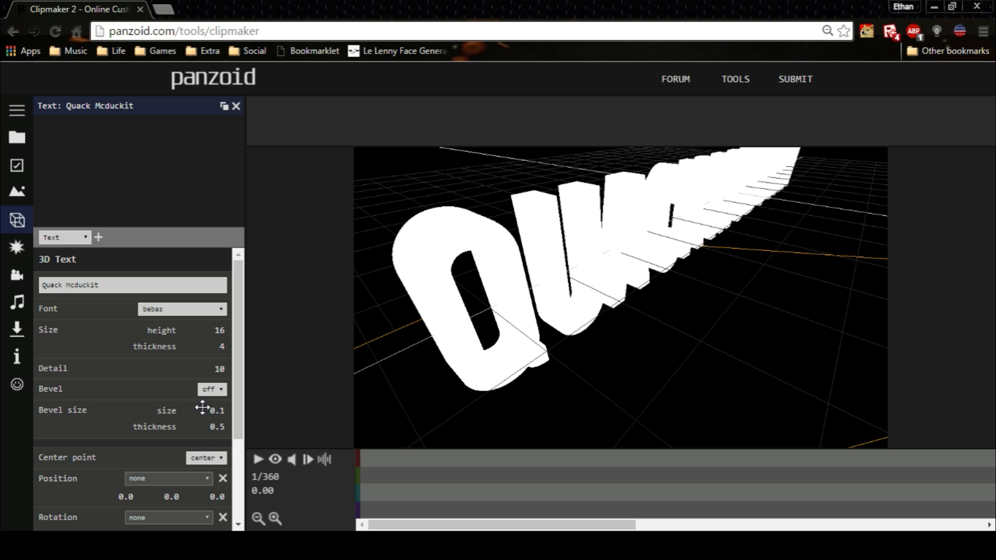
Switch the preview to the camera view, try moving the text along Z, and set its Z position to 0.
scroll(207, 410, down, 3)
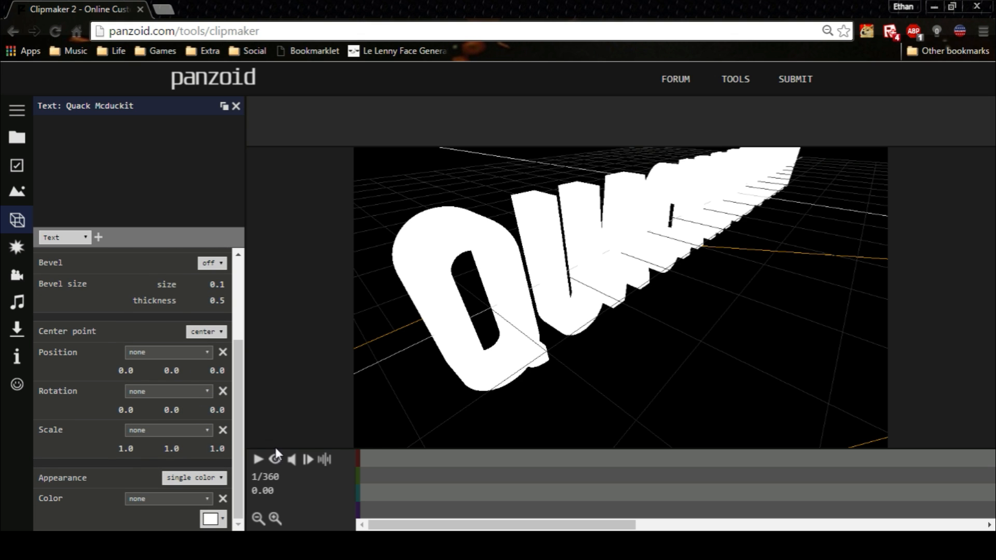
click(275, 456)
drag(199, 372, 185, 390)
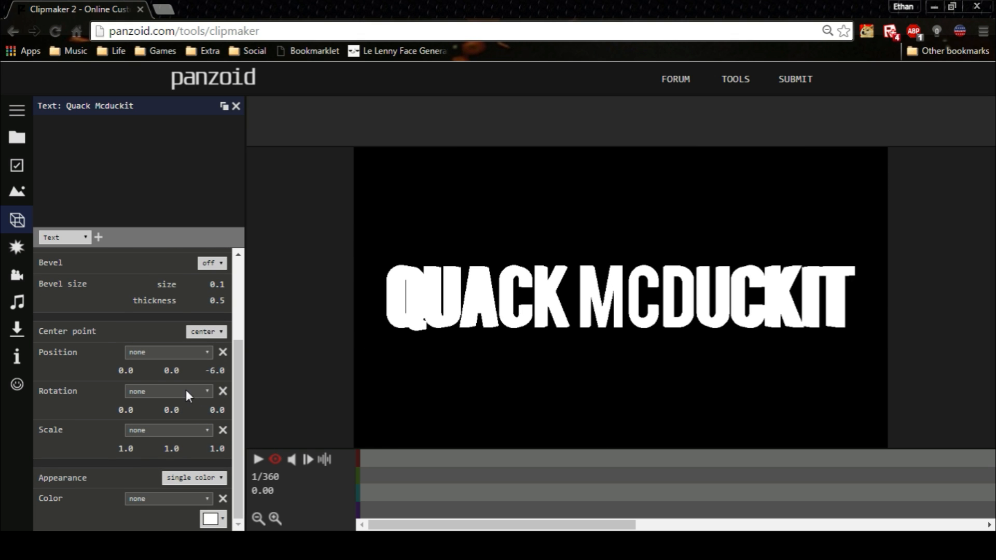
click(215, 371)
text(0)
key(Return)
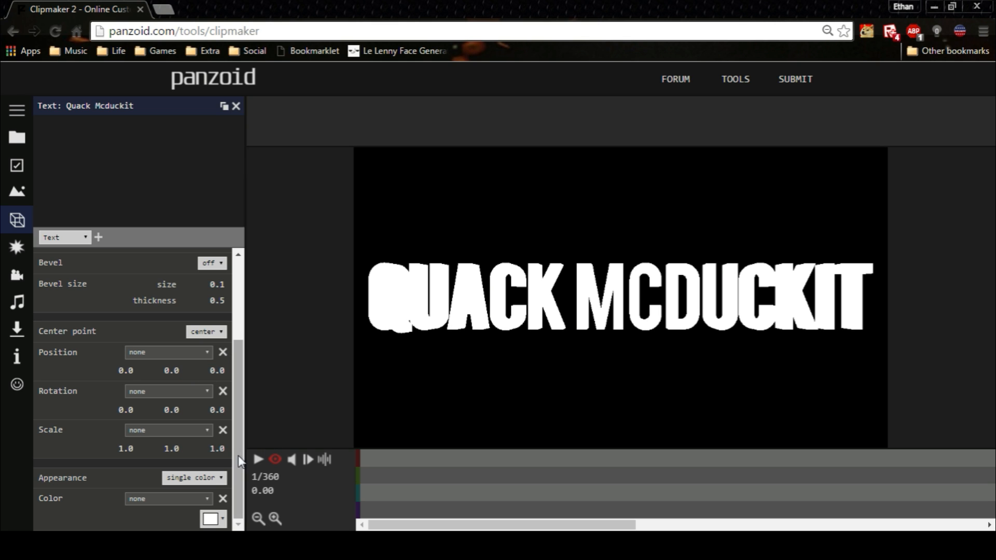
Try the wood appearance on the text and switch it back to single color.
click(209, 482)
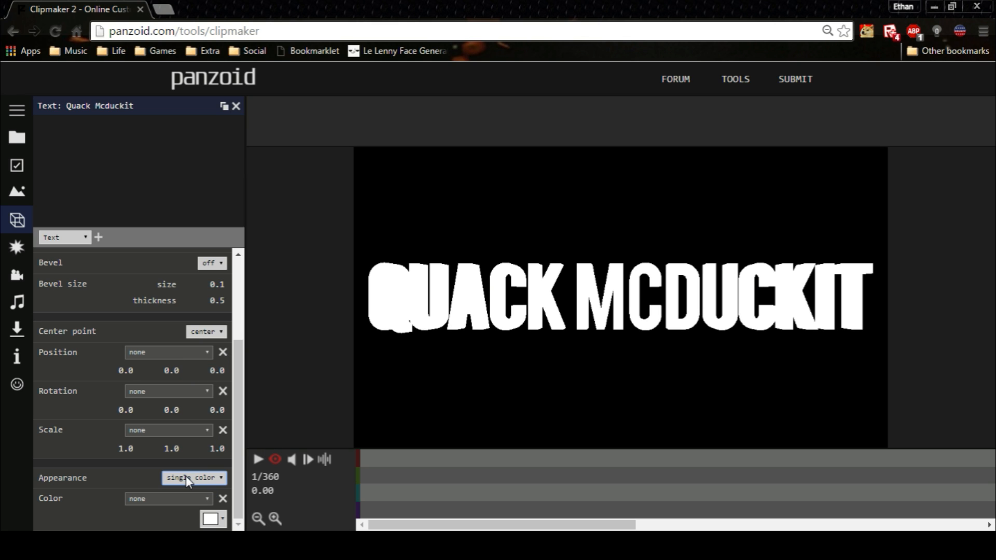
click(179, 427)
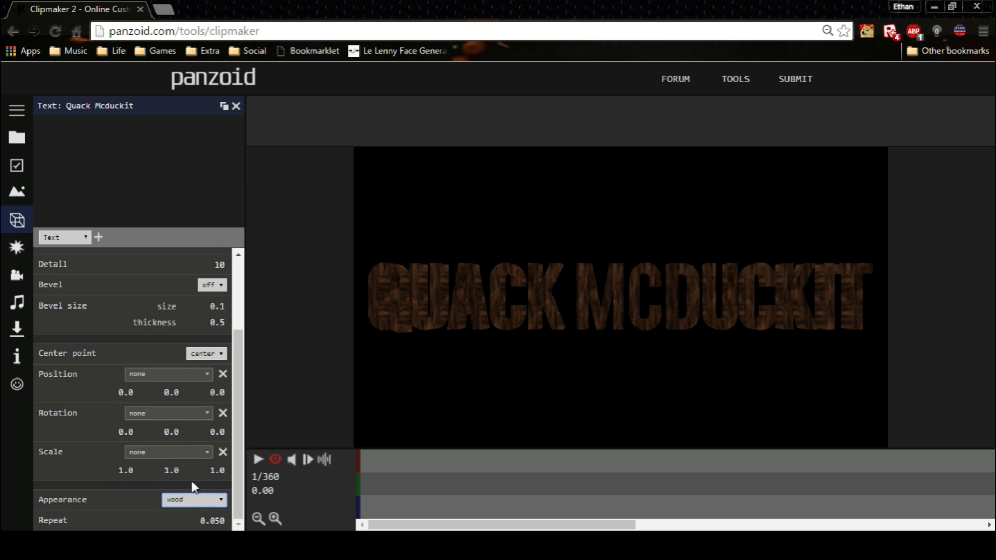
key(Up)
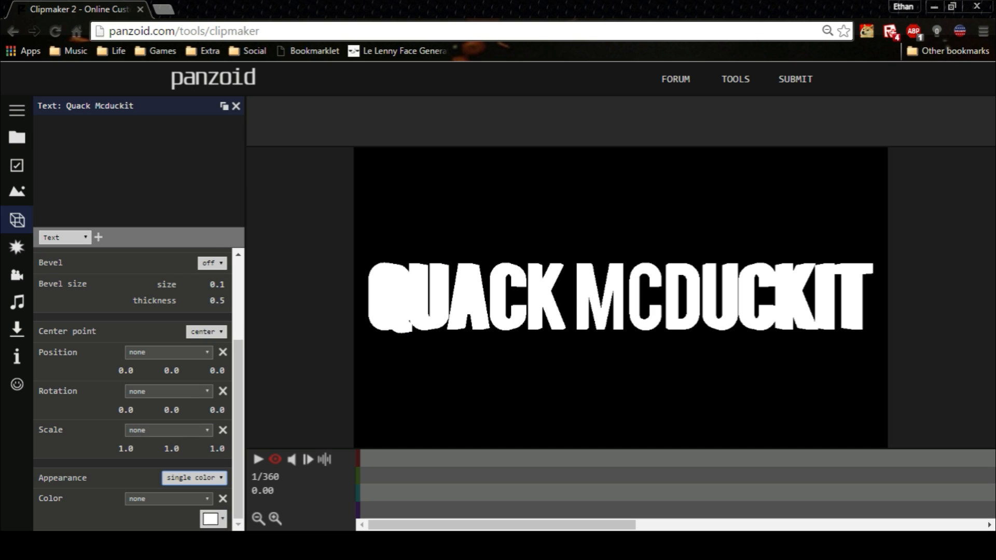
Set the 3D text's color to purple #9400d3.
click(214, 520)
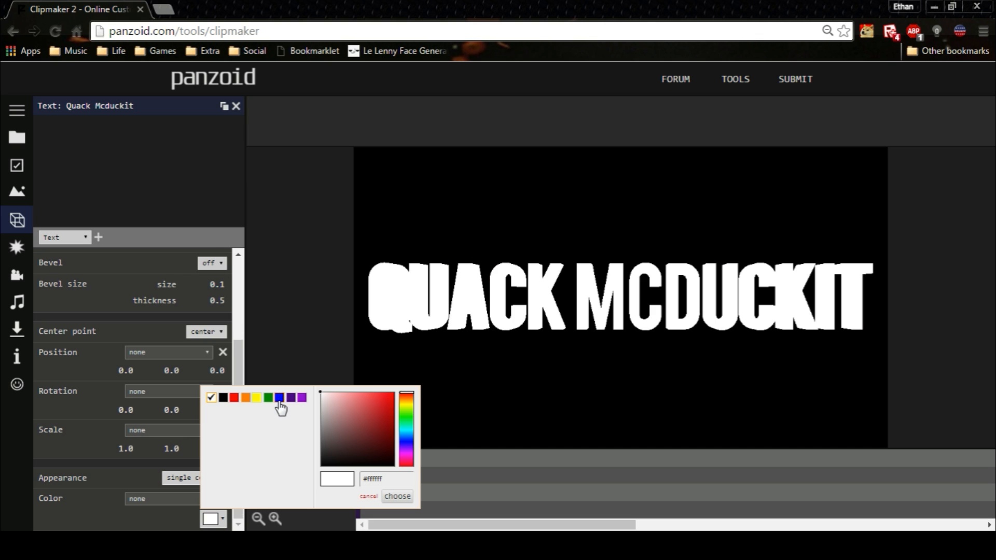
click(300, 398)
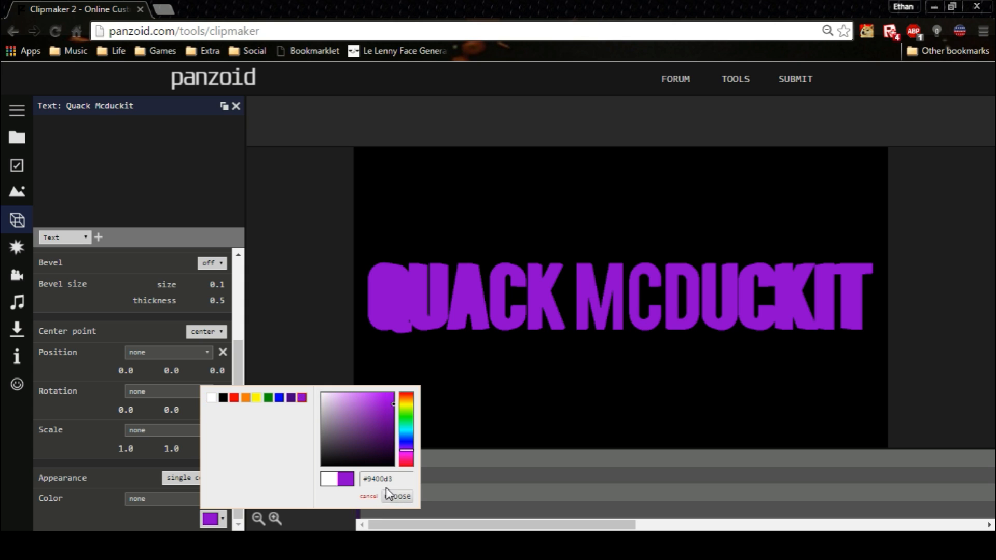
click(397, 495)
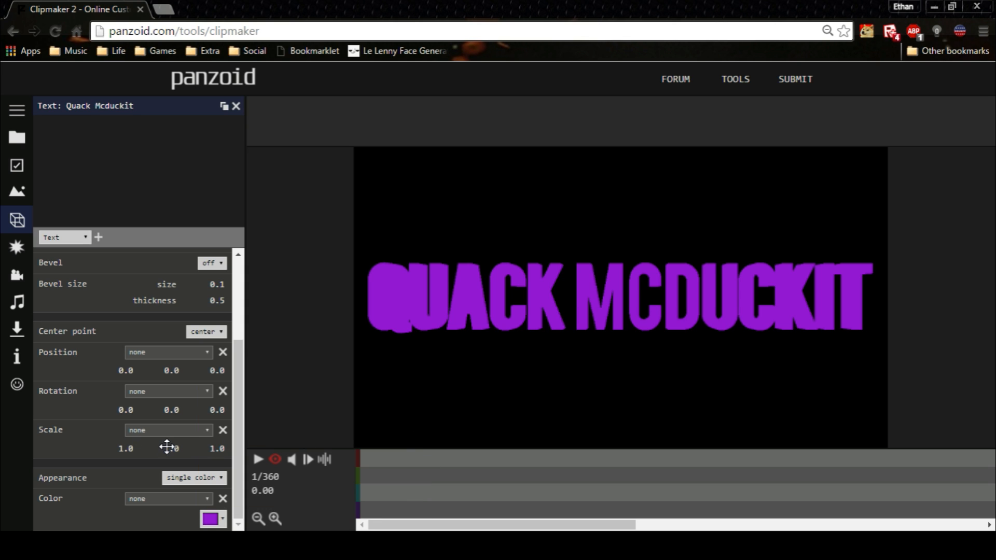
Try adding a Particles object to the scene and delete it again.
mouse_move(126, 448)
mouse_down()
mouse_move(116, 449)
mouse_move(133, 450)
mouse_up()
click(62, 285)
click(99, 237)
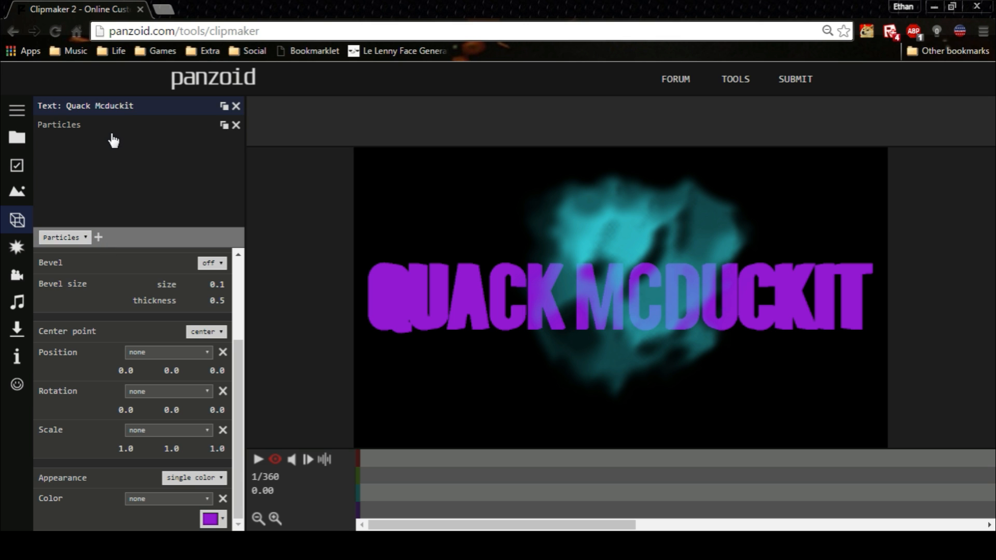
click(111, 131)
click(236, 125)
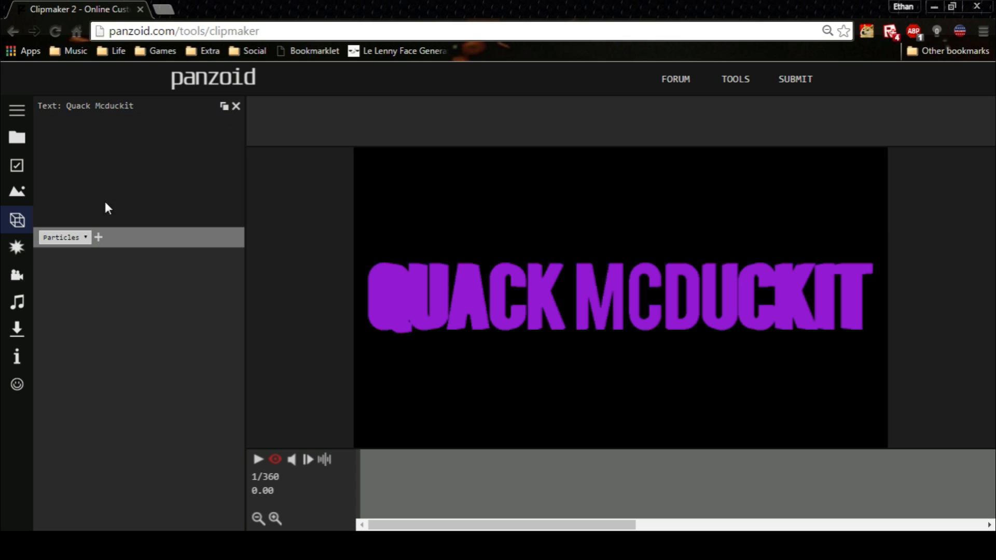
Add an Antialiasing effect and a Color Correction effect to the project.
click(18, 248)
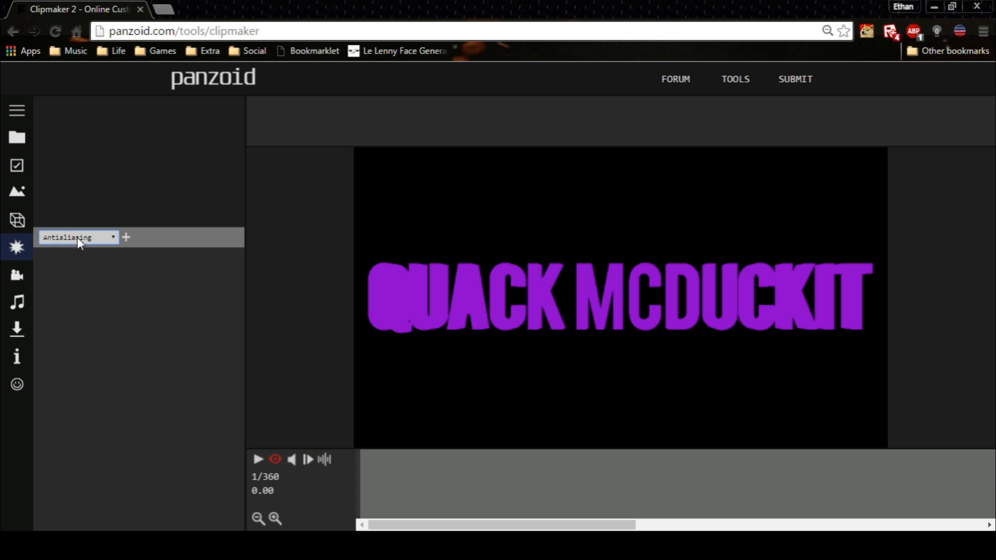
click(126, 237)
click(83, 291)
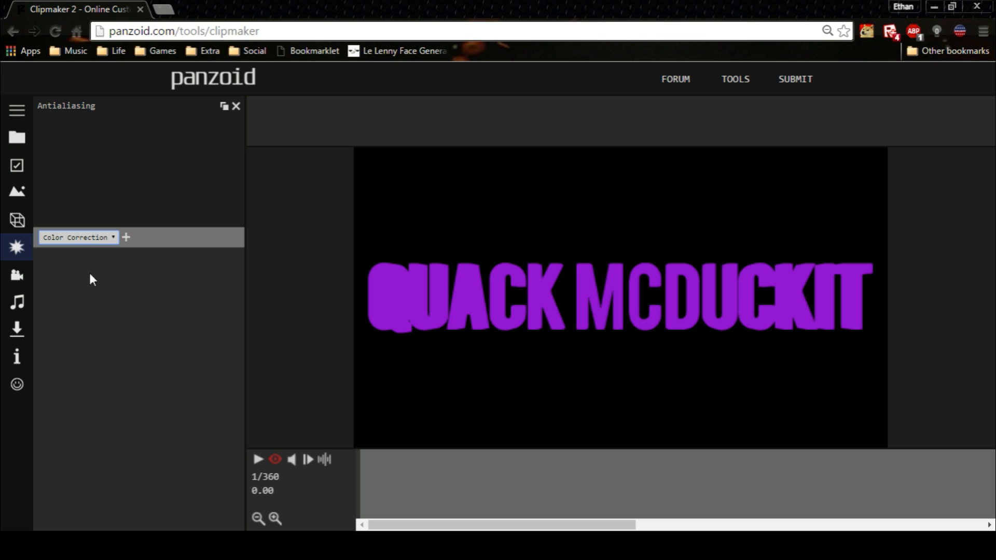
click(126, 238)
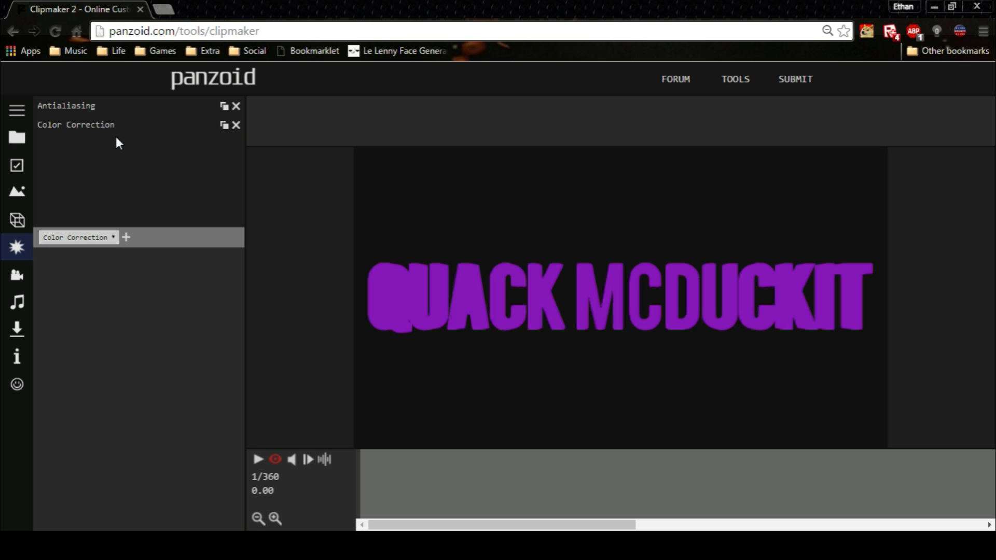
Set the third values of the Color Correction effect to Power 2.06, Multiply 1.02 and Add 0.42.
click(91, 127)
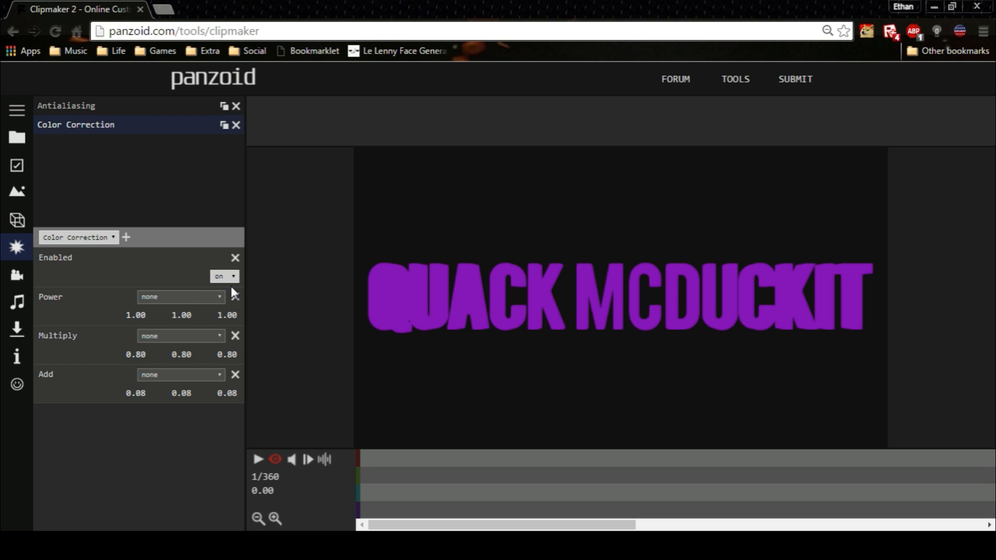
drag(231, 314, 303, 307)
mouse_move(231, 353)
mouse_down()
mouse_move(240, 351)
mouse_move(180, 351)
mouse_move(244, 351)
mouse_up()
drag(225, 393, 456, 385)
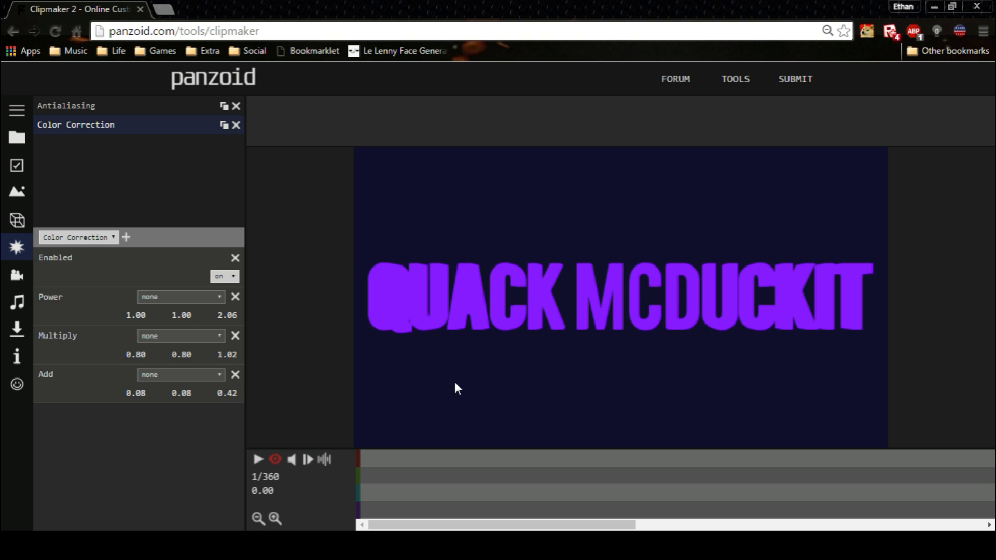
Set the Color Correction effect's first two Add values to 0.19 and 0.30, and compare the result with the free 3D view.
drag(181, 393, 392, 395)
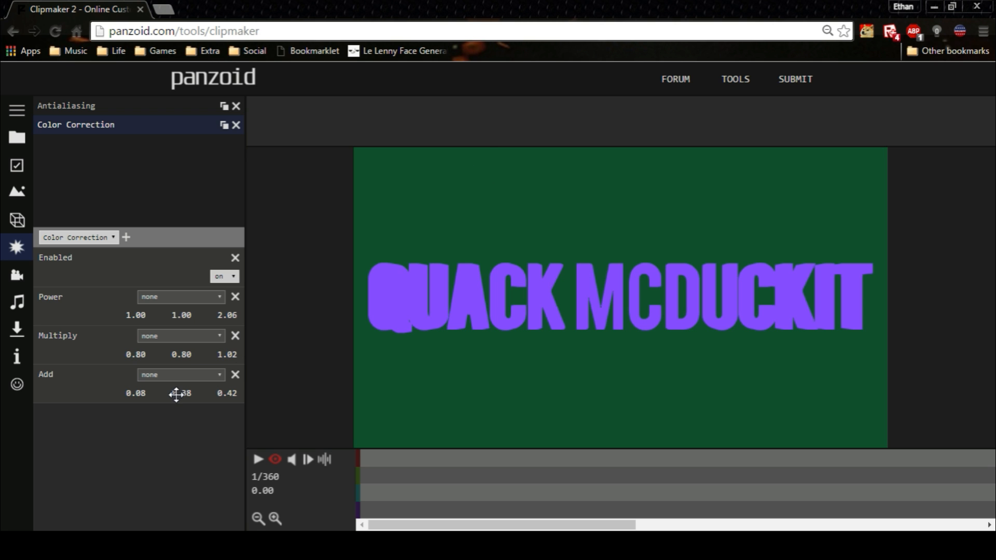
drag(173, 391, 229, 400)
click(276, 459)
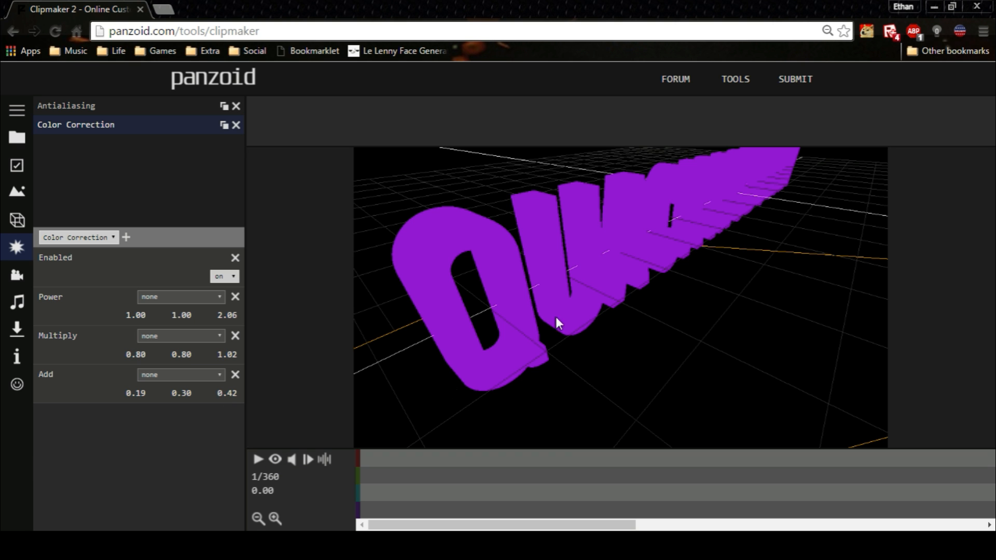
click(274, 463)
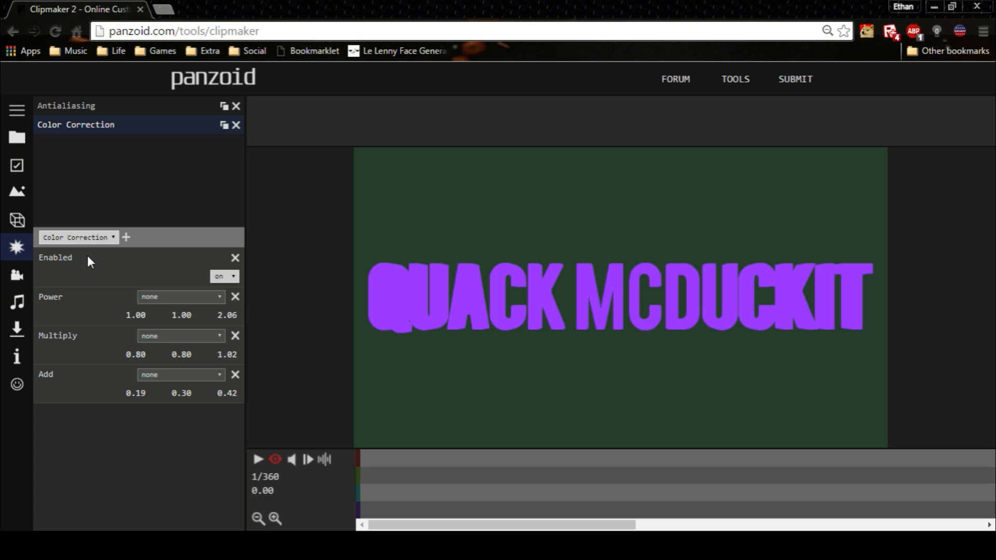
Try an RGB Shift effect on the project and remove it.
click(64, 266)
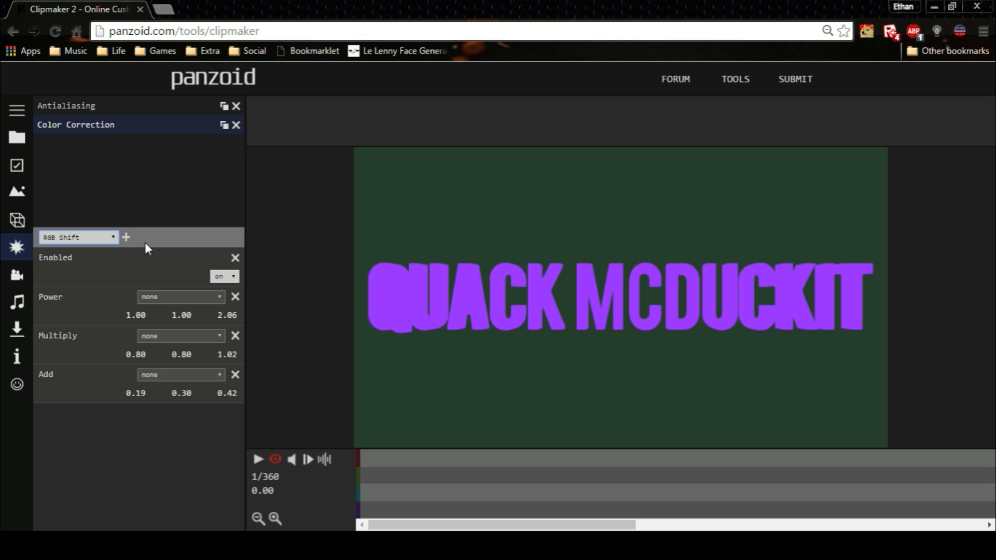
click(127, 237)
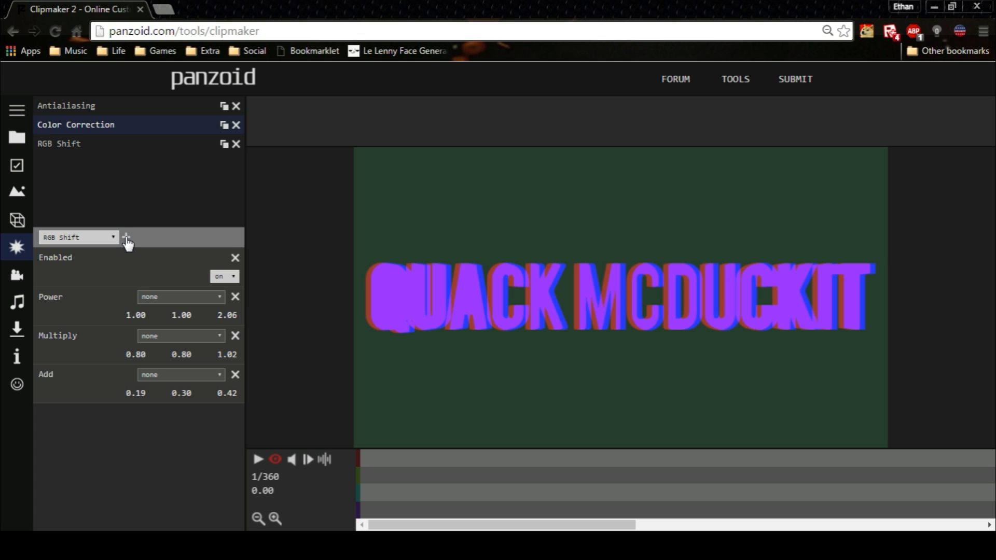
click(236, 144)
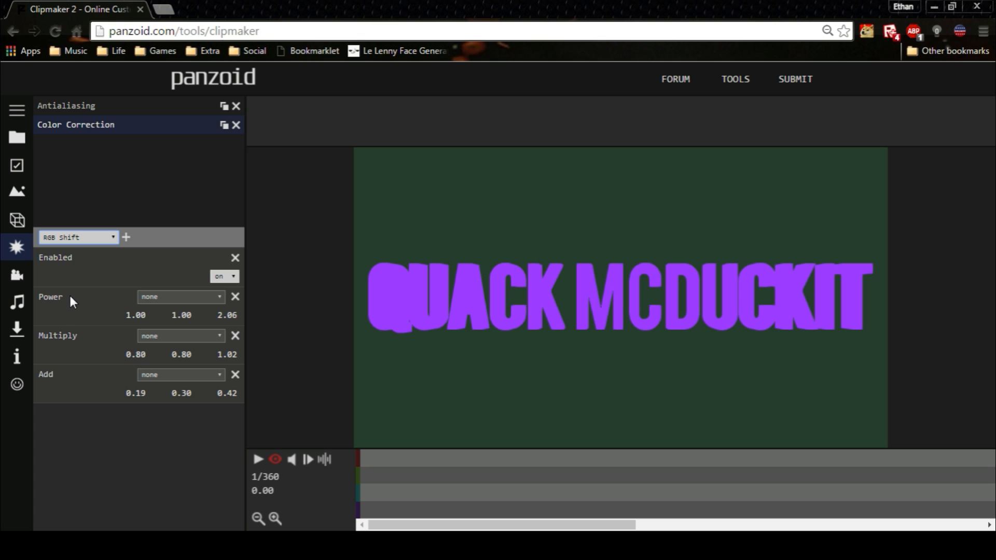
Try a Fisheye effect, lowering its amount to 18.2 and 0, and remove the effect.
click(70, 282)
click(79, 242)
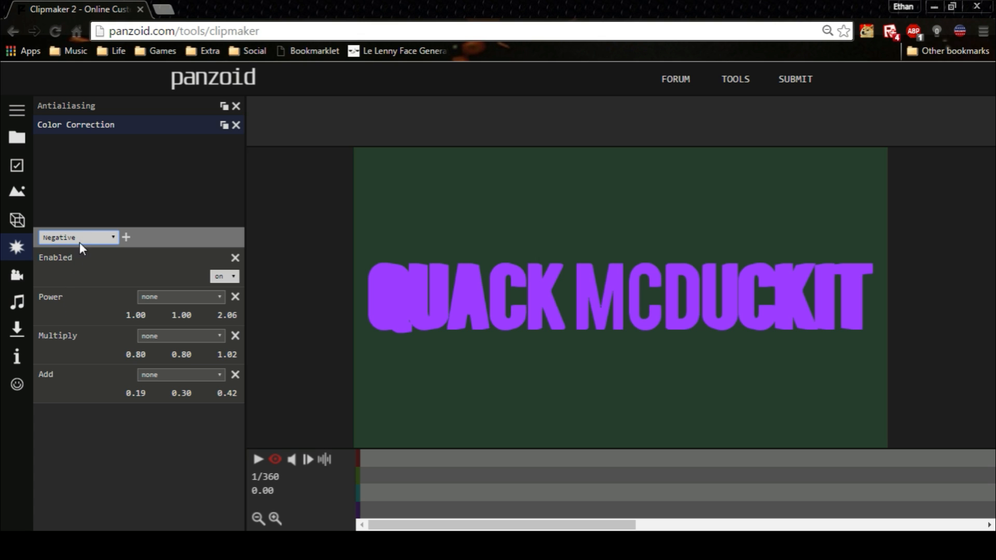
click(72, 275)
click(126, 237)
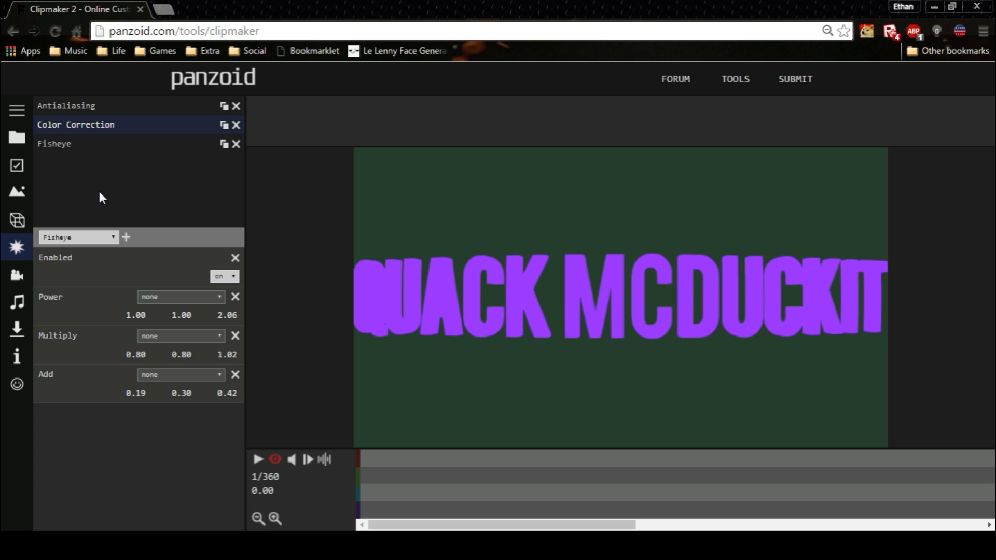
click(60, 145)
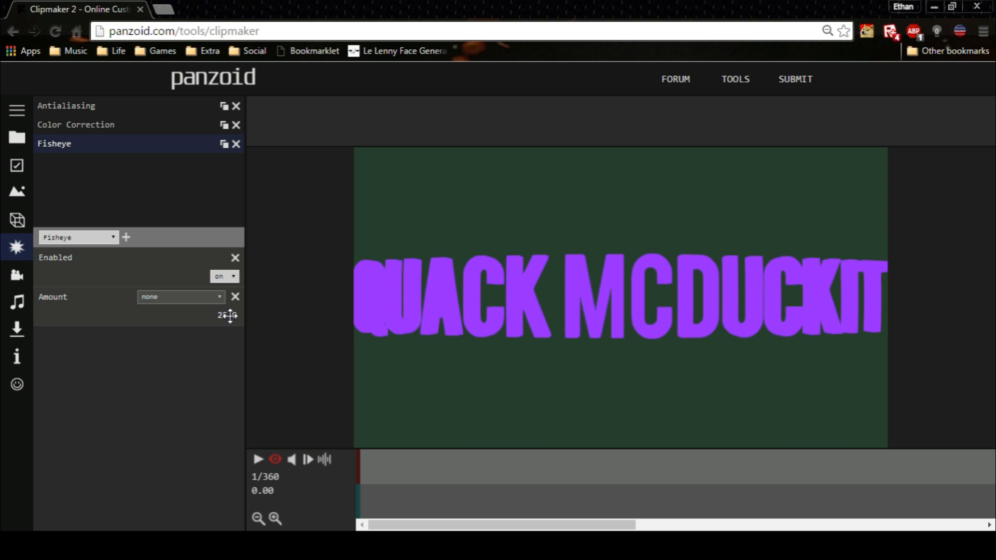
mouse_move(229, 315)
mouse_down()
mouse_move(3, 335)
mouse_move(290, 335)
mouse_move(223, 322)
mouse_move(211, 332)
mouse_move(204, 322)
mouse_move(5, 347)
mouse_move(4, 374)
mouse_move(129, 349)
mouse_move(118, 349)
mouse_move(451, 326)
mouse_move(182, 338)
mouse_move(389, 319)
mouse_move(315, 325)
mouse_move(515, 326)
mouse_move(318, 306)
mouse_move(210, 316)
mouse_up()
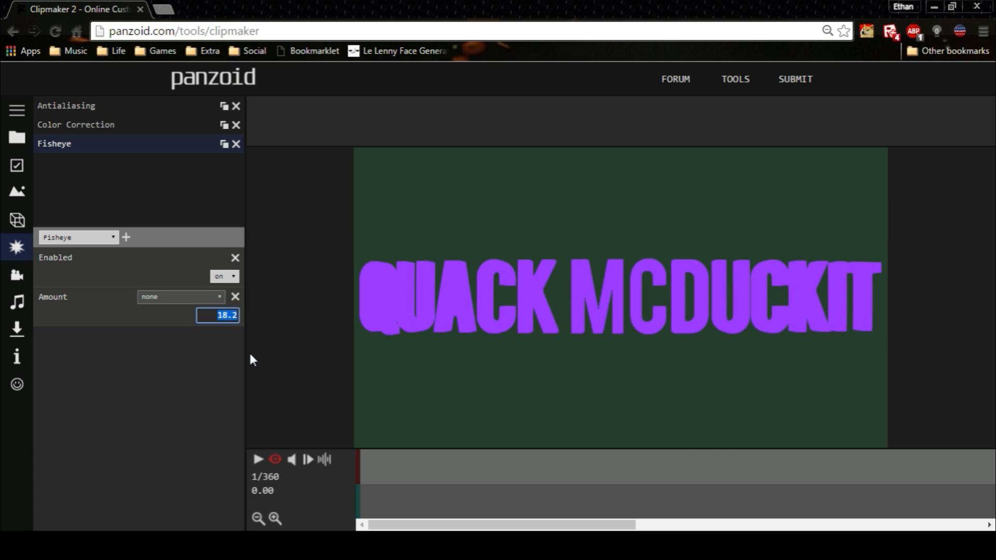
text(0)
key(Return)
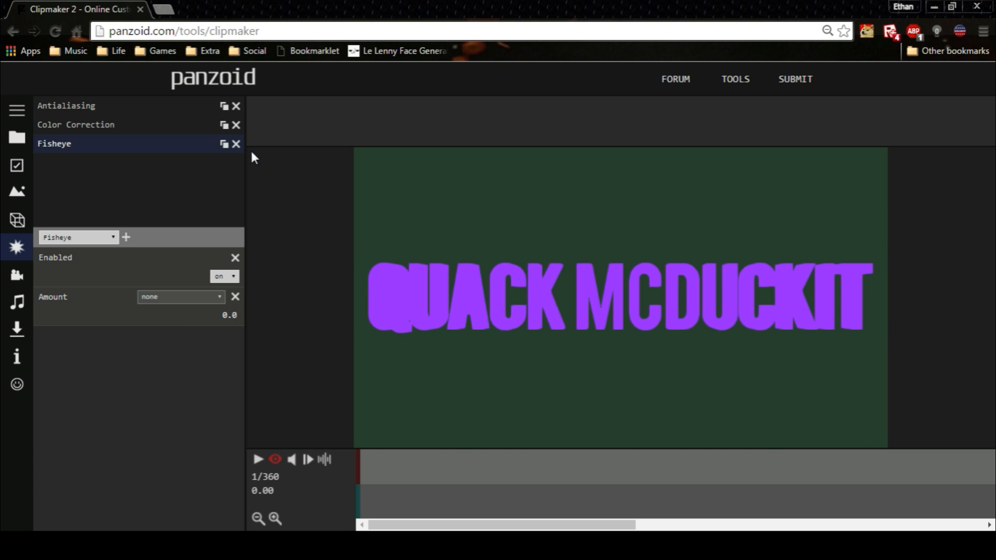
click(237, 144)
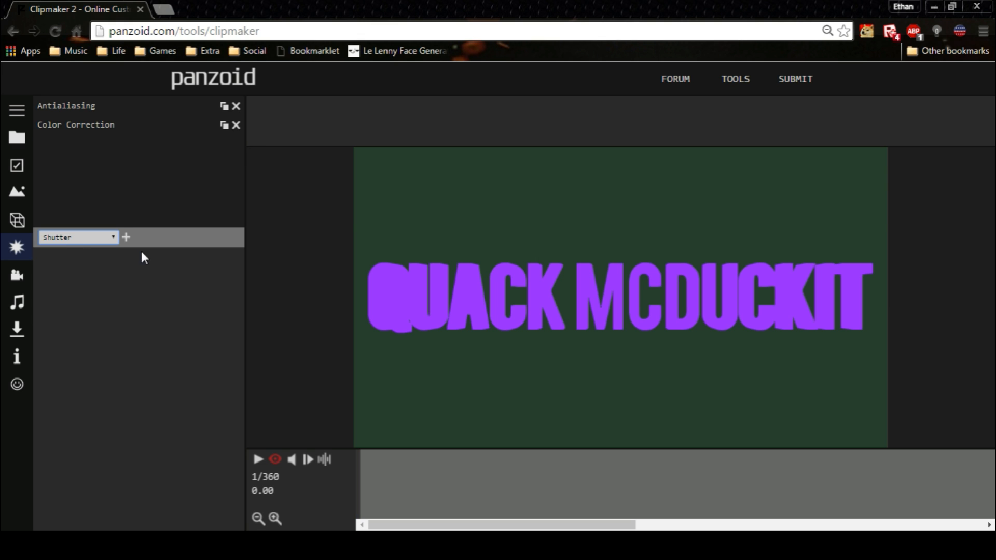
Try a Shutter effect with a changed cover amount and remove it.
click(126, 238)
click(50, 147)
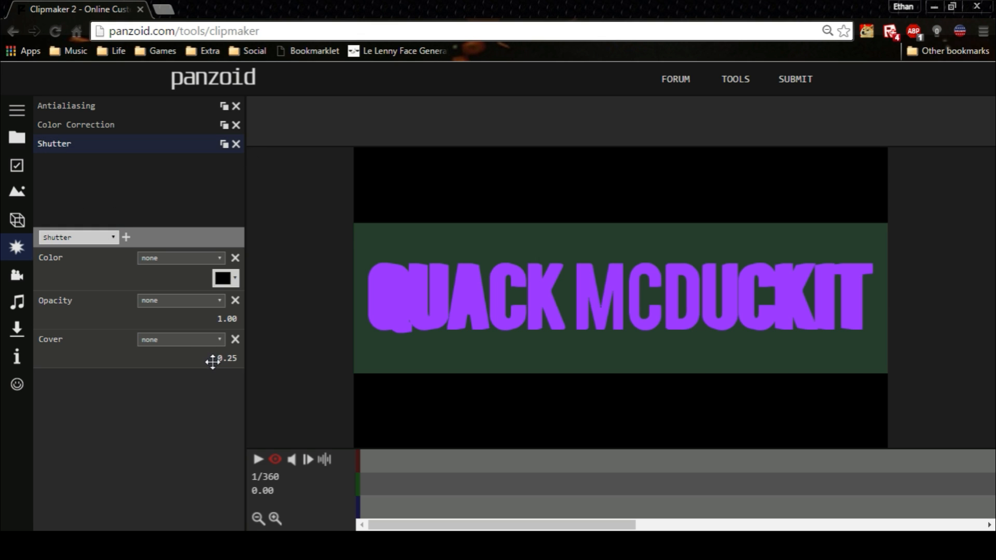
drag(213, 361, 191, 352)
click(236, 144)
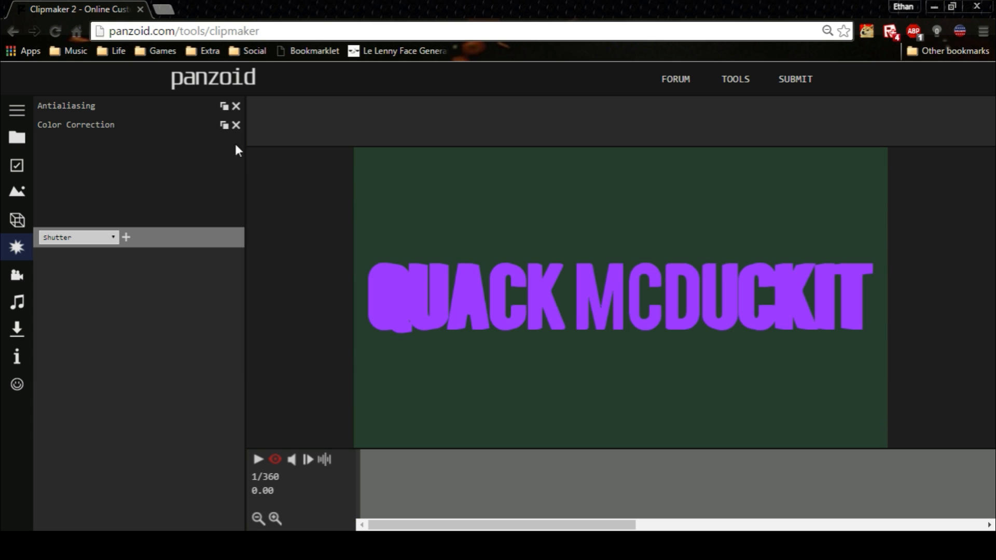
Add a Bloom effect, vary its amount, and set it to 1.00.
click(83, 242)
click(65, 322)
click(126, 237)
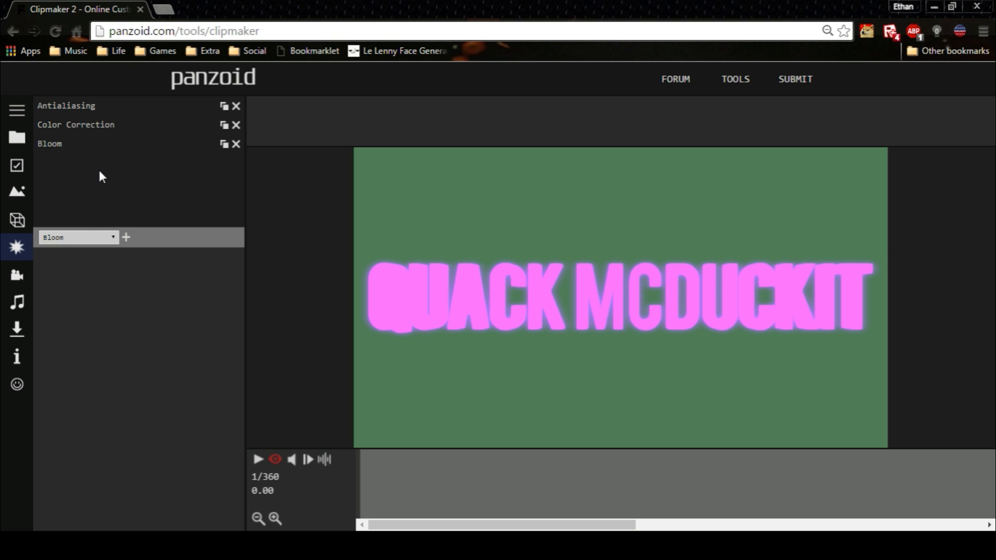
click(75, 148)
drag(222, 316, 124, 329)
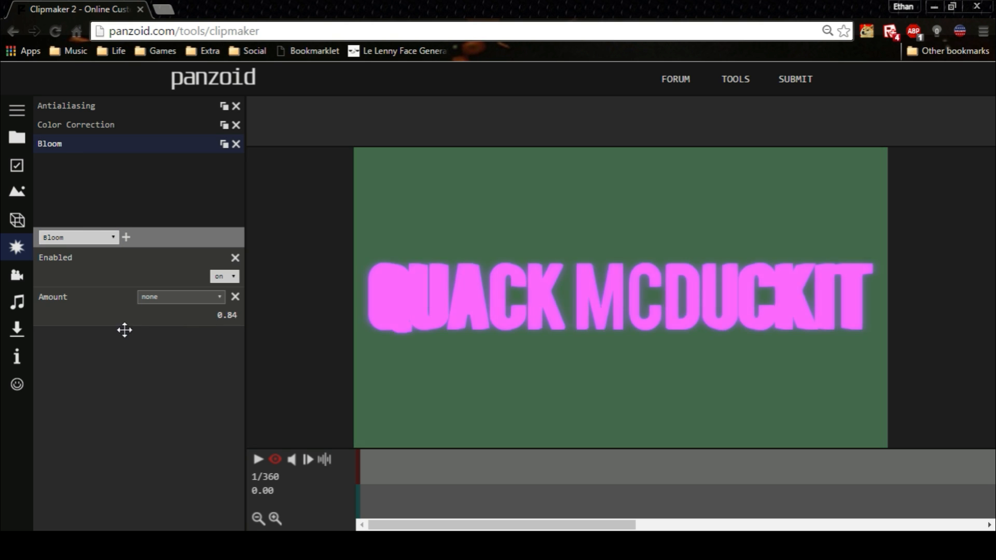
drag(3, 336, 0, 336)
drag(227, 316, 384, 311)
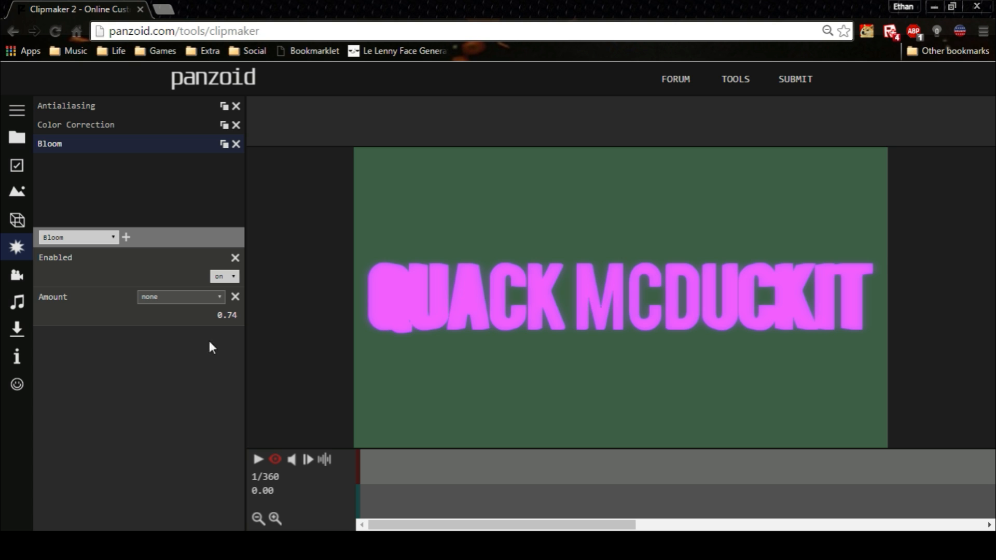
drag(222, 314, 274, 305)
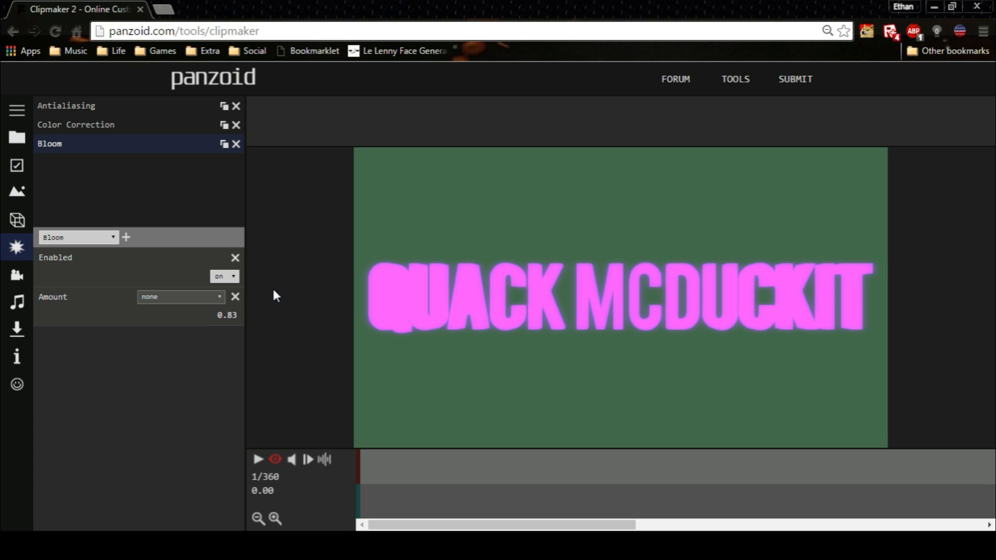
drag(216, 314, 542, 307)
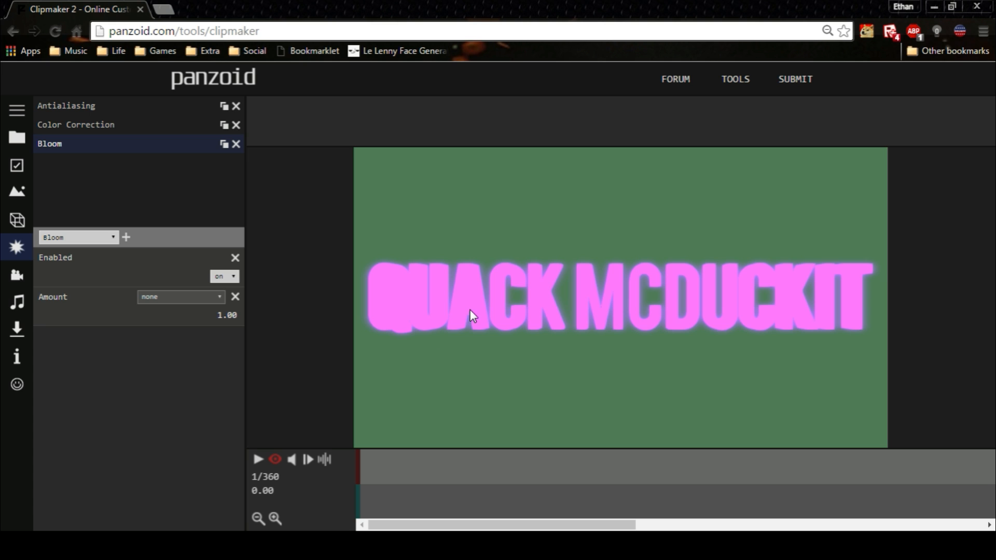
Remove the Bloom effect from the project.
click(236, 144)
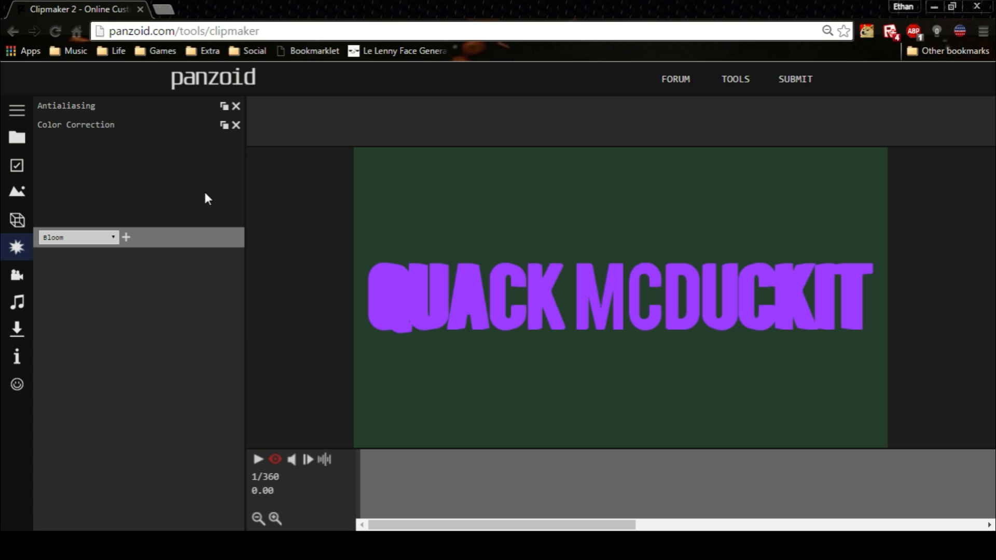
Try a Radial Blur effect with decay 0.765 and changed density and weight, and remove the effect.
click(77, 317)
click(126, 237)
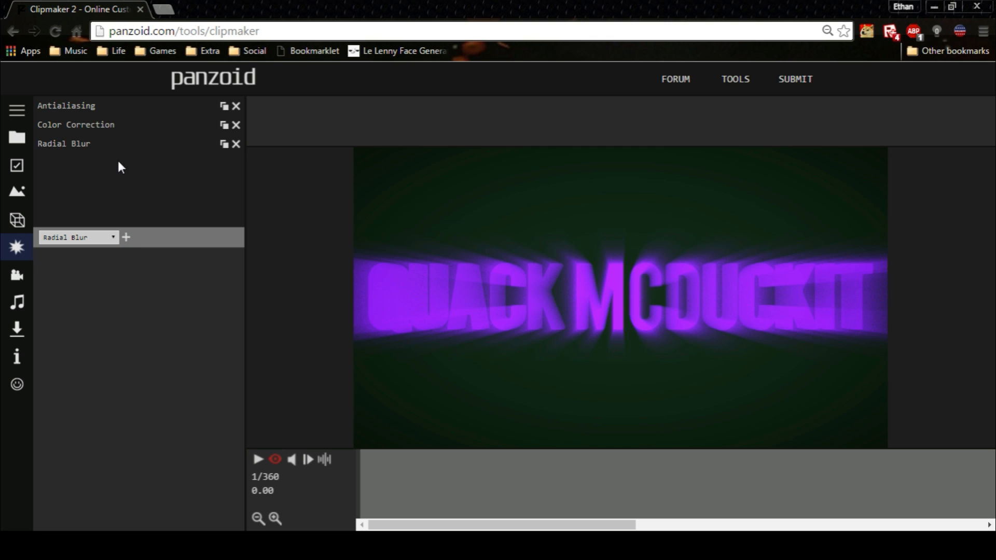
click(98, 147)
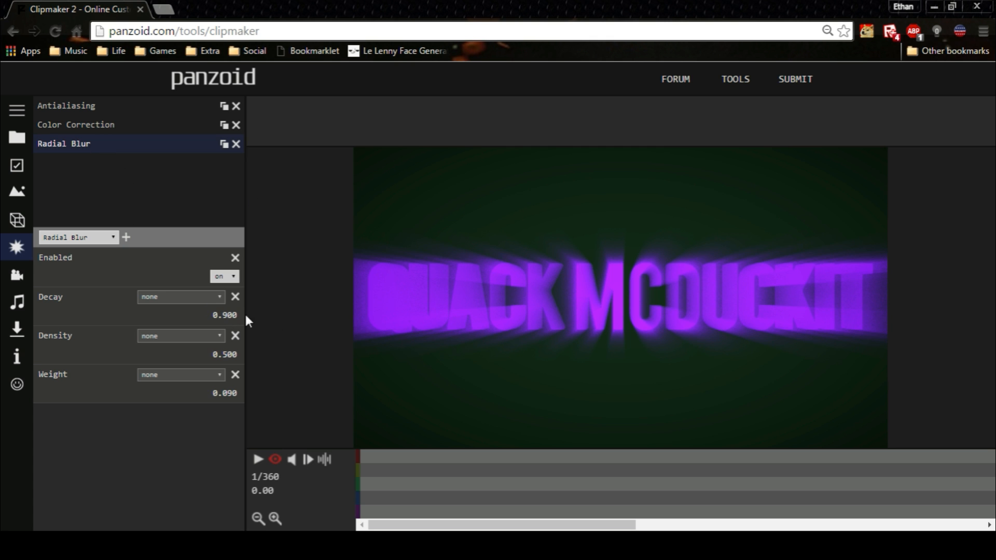
drag(234, 315, 144, 330)
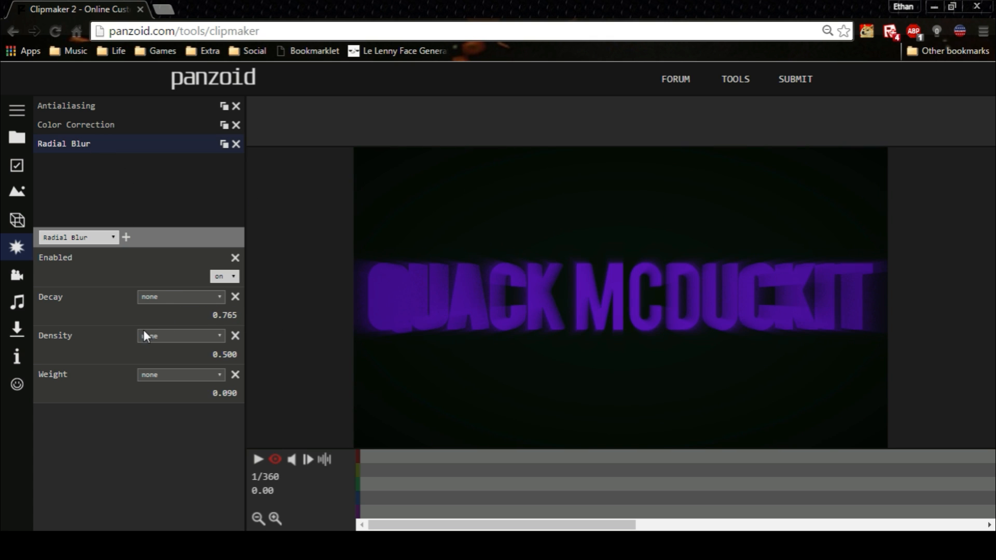
drag(221, 349, 349, 366)
drag(217, 394, 166, 404)
click(235, 144)
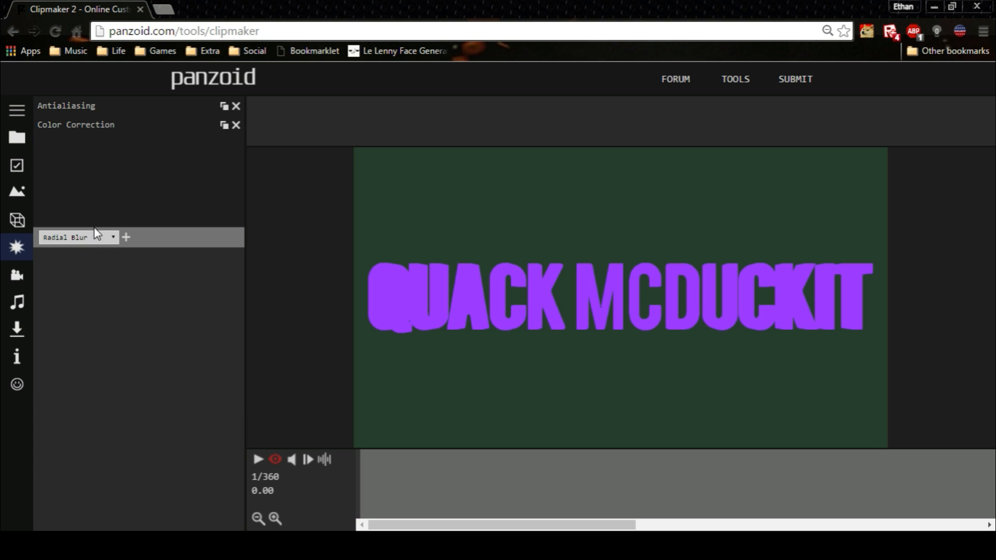
Try a Duplicate effect, varying its multiplier through 4.2 and 1.0, and remove the effect.
key(d)
click(126, 237)
drag(239, 316, 830, 290)
drag(222, 316, 4, 330)
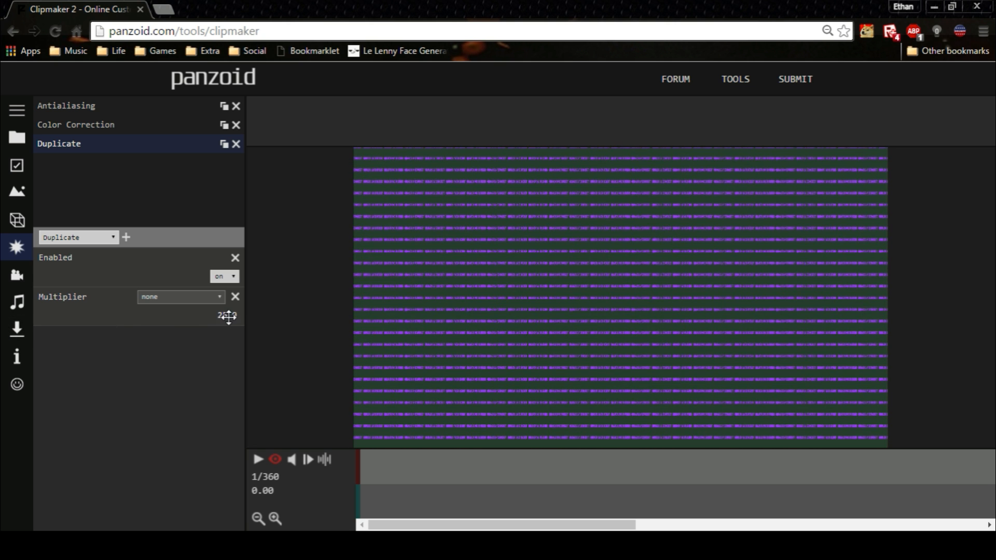
drag(225, 315, 4, 404)
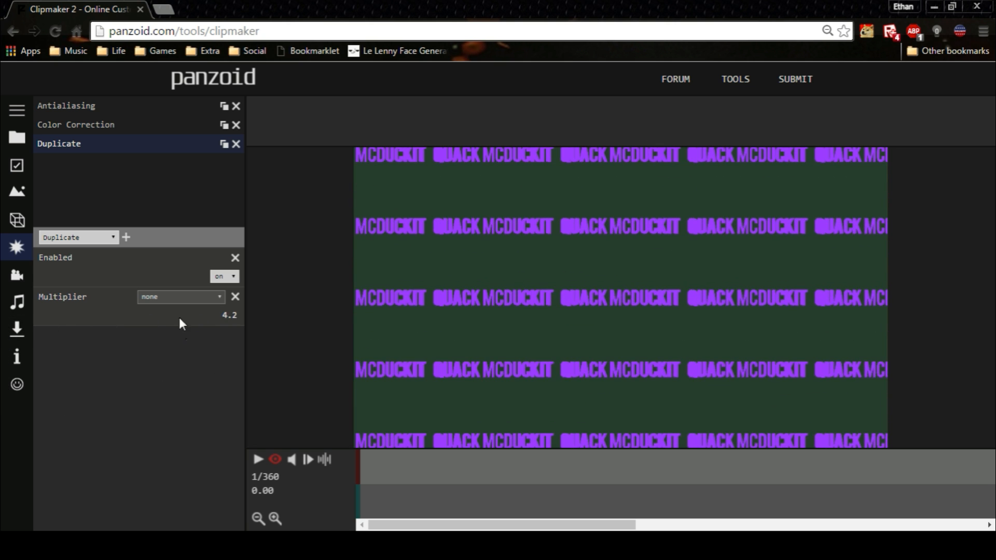
drag(225, 314, 170, 313)
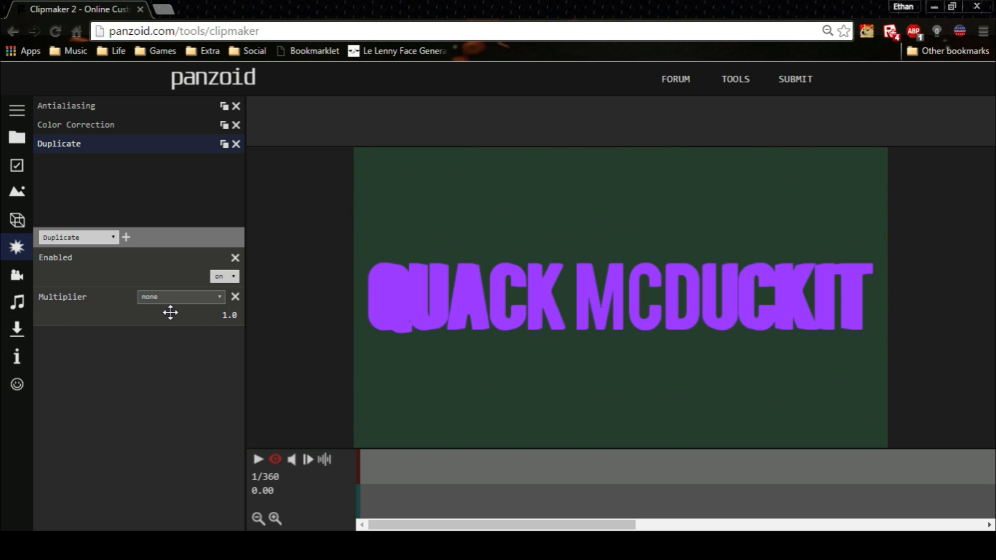
click(236, 143)
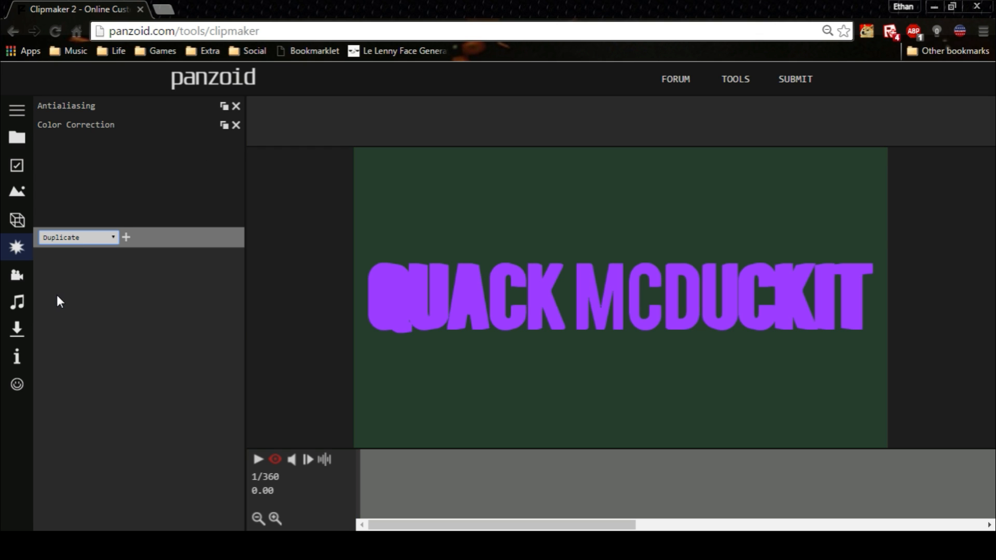
Try a Negative effect on the project and remove it.
key(Down)
key(Down)
click(126, 236)
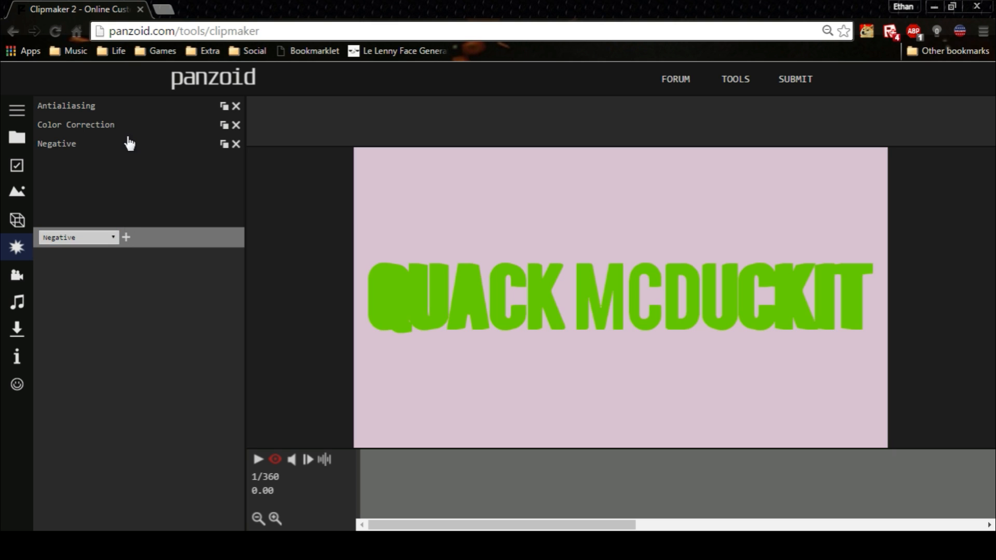
click(236, 144)
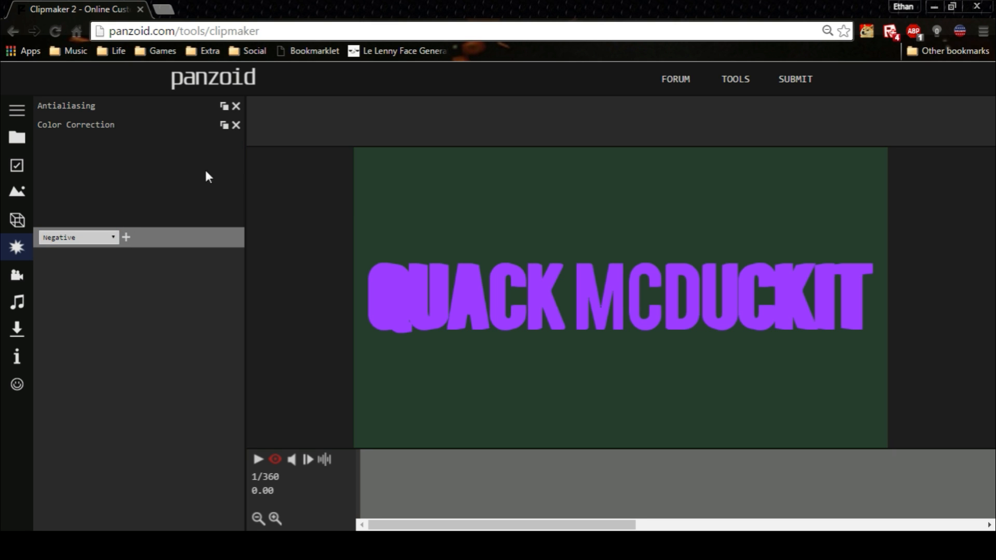
Open the camera sequence settings and inspect the text in the free editing view before returning to the camera view.
click(15, 279)
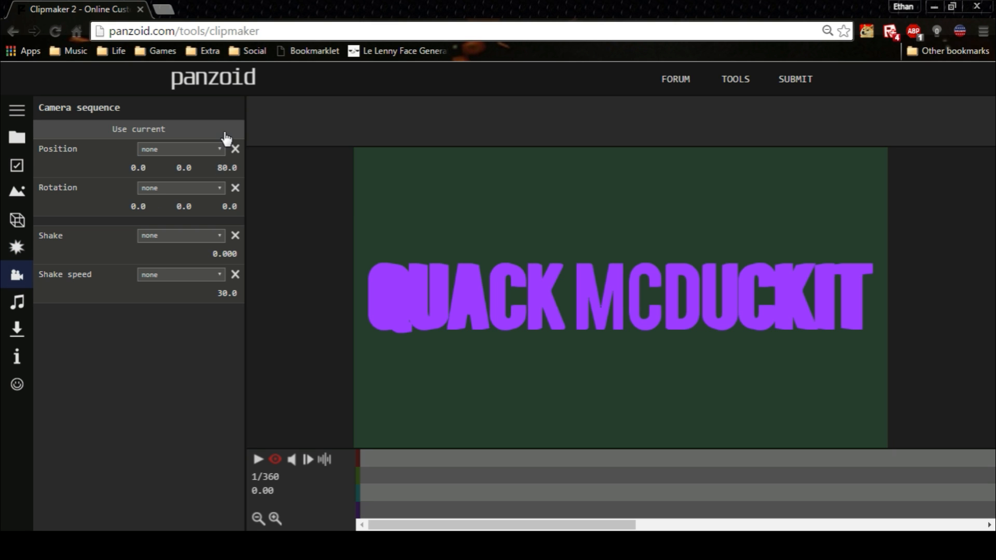
click(275, 459)
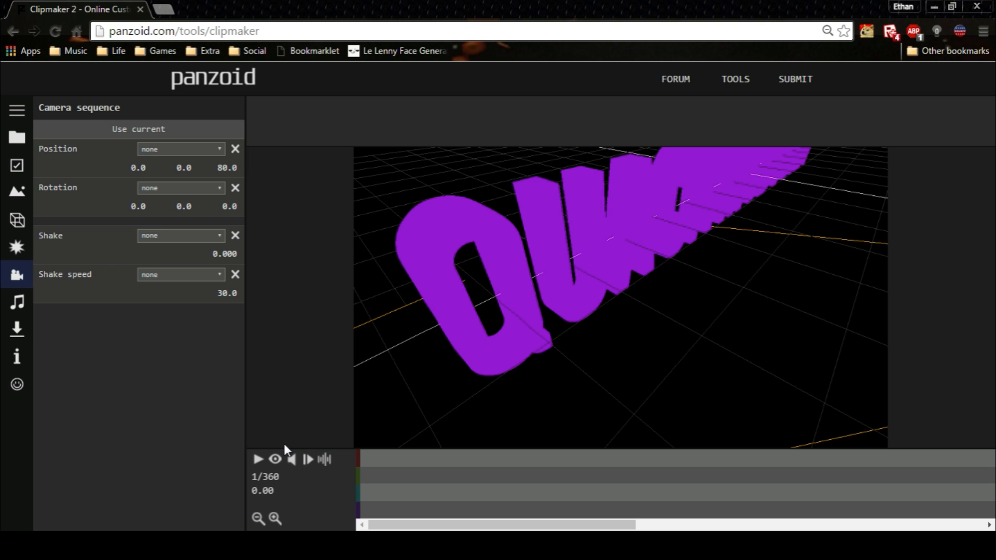
drag(624, 266, 501, 359)
click(275, 459)
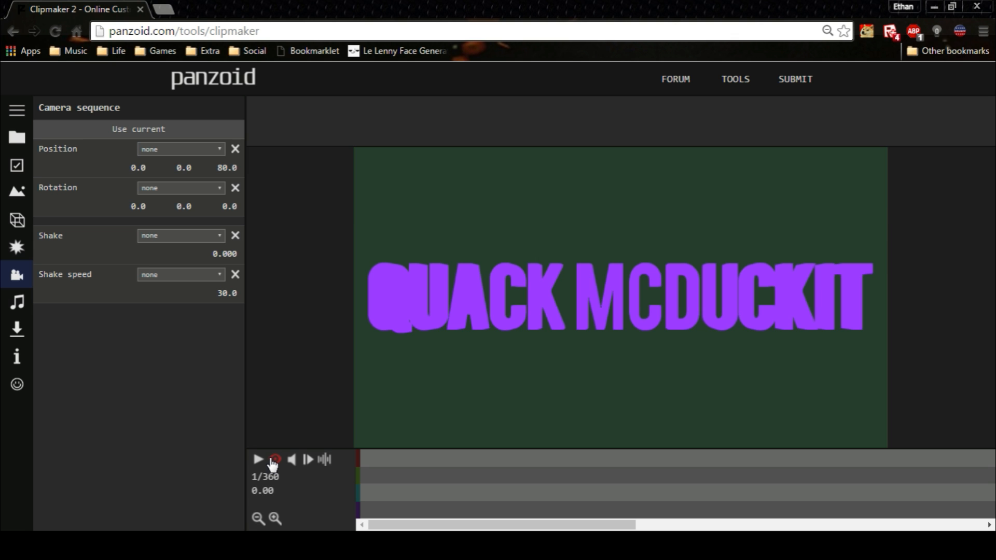
Set the camera at frame 1 from the current view, with position 31.1, 17.6, 86.2 and rotation -16.1, 15.5, 4.4, and check it in camera view.
click(274, 460)
drag(737, 240, 346, 466)
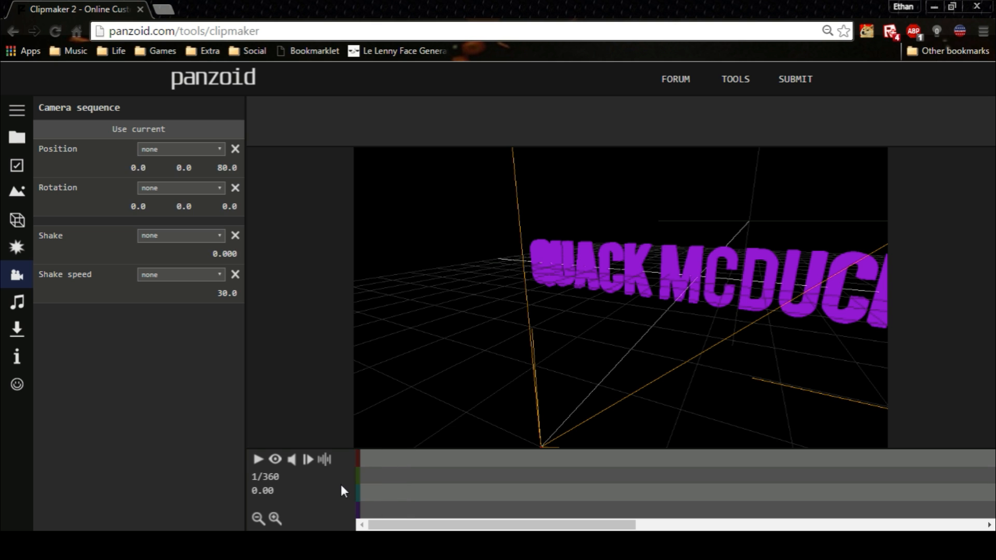
click(595, 461)
click(530, 470)
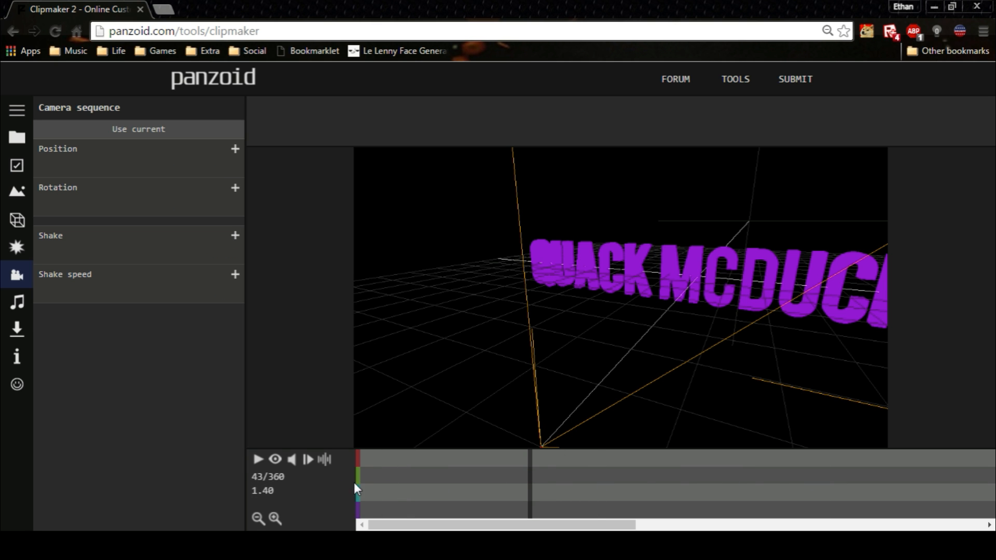
click(359, 478)
drag(699, 353, 591, 282)
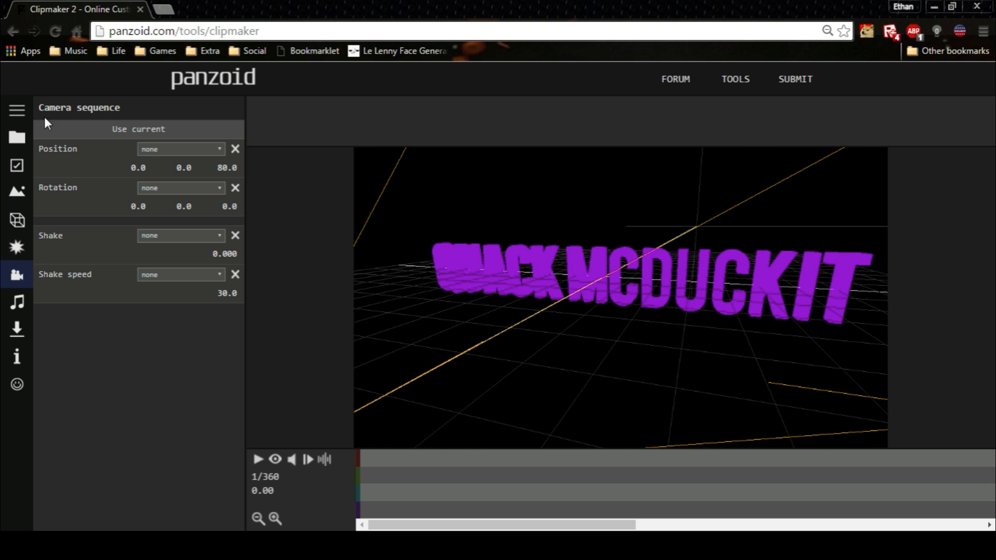
click(102, 130)
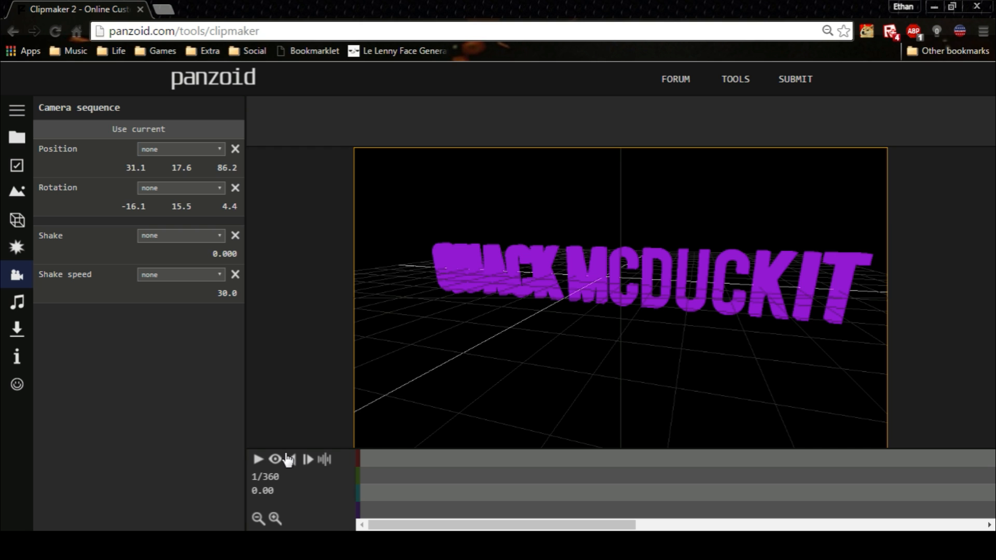
click(274, 459)
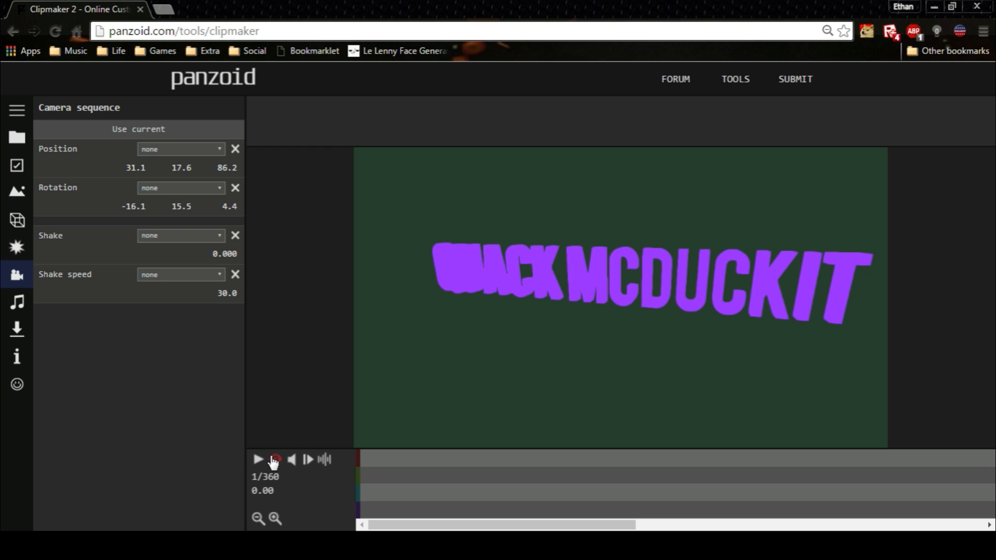
click(274, 460)
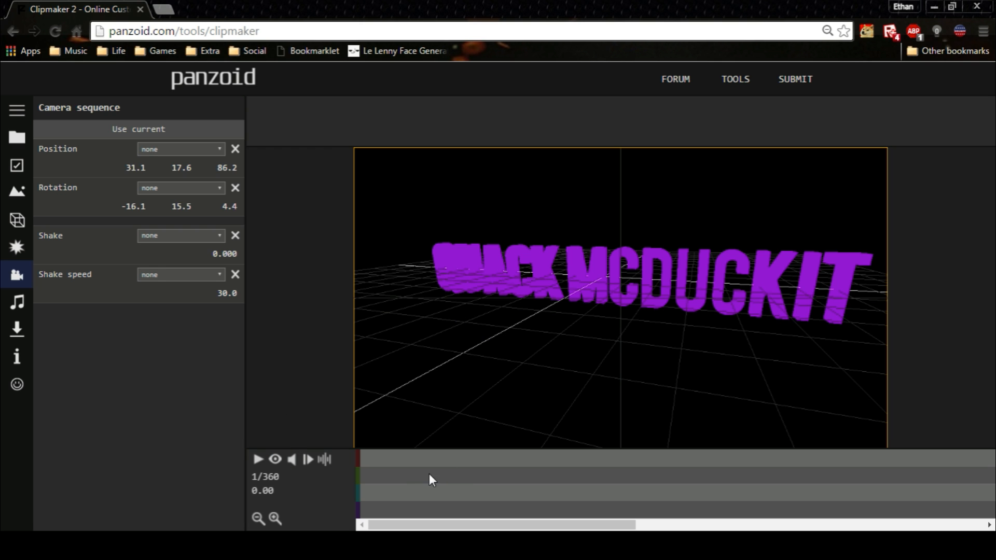
Add a camera keyframe at frame 22 from the current view, with position -23.7, 16.8, 99.5 and rotation -13.4, -14.8, -3.5.
click(444, 475)
drag(440, 332, 519, 297)
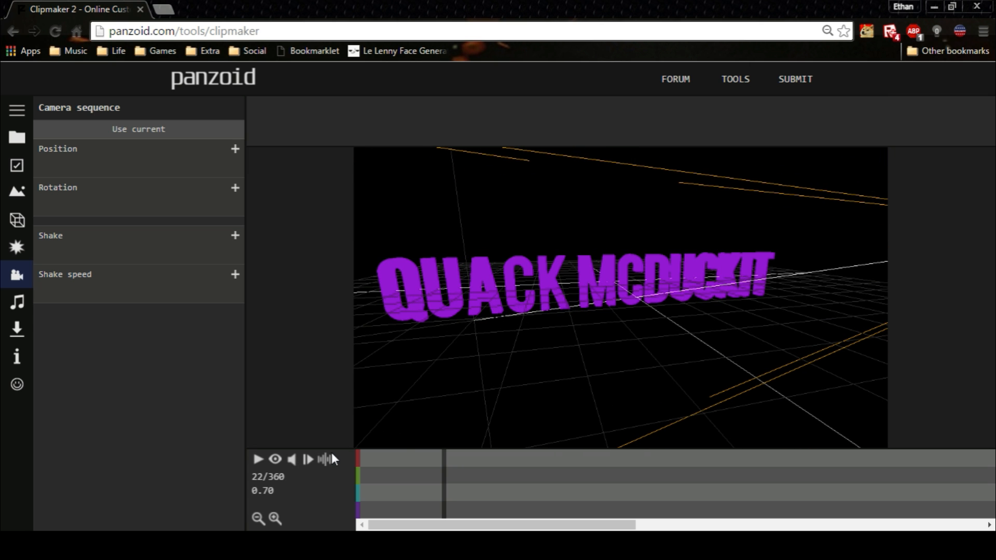
click(164, 133)
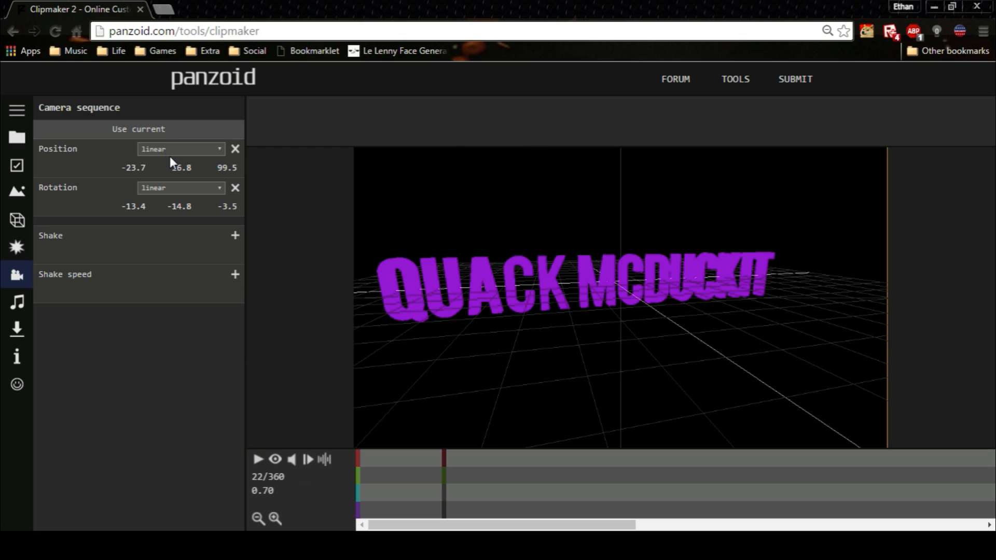
Play the camera move from frame 1 in the camera view, pause it, and return to the free editing view.
click(359, 476)
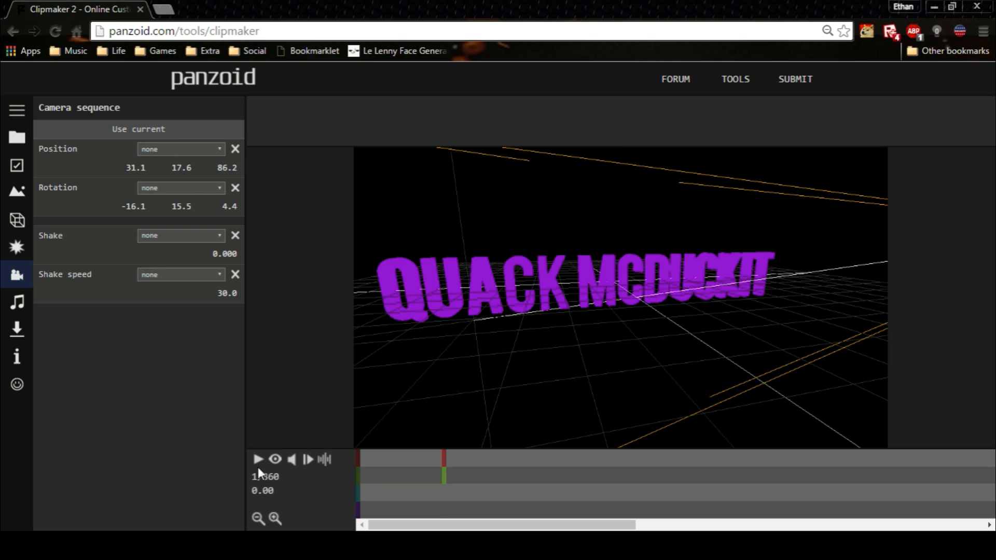
click(274, 460)
click(258, 459)
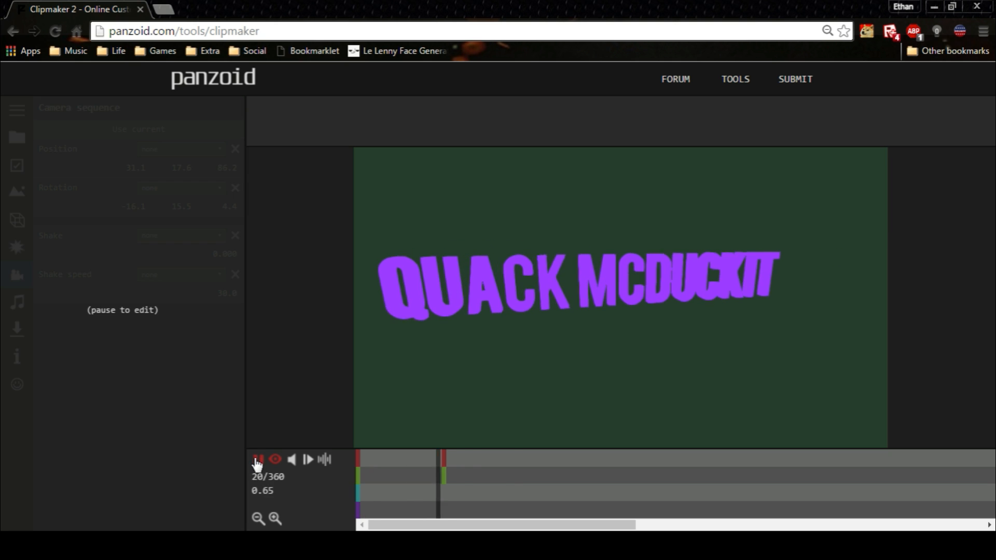
click(258, 460)
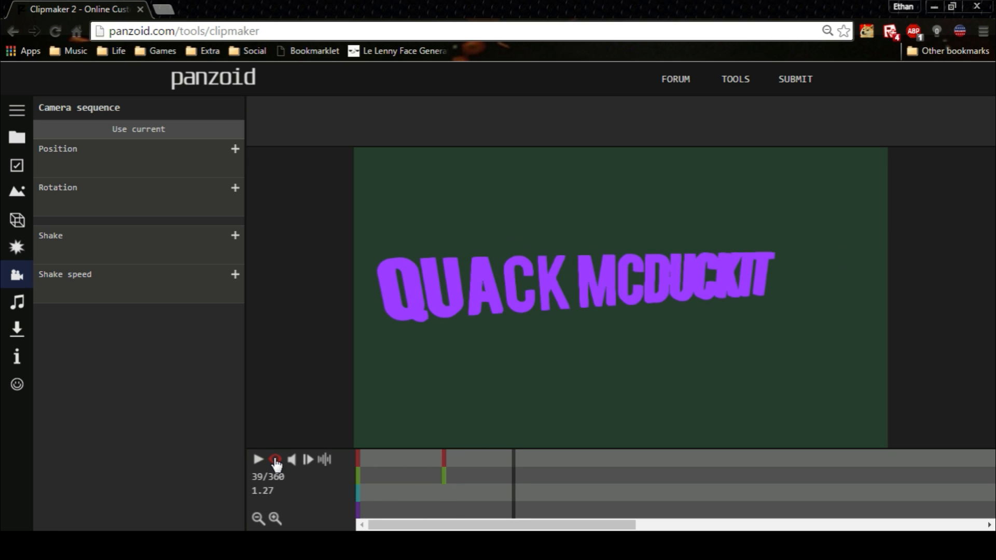
click(274, 459)
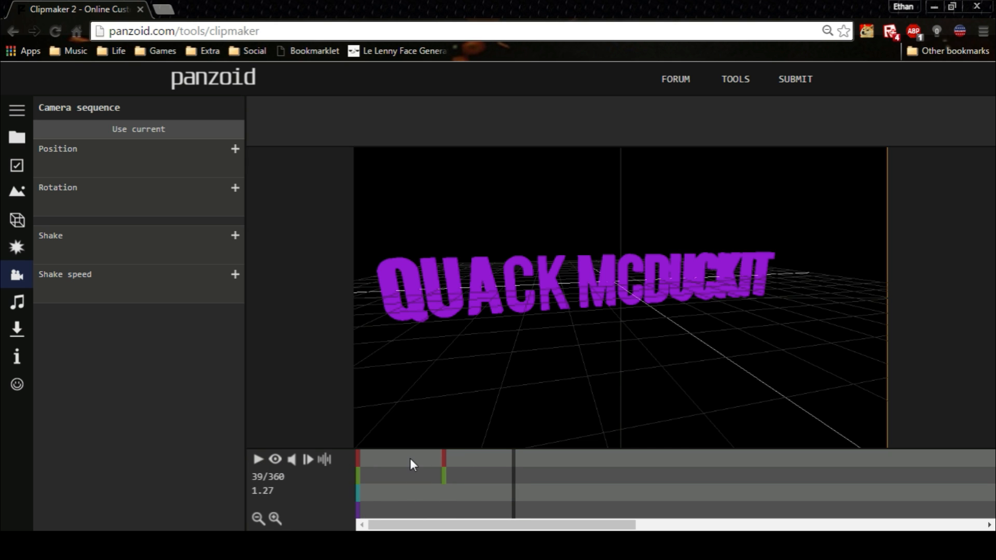
Examine the interpolation options for the camera's position and rotation keyframes at frame 22.
click(444, 467)
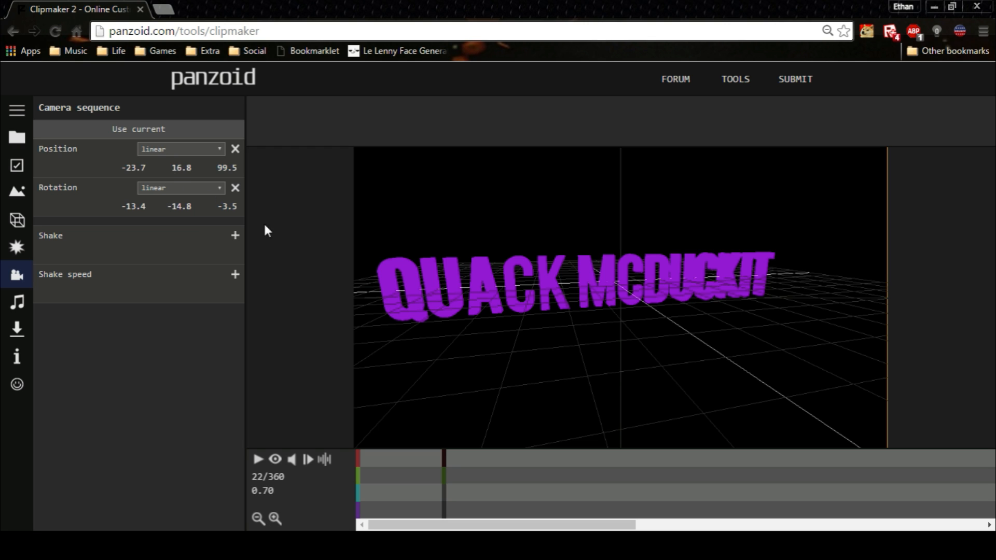
click(146, 152)
click(157, 169)
click(158, 190)
Play the camera animation from frame 1 in the free view and again in the camera view.
click(353, 468)
click(256, 459)
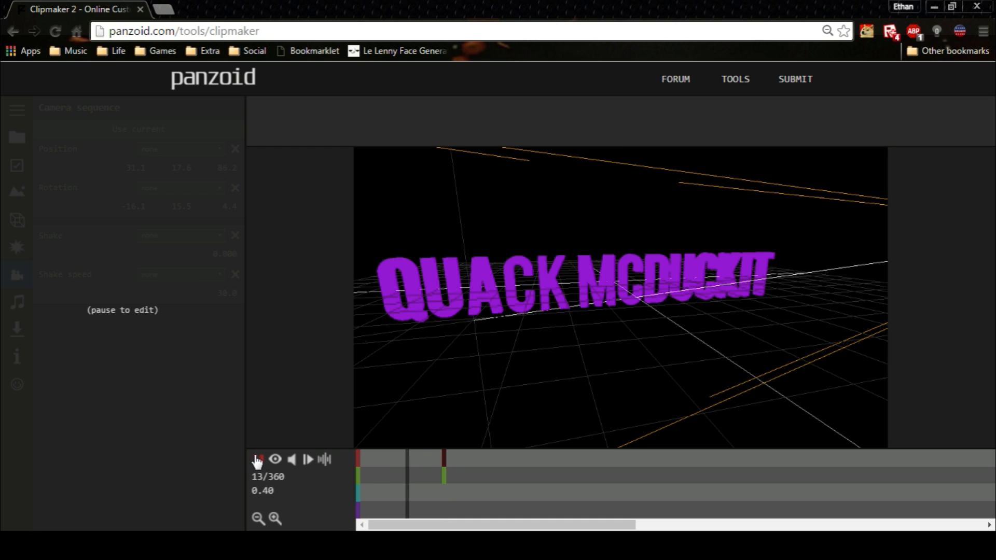
click(258, 459)
click(276, 459)
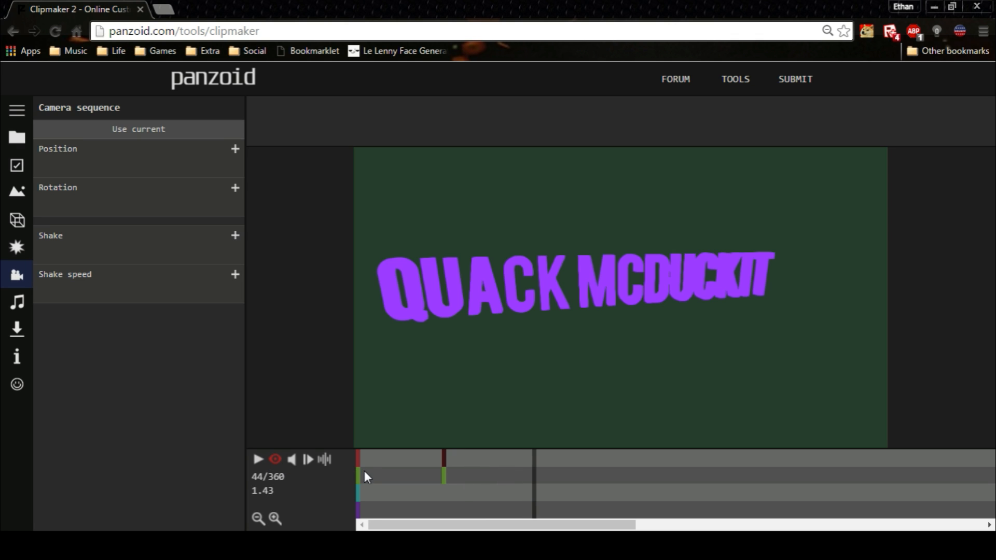
click(258, 459)
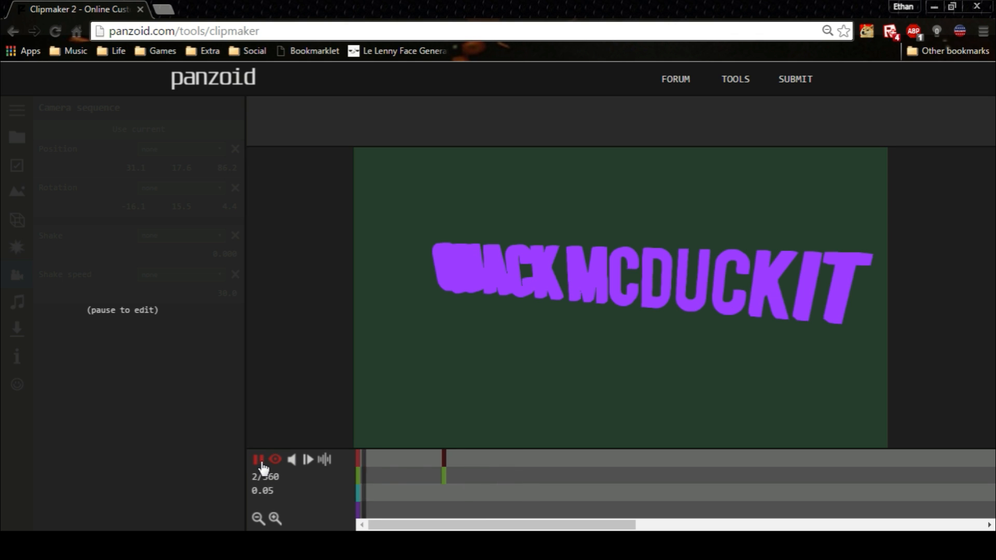
click(258, 460)
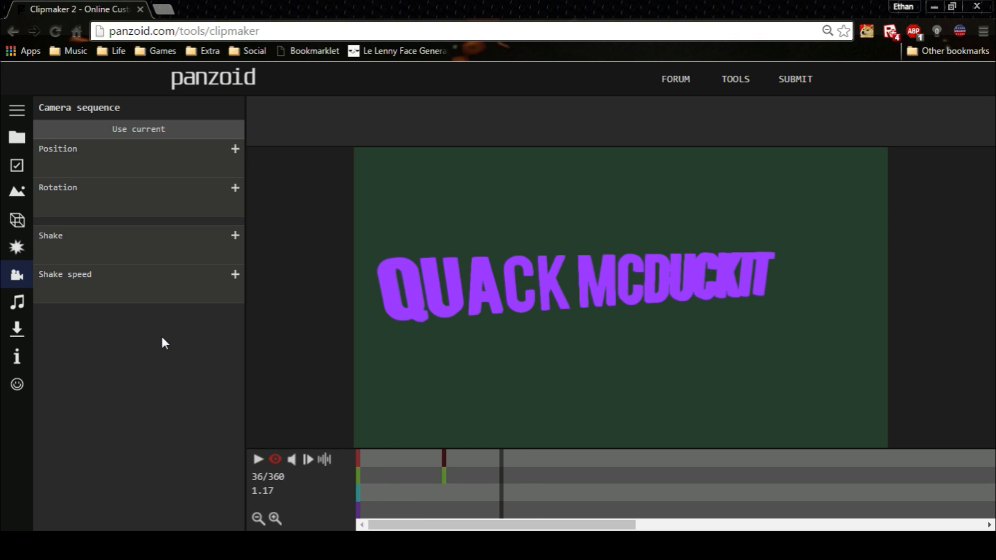
Raise the camera's shake amount slightly above zero at frame 1 and play back the shaking animation.
click(359, 453)
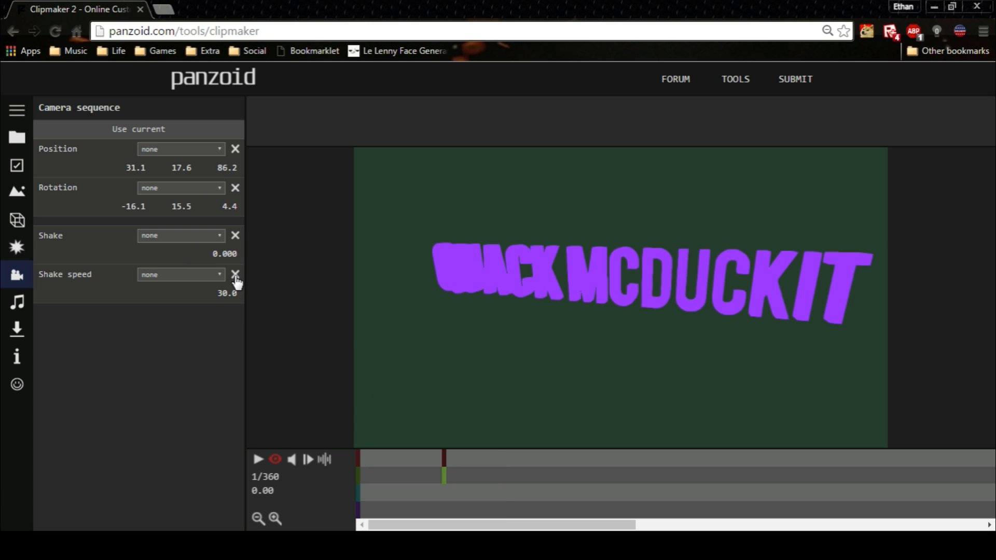
drag(221, 251, 238, 251)
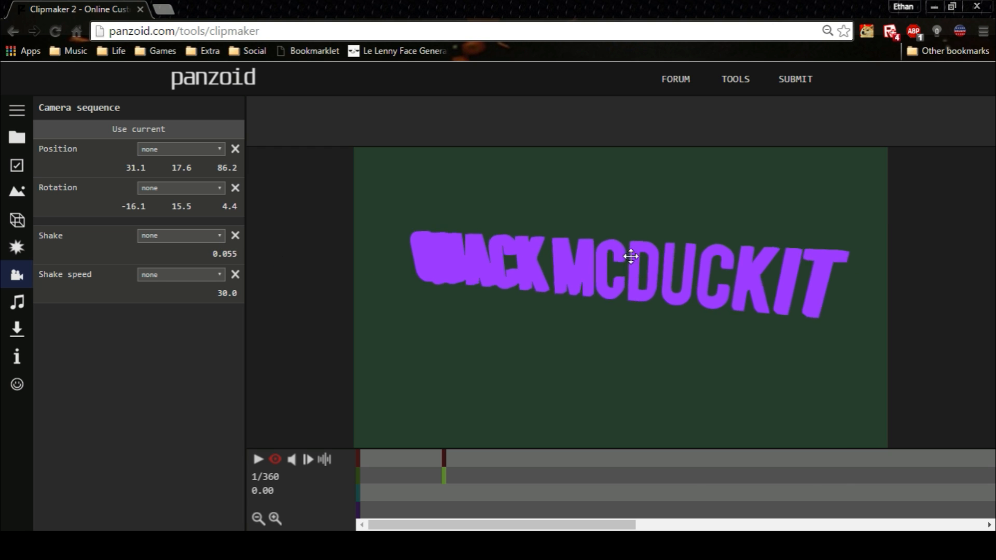
click(256, 459)
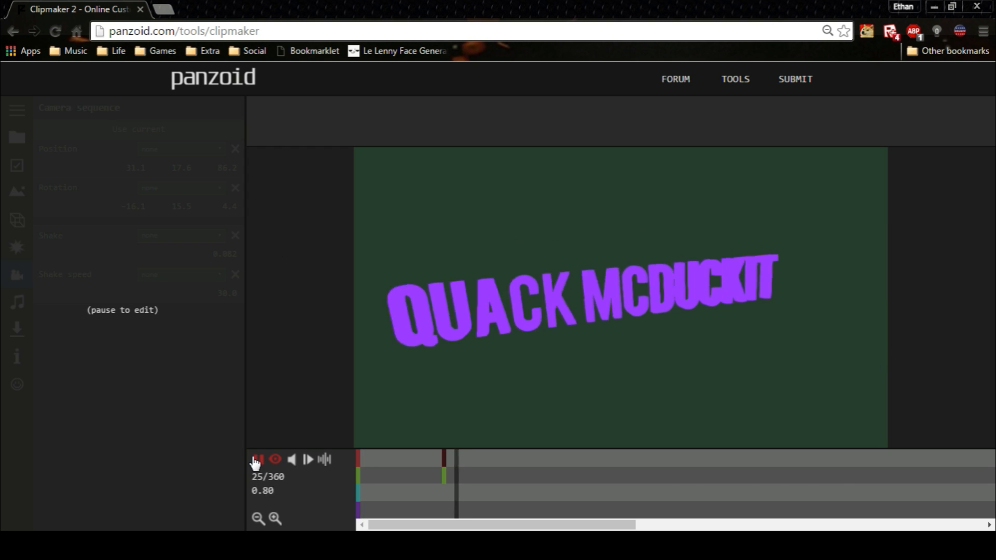
click(256, 461)
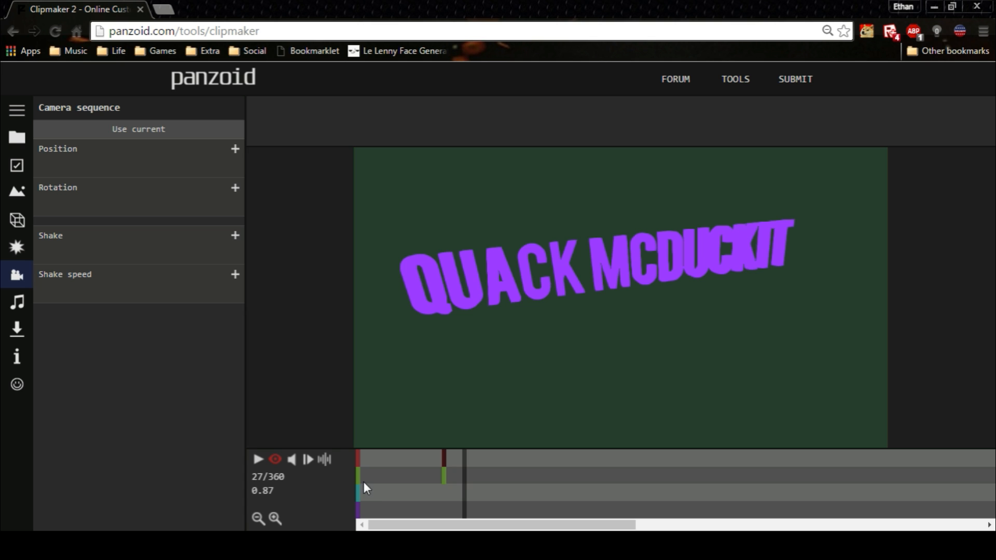
Set the camera's shake speed to 0 at frame 1 and play back the animation.
click(356, 477)
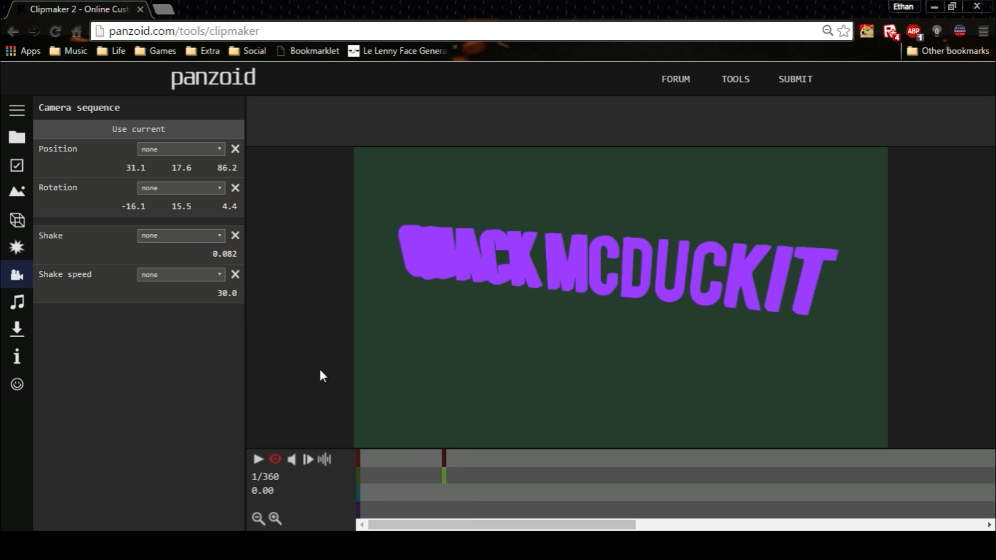
drag(235, 285, 225, 303)
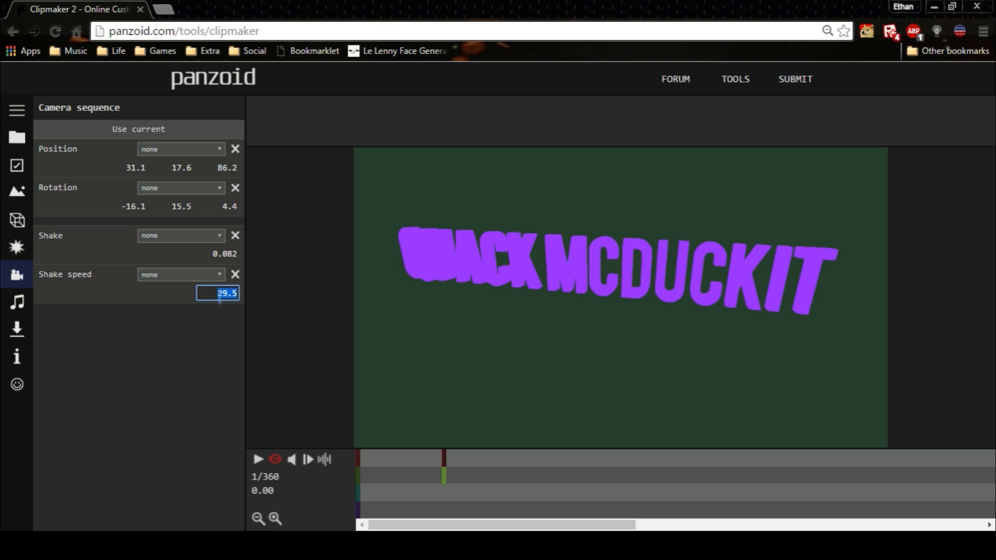
text(0)
key(Return)
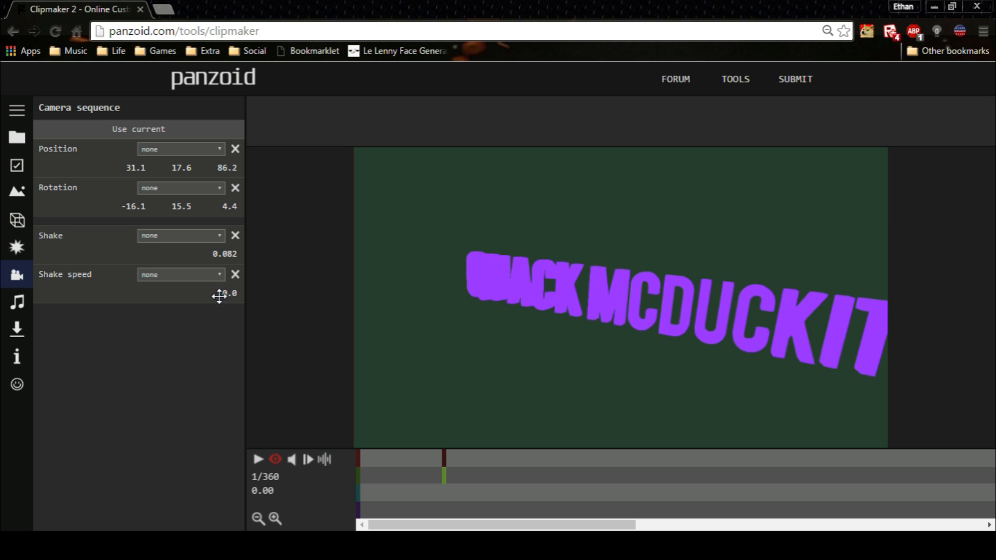
click(256, 462)
click(256, 462)
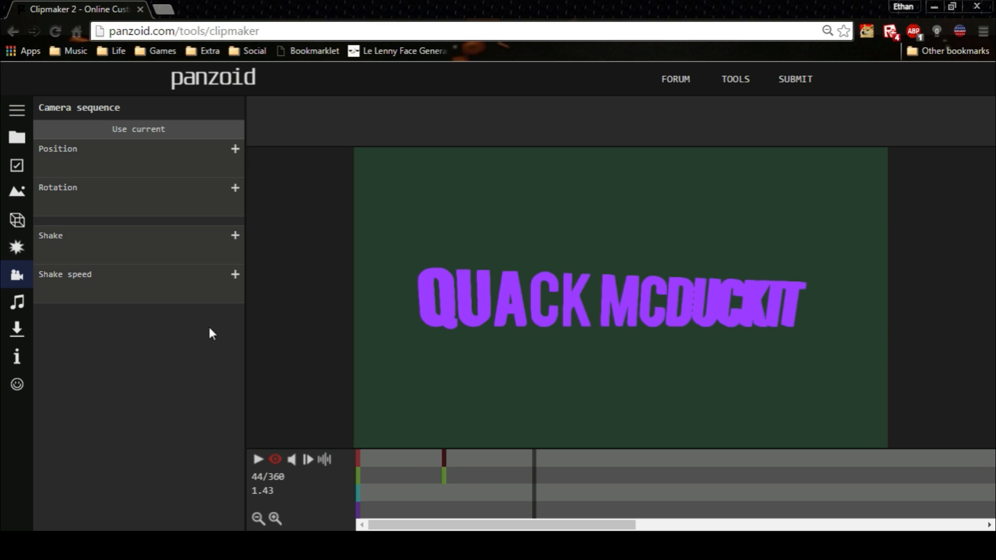
Add a shake speed keyframe at frame 44, preview the animation from frame 1, and move that keyframe back to frame 2.
click(234, 275)
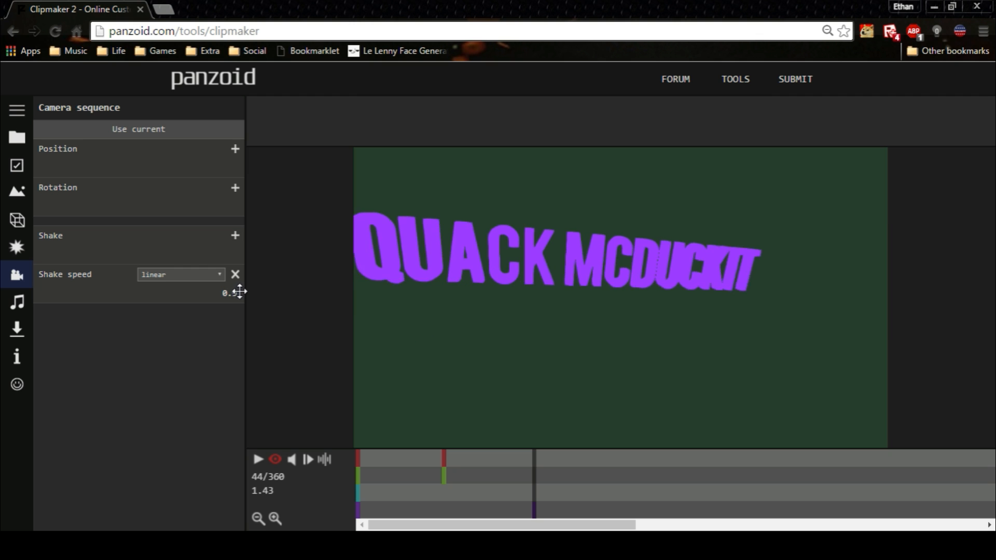
click(258, 466)
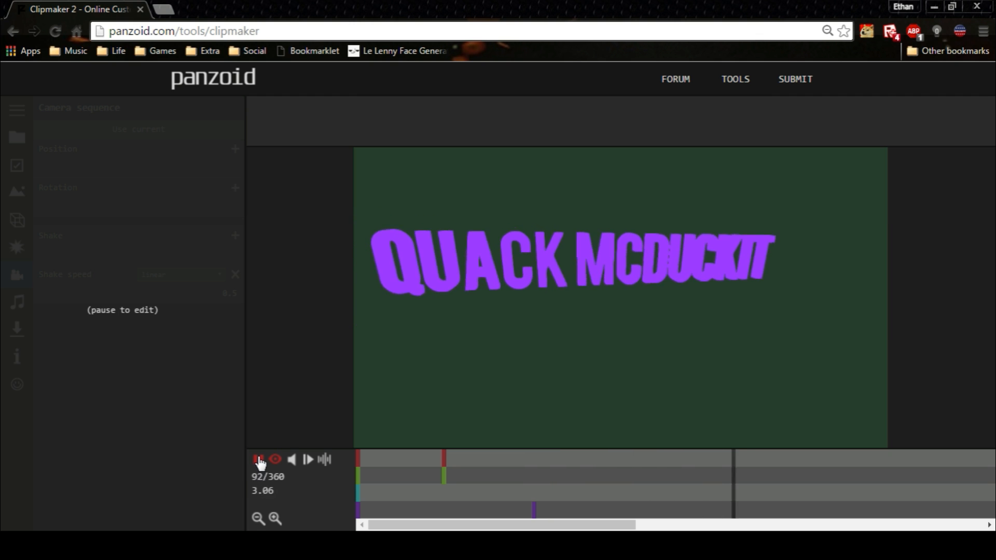
click(358, 474)
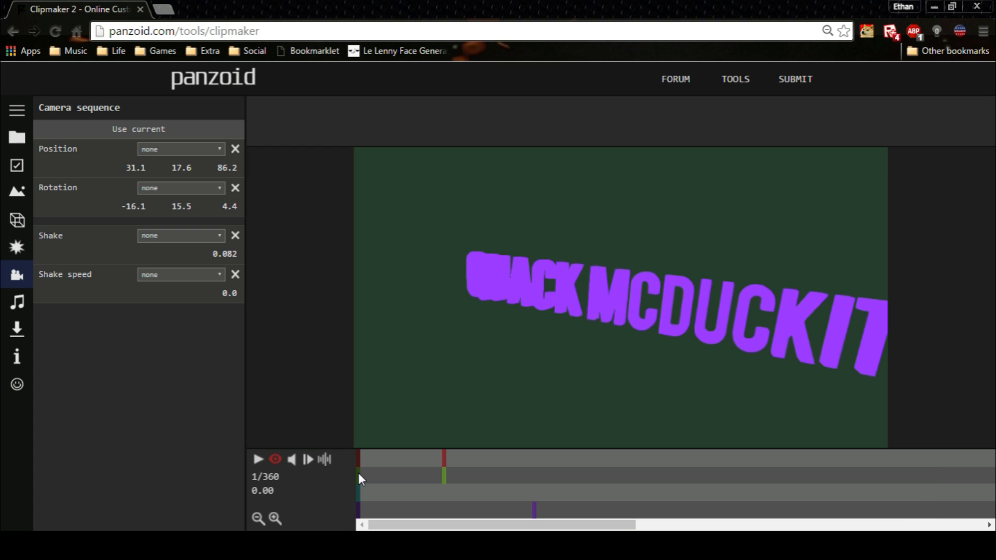
click(258, 459)
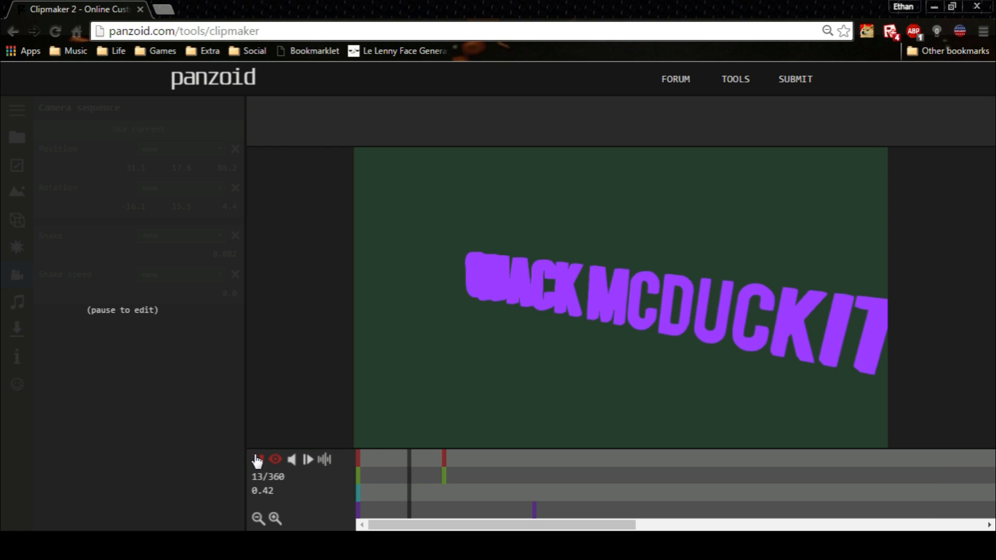
click(258, 460)
drag(533, 512, 358, 515)
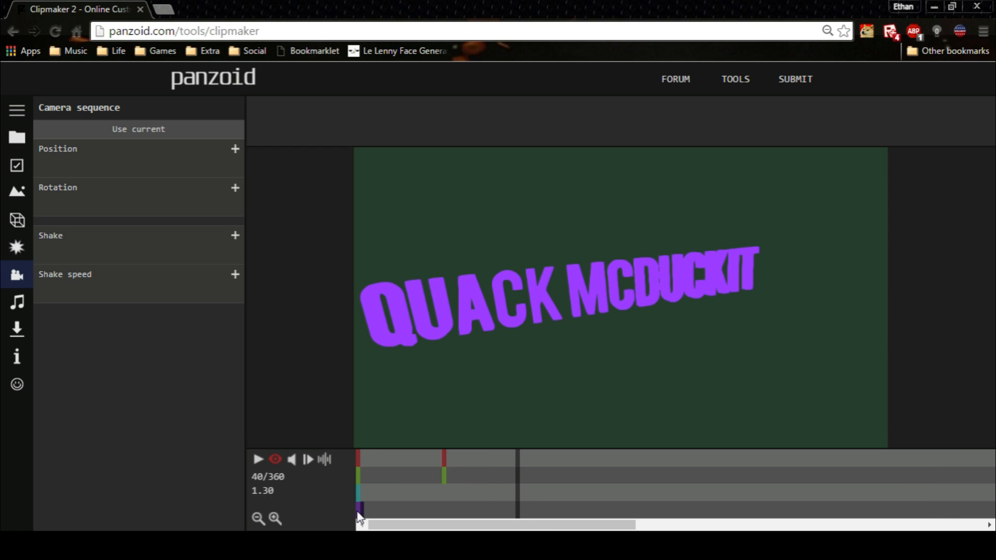
Set the camera's position interpolation at frame 22 to linear and open the rotation's interpolation options.
click(442, 465)
click(184, 130)
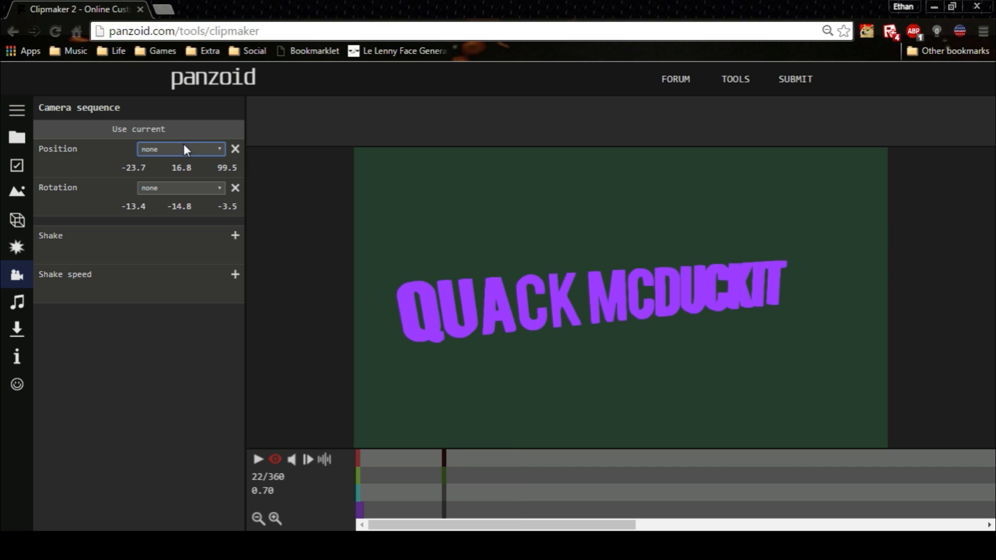
click(174, 185)
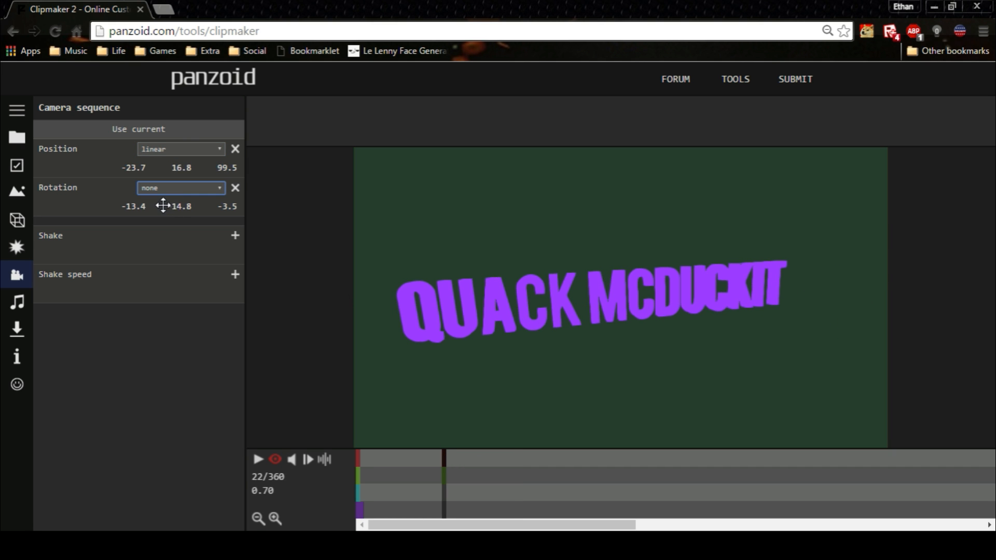
Raise the camera's shake amount to 0.105 at frame 1 and play back the animation.
click(356, 463)
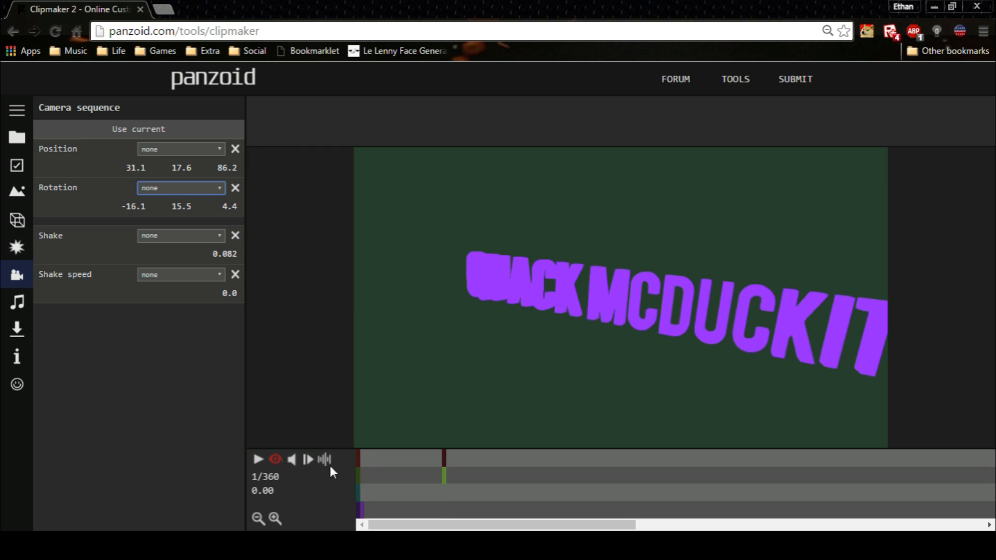
click(259, 460)
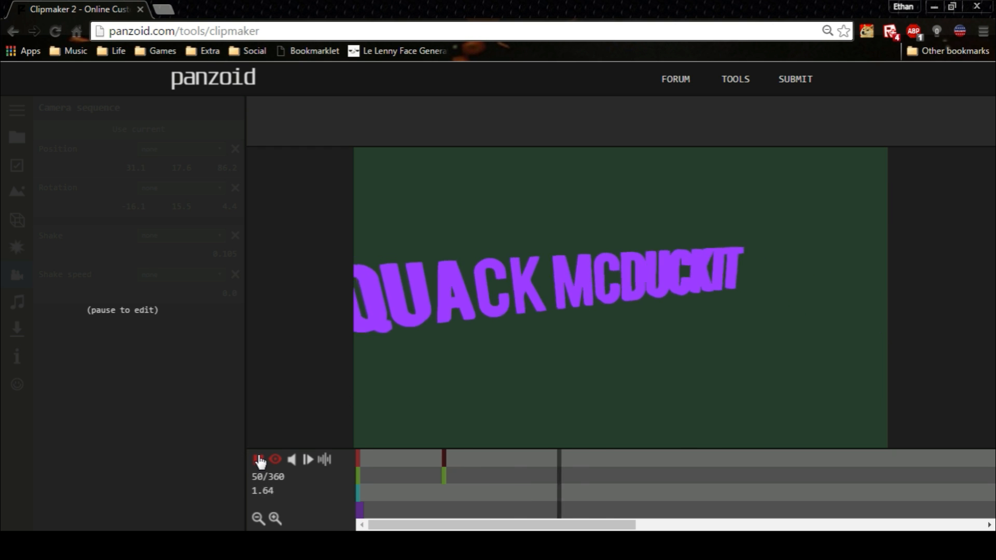
click(259, 460)
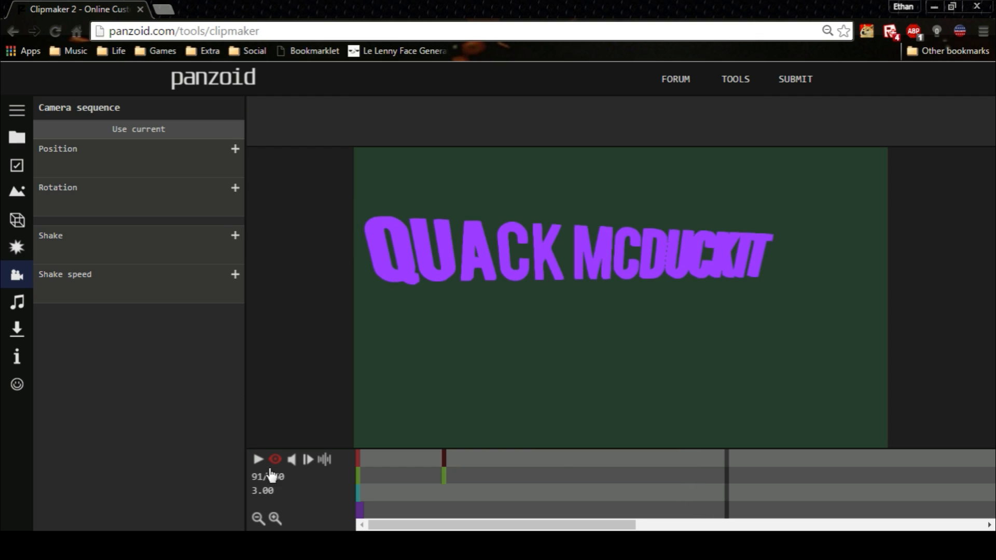
Set the camera's shake speed to 1.9 at frame 1 and preview the animation.
click(355, 474)
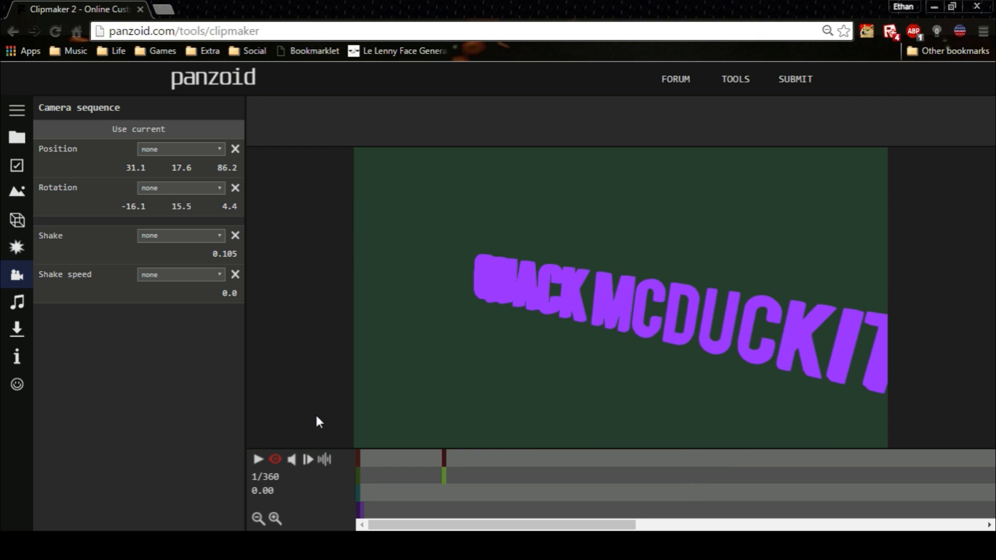
drag(233, 299, 253, 291)
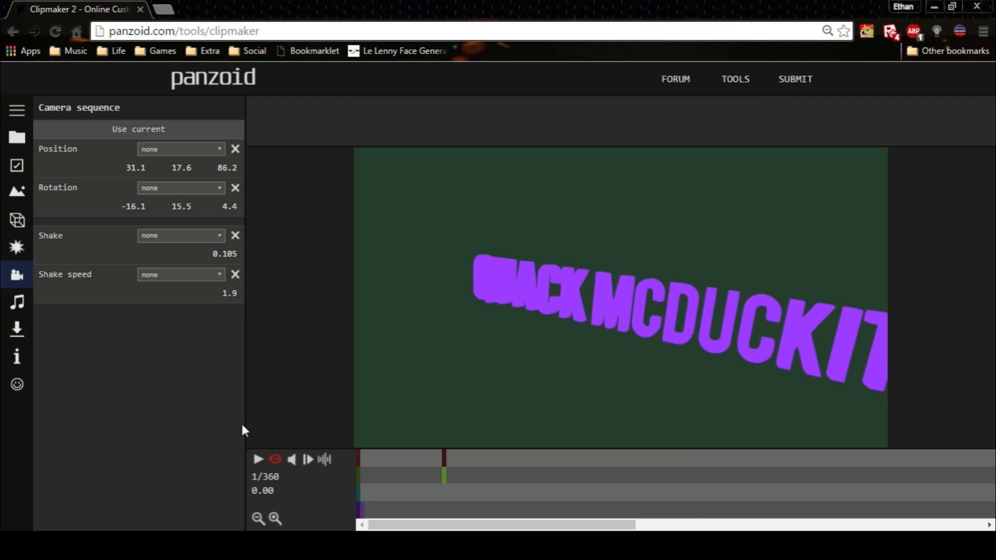
click(258, 460)
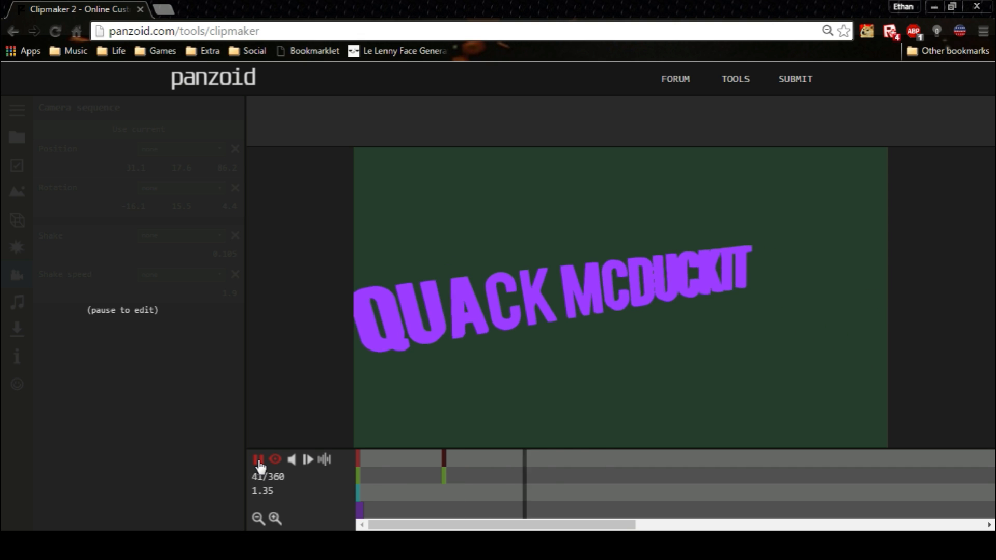
click(258, 460)
Delete the extra shake speed keyframe at frame 2 and play the camera animation from frame 1.
click(357, 501)
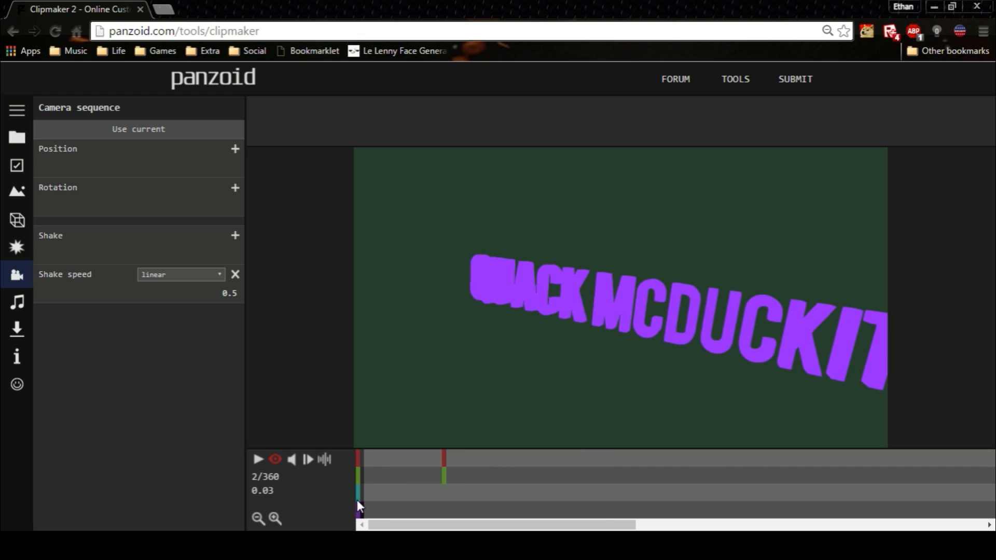
drag(226, 300, 277, 291)
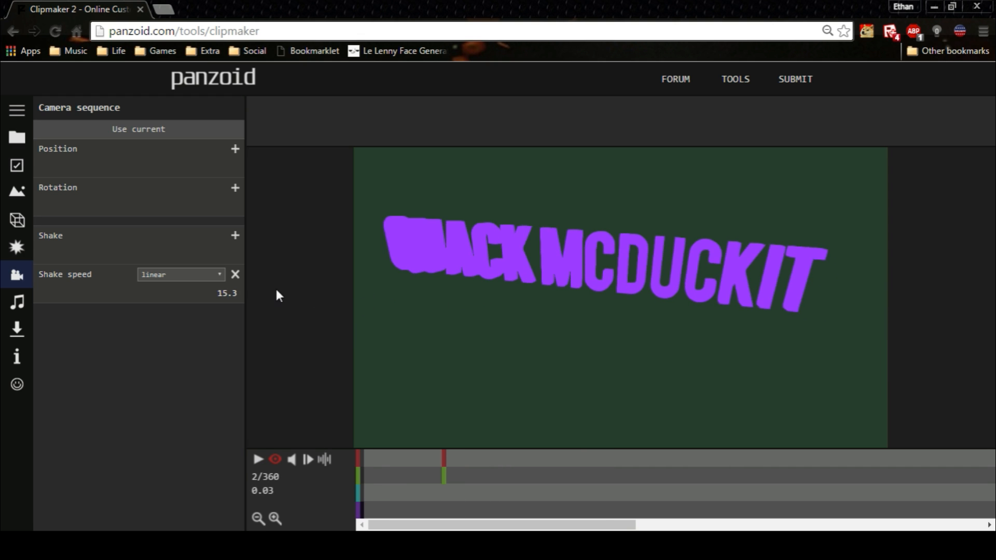
click(234, 274)
click(349, 487)
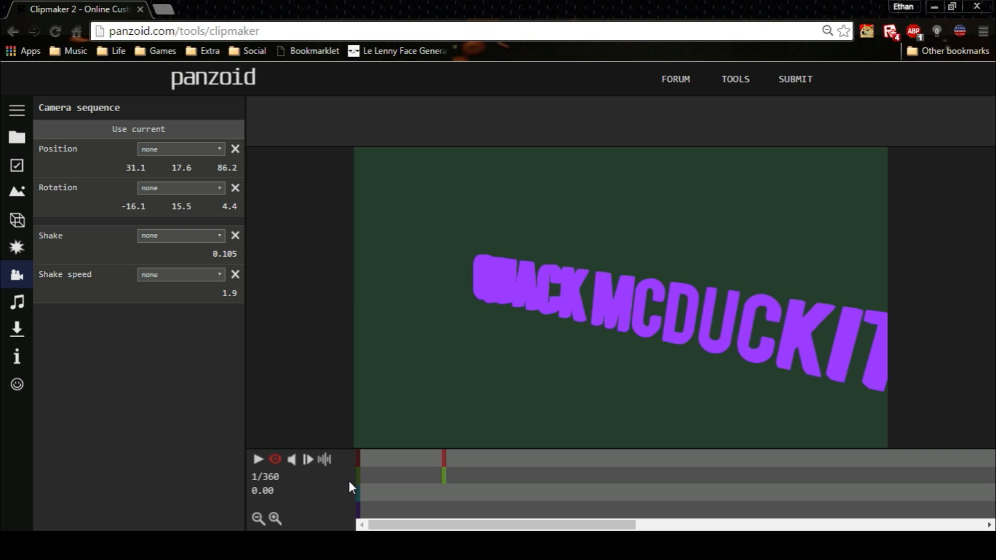
click(258, 460)
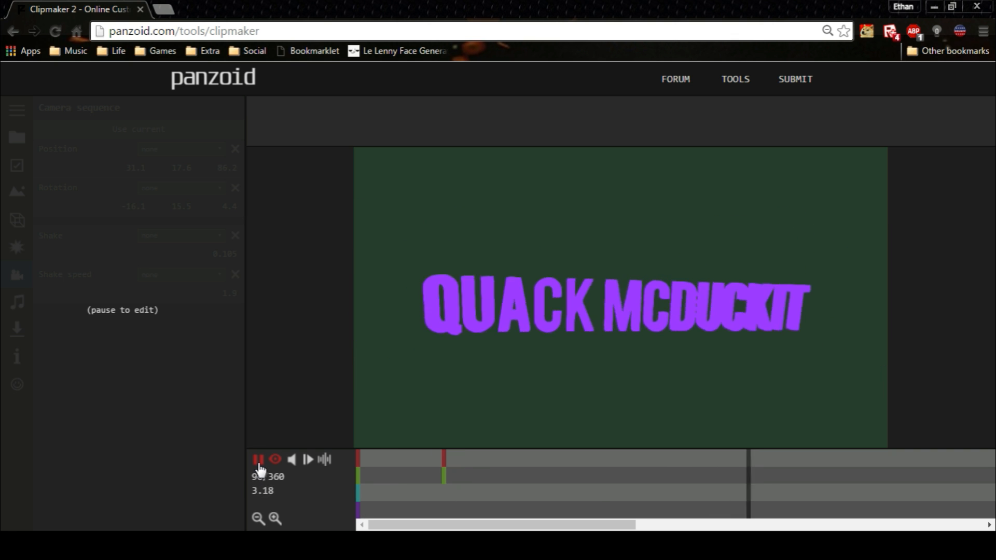
click(258, 461)
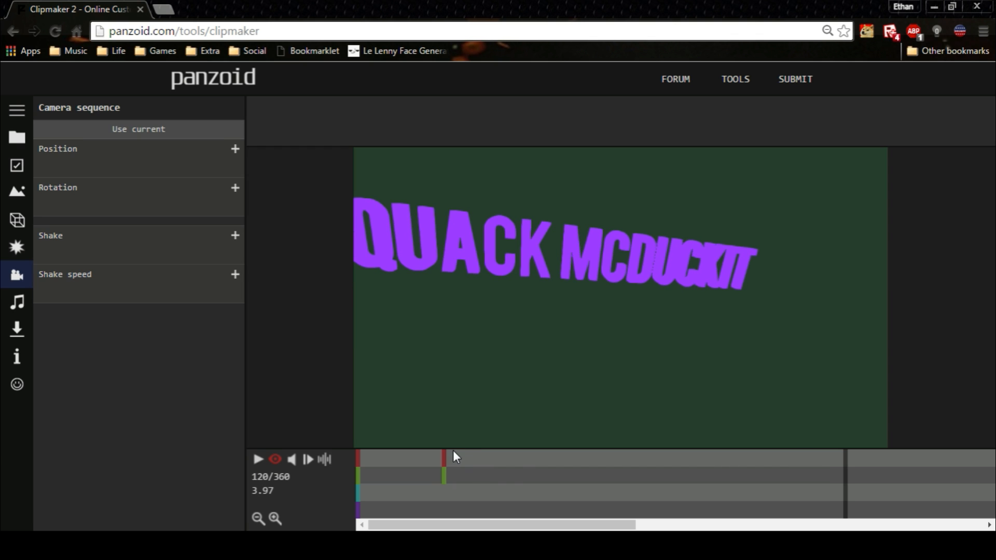
Load an MP3 file as the audio track and display its waveform on the timeline.
click(19, 306)
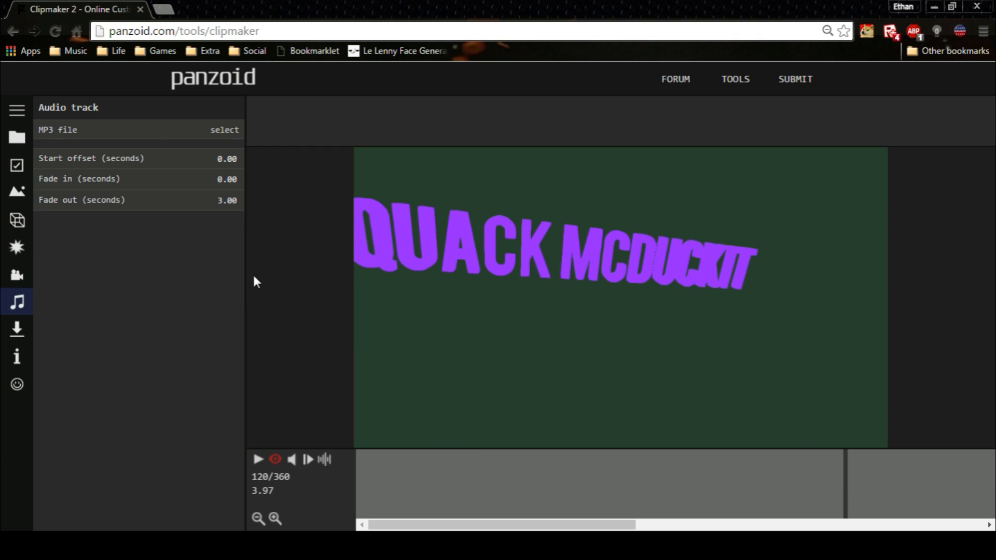
click(220, 132)
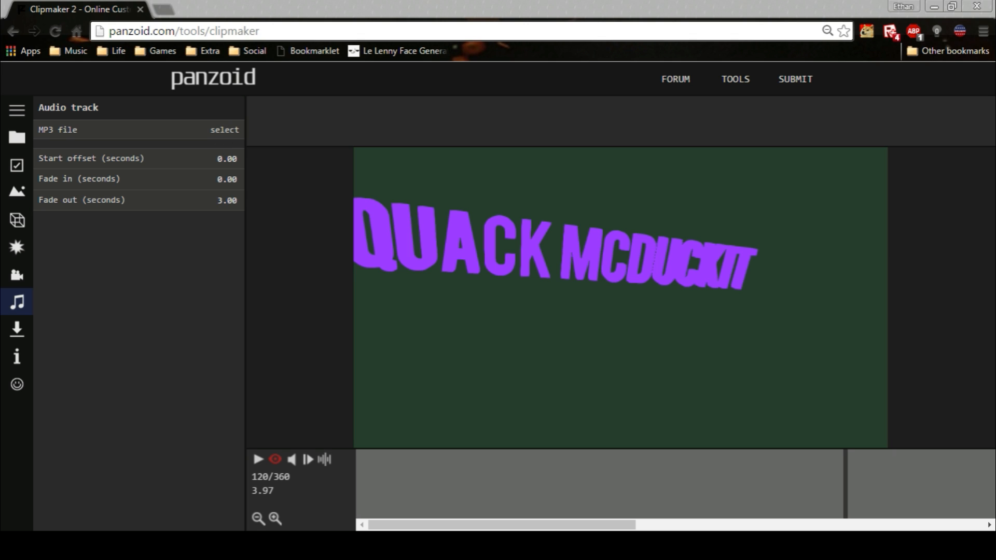
double_click(192, 173)
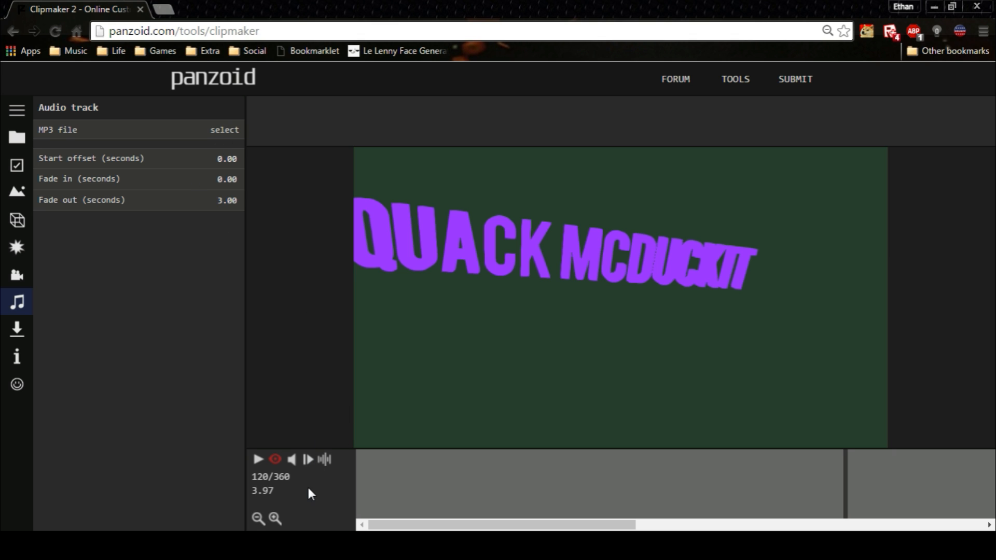
click(326, 460)
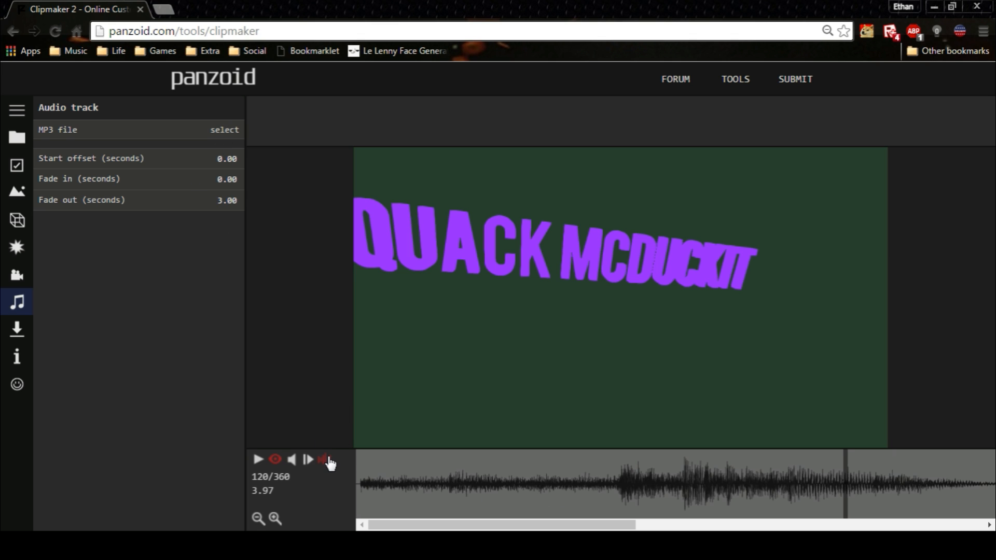
Play the clip with its music from frame 1 and pause it.
click(358, 479)
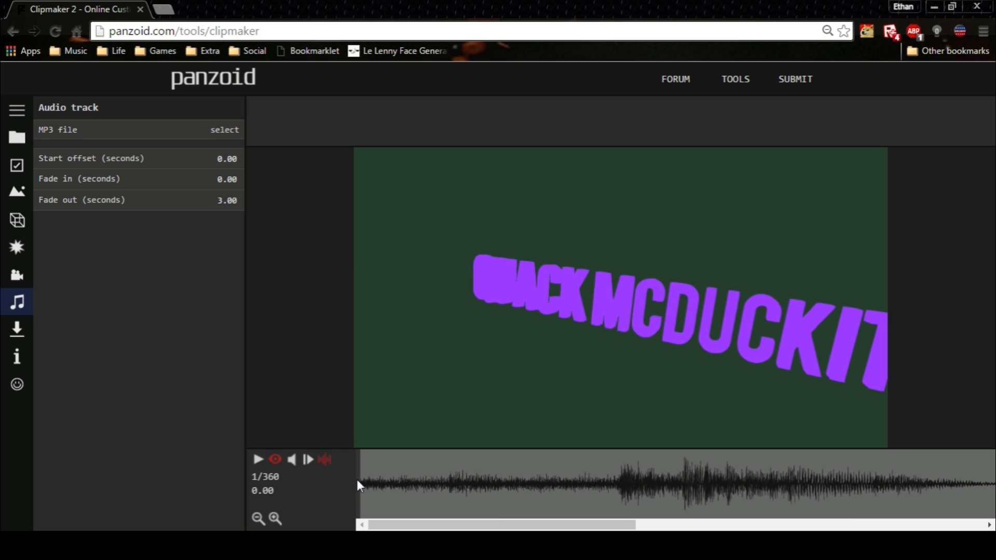
click(258, 460)
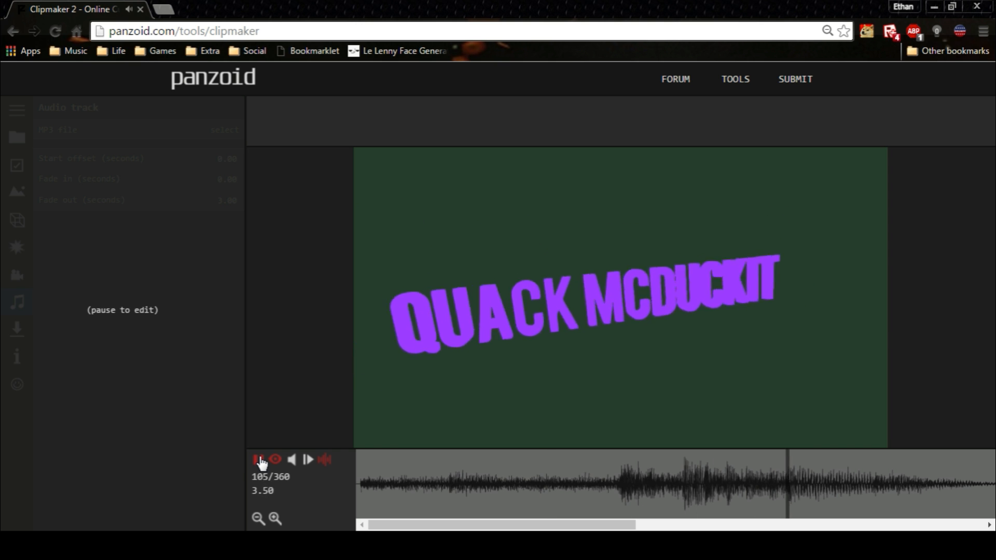
click(259, 460)
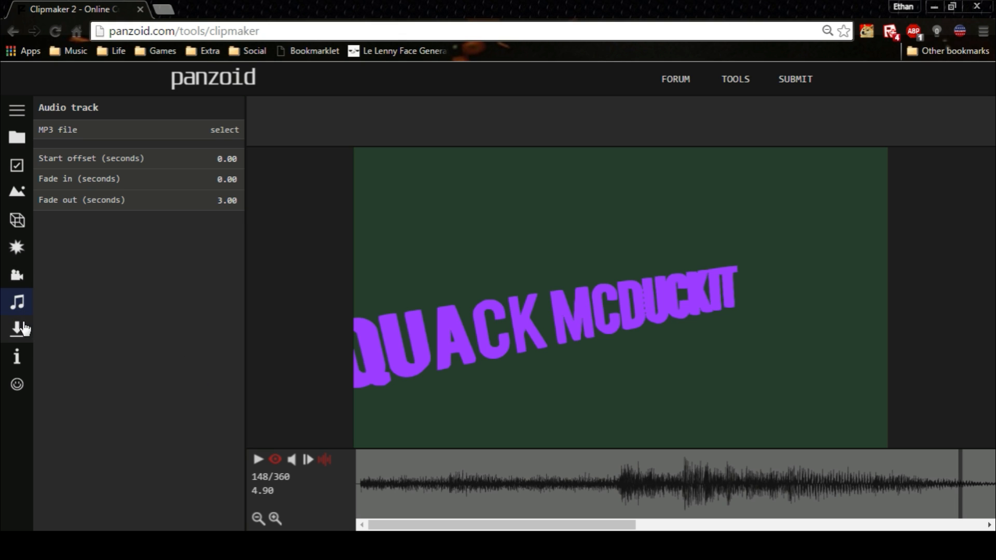
Hide the audio waveform while viewing the 3D text object's keyframes, and return to the camera sequence at frame 1.
click(17, 274)
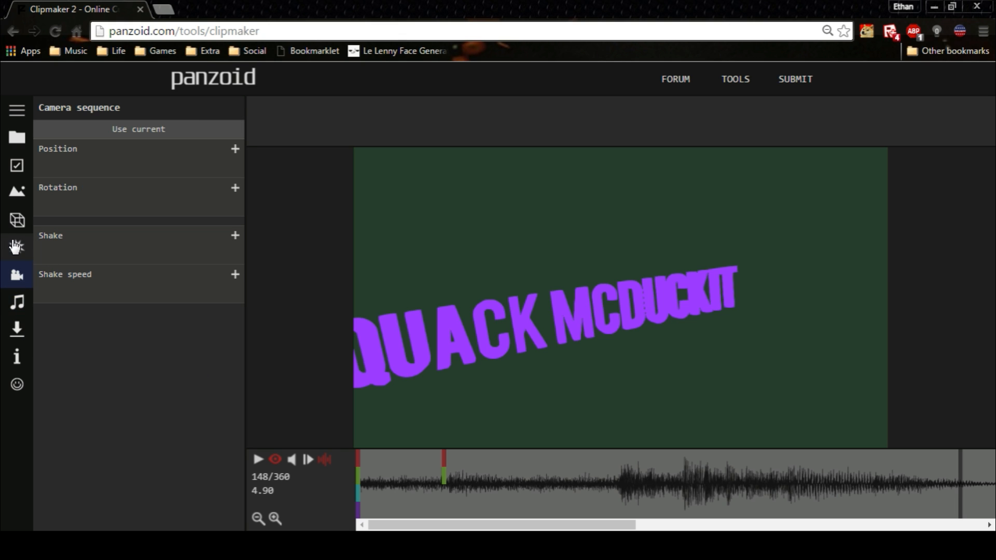
click(16, 220)
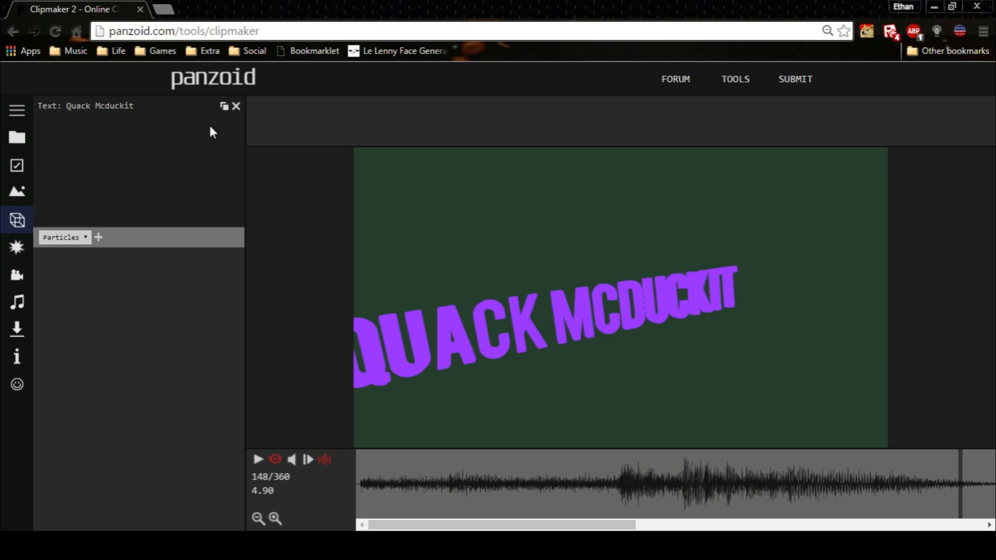
click(66, 106)
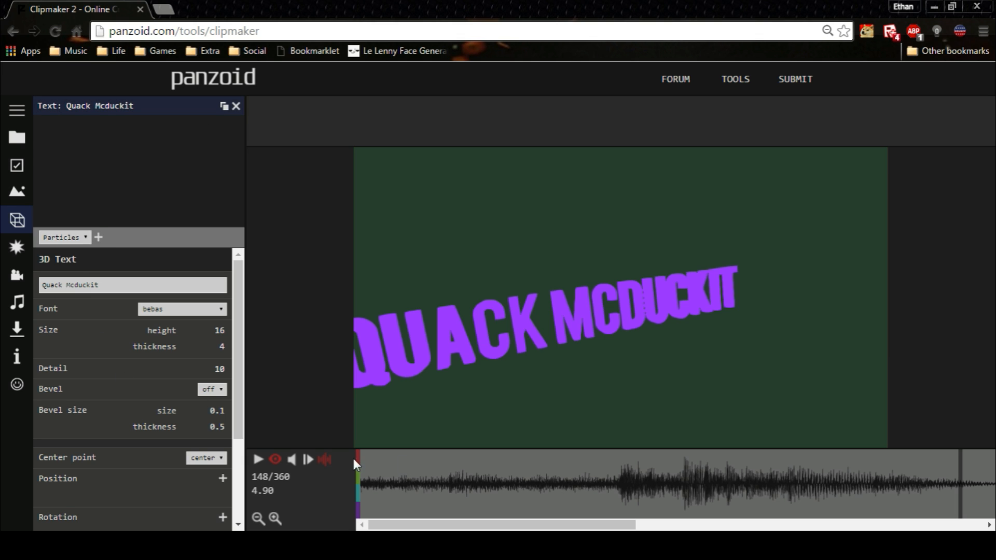
click(325, 459)
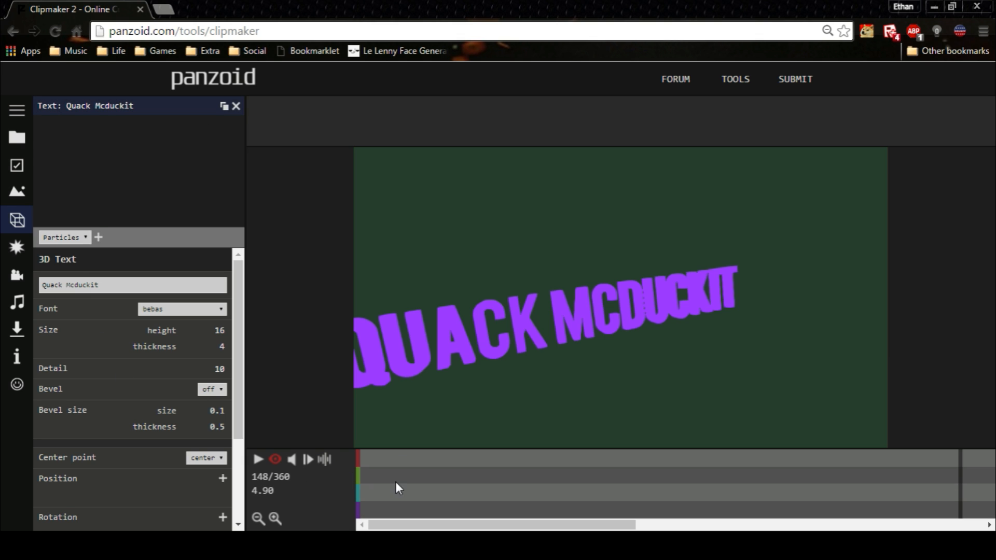
click(357, 484)
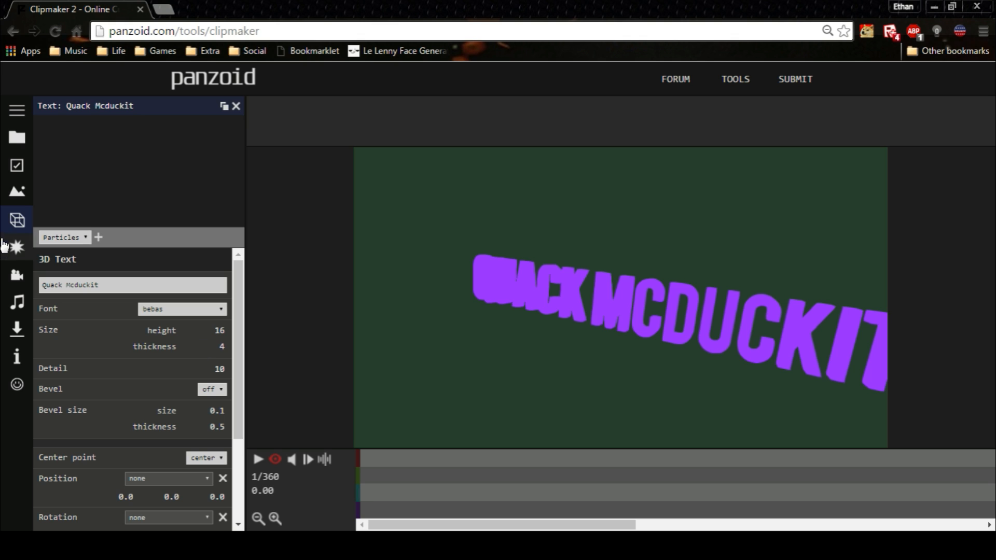
click(17, 274)
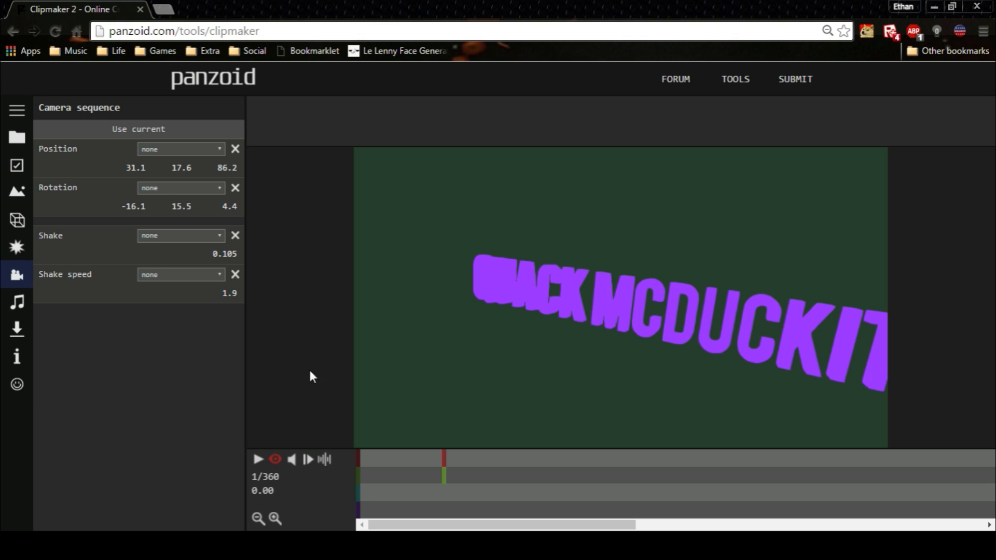
Delete the camera's position and rotation keyframes at frame 22.
click(441, 465)
click(234, 150)
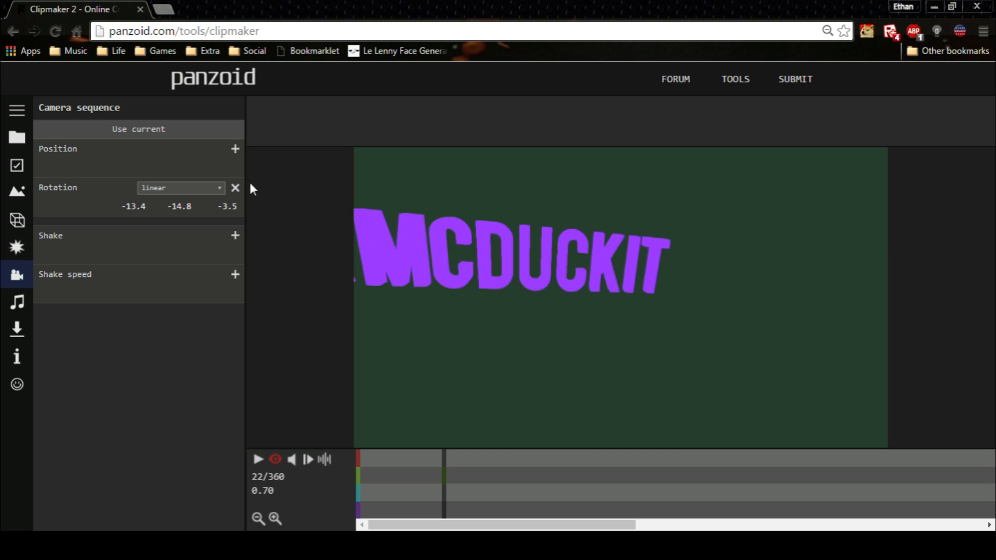
click(235, 188)
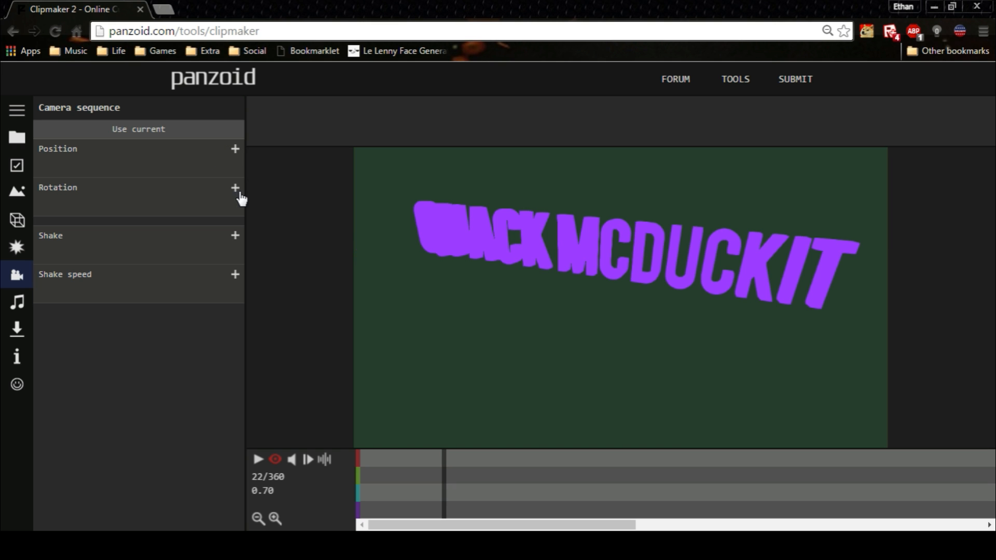
Set the camera's shake to 0 and shake speed to 0 at frame 1.
click(357, 458)
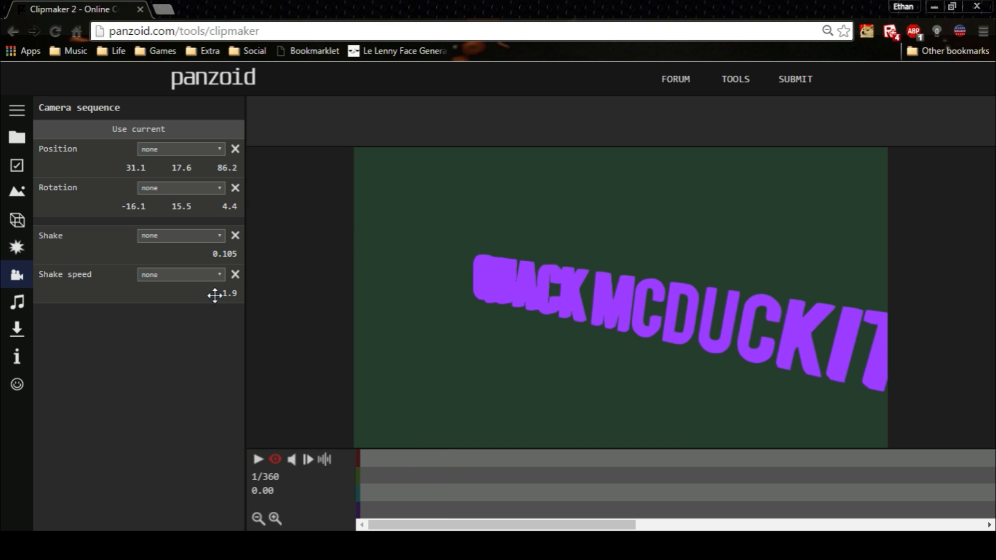
drag(231, 254, 233, 258)
click(233, 258)
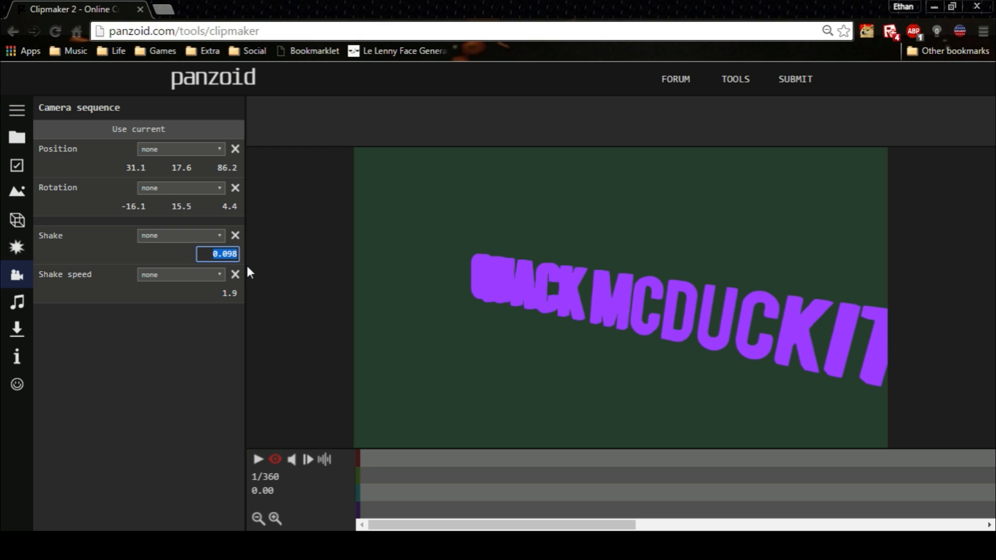
text(0)
key(Return)
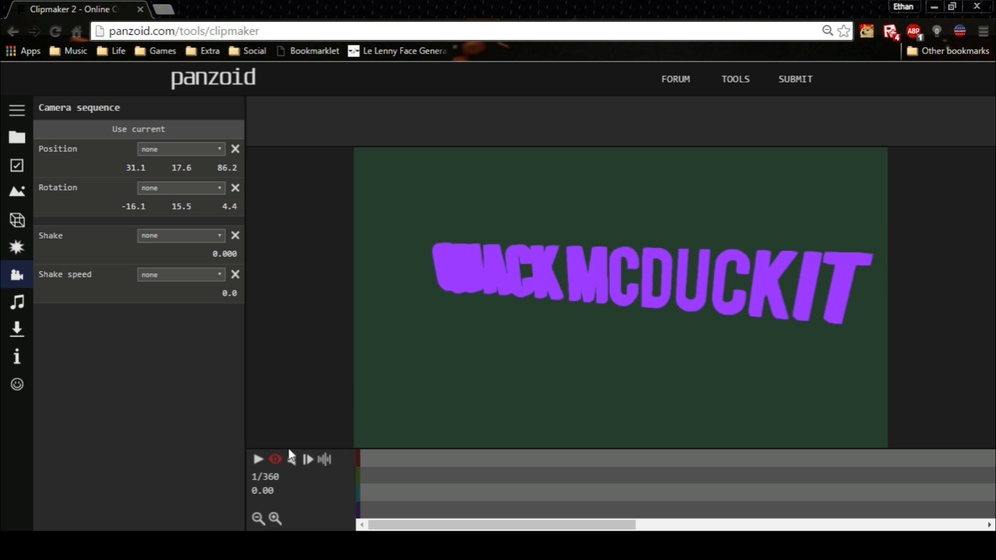
Leave the camera preview for the free scene view and set the frame 1 camera position to 0, 0, 0.
click(275, 459)
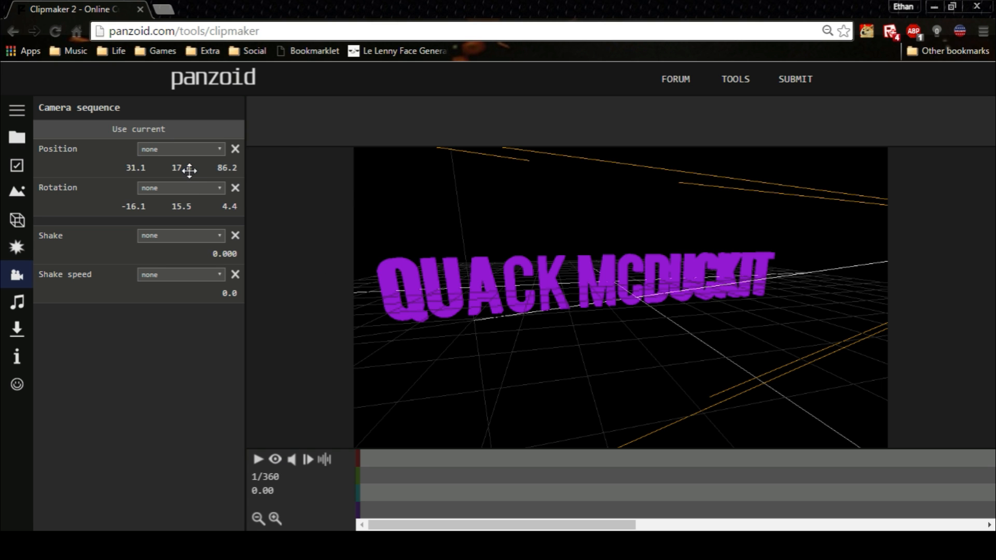
click(225, 168)
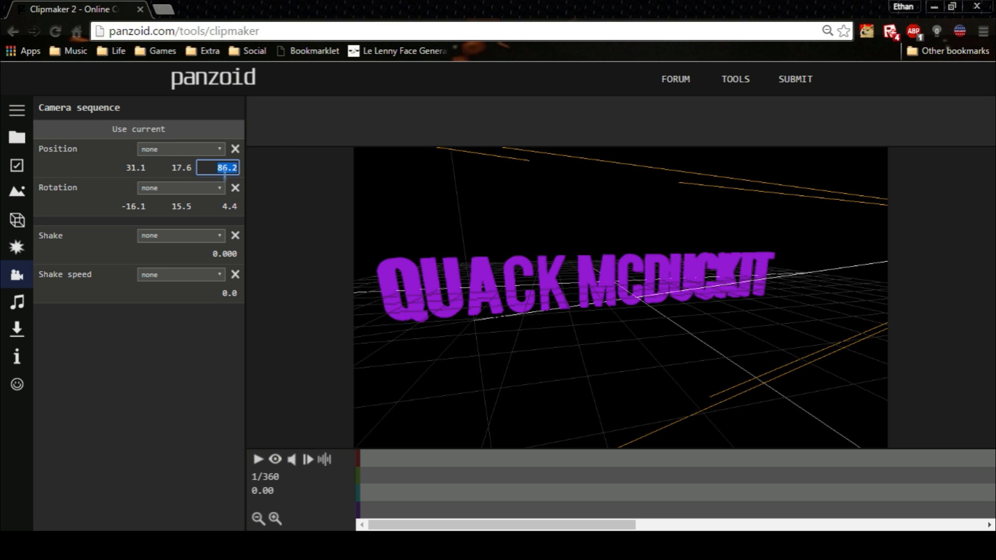
text(0)
key(Return)
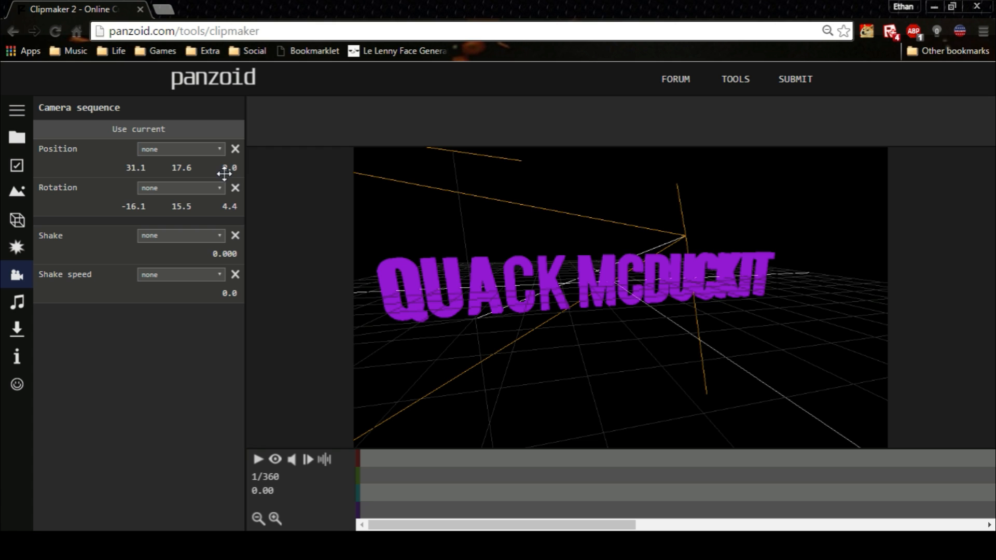
click(188, 168)
text(0)
key(Return)
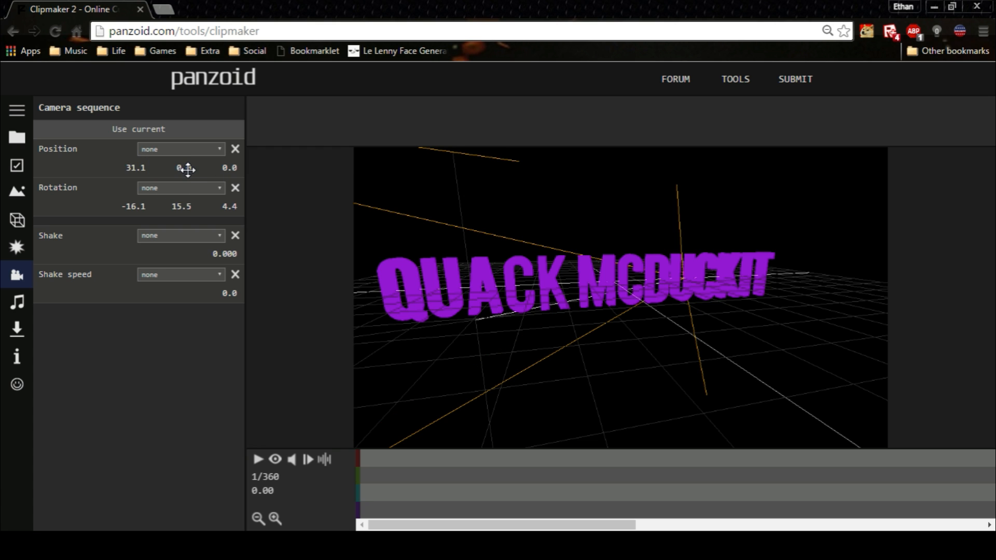
click(151, 168)
text(0)
key(Return)
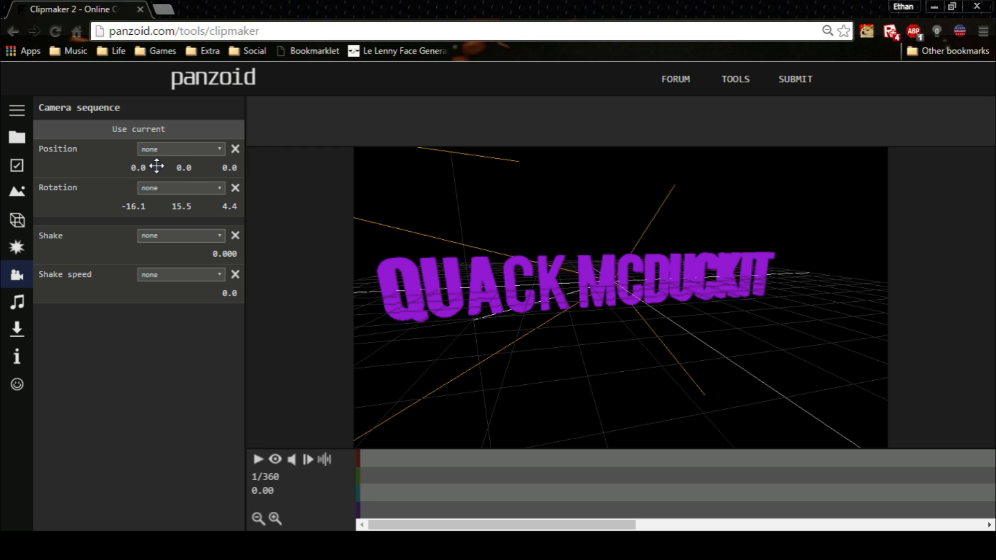
Set the frame 1 camera rotation to 0 on all three axes.
click(230, 206)
text(0)
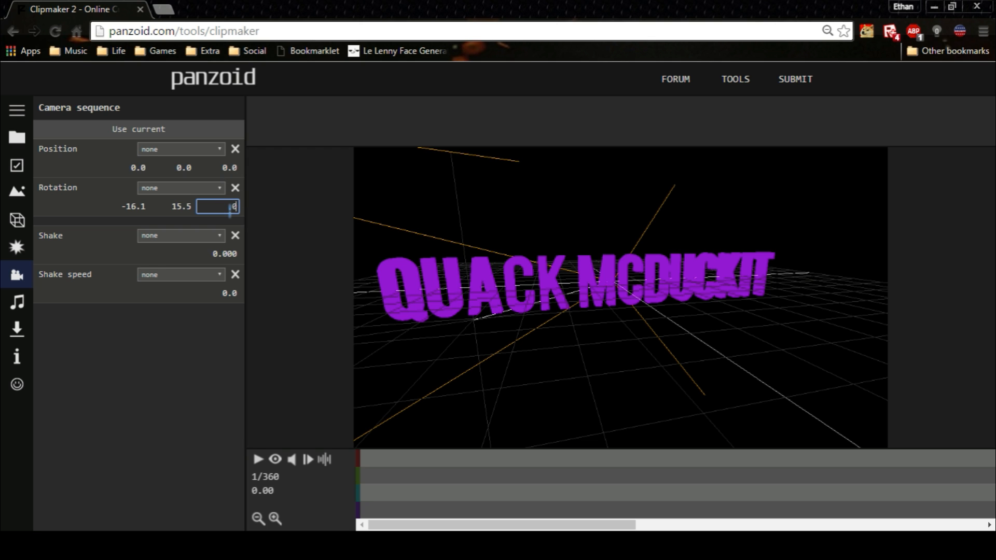
key(Return)
click(187, 206)
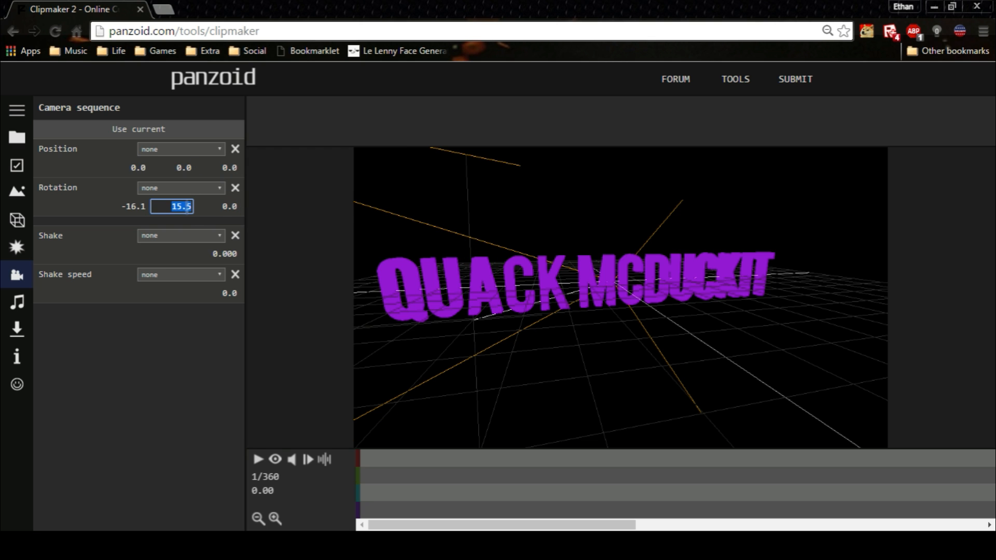
text(0)
key(Return)
click(138, 207)
text(0)
key(Return)
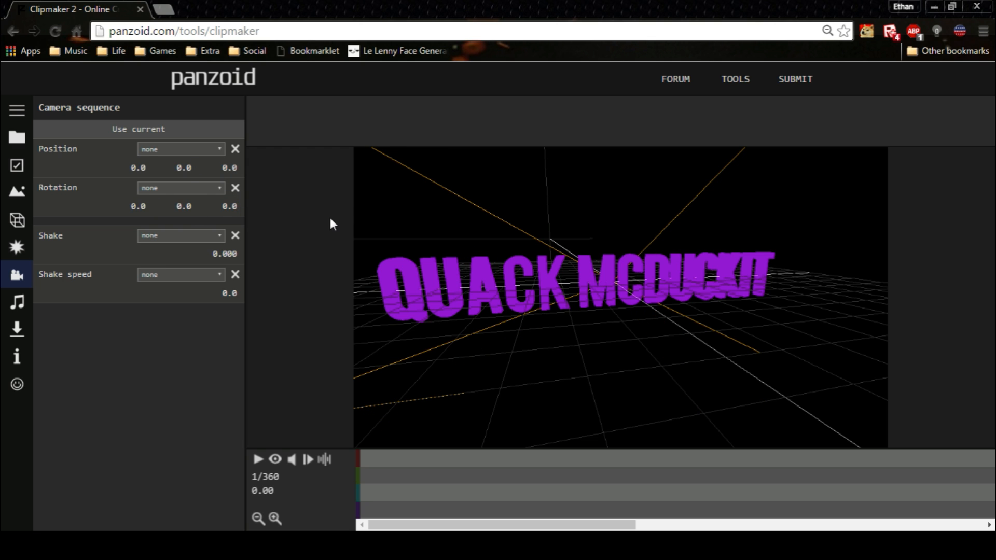
Pull the frame 1 camera back to a Z position of about 95.2 in camera preview, fitting the whole text in frame.
drag(224, 167, 619, 253)
click(275, 459)
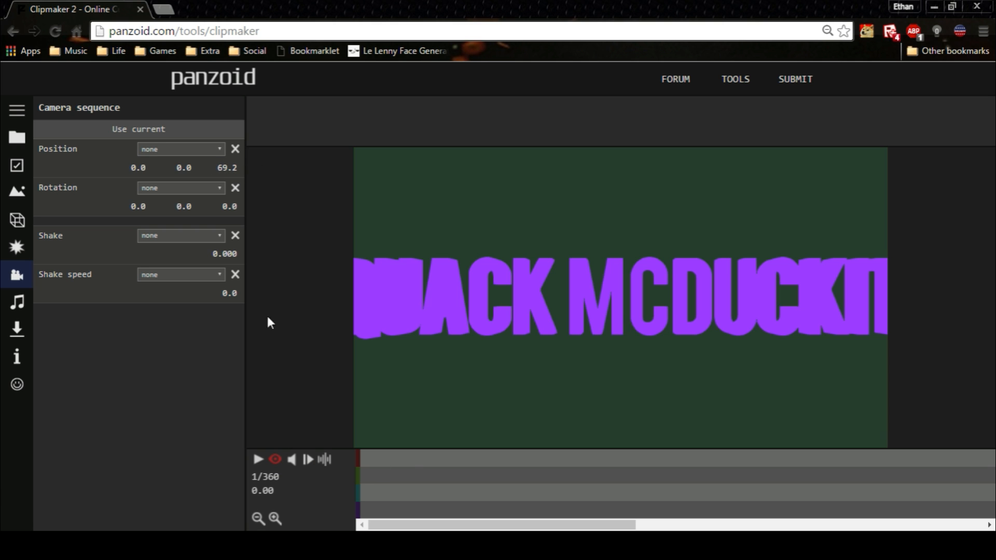
drag(227, 168, 418, 161)
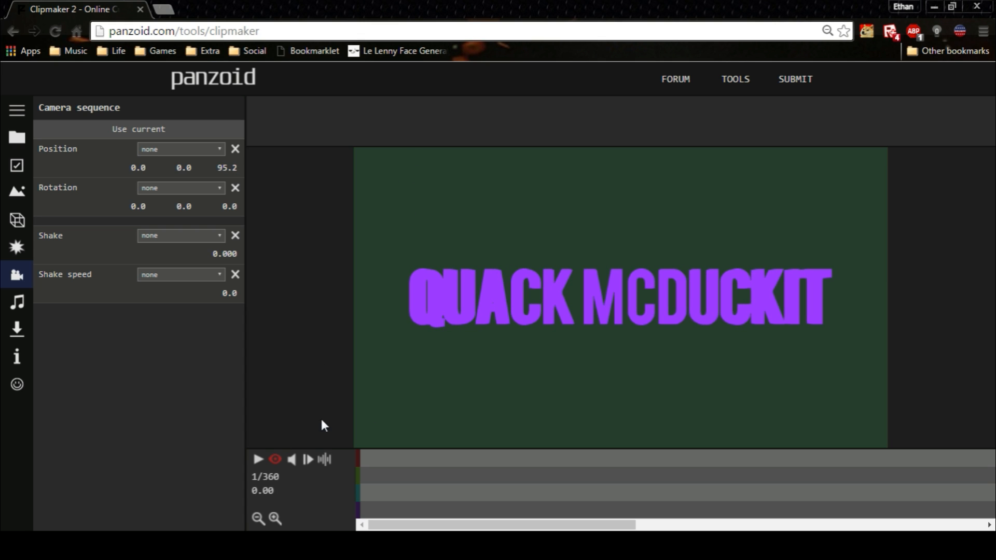
At frame 5, orbit the free view and capture it as a camera keyframe at position about 47.6, 30.9, 106.7.
click(274, 460)
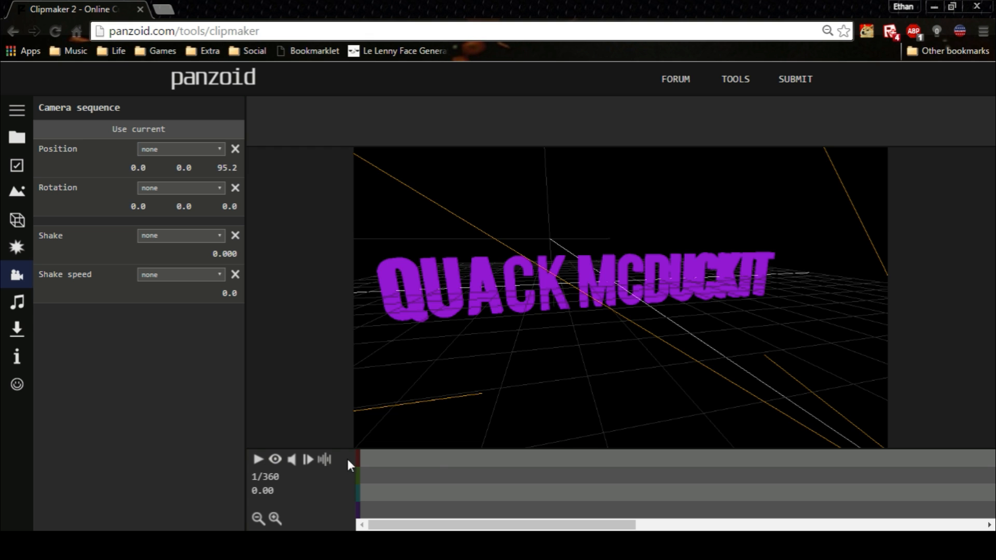
click(365, 481)
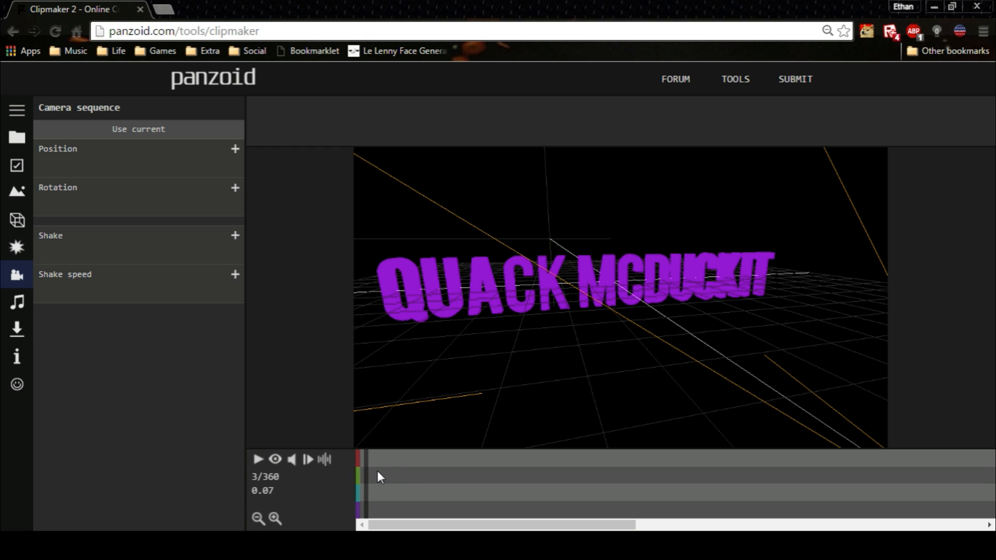
click(375, 472)
drag(576, 339, 697, 260)
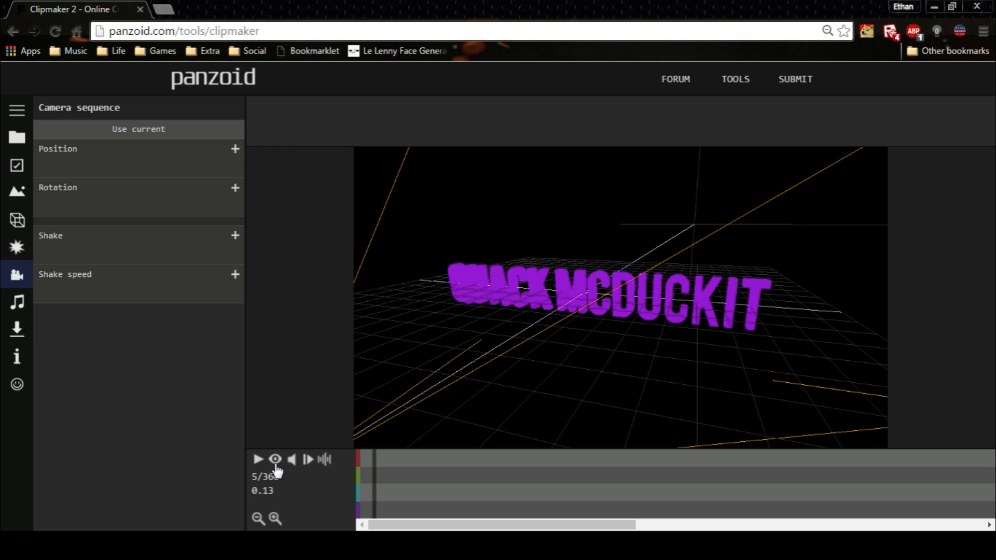
click(184, 141)
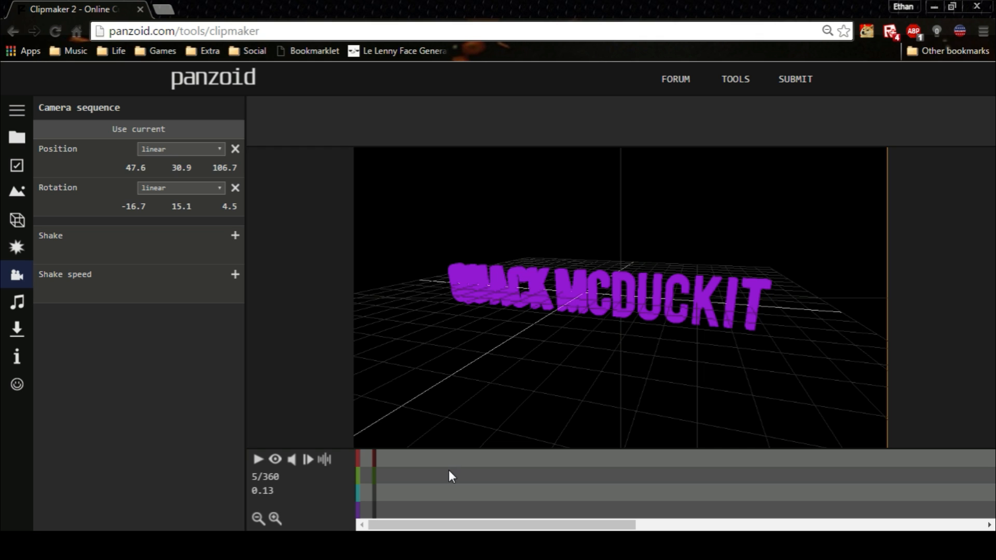
Set the easing of the frame 5 position and rotation keyframes to none.
click(172, 149)
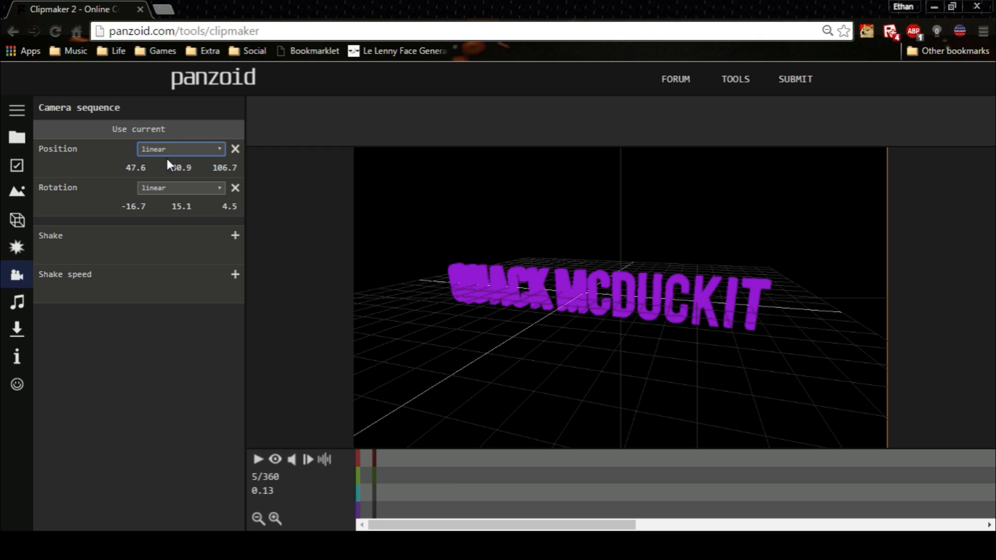
click(165, 188)
click(161, 199)
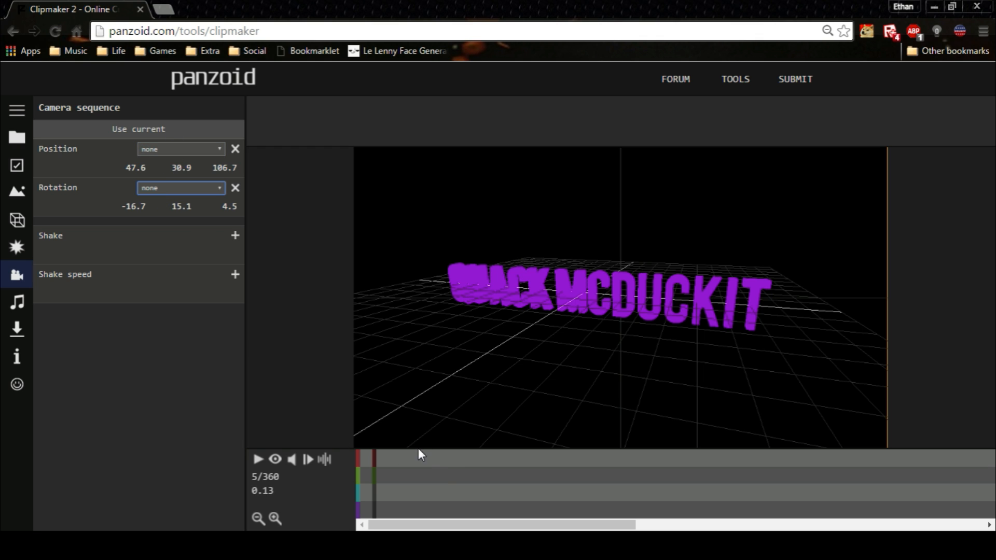
At frame 21, orbit to the text's opposite side and capture the view as a camera keyframe at position about -53.8, 18.4, 96.5.
click(440, 472)
drag(472, 357, 617, 308)
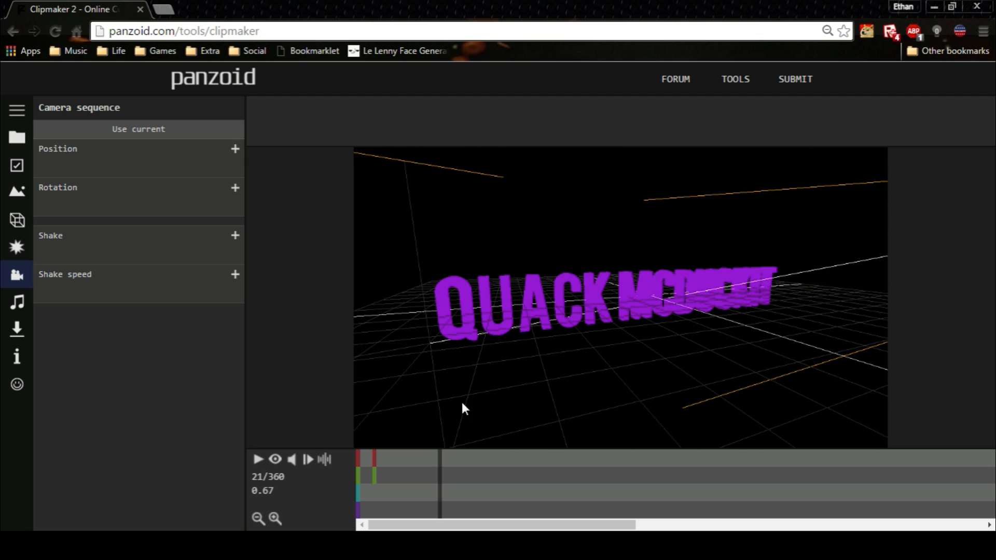
click(161, 133)
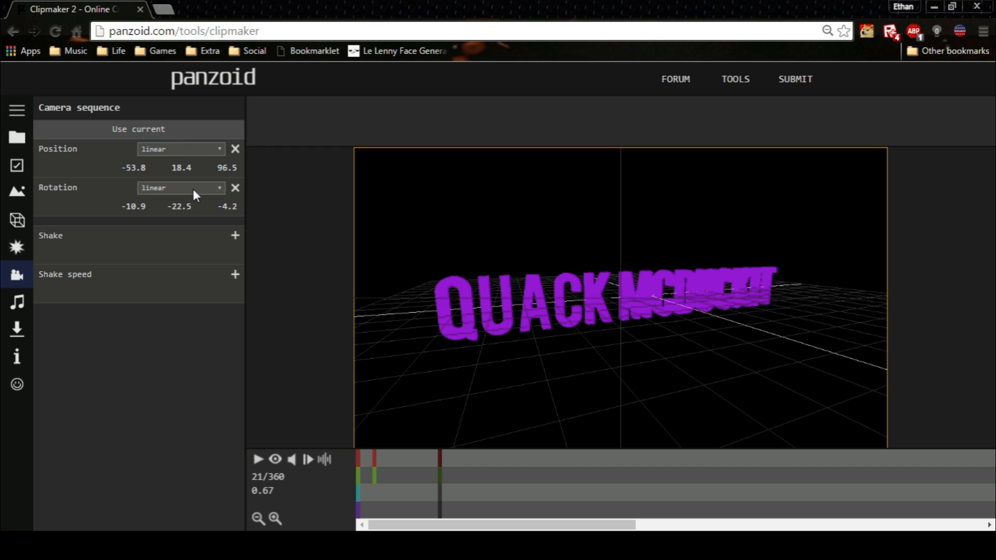
Add shake and shake speed keyframes at frame 21, set shake to 0.010, raise the shake speed, and play the clip in camera preview.
click(235, 236)
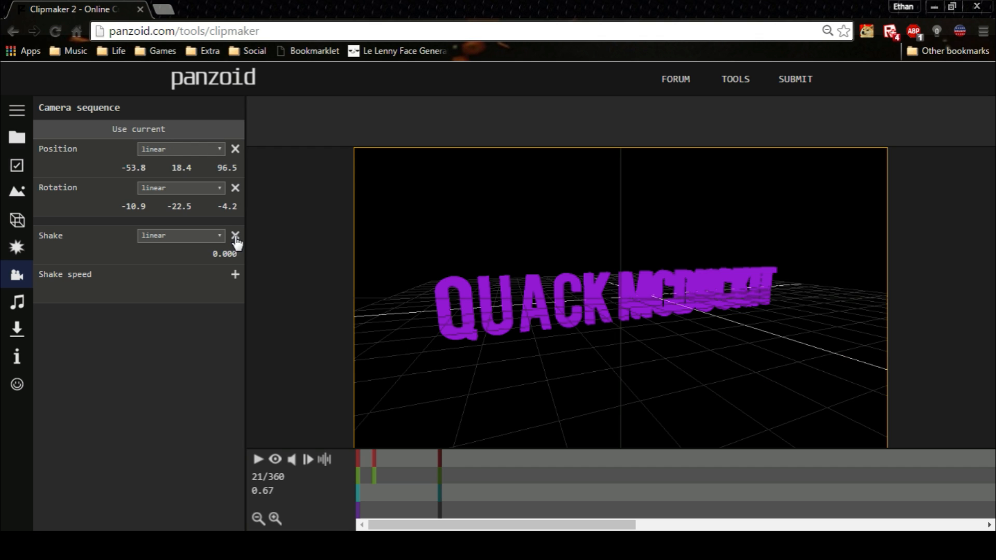
click(235, 274)
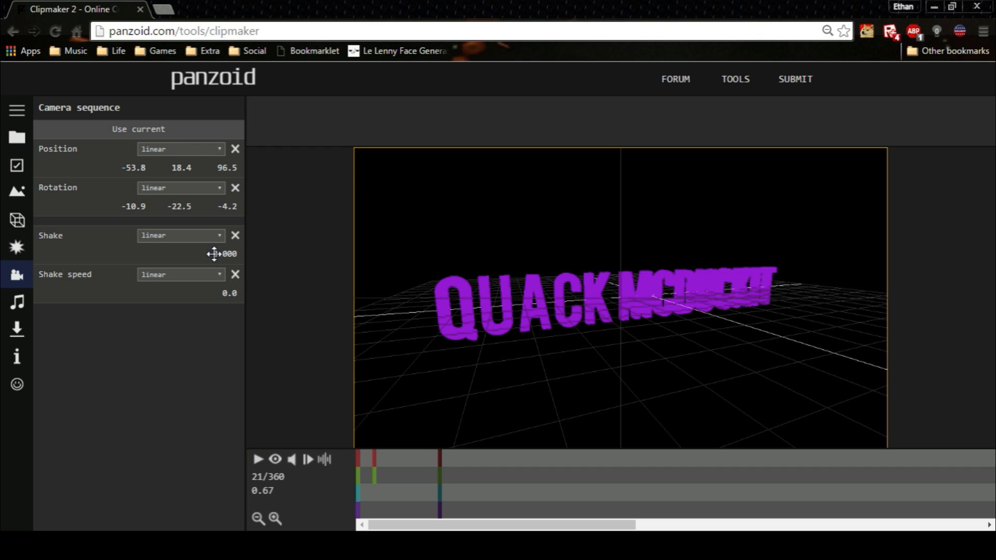
drag(222, 254, 304, 259)
click(275, 459)
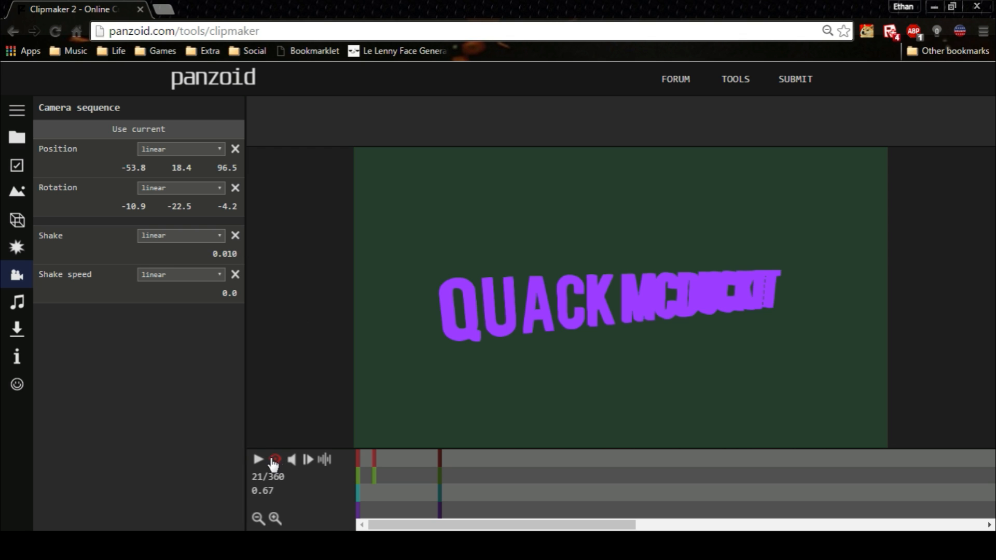
drag(229, 293, 365, 300)
click(258, 460)
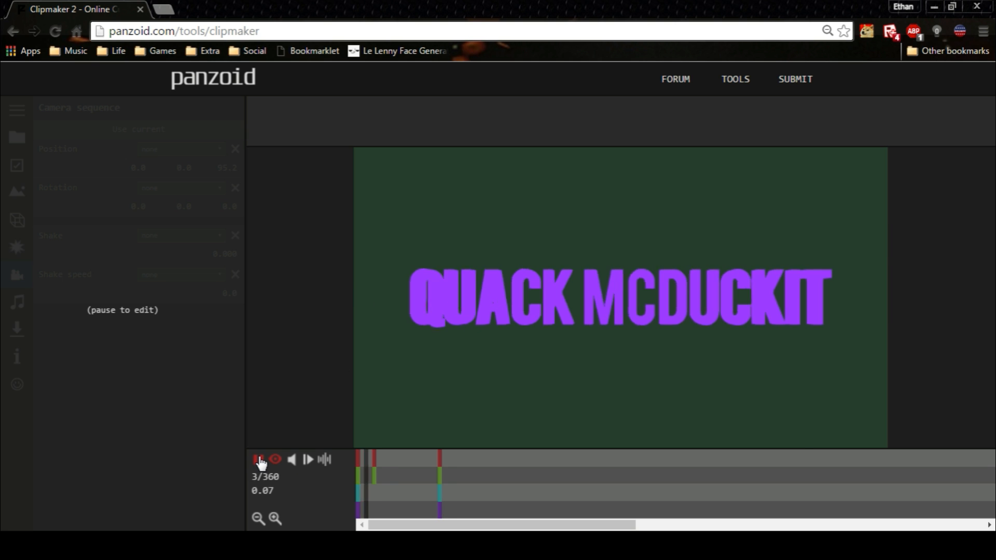
click(258, 459)
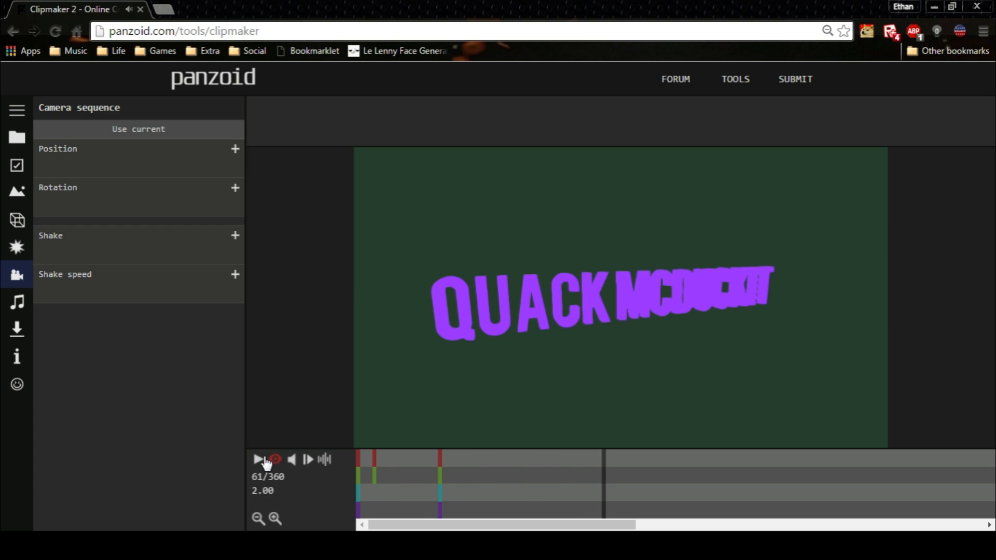
Move the frame 5 position and rotation keyframes to about frame 13, and the frame 21 ones to about frame 44.
mouse_move(375, 456)
mouse_down()
mouse_move(407, 457)
mouse_move(400, 473)
mouse_move(511, 461)
mouse_up()
click(374, 475)
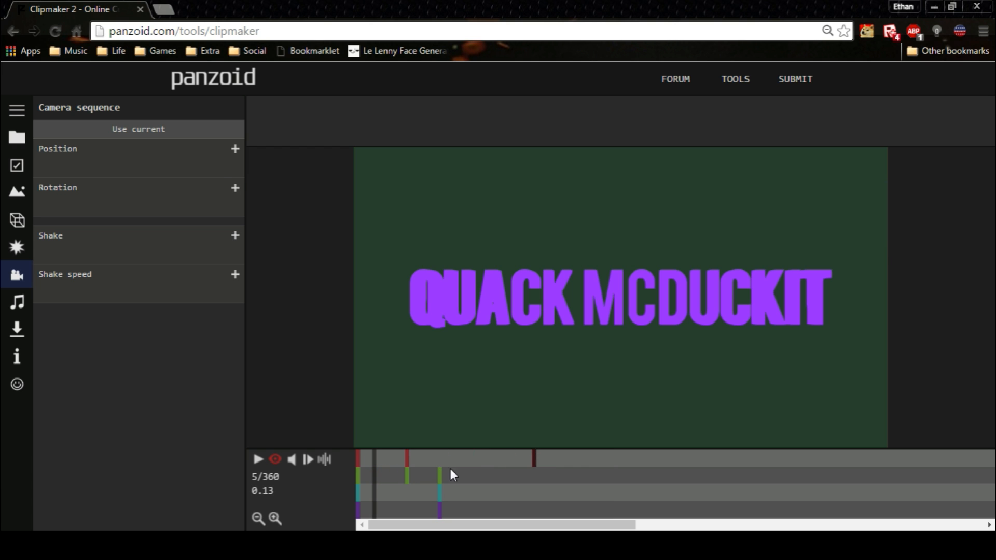
drag(436, 474, 534, 476)
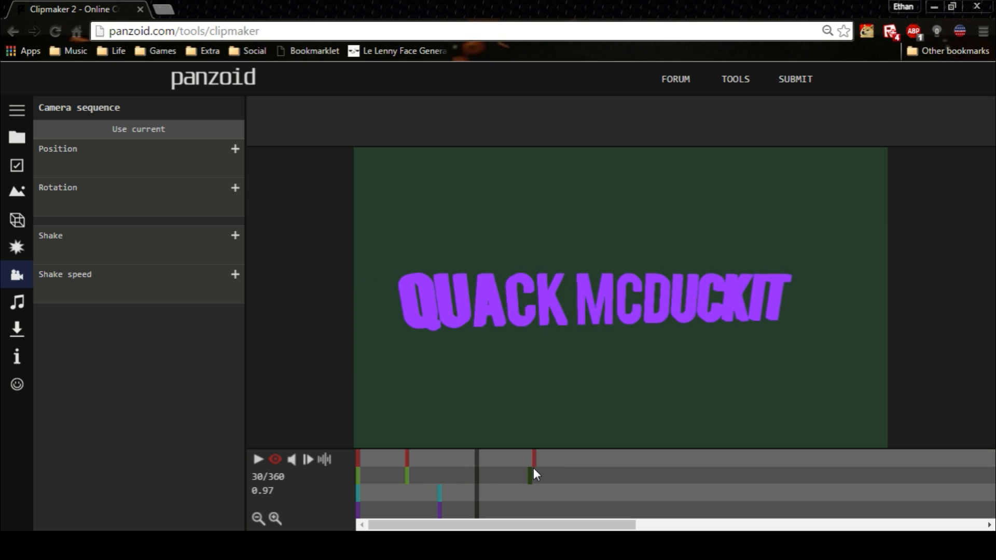
click(624, 479)
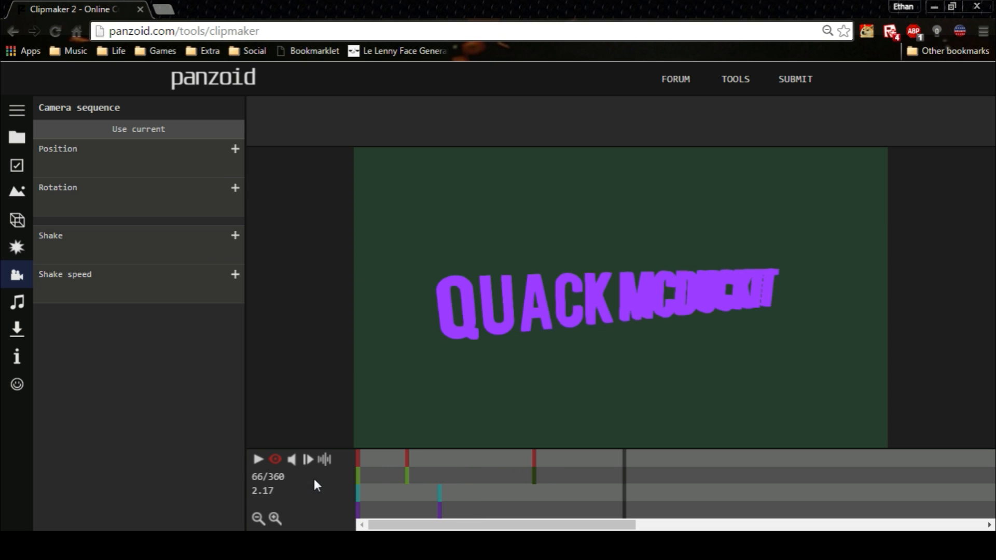
Align the frame 21 shake and shake speed keyframes with the last position and rotation keyframes, and play the clip from frame 1.
click(258, 517)
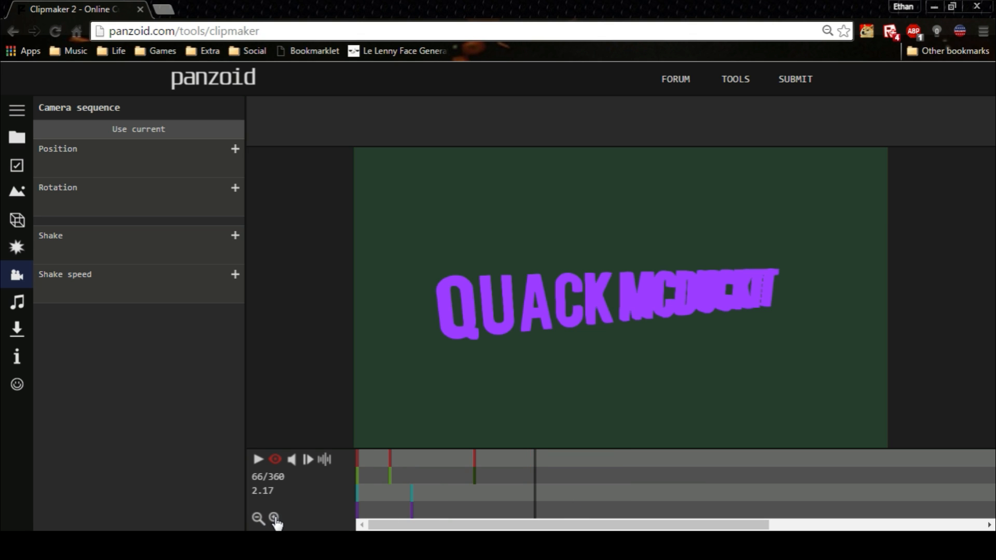
click(274, 517)
click(455, 489)
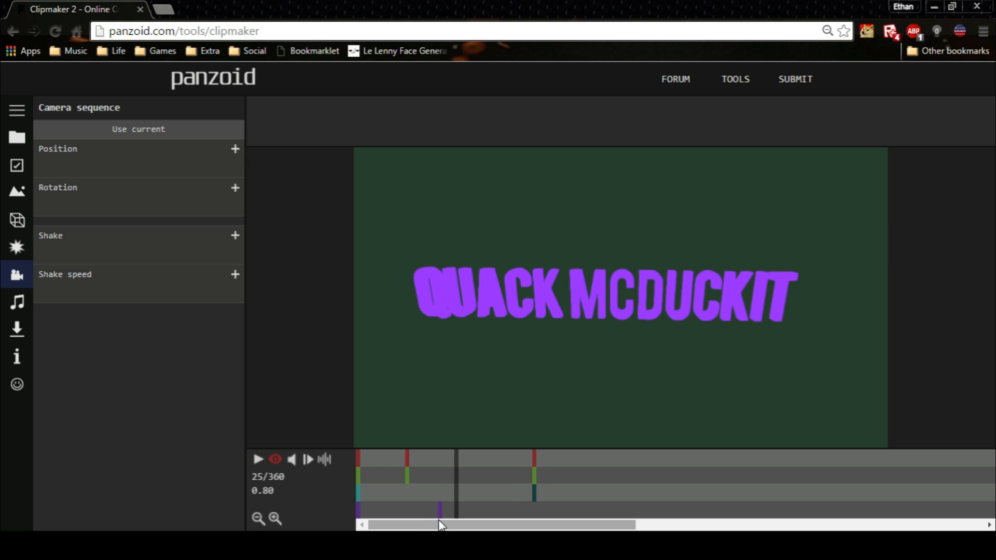
drag(439, 510, 535, 506)
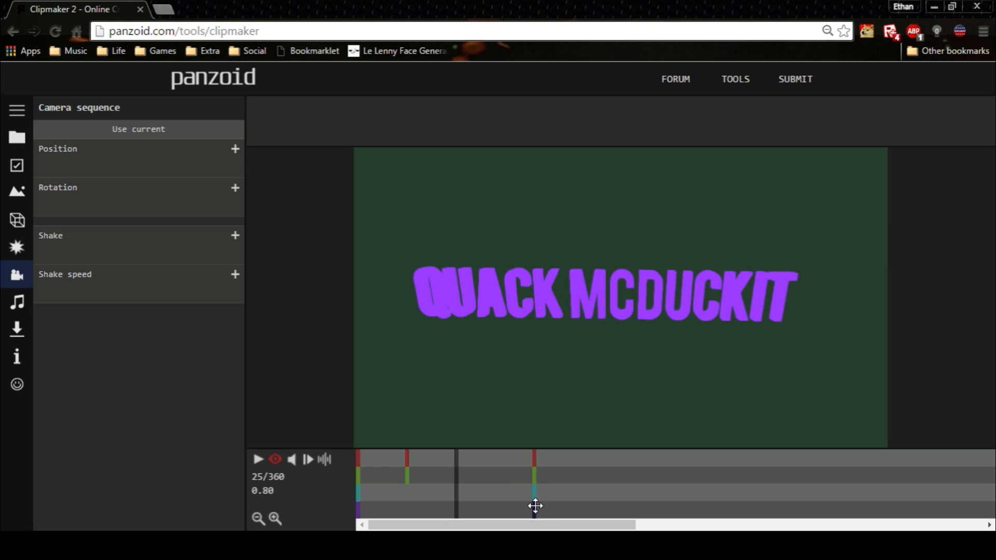
click(357, 468)
click(258, 462)
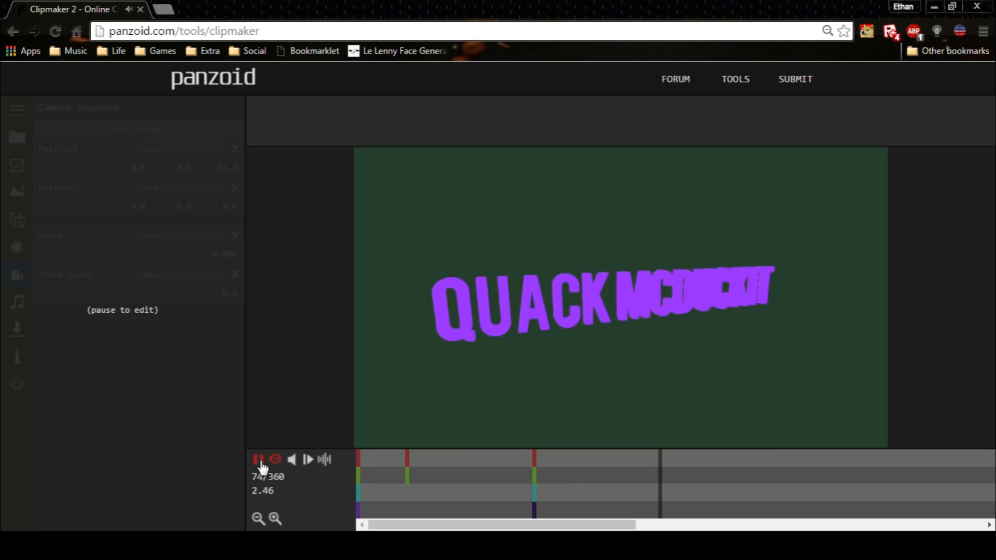
Move the frame 13 position and rotation keyframes to just after frame 1, and play the clip.
click(261, 463)
click(407, 455)
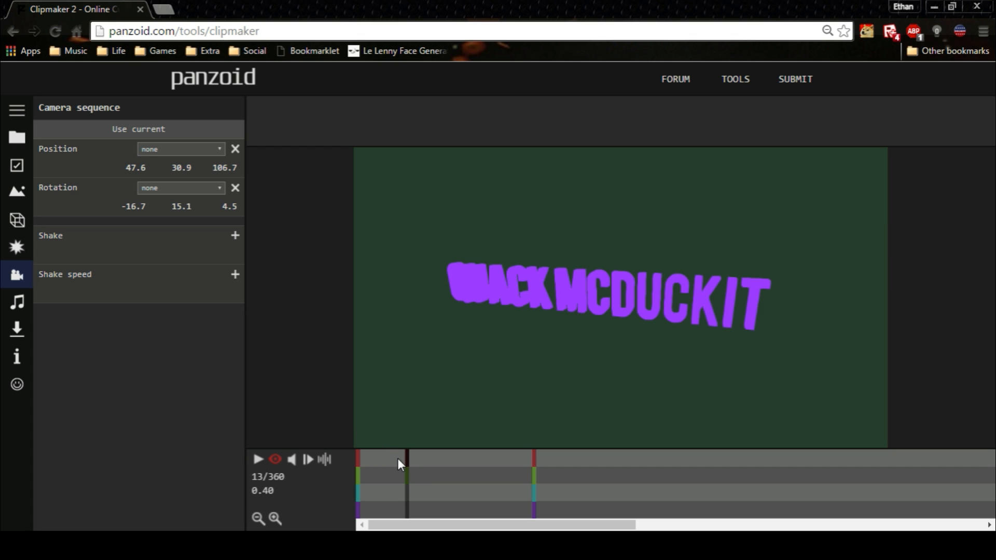
drag(406, 454, 357, 483)
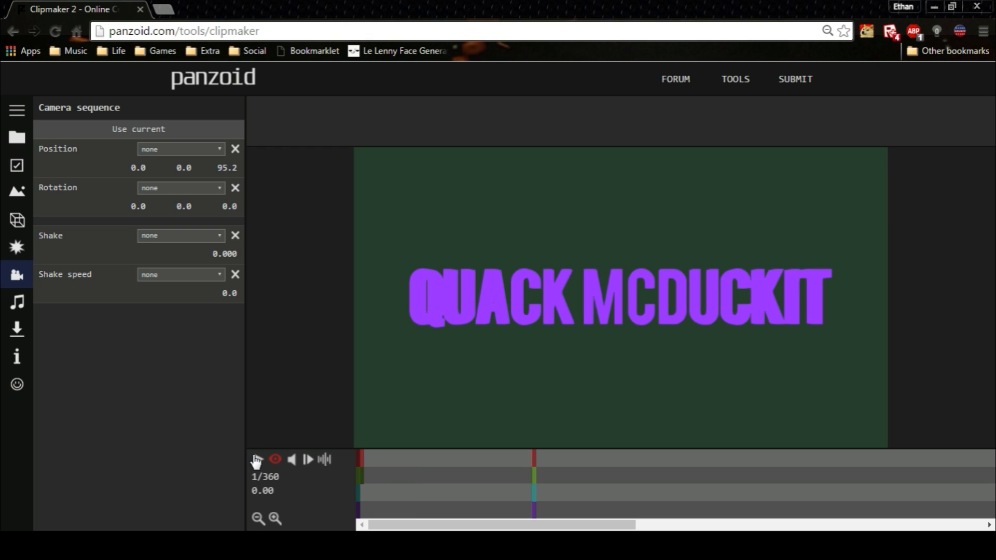
click(257, 459)
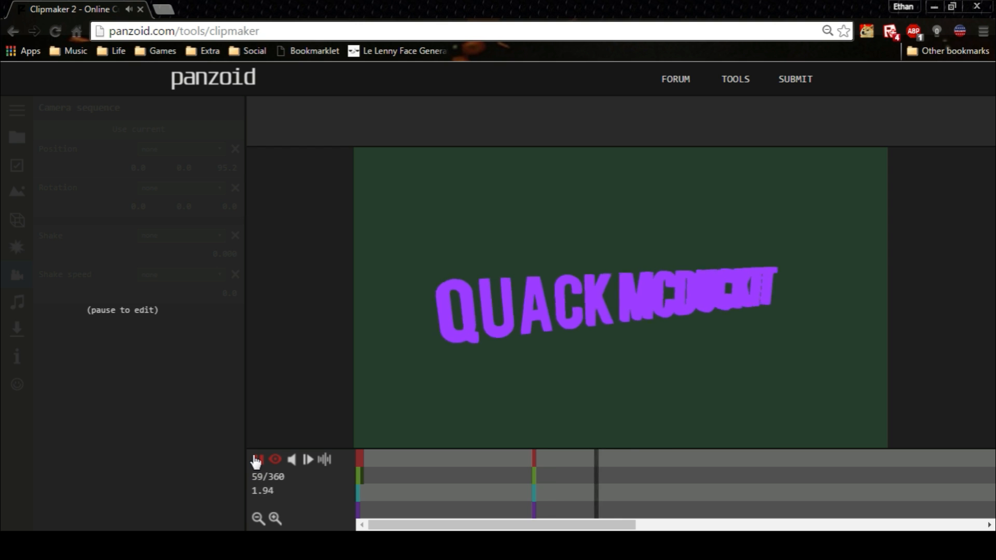
click(256, 460)
click(257, 460)
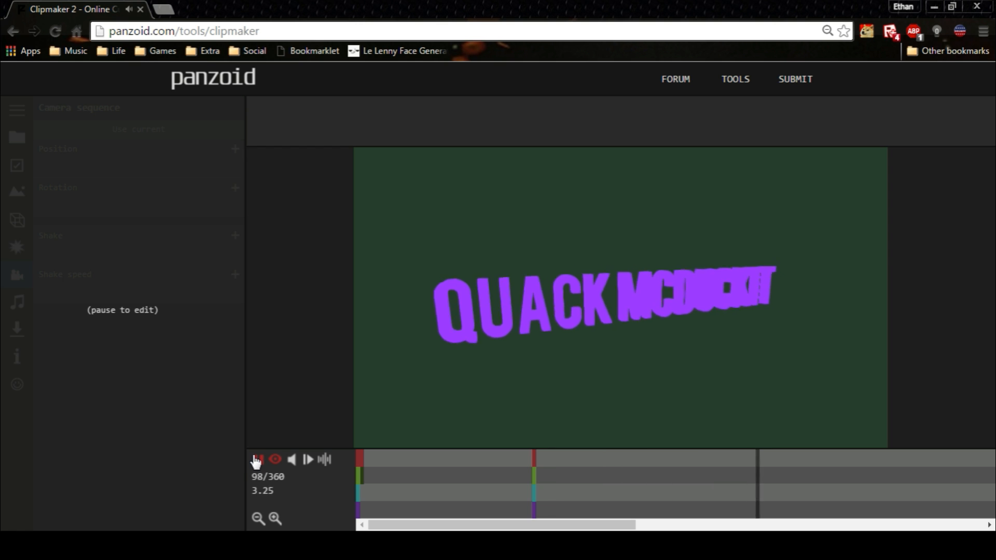
click(257, 459)
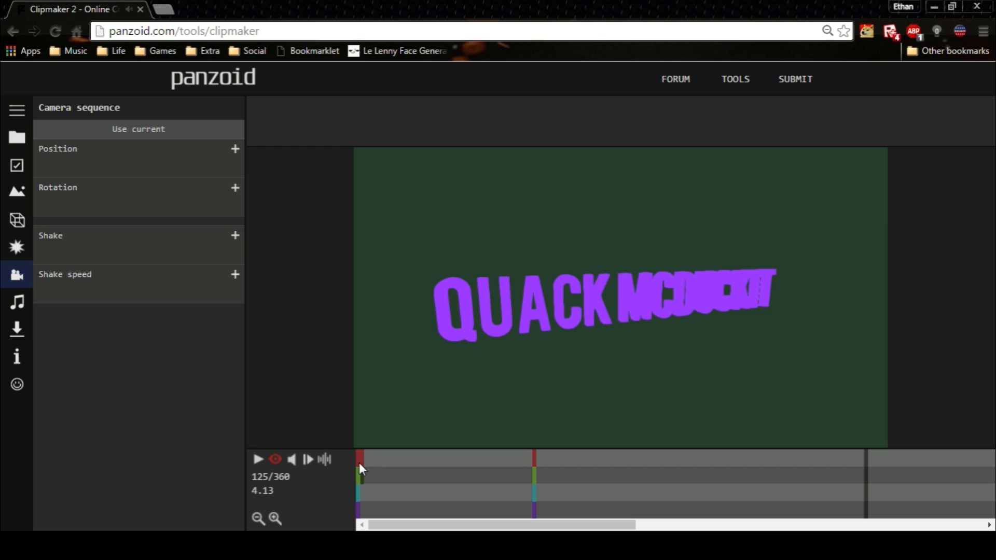
Set the third position value of the frame 1 camera keyframe to 0.
click(359, 462)
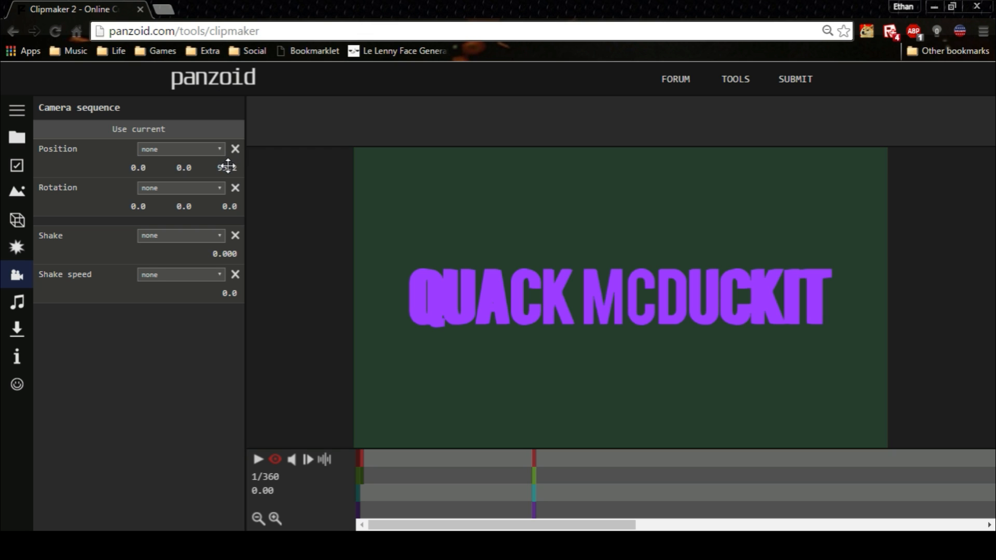
click(228, 168)
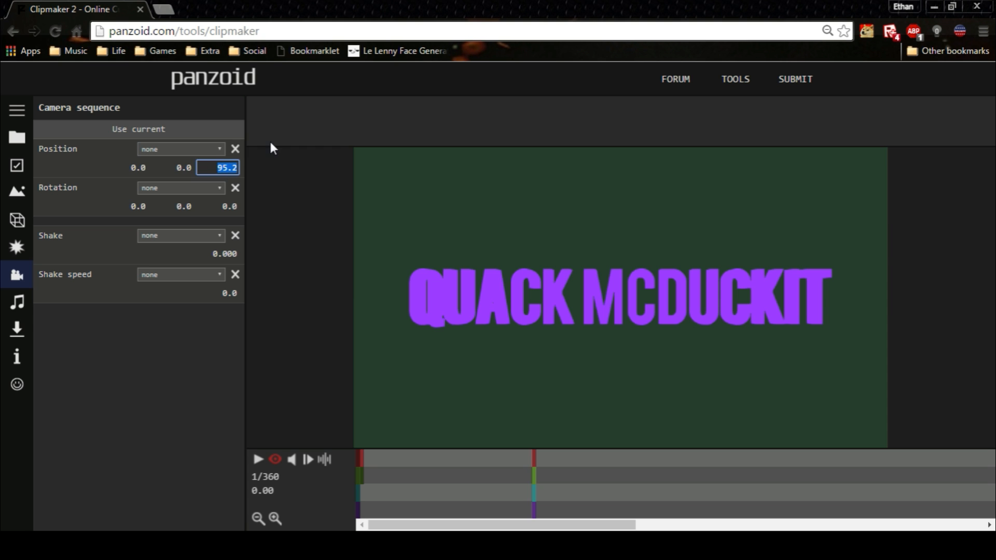
text(0)
key(Return)
Orbit to an angled view and capture it as the frame 1 camera keyframe at position 51.8, 26.9, 101.4 and rotation -20.2, 17.0, 6.1.
click(362, 458)
click(358, 466)
click(275, 459)
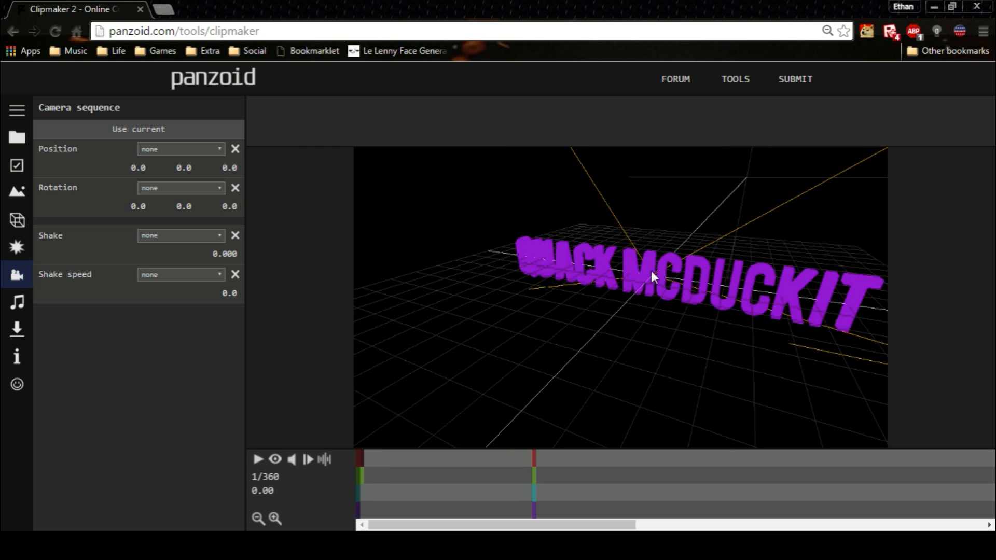
drag(649, 269, 580, 269)
click(118, 129)
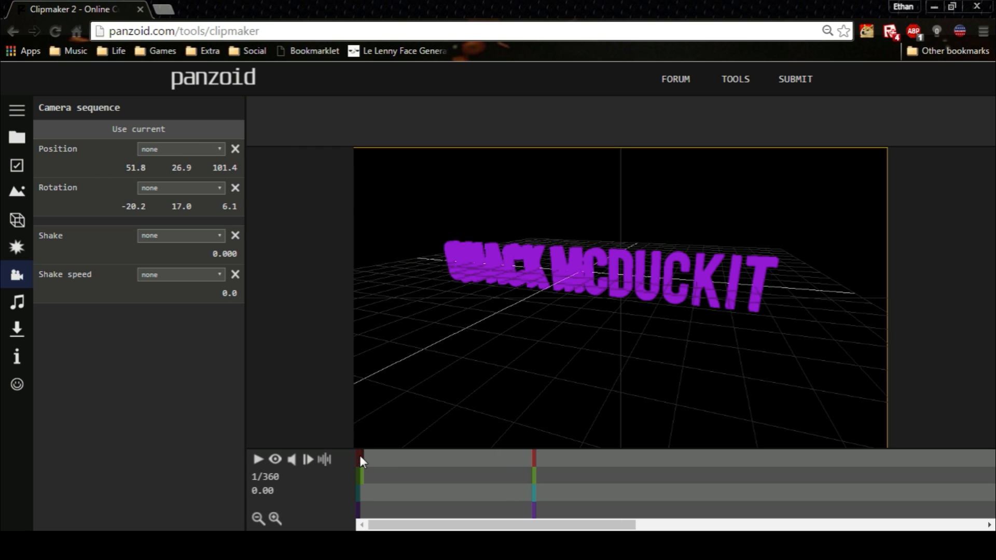
Delete the extra position and rotation keyframes just after frame 1.
click(361, 456)
click(235, 149)
click(235, 187)
click(358, 458)
Switch to camera preview and play the clip from frame 1 to check the revised camera move.
click(258, 460)
click(275, 460)
click(358, 461)
click(258, 459)
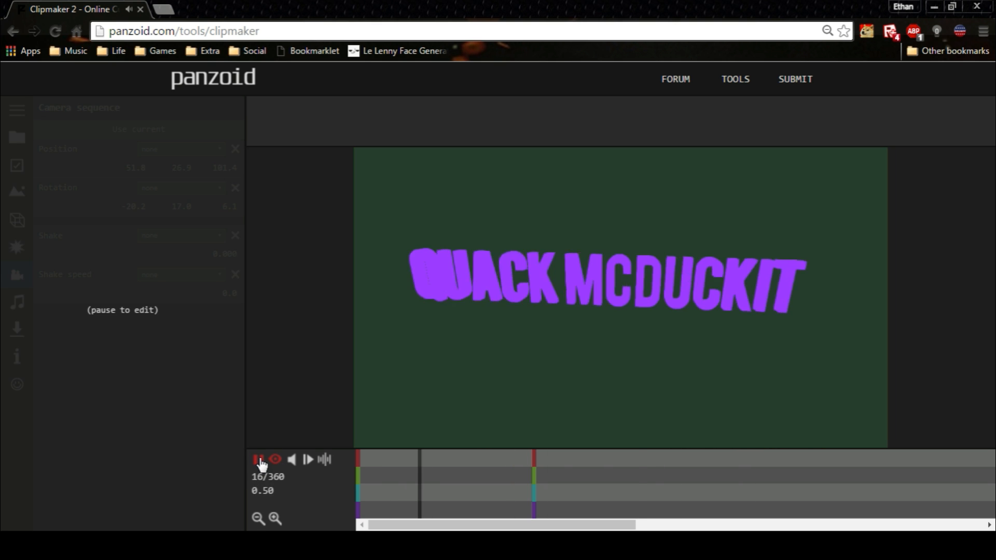
At frame 69, capture a closer angled view from the end of the text as a camera position and rotation keyframe.
click(636, 473)
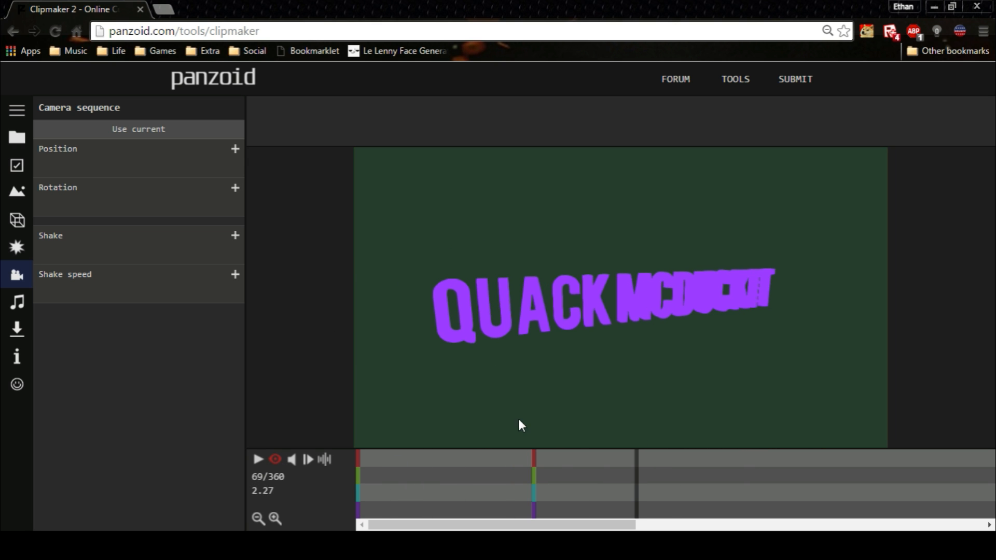
click(275, 459)
click(257, 459)
click(258, 462)
At frame 83, orbit to the text's opposite side and capture a camera keyframe at position -53.7, 21.1, 58.6 and rotation -26.6, -21.0, -10.1.
click(694, 459)
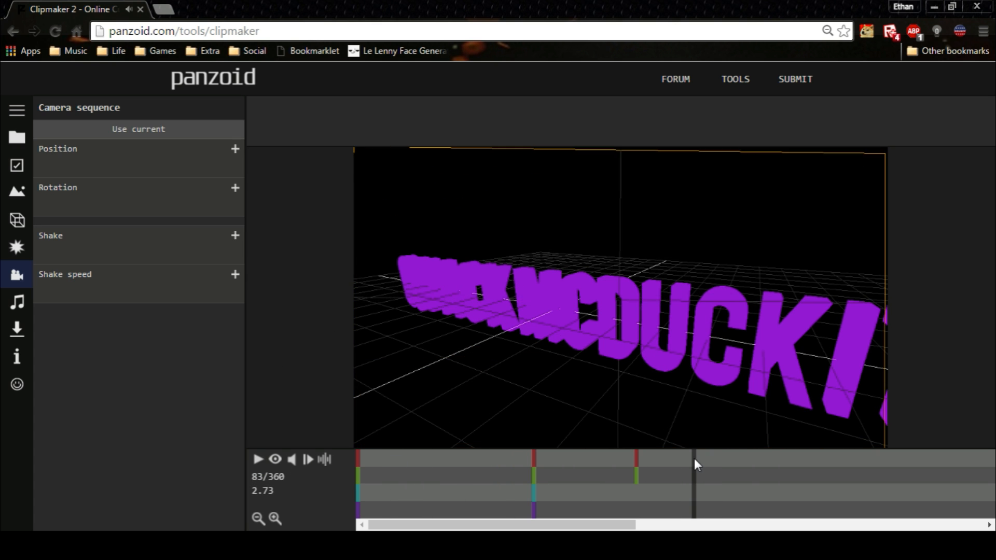
drag(606, 305, 545, 267)
click(274, 461)
click(275, 460)
click(139, 129)
key(space)
key(space)
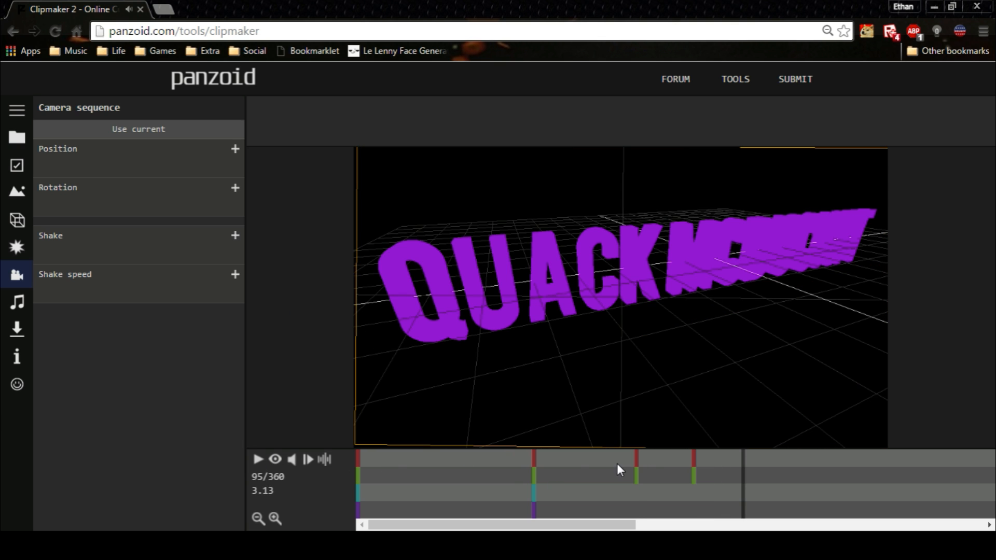
Set the interpolation of the frame 69 and frame 83 position and rotation keyframes to none.
click(636, 462)
click(199, 148)
click(198, 161)
click(694, 462)
click(203, 149)
click(192, 161)
click(182, 188)
Play the clip to review the new camera cuts at frames 69 and 83.
click(258, 458)
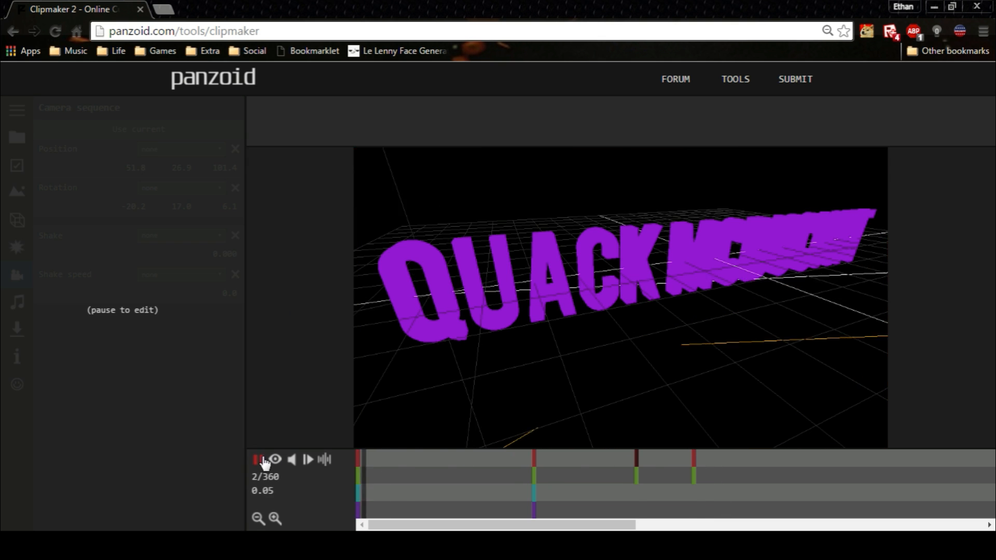
click(258, 459)
click(722, 524)
drag(722, 525, 455, 526)
click(258, 461)
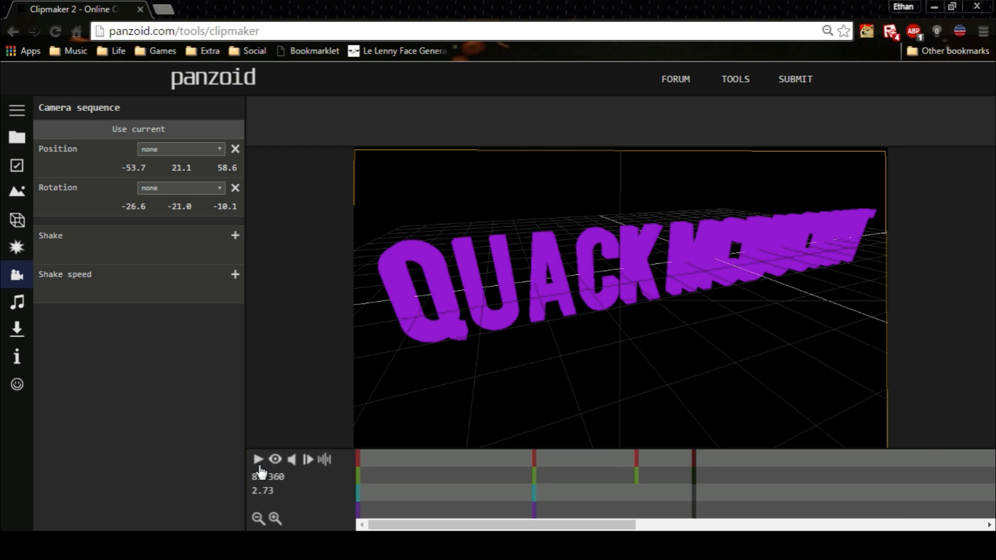
At frame 102, orbit to a near-frontal view and capture a camera keyframe at position -5.6, 17.8, 82.6 and rotation -14.1, -3.6, -0.9.
drag(736, 466, 775, 460)
drag(736, 353, 581, 290)
key(c)
click(274, 459)
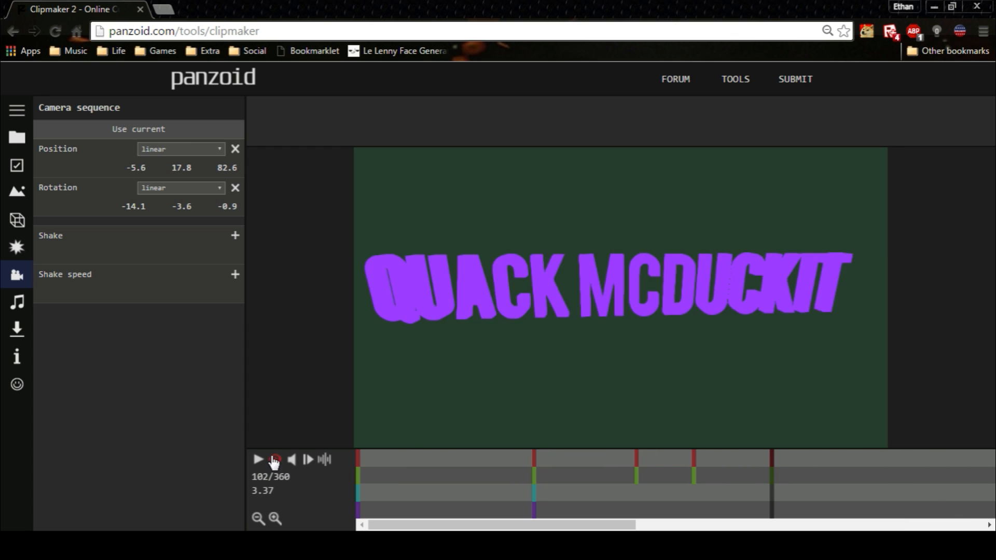
At frame 107, capture a more distant frontal view at position -2.2, 26.9, 133.9 and rotation -12.1, 0, 0, and play the clip.
click(792, 477)
drag(674, 312, 625, 294)
key(c)
click(258, 460)
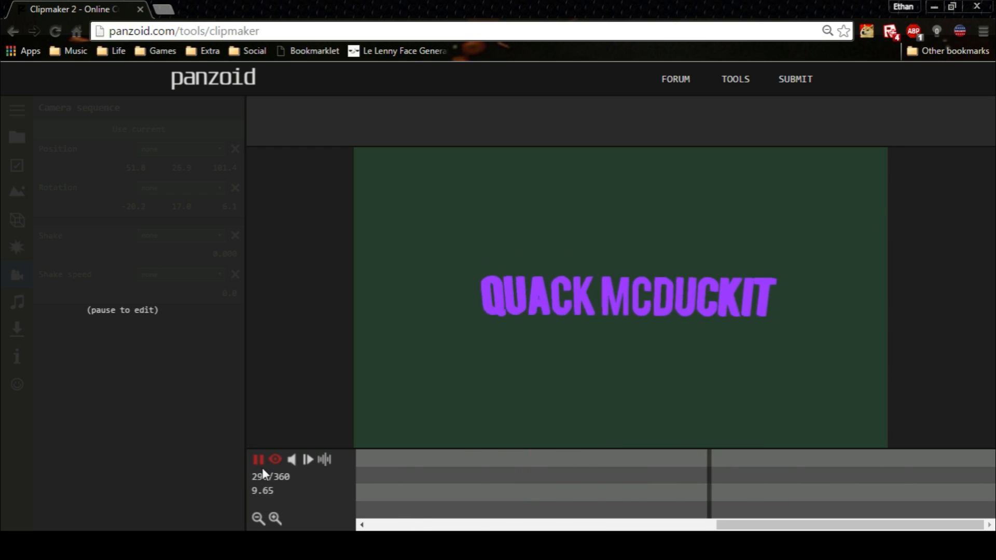
click(258, 459)
Shorten the project's length to 5 seconds in the project settings.
click(16, 137)
click(17, 165)
click(232, 172)
text(7)
drag(740, 525, 441, 525)
click(324, 459)
drag(671, 524, 885, 525)
click(232, 172)
text(6)
click(233, 172)
text(5)
Play the shortened clip from frame 1 in camera preview, with the camera sequence settings open.
drag(636, 524, 423, 525)
click(363, 490)
click(258, 459)
click(324, 459)
click(258, 459)
click(17, 275)
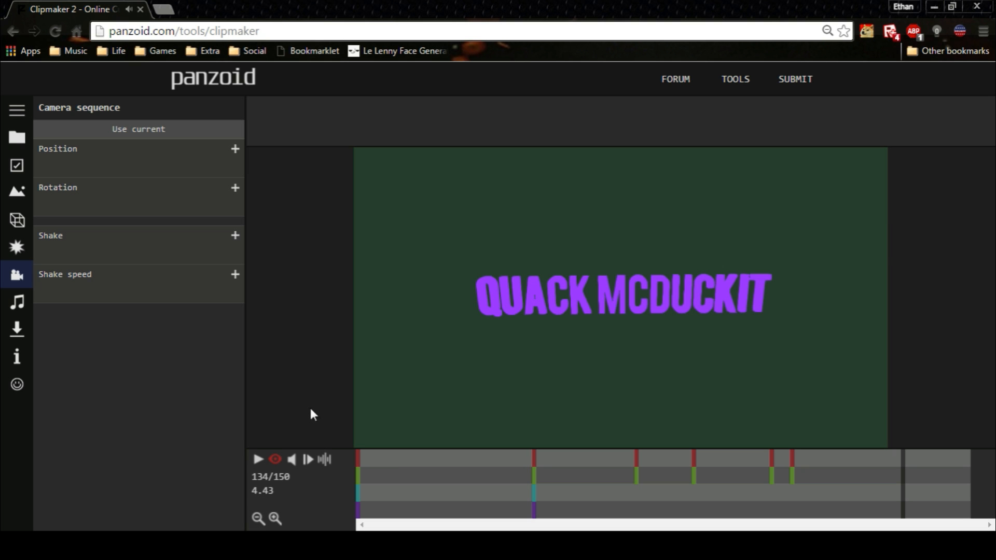
click(359, 486)
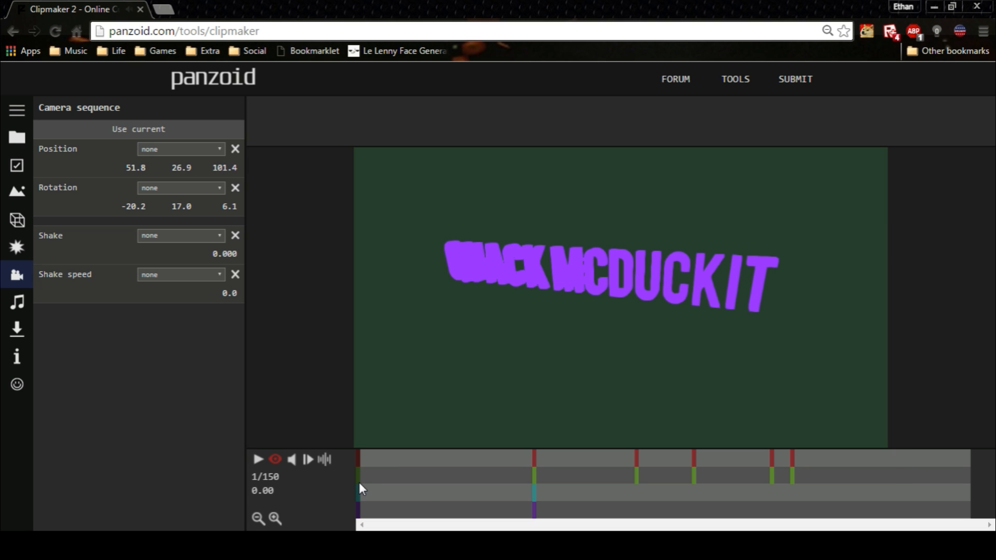
click(258, 460)
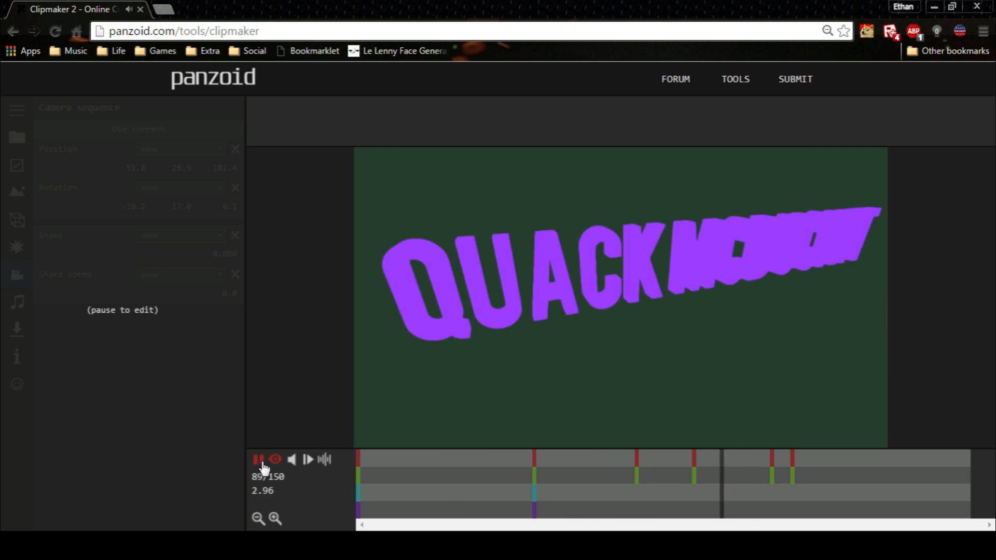
click(258, 459)
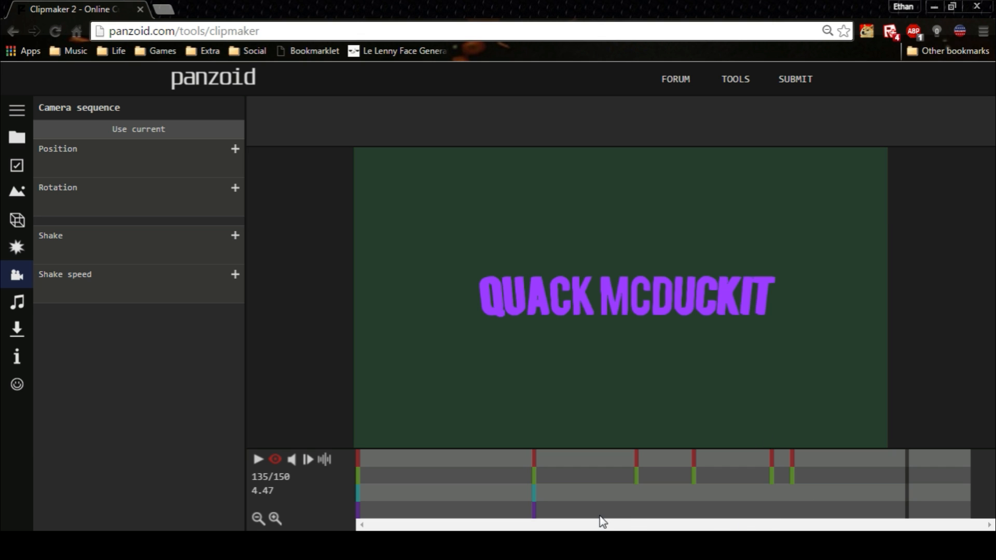
At frame 111, add shake and shake speed keyframes and raise the shake speed to 31.4.
click(793, 469)
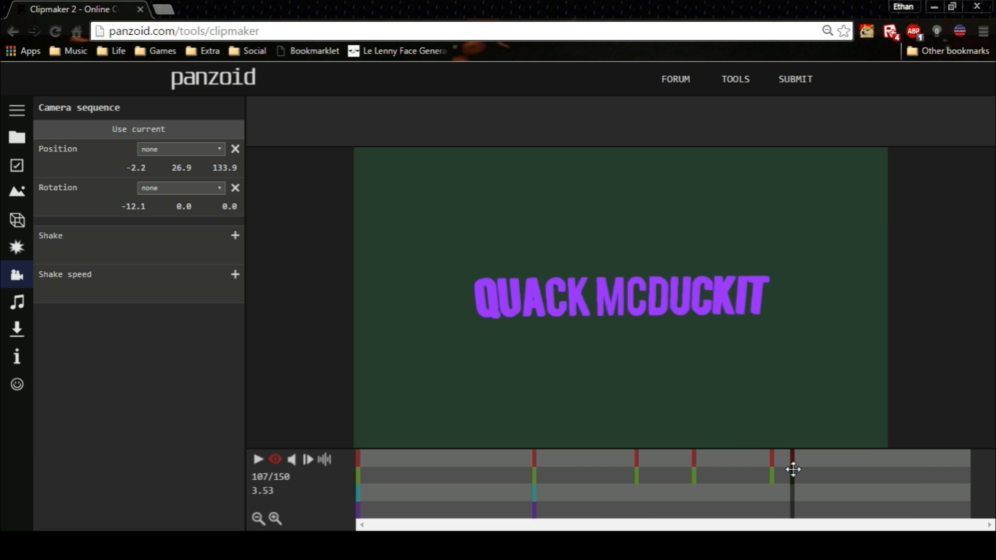
drag(792, 488, 809, 491)
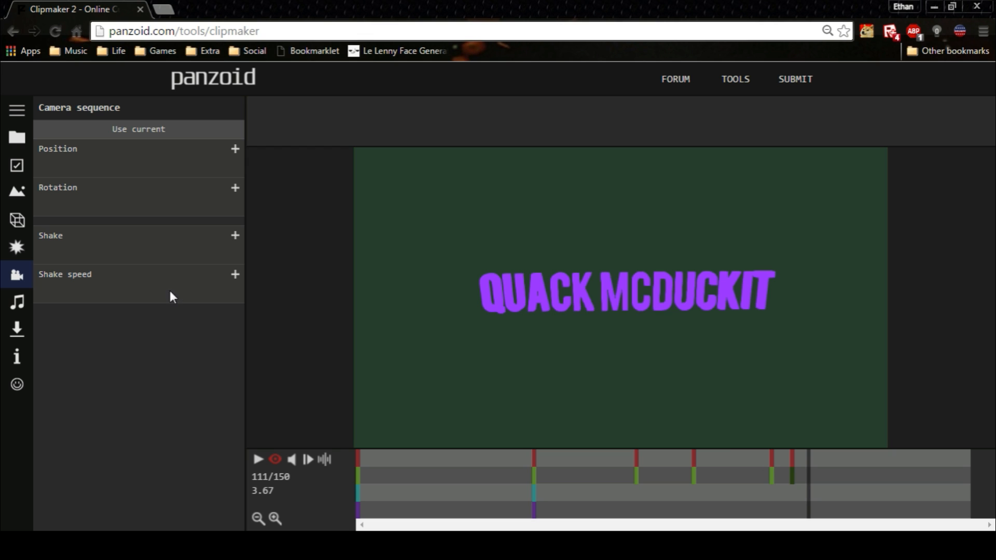
click(235, 236)
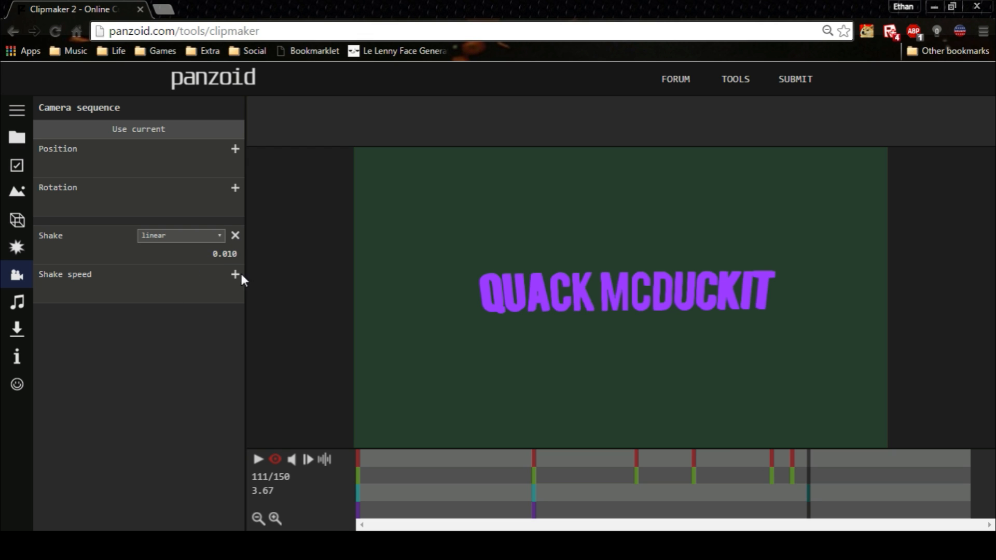
click(235, 274)
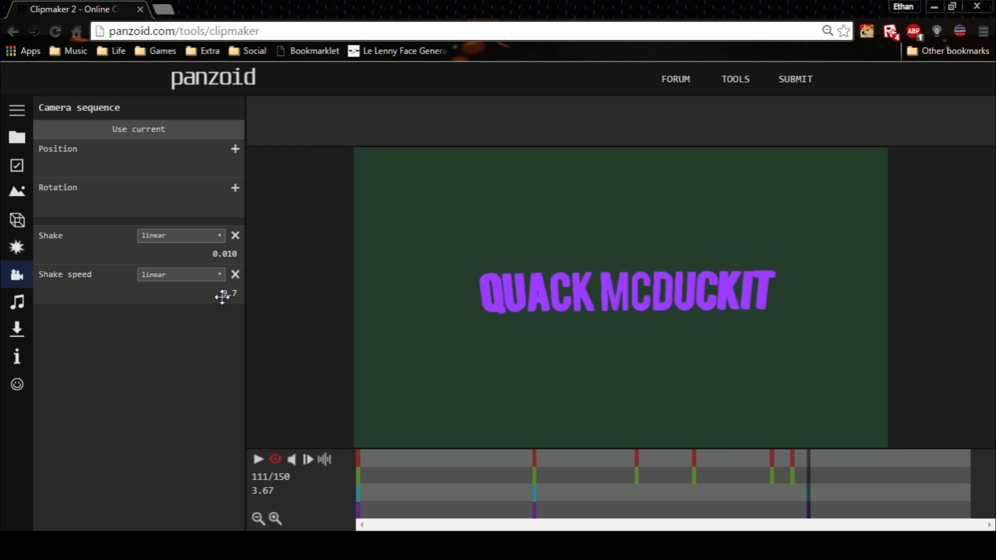
drag(231, 290, 450, 346)
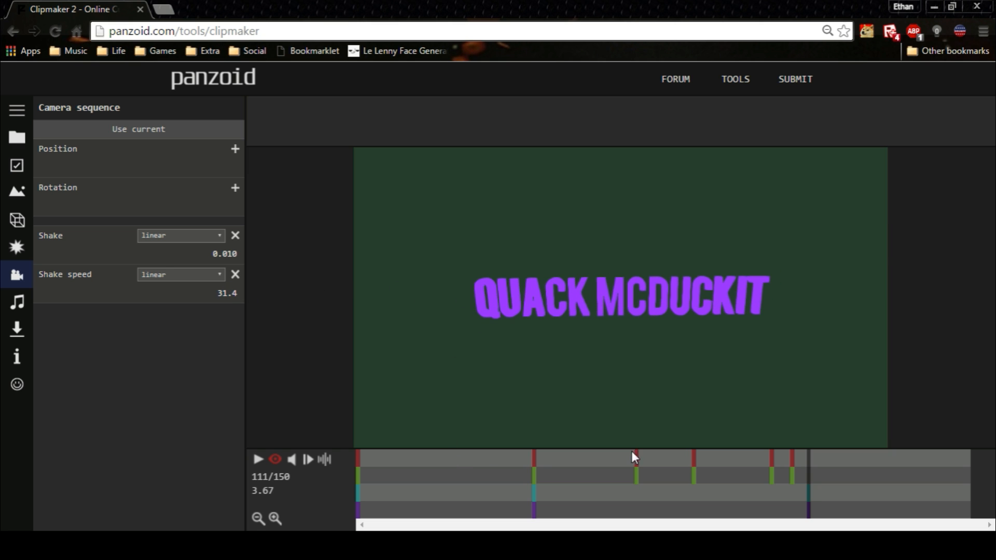
Set the interpolation of the frame 111 shake and shake speed keyframes to none, and move both to frame 108.
click(551, 473)
click(808, 502)
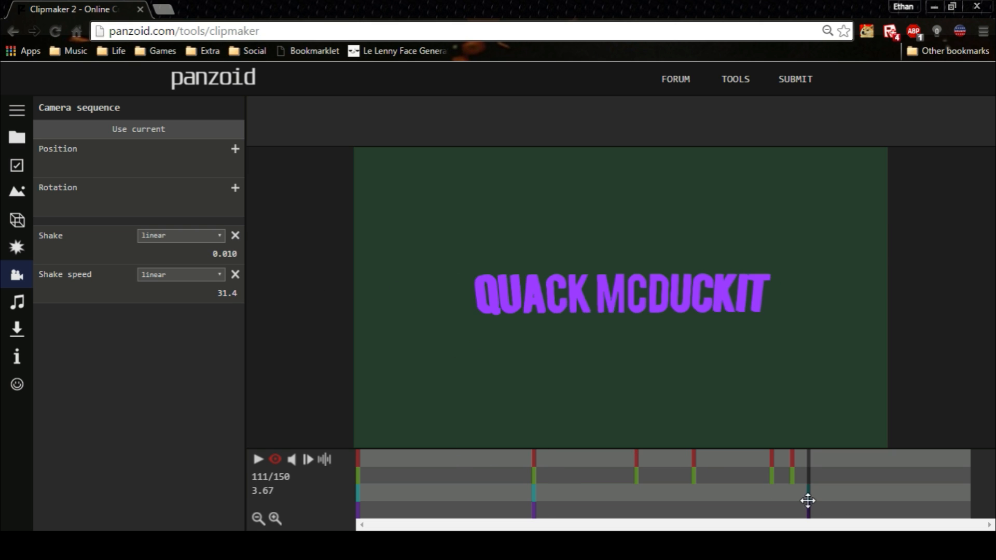
click(174, 279)
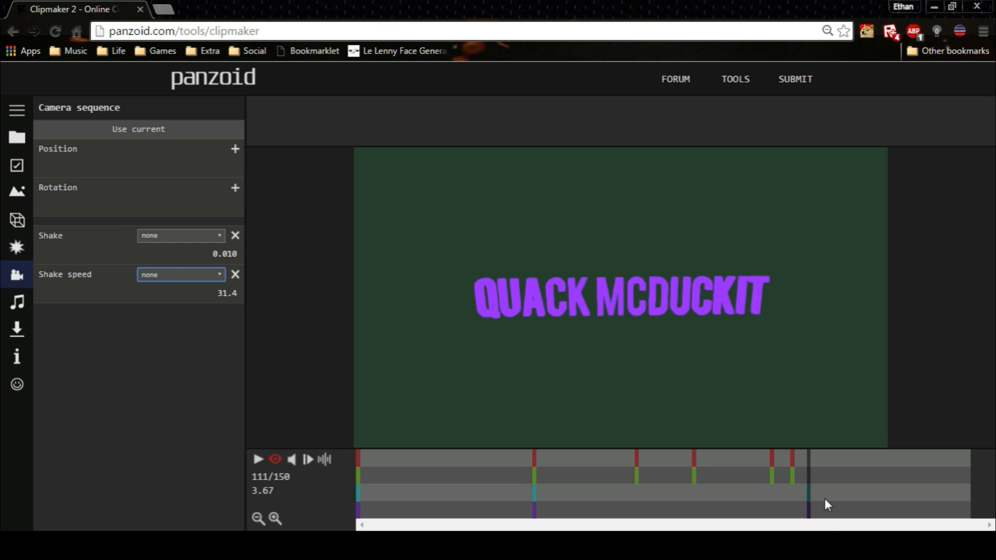
mouse_move(808, 495)
mouse_down()
mouse_move(792, 491)
mouse_move(807, 513)
mouse_move(796, 506)
mouse_up()
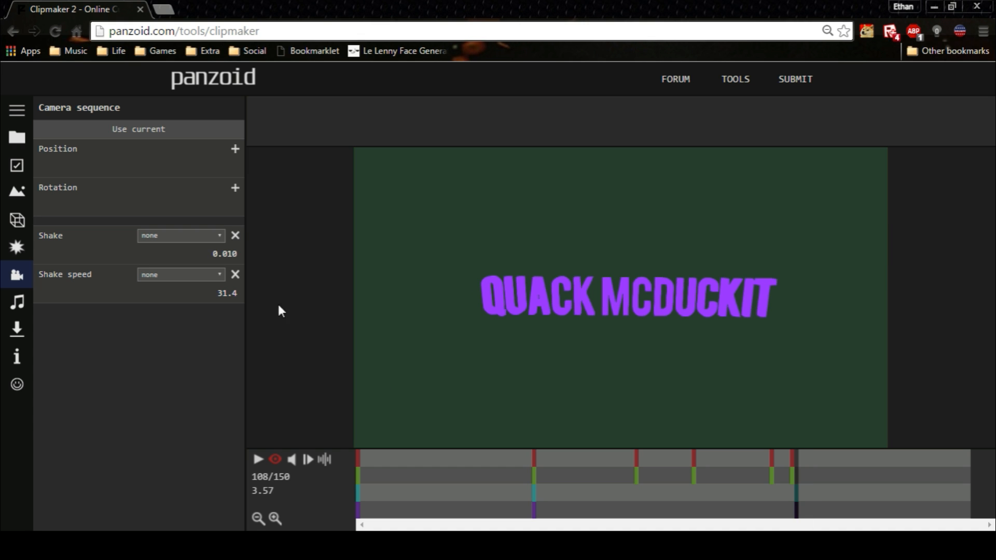
Raise the frame 108 shake to 0.040 and play the clip from frame 103.
drag(217, 253, 444, 259)
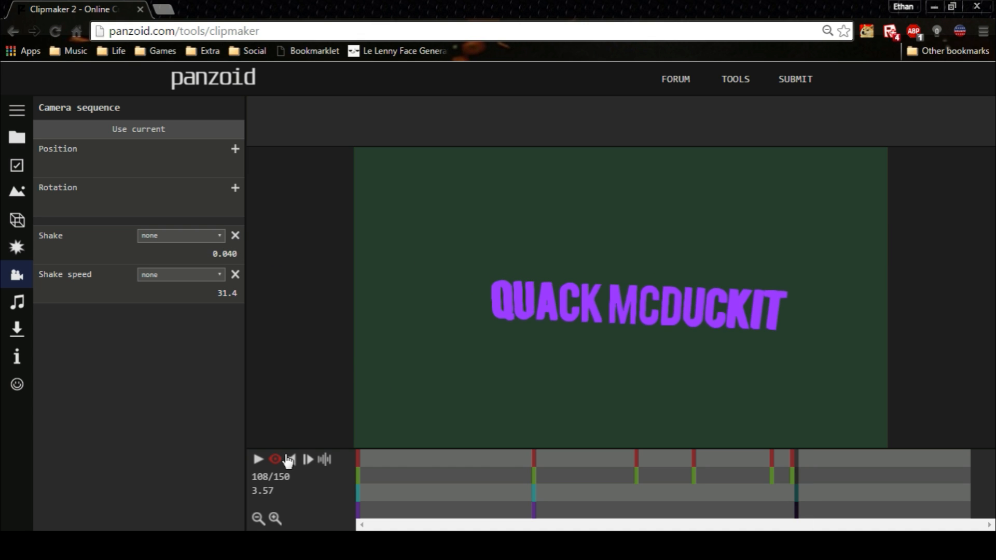
click(776, 471)
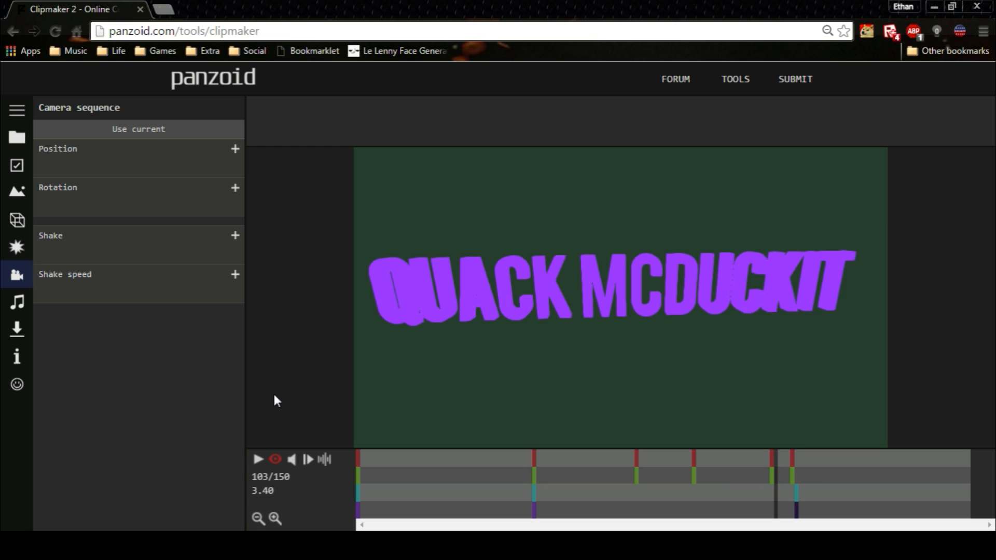
click(258, 460)
click(258, 460)
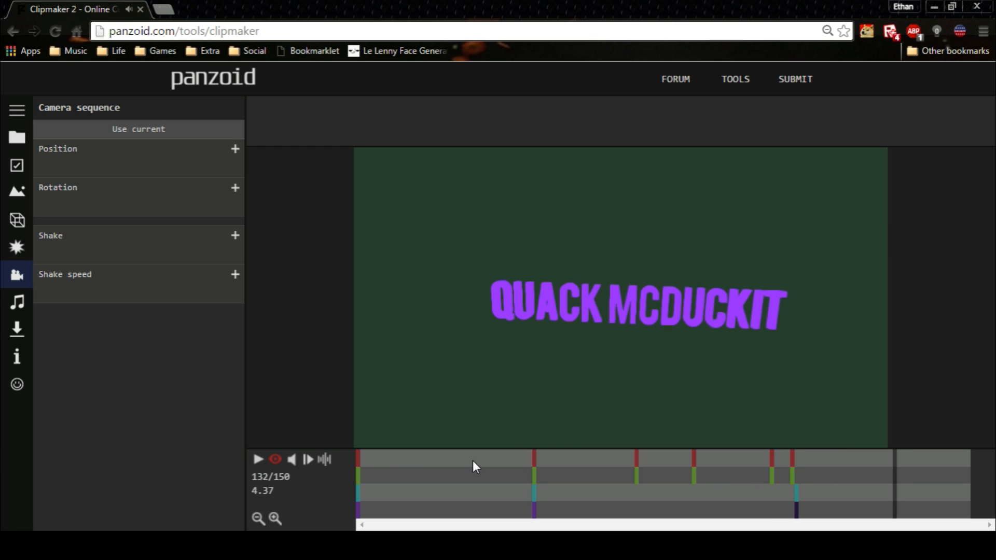
Play the whole clip from frame 1, and return to the shake keyframes at frame 108.
click(360, 471)
click(258, 459)
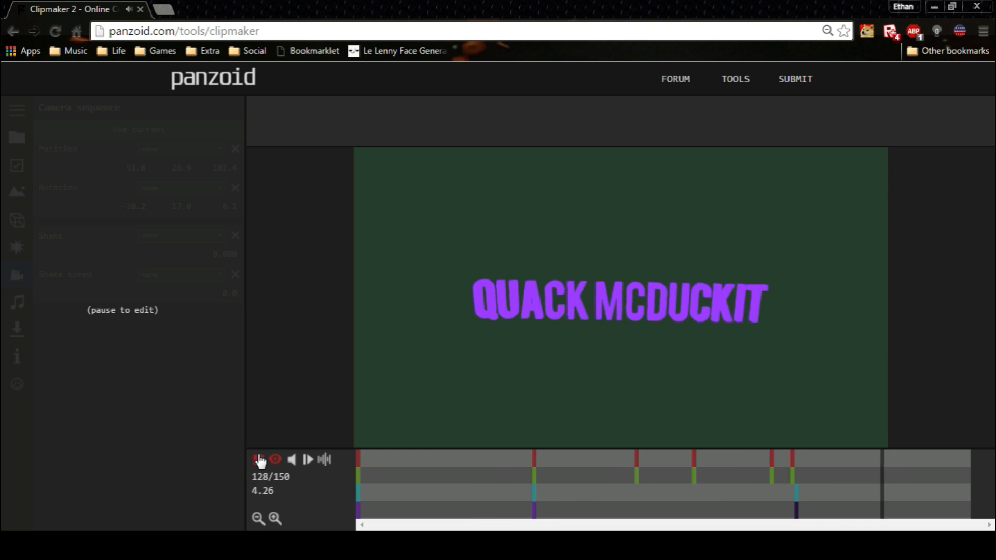
click(258, 460)
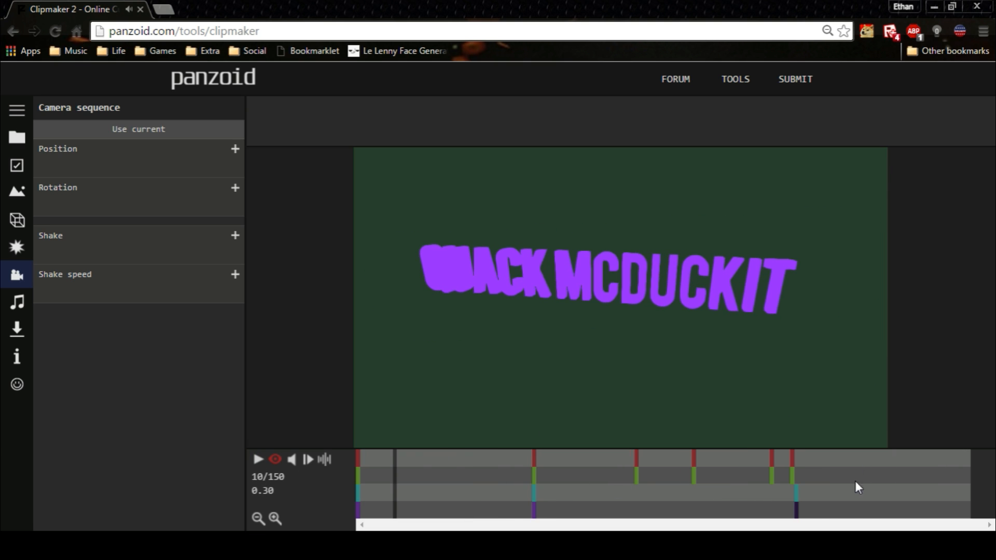
click(796, 496)
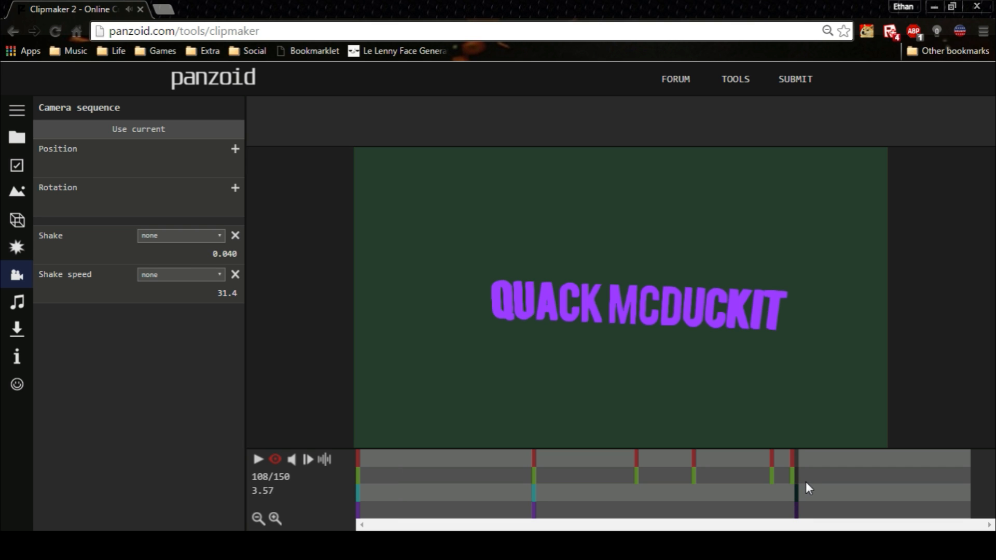
Add a Fisheye effect to the clip's effects.
click(17, 247)
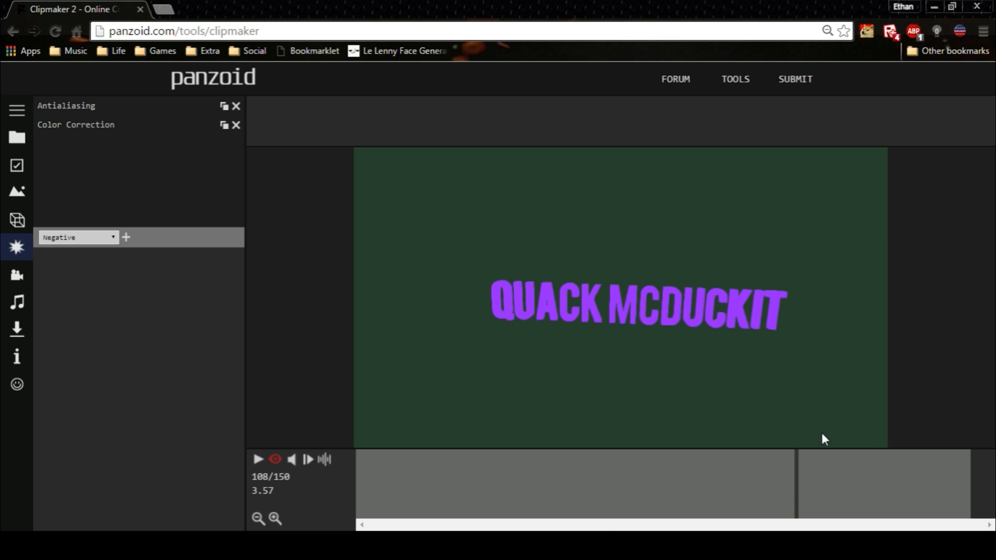
click(799, 483)
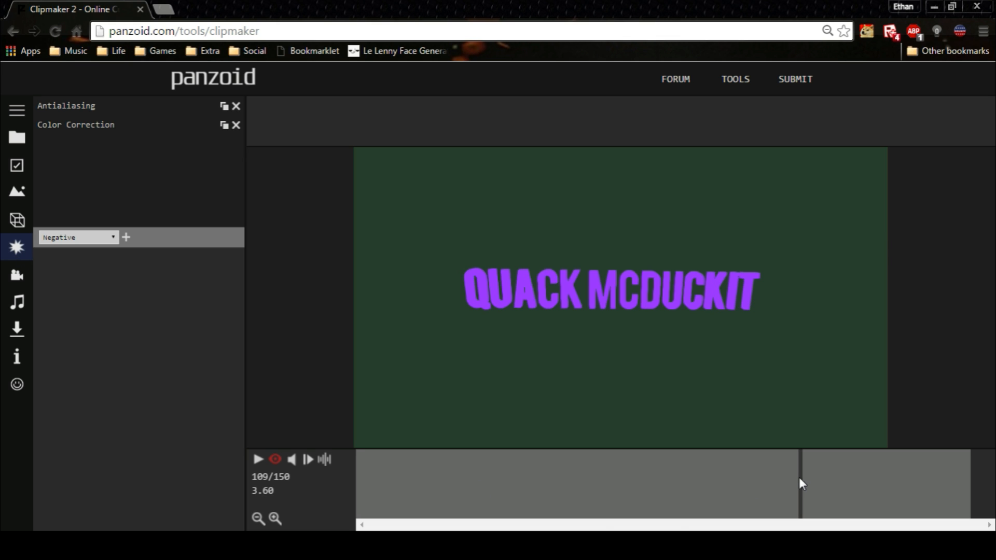
click(76, 237)
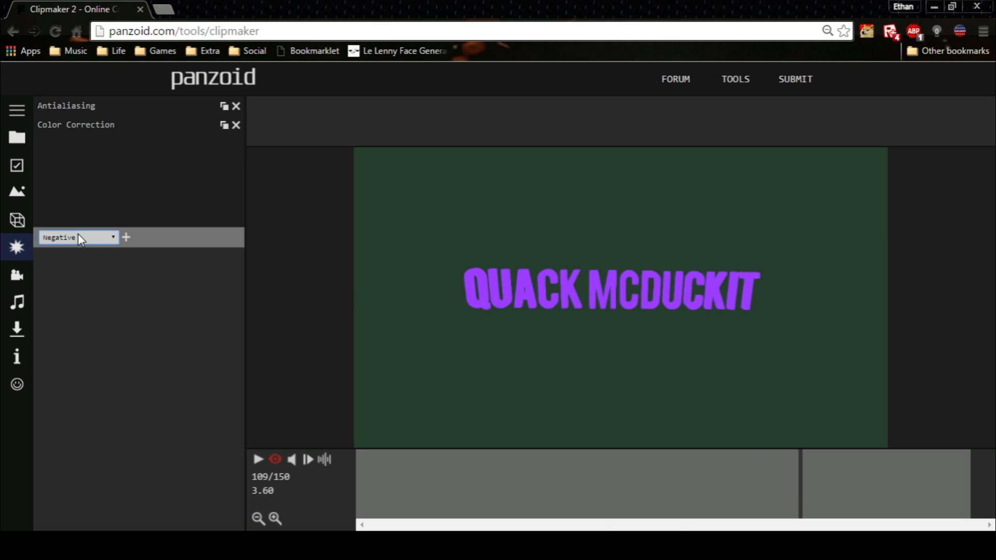
click(70, 272)
click(126, 237)
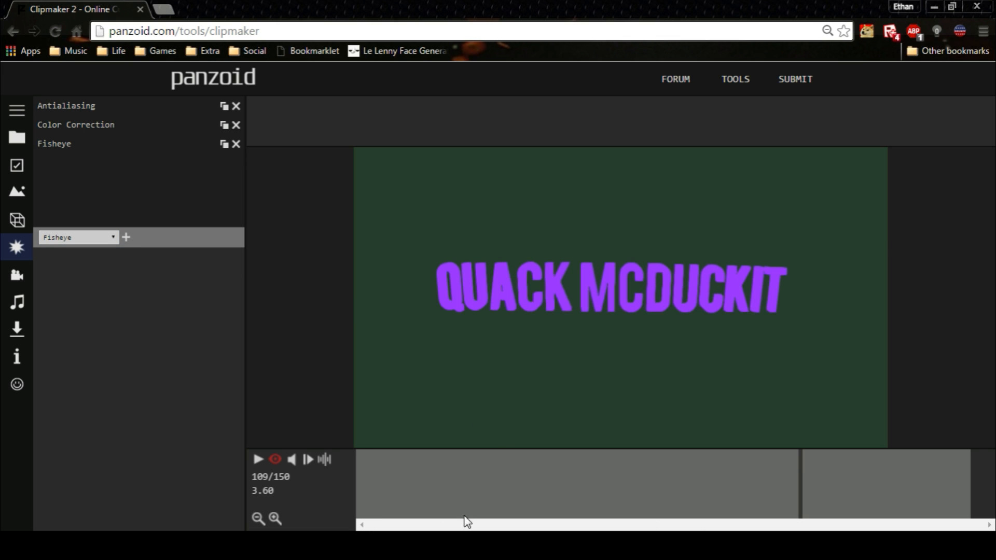
At frame 1, turn the Fisheye effect off and set its amount to 0.
click(358, 488)
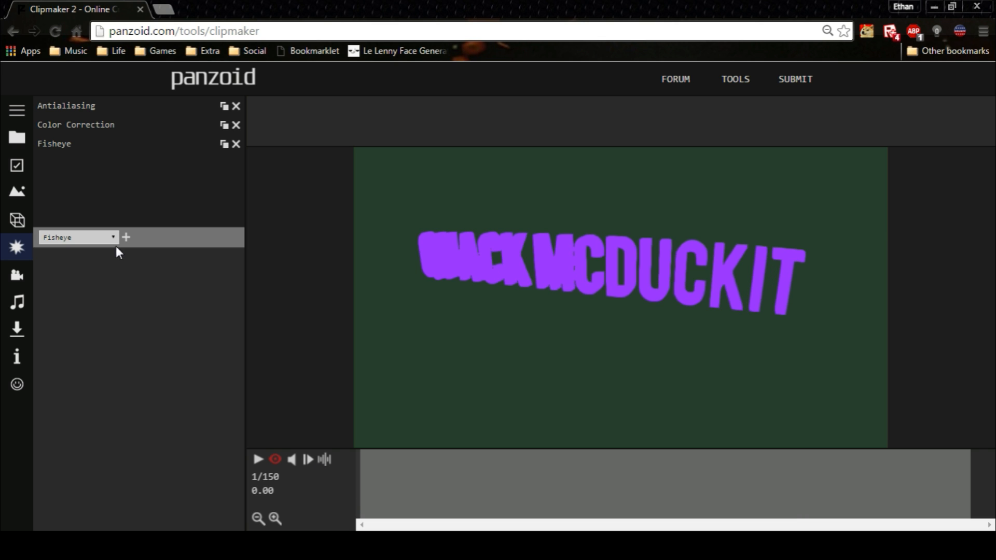
click(66, 149)
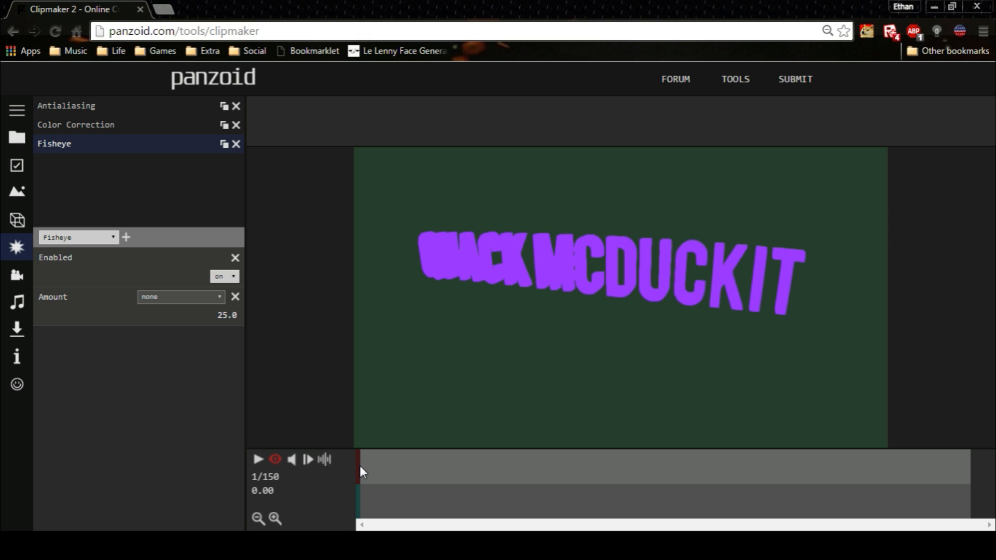
click(224, 276)
click(229, 289)
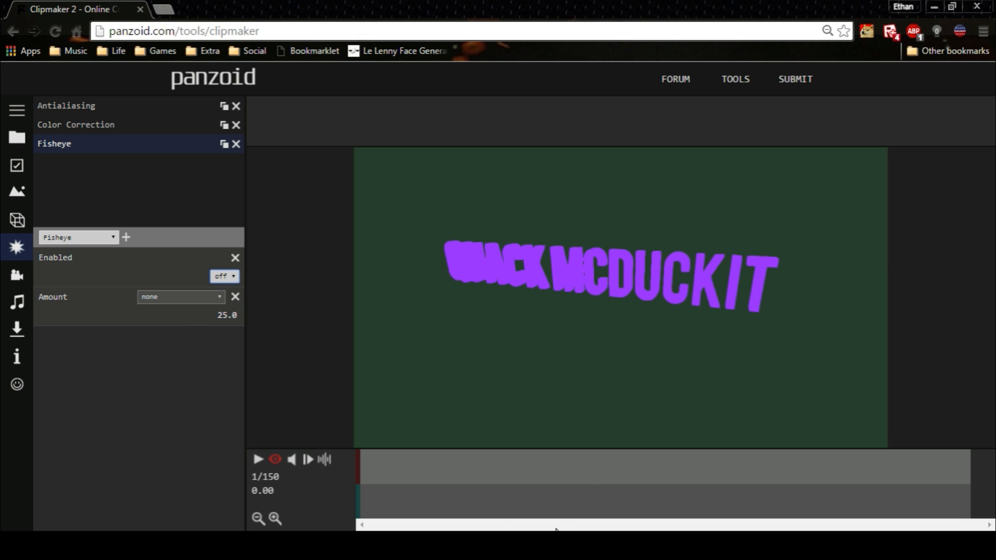
click(232, 316)
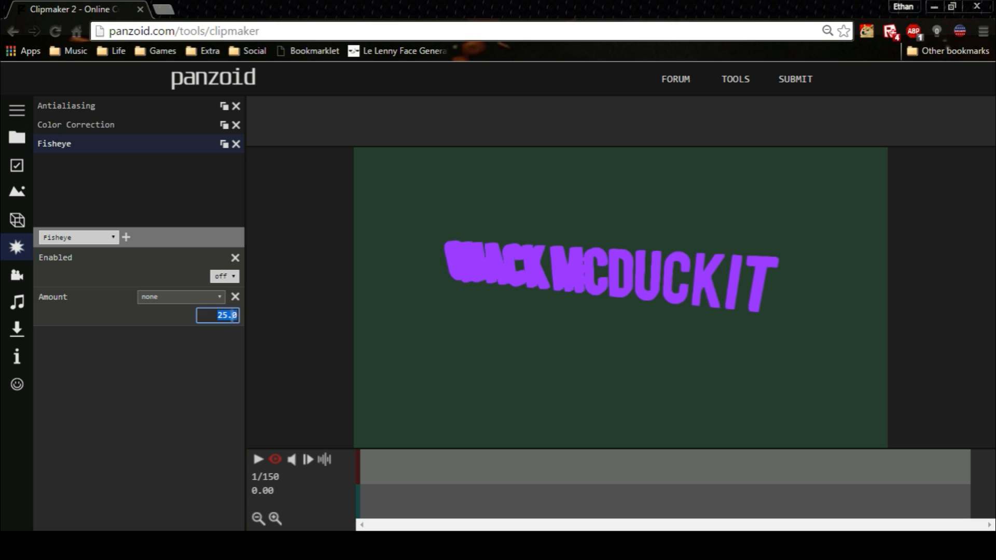
key(BackSpace)
key(Return)
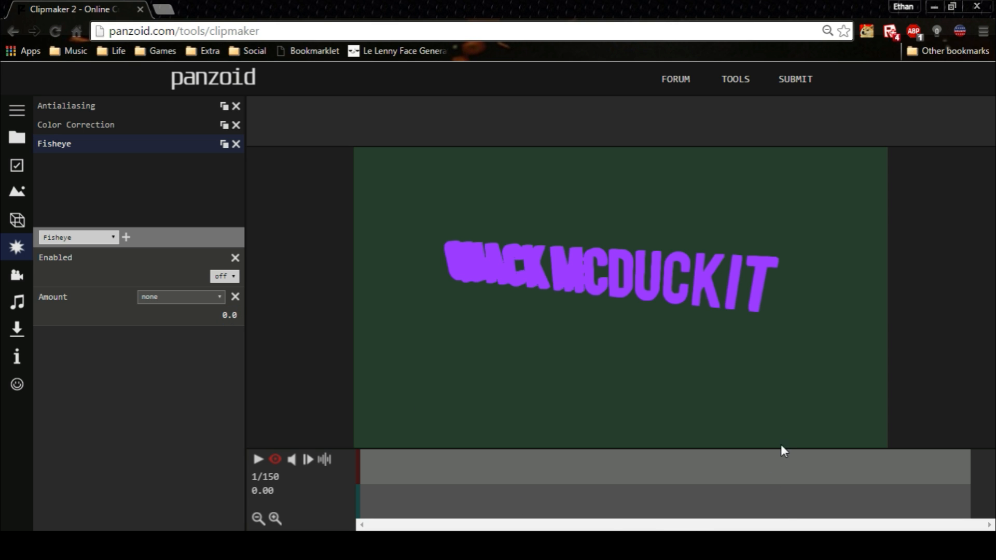
Play the clip from frame 95, stop at frame 114, and add Fisheye enabled and amount keyframes there.
click(787, 469)
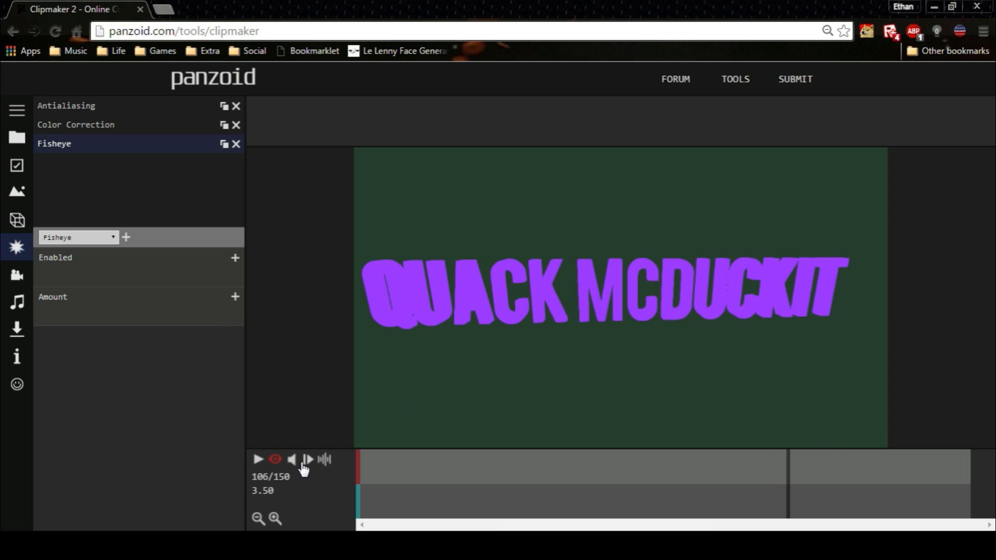
drag(790, 468, 743, 471)
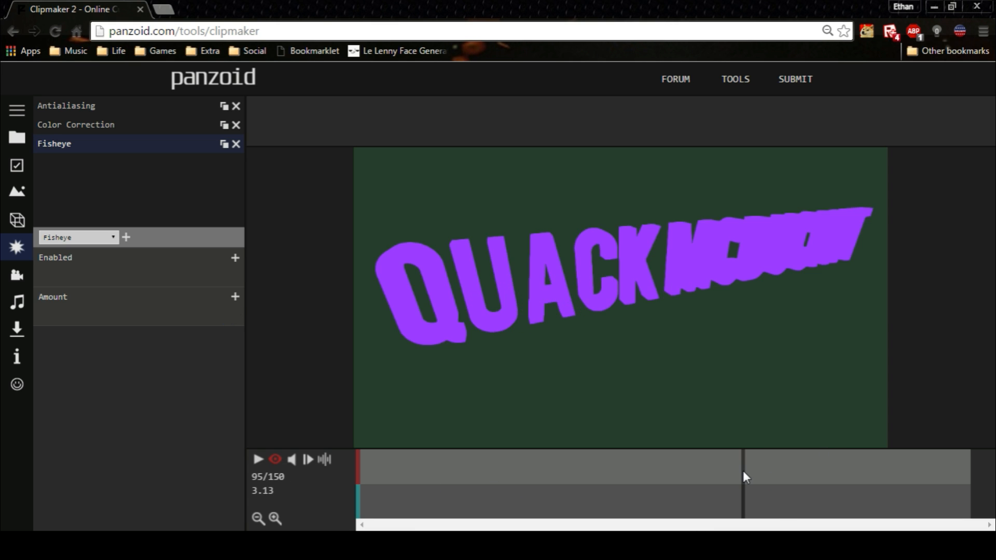
click(256, 460)
click(256, 459)
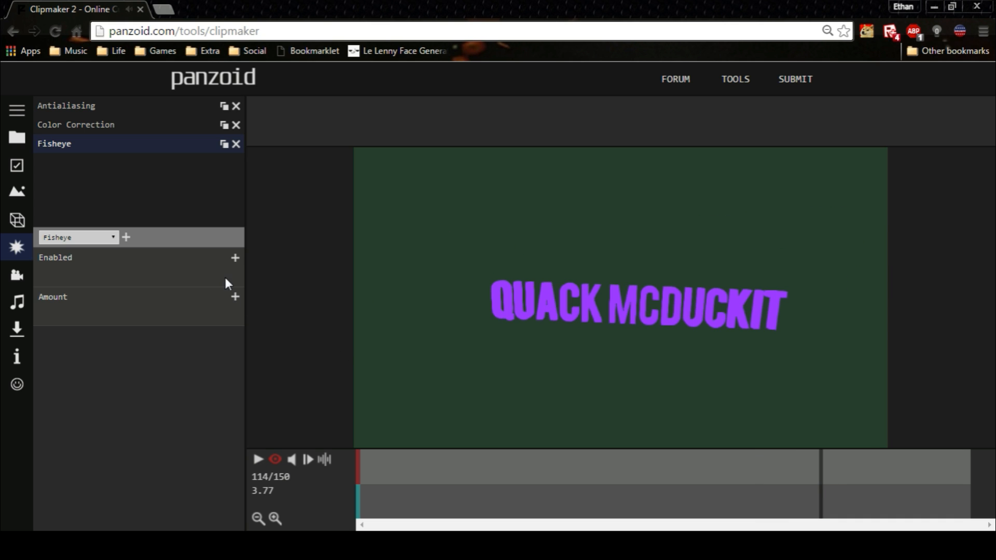
click(235, 257)
click(235, 296)
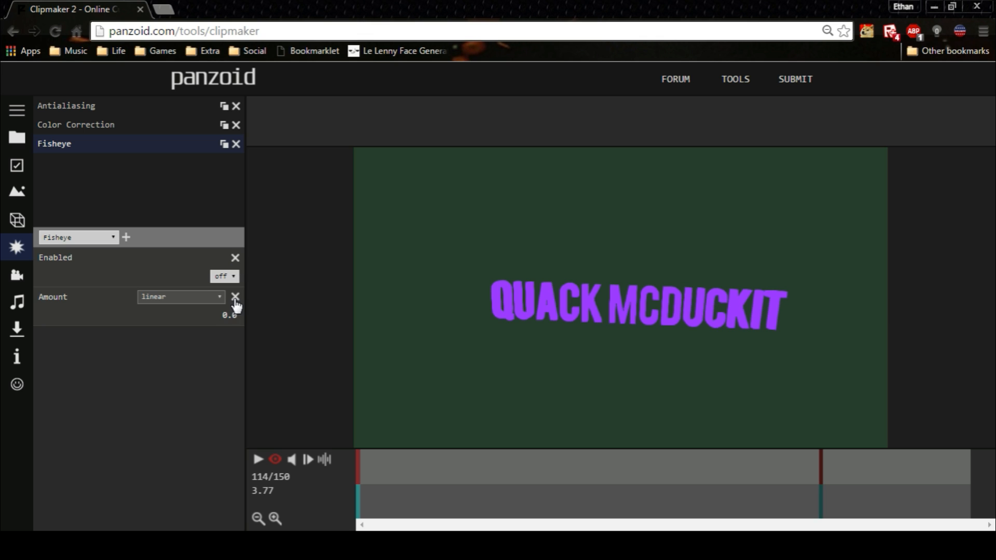
At frame 114, turn the Fisheye on and adjust its amount to 36.4.
click(229, 314)
text(25)
key(Return)
click(223, 299)
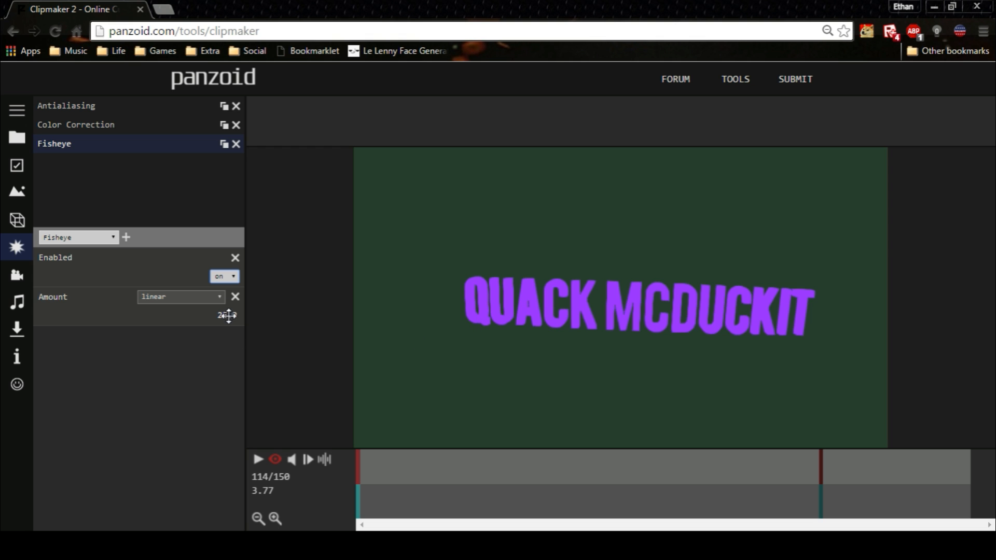
drag(226, 315, 1, 348)
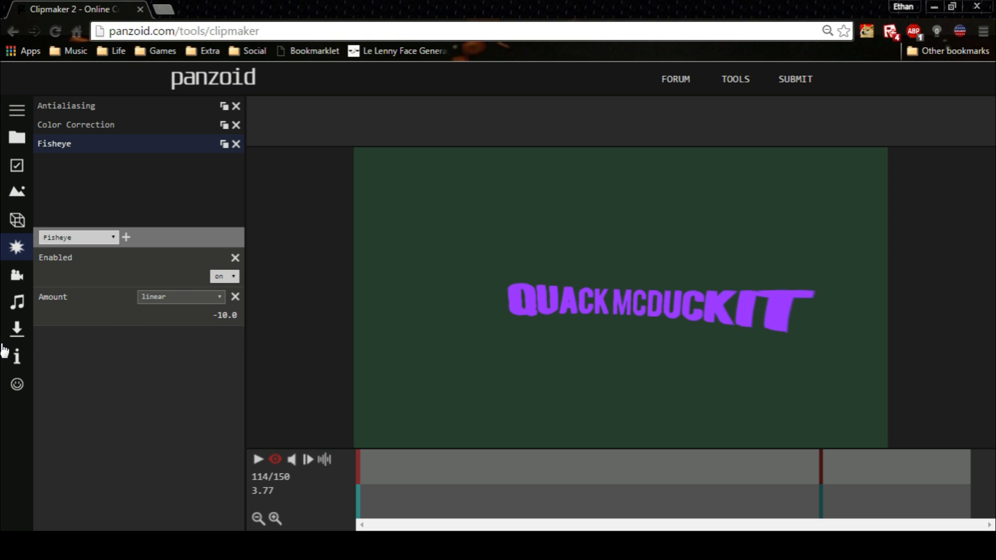
drag(231, 310, 587, 336)
Play the clip twice from frame 1, checking the Fisheye keyframes at frame 114 in between.
click(357, 484)
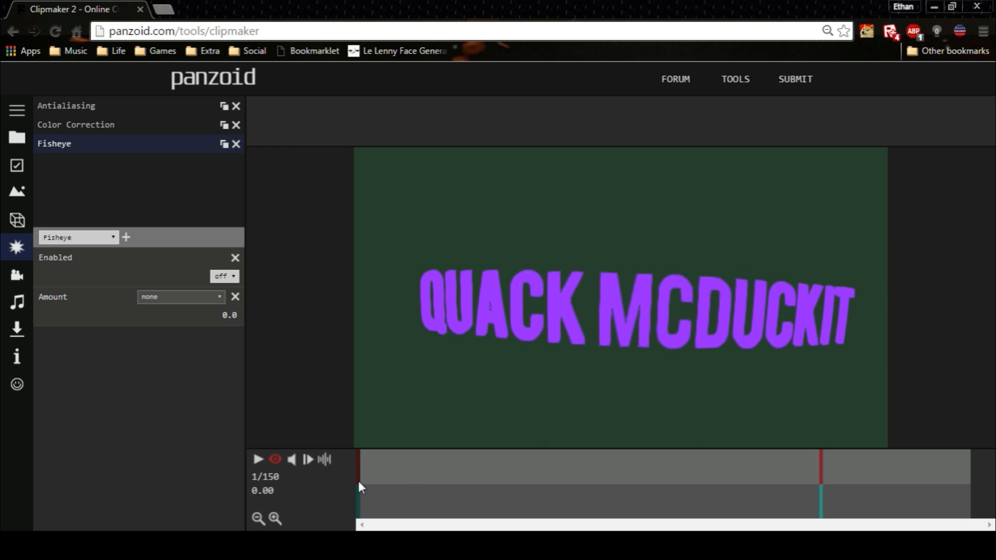
click(258, 460)
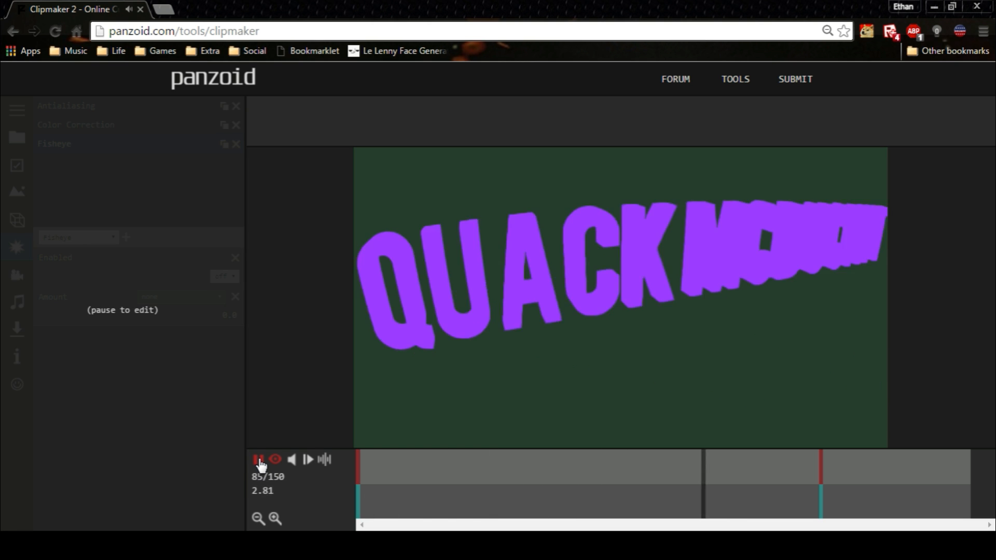
click(258, 460)
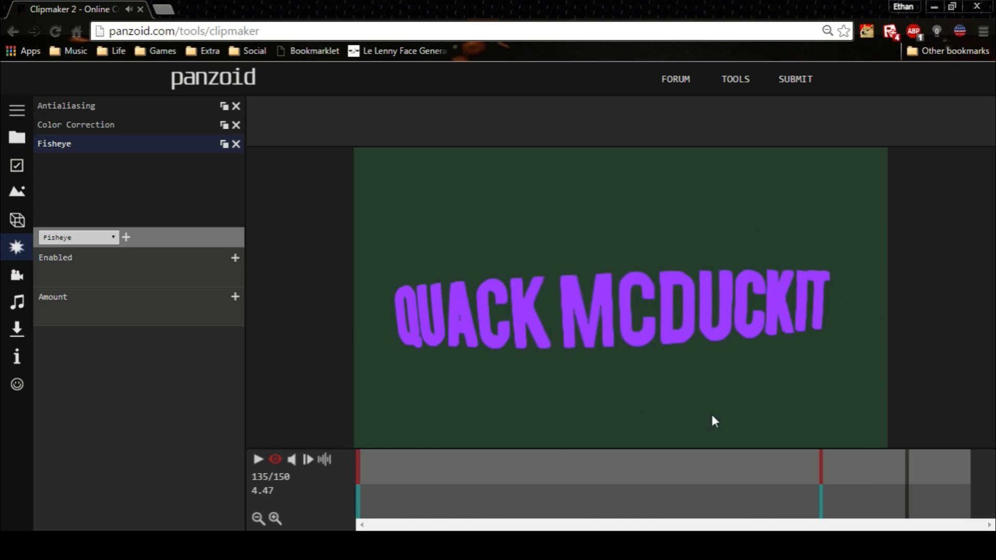
click(822, 489)
click(821, 488)
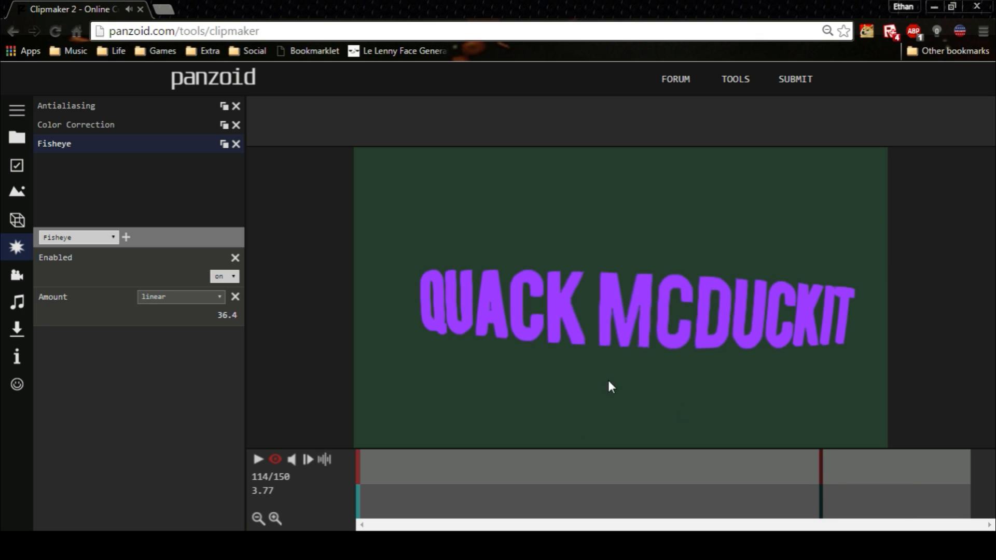
click(402, 478)
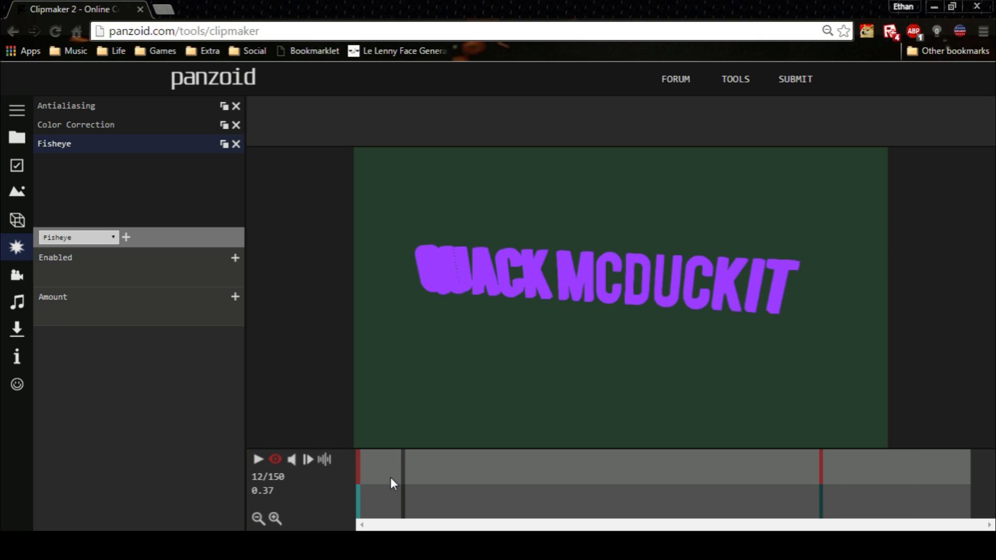
click(360, 476)
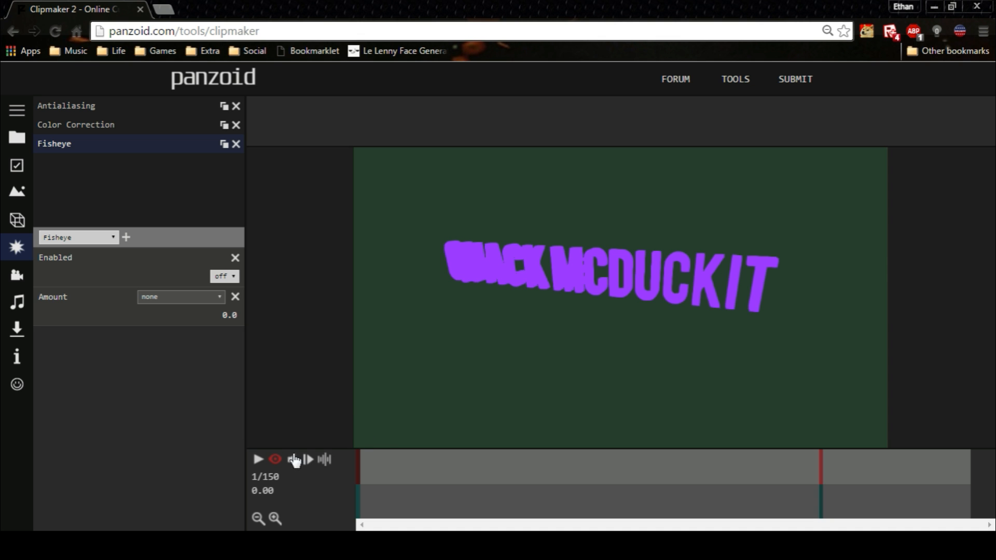
click(258, 459)
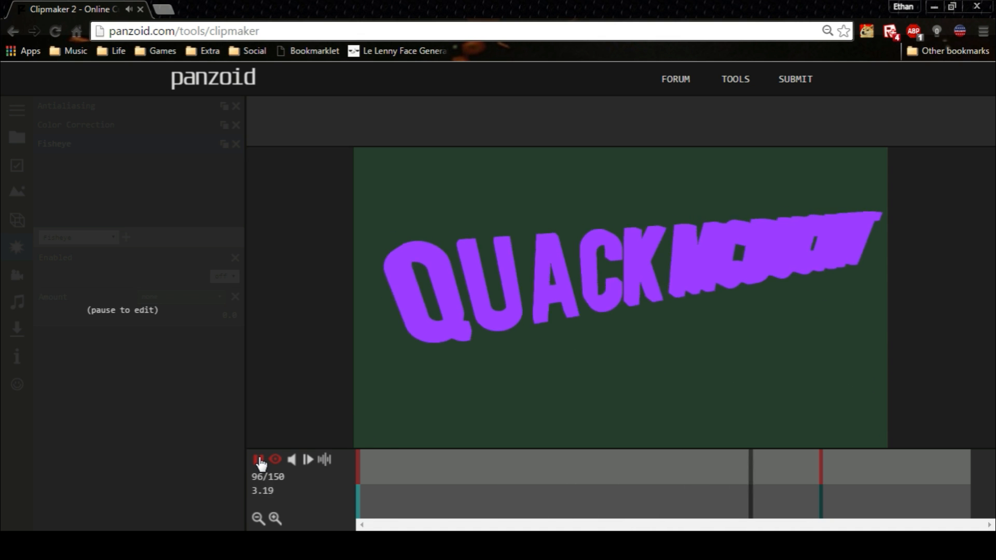
click(259, 459)
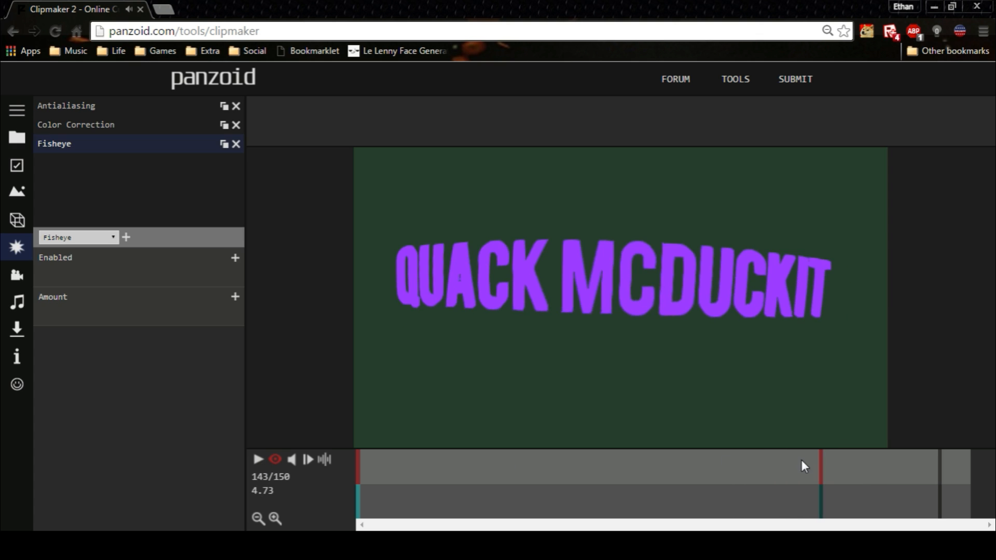
Add Fisheye enabled and amount keyframes at frame 101, and set the frame 114 amount interpolation to linear.
click(822, 468)
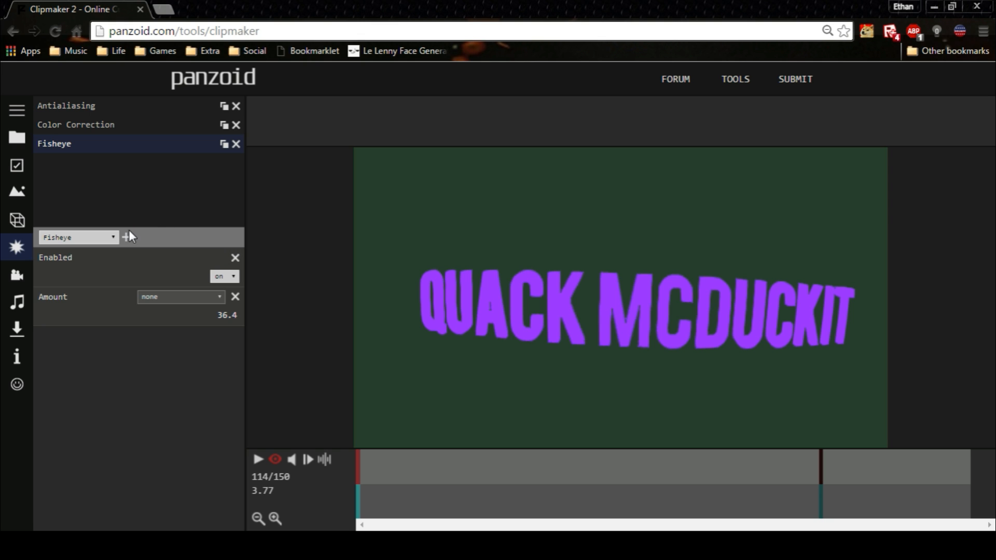
click(768, 480)
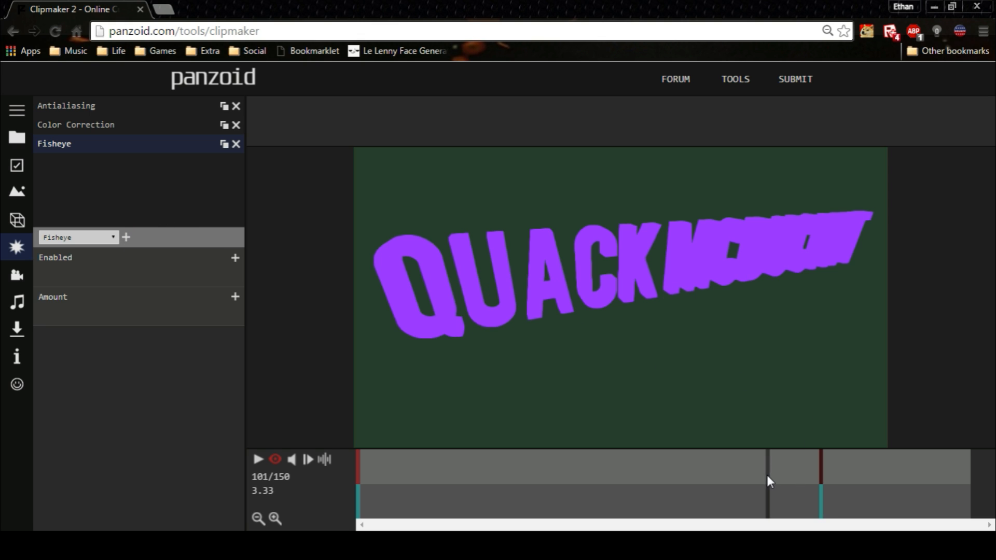
click(234, 257)
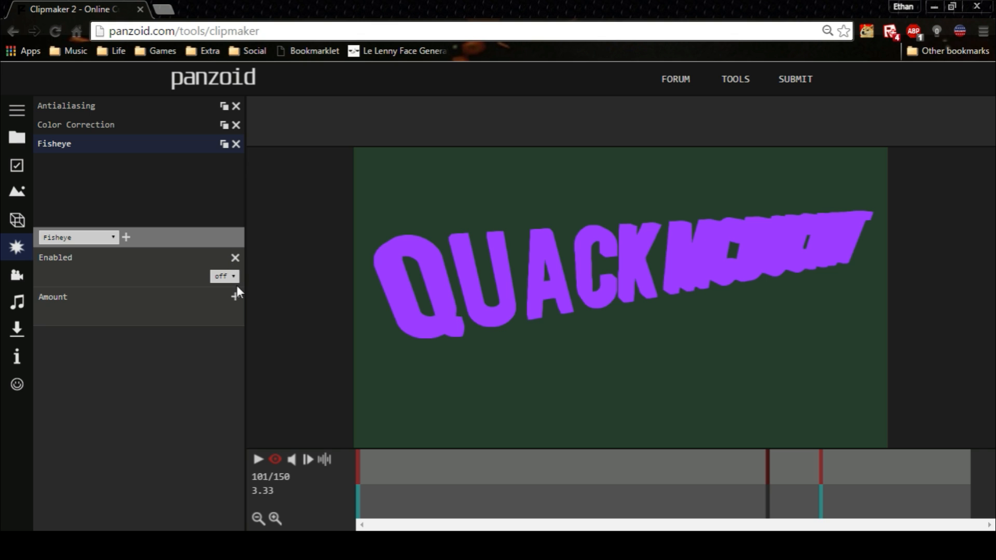
click(236, 296)
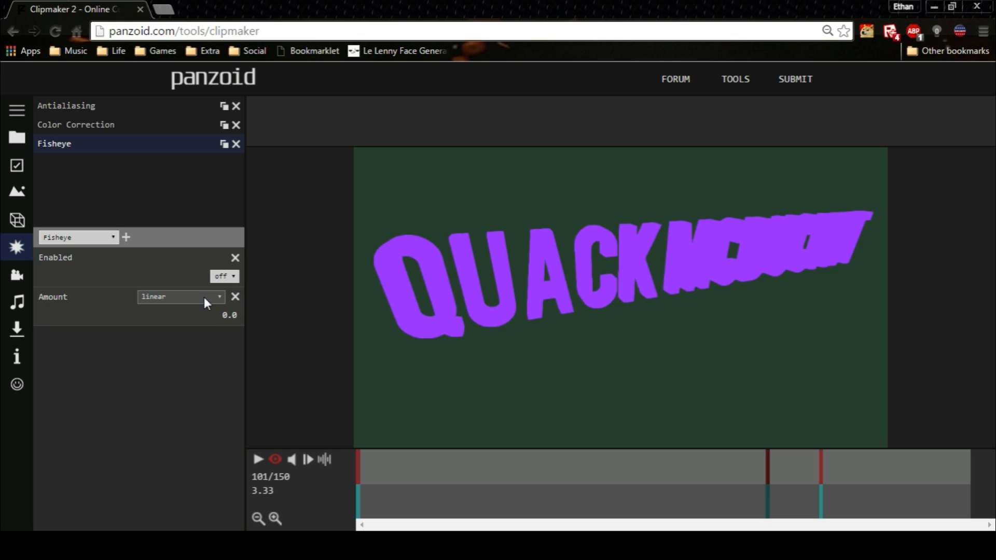
click(820, 471)
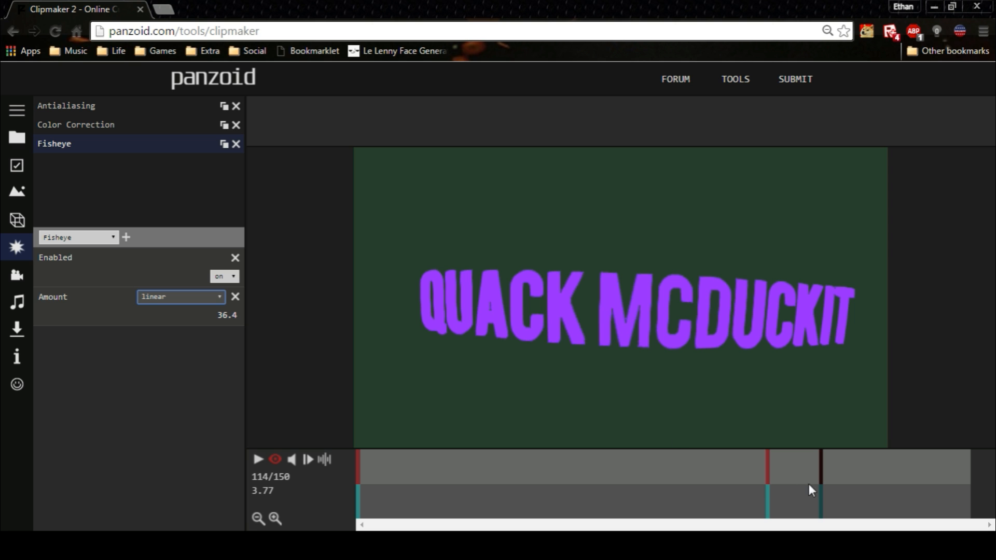
Play the clip from frame 29 to review the Fisheye transition.
click(766, 475)
click(472, 466)
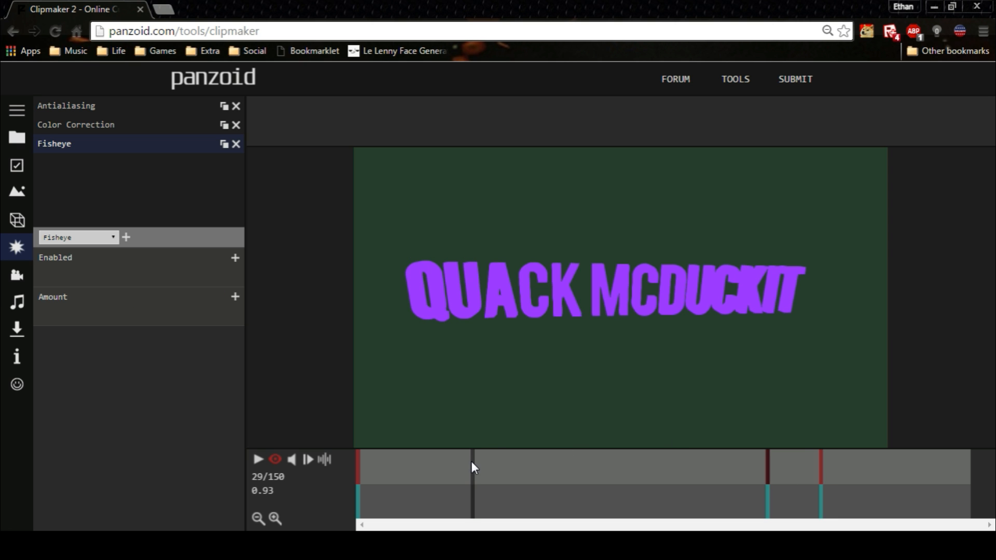
click(258, 459)
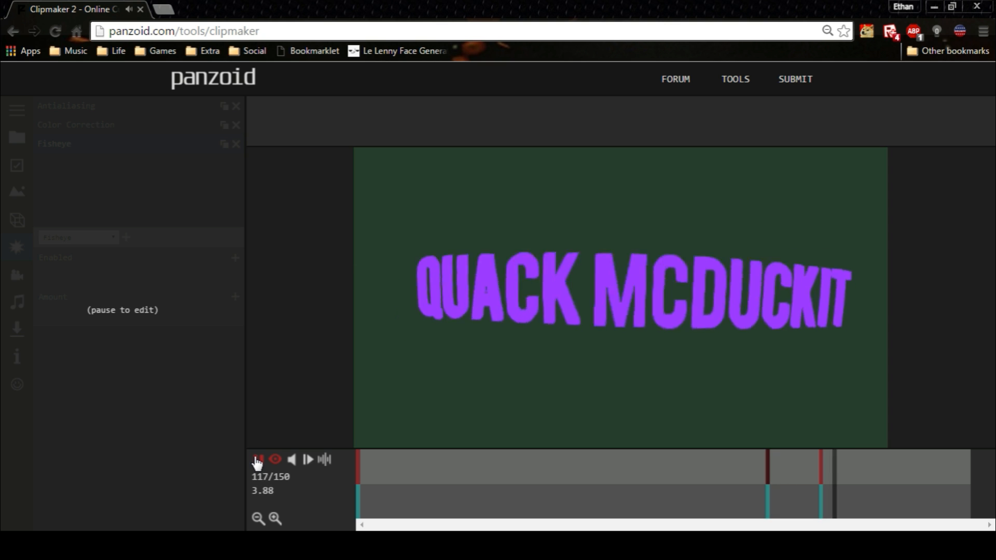
click(257, 459)
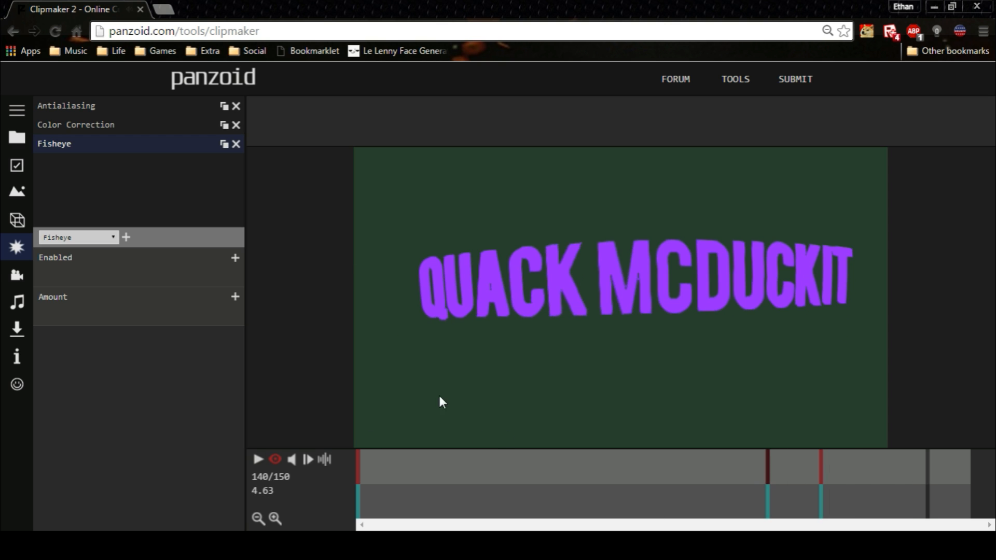
click(14, 220)
click(17, 192)
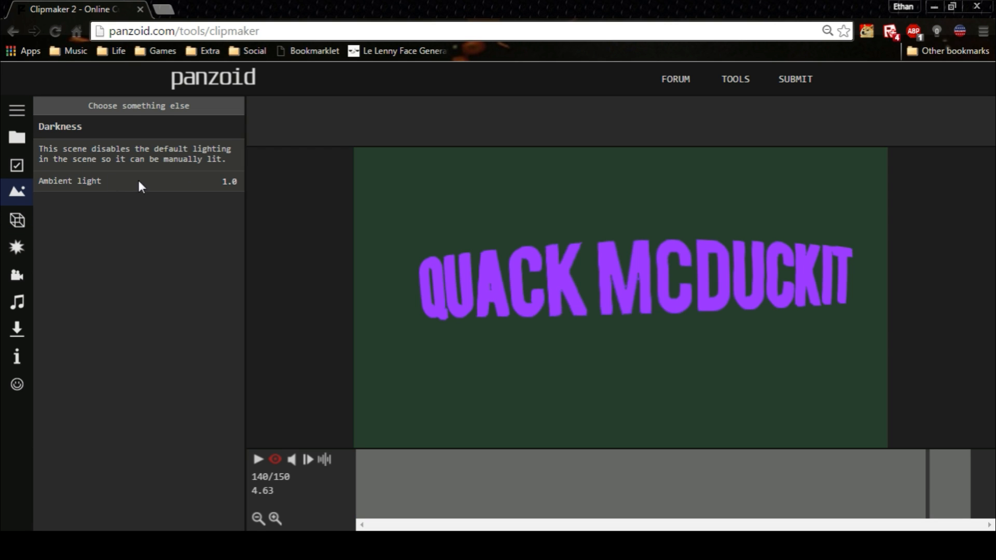
click(17, 166)
click(14, 150)
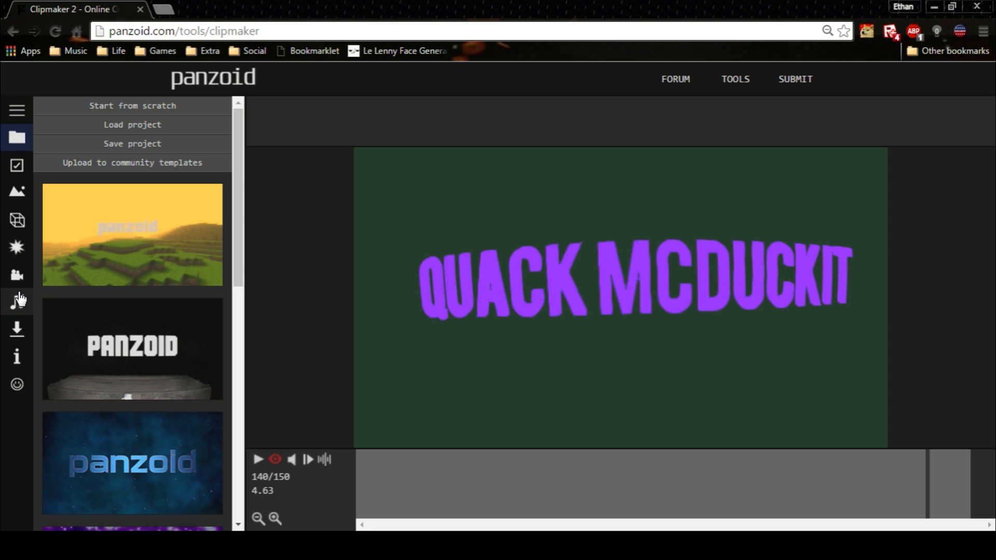
click(19, 300)
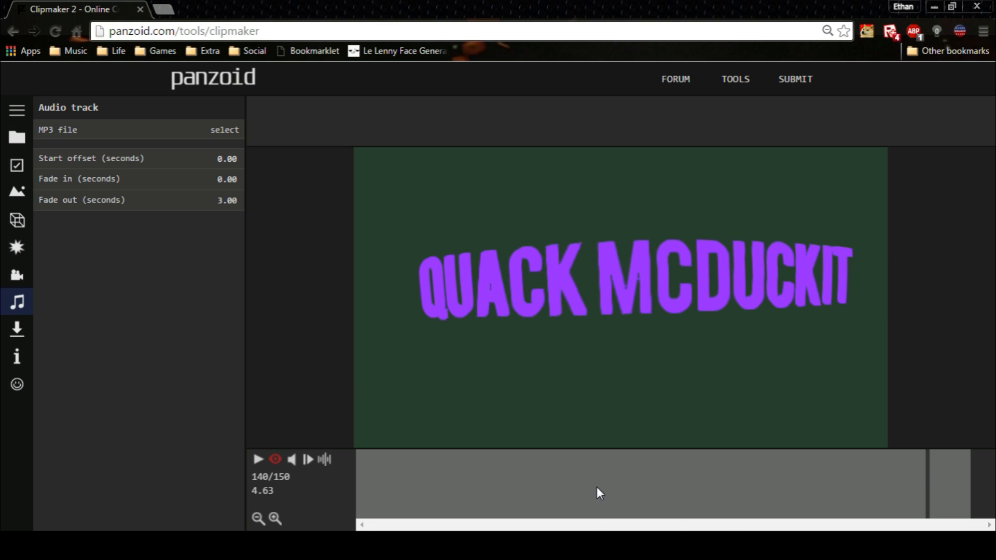
click(14, 274)
click(17, 247)
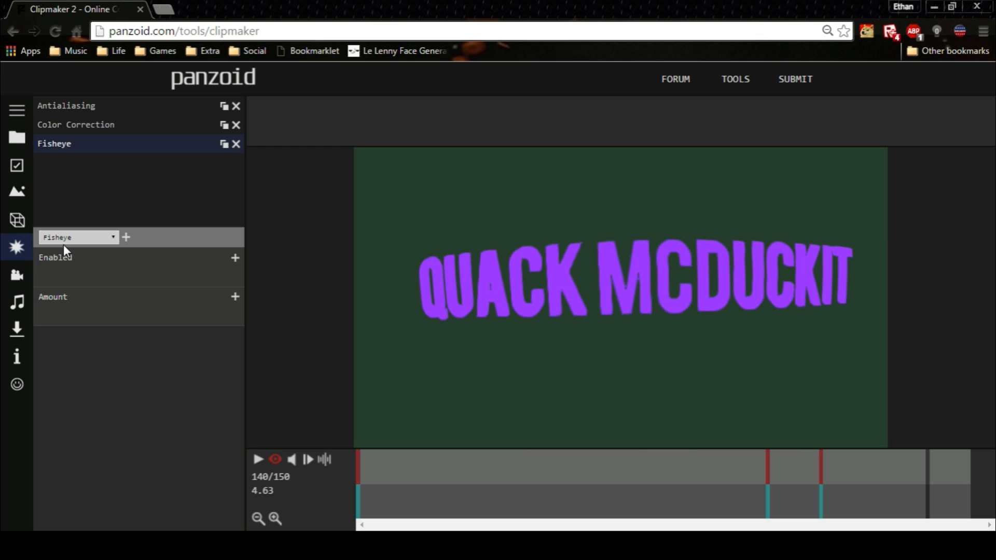
Check the Fisheye at frames 102 and 114, and play the clip from frame 114.
drag(755, 468, 770, 472)
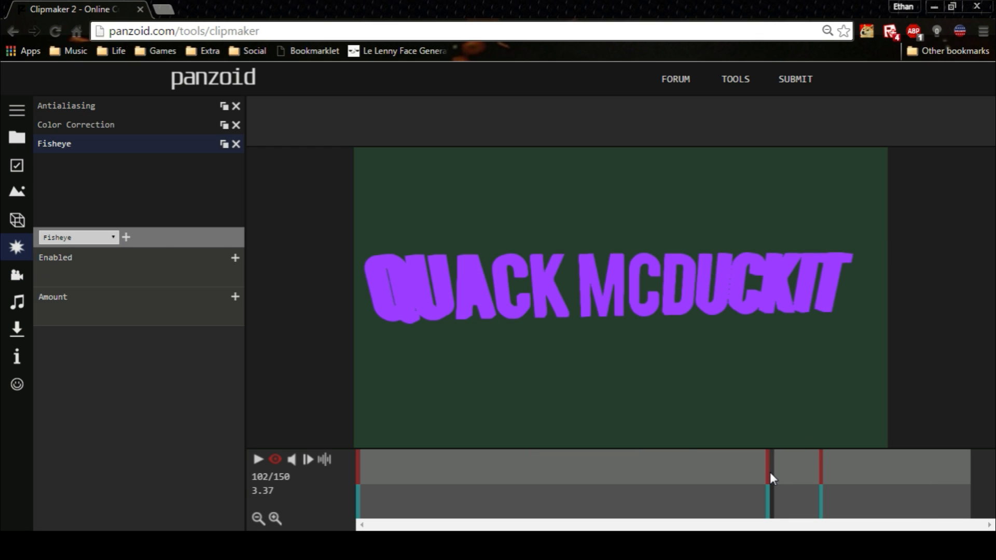
click(821, 477)
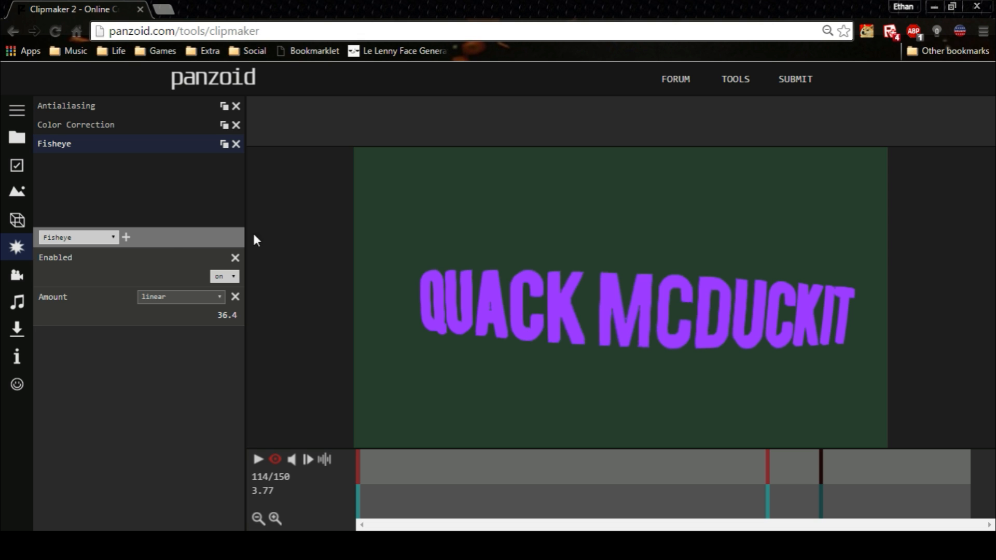
click(258, 459)
click(259, 461)
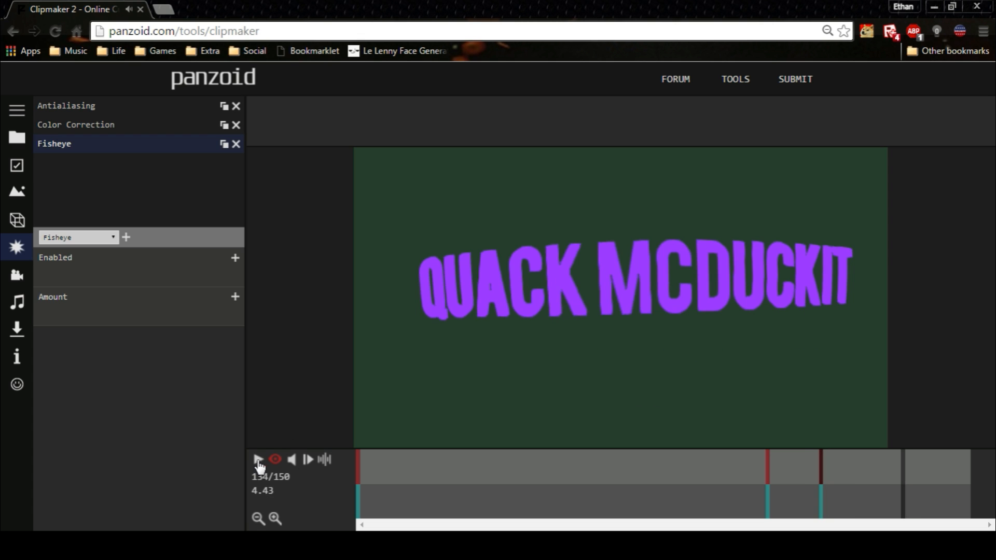
Add a Duplicate effect to the clip and open its settings.
click(107, 237)
click(73, 304)
click(130, 233)
click(126, 237)
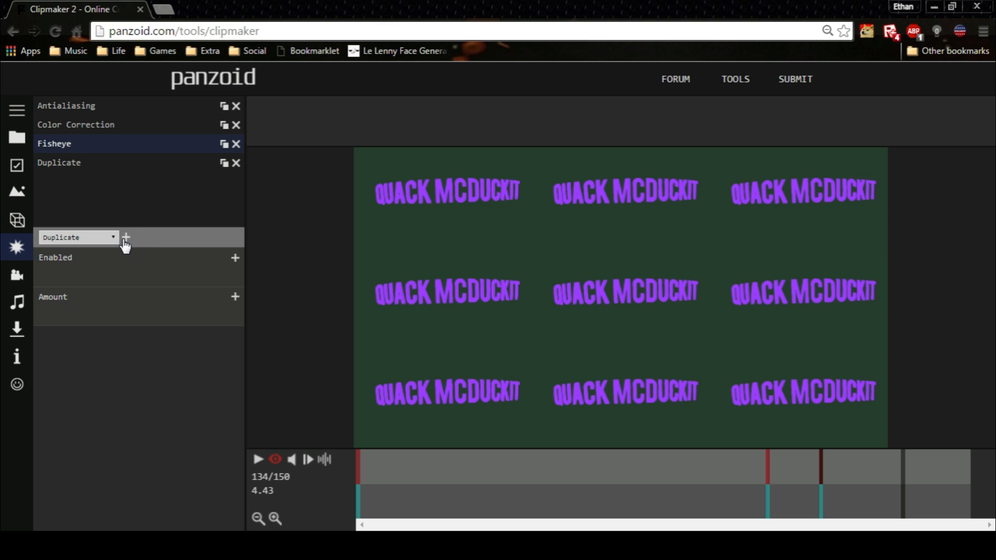
click(52, 164)
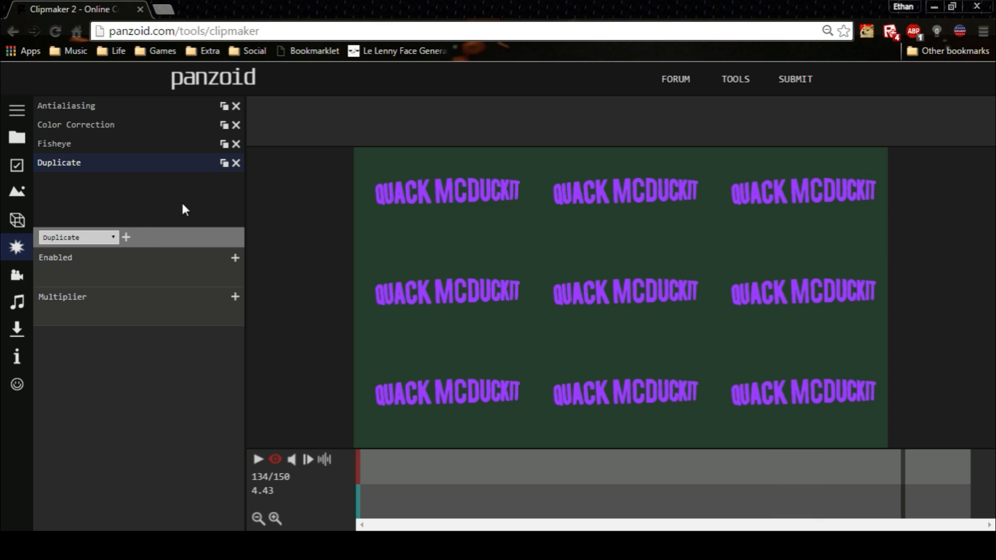
Add Duplicate enabled and multiplier keyframes at frame 134, with the multiplier's interpolation set to none.
click(235, 258)
click(235, 296)
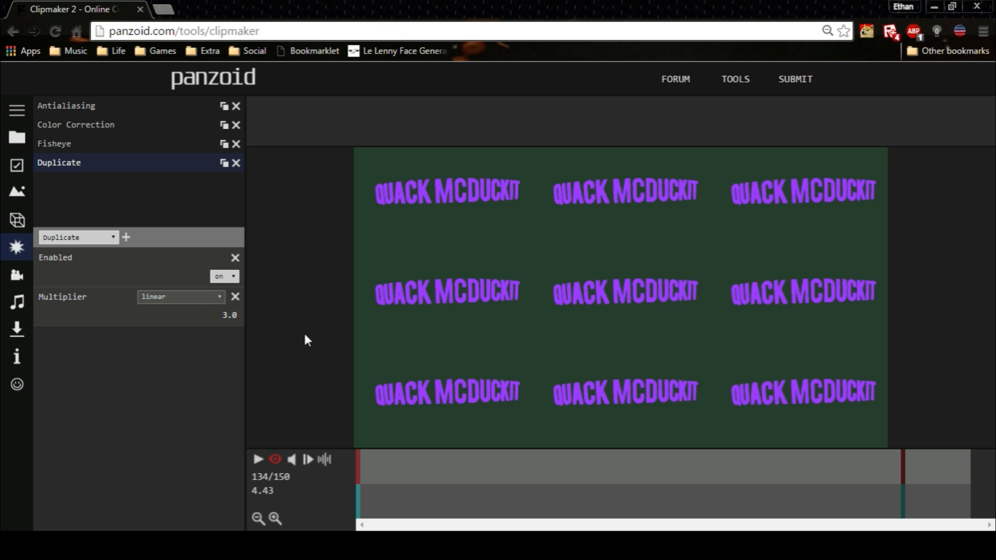
click(186, 302)
At frame 1, turn the Duplicate effect off and lower its multiplier to 1.0.
click(358, 507)
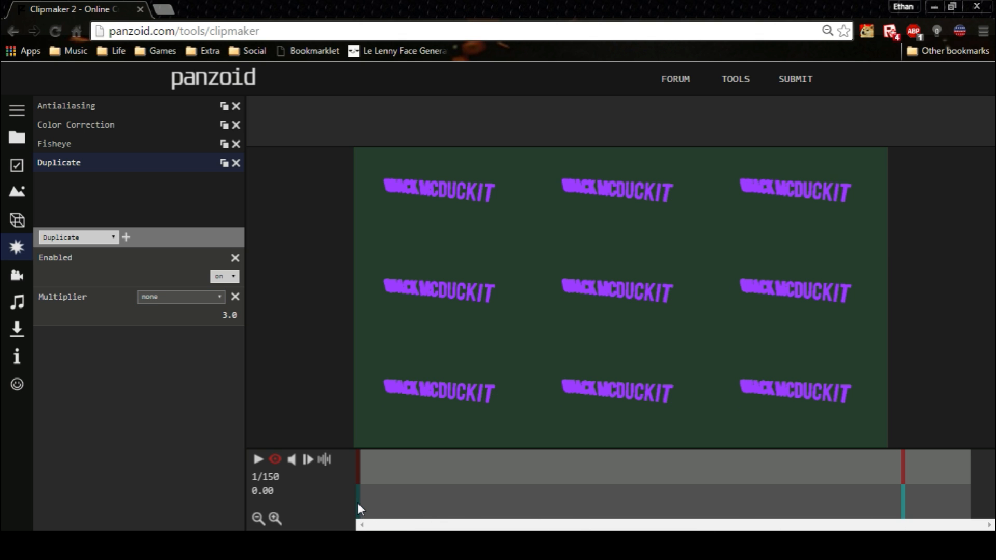
click(221, 288)
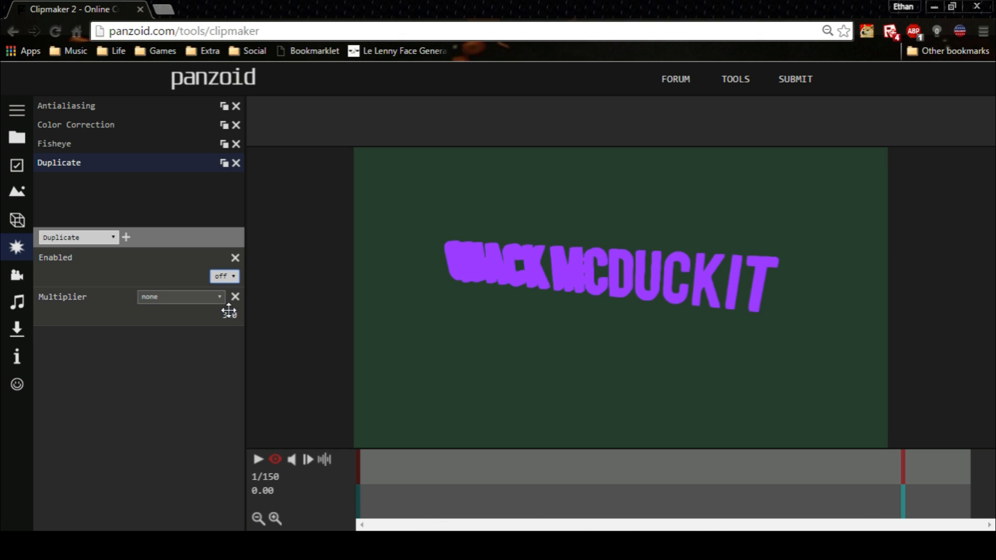
click(229, 316)
text(0)
key(Return)
click(228, 314)
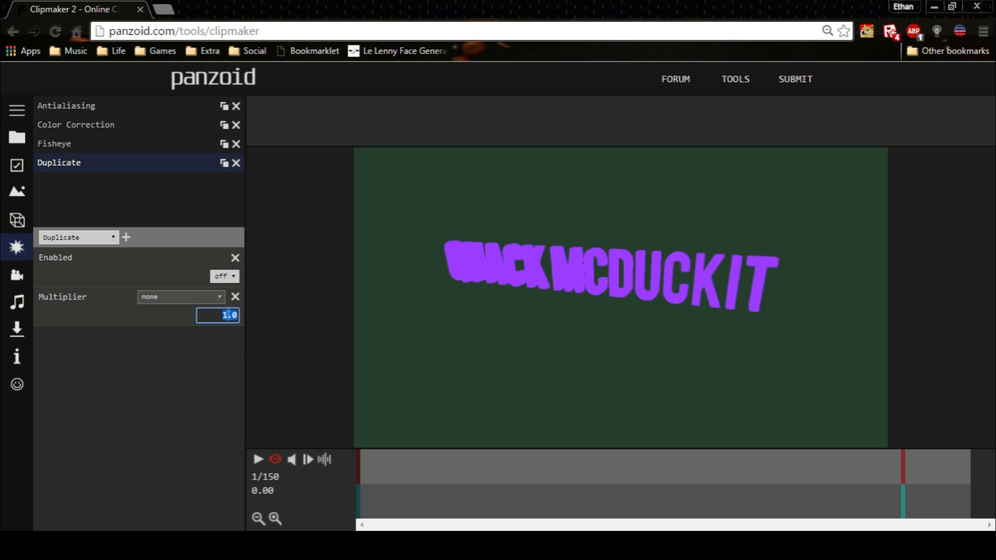
text(0)
key(Return)
Play the clip to review the Duplicate effect's keyframes, and return to frame 1.
click(876, 469)
click(258, 460)
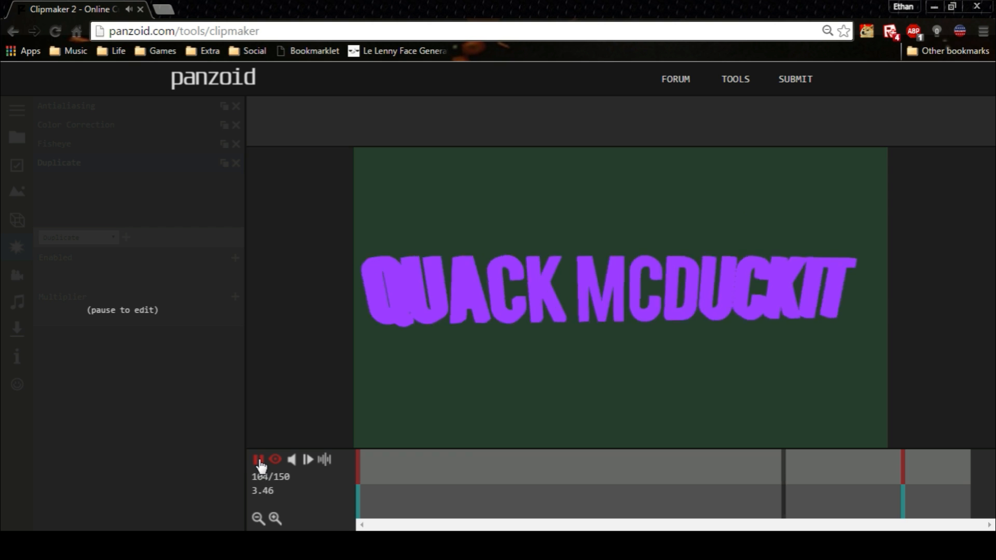
click(258, 459)
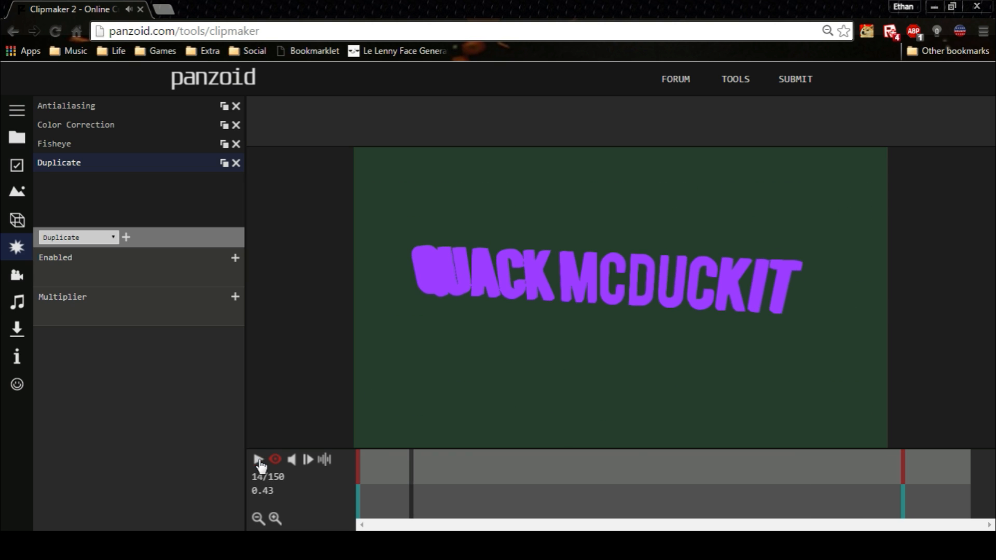
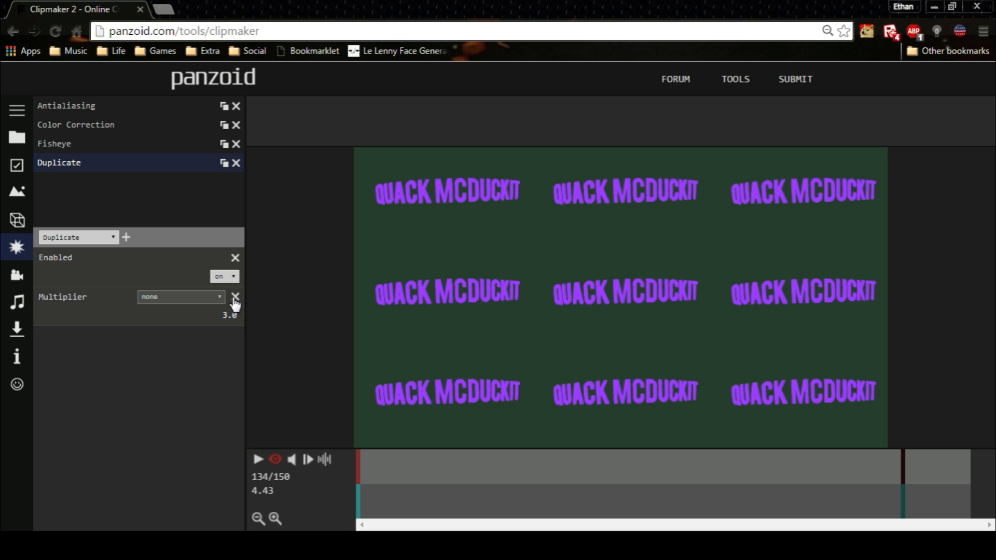
click(364, 482)
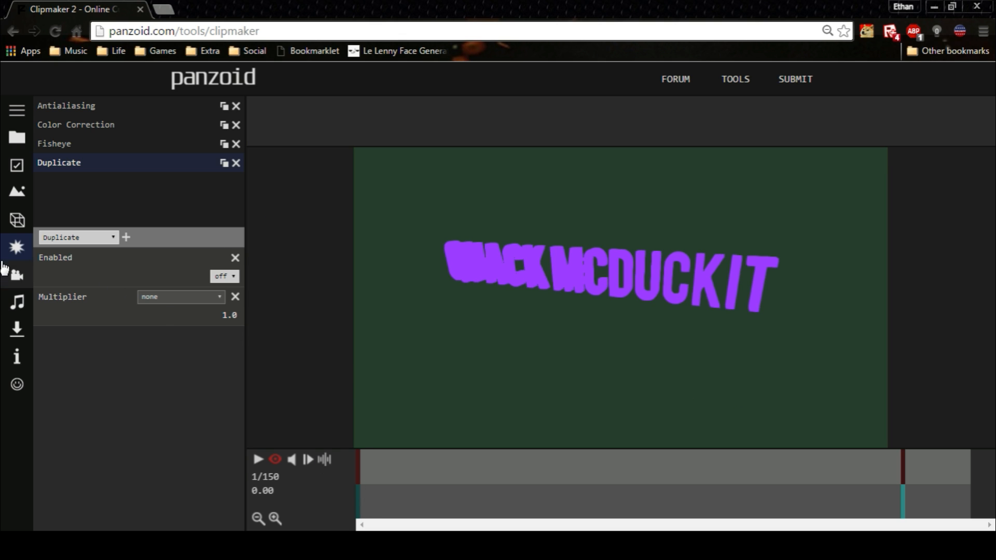
Add a Particles object to the scene and open its settings.
click(17, 222)
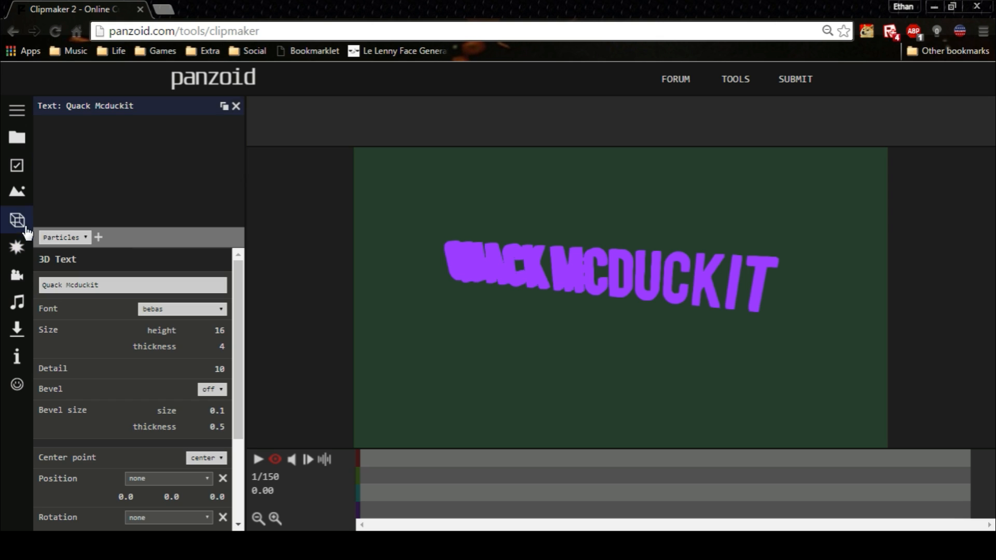
click(98, 237)
click(80, 129)
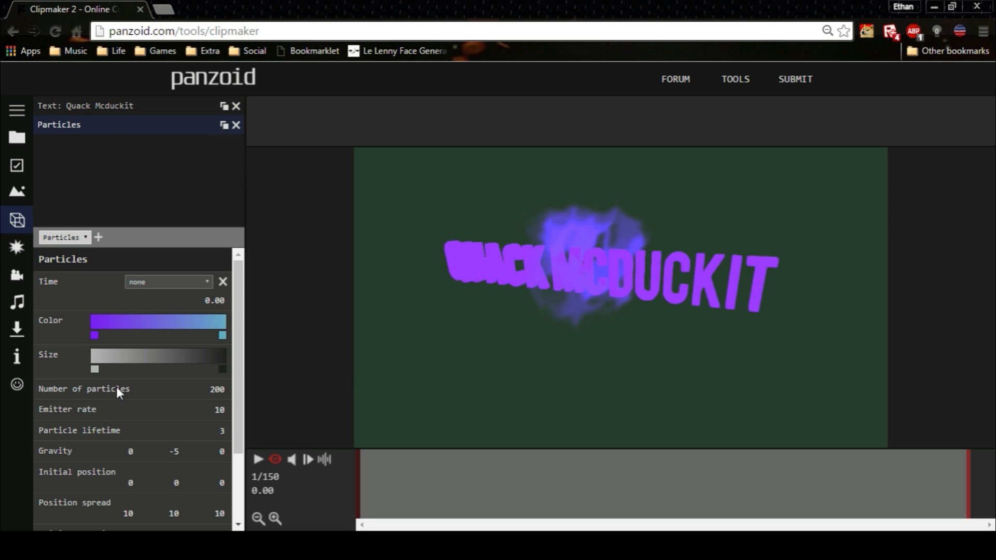
Move the teal stop of the particles' color gradient close to the purple stop and preview the clip.
click(222, 335)
drag(222, 335, 112, 338)
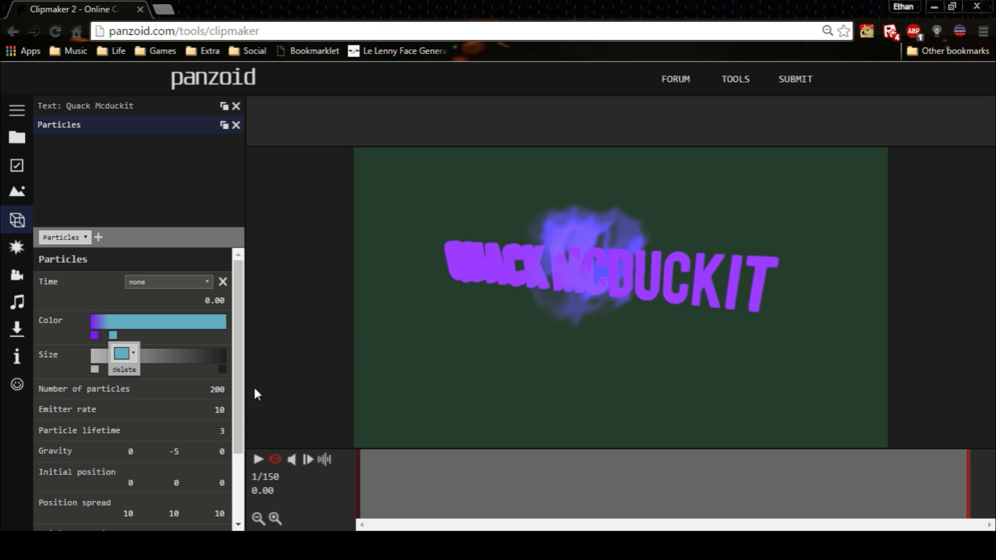
click(259, 460)
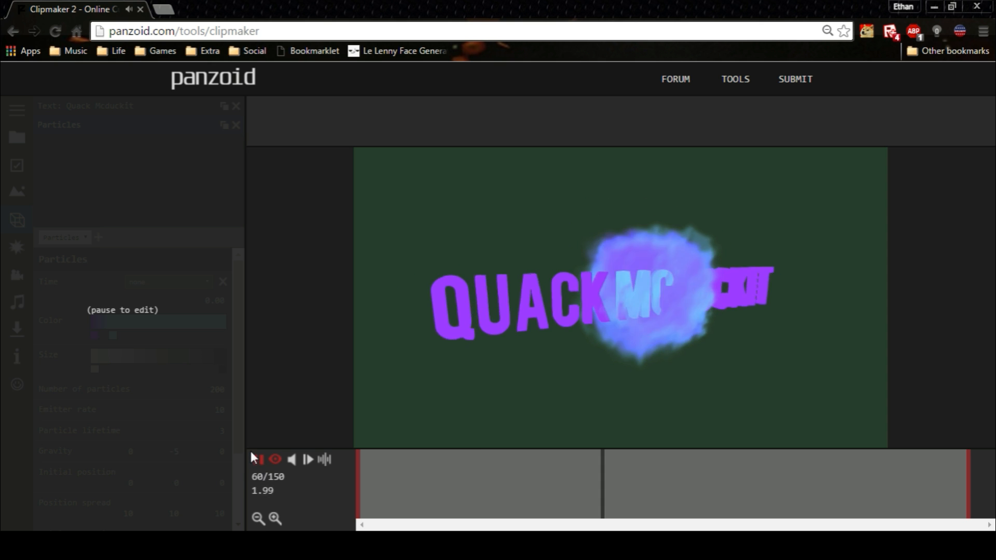
click(257, 459)
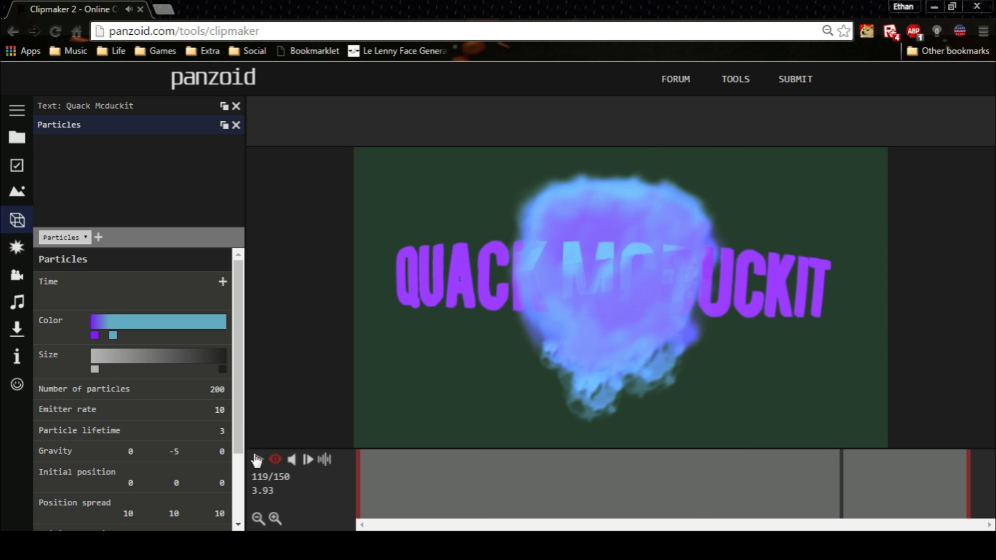
Delete the blue and teal stops from the particles' color gradient, keeping only the purple stop.
click(110, 335)
click(118, 353)
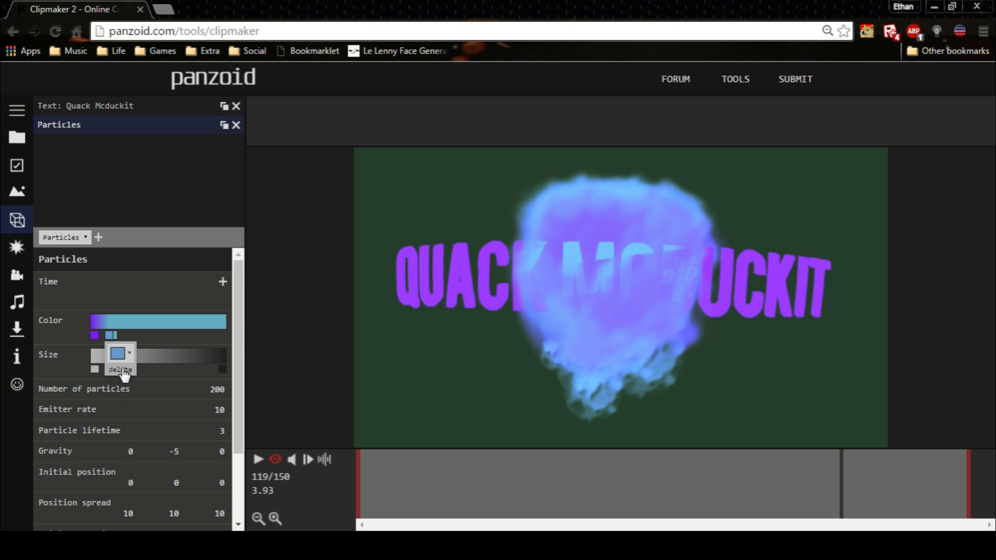
click(113, 337)
click(126, 373)
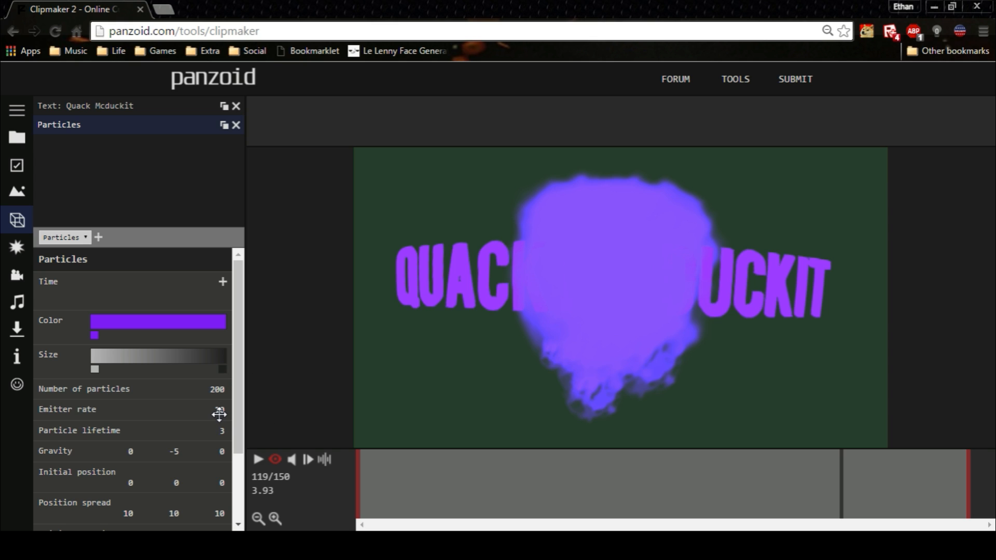
Set the number of particles to 500, keeping the emitter rate at 10.
click(219, 414)
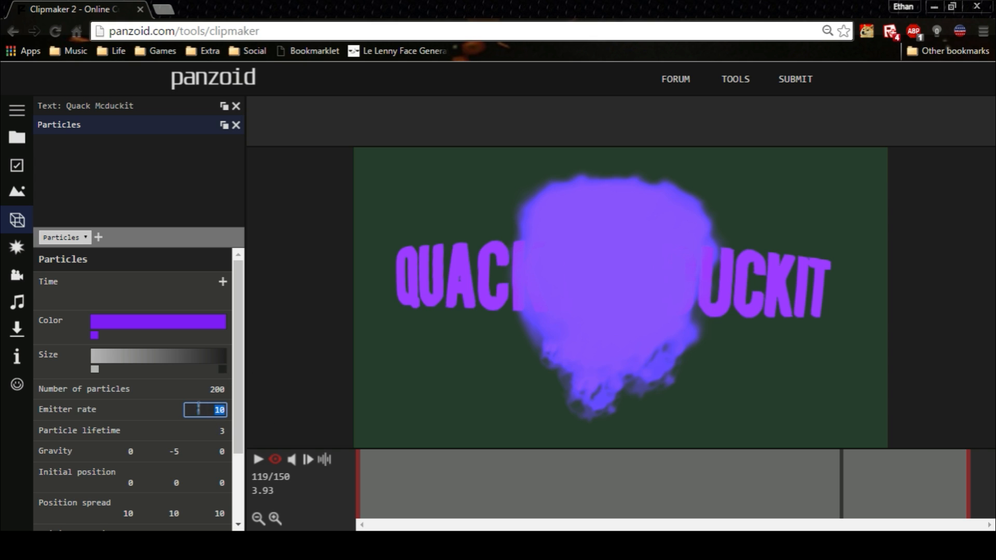
click(218, 389)
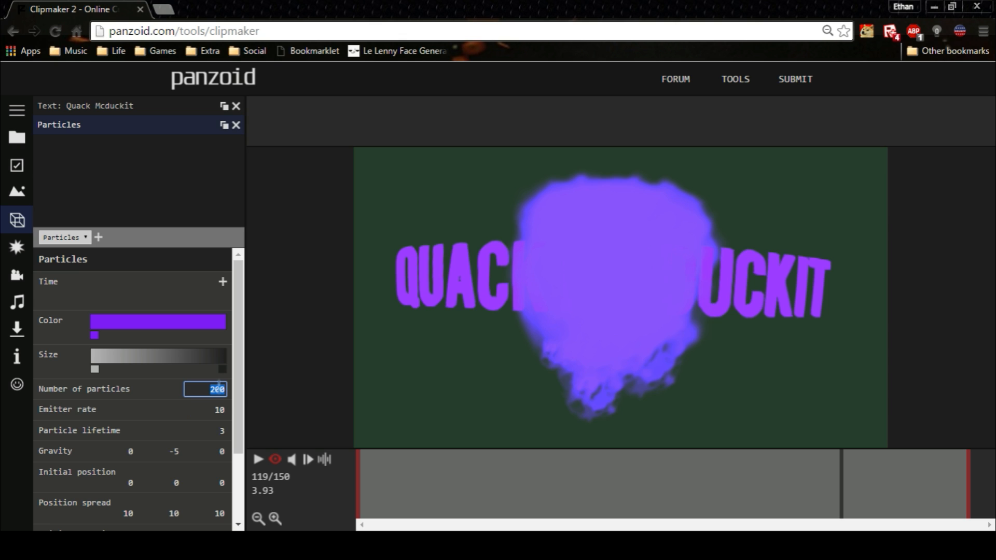
text(500)
key(Return)
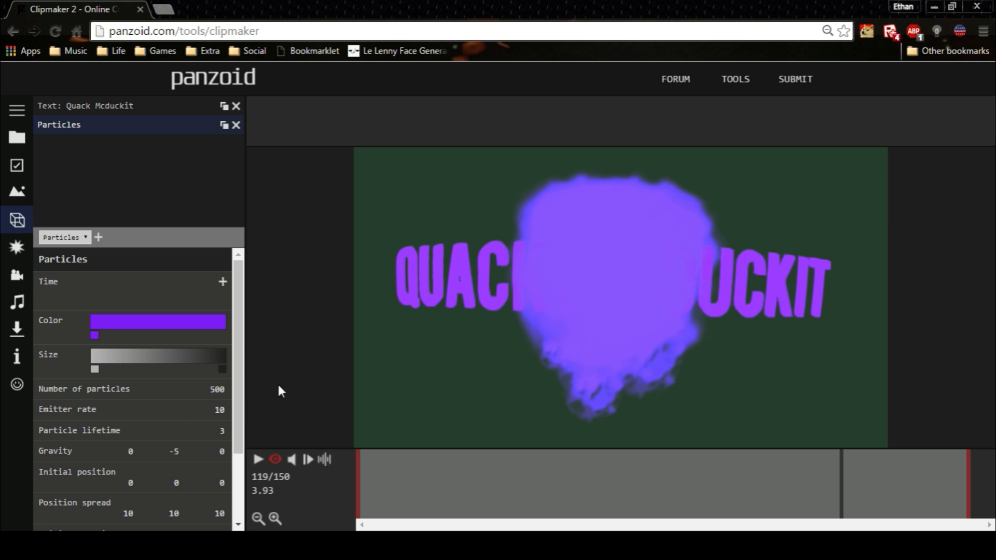
click(218, 410)
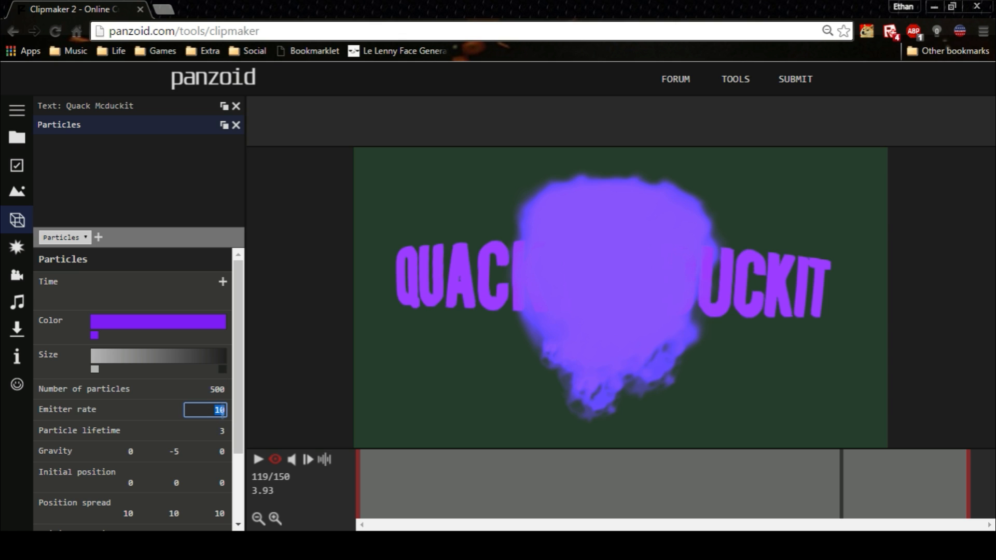
click(167, 413)
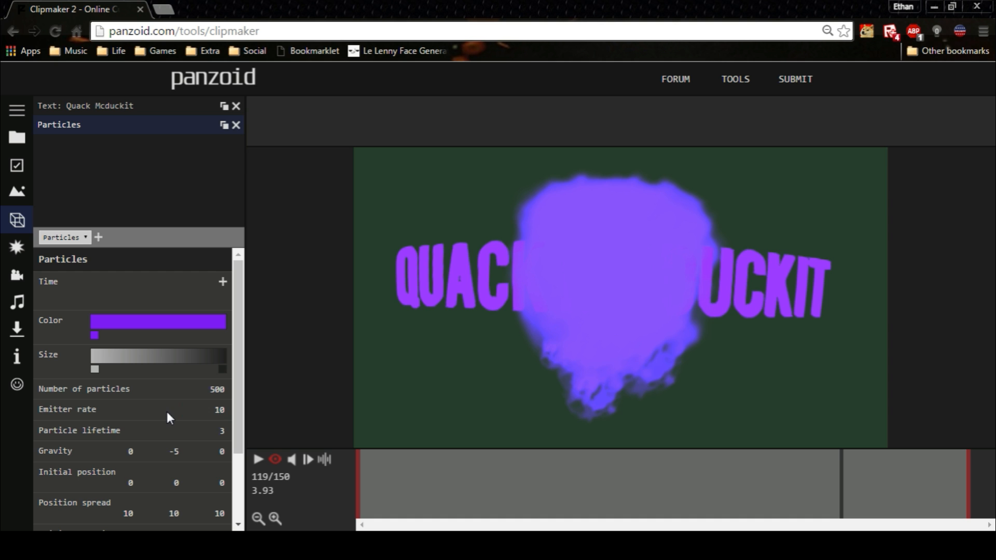
Switch from the camera view to the free scene view and play the clip twice to inspect the particles.
click(277, 460)
click(257, 460)
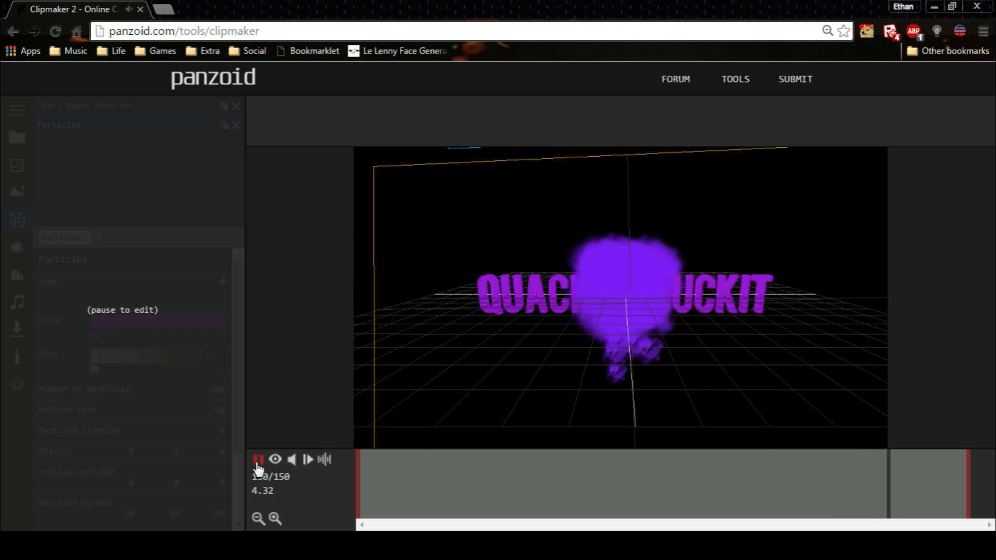
click(258, 460)
click(258, 460)
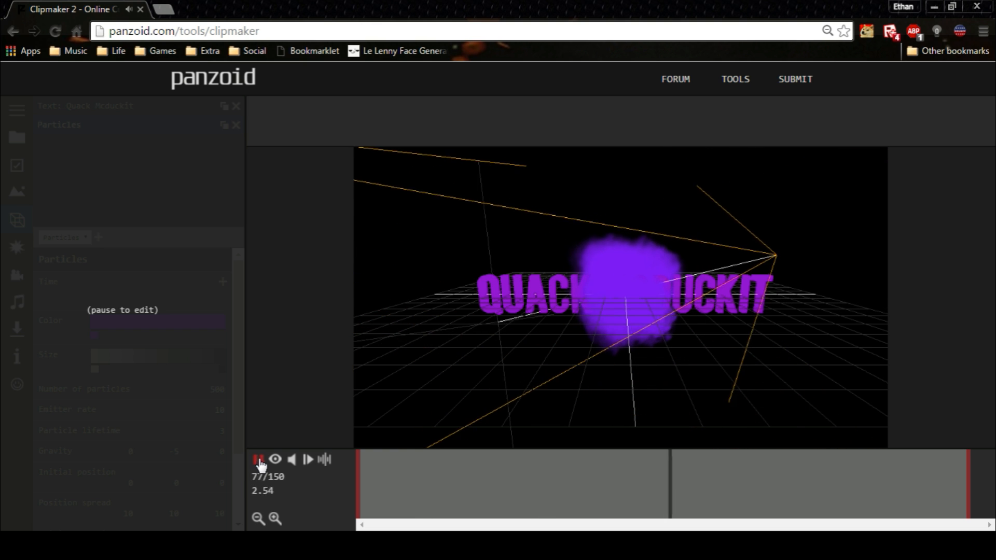
click(258, 460)
Set the particle lifetime to 1 and play the clip to preview it.
click(209, 432)
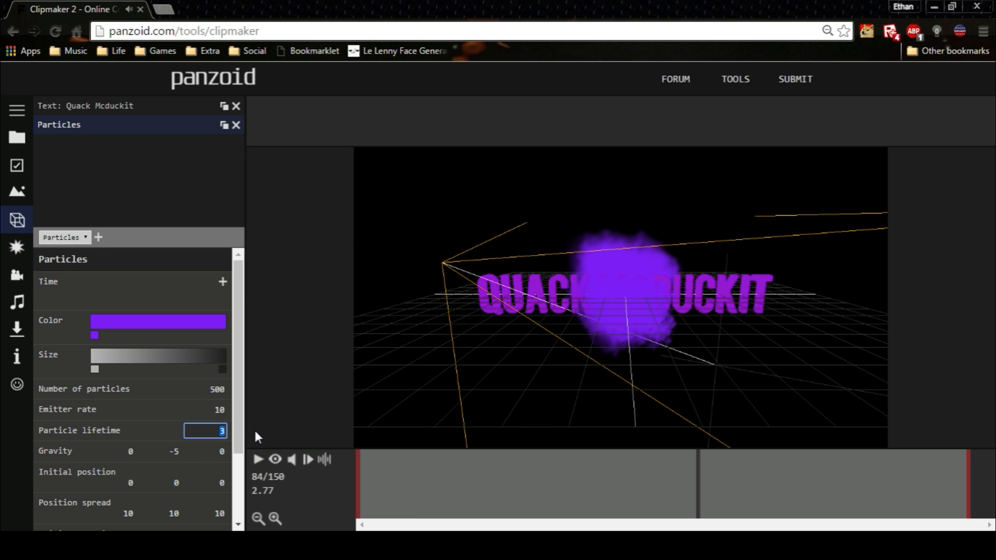
key(BackSpace)
text(1)
key(Return)
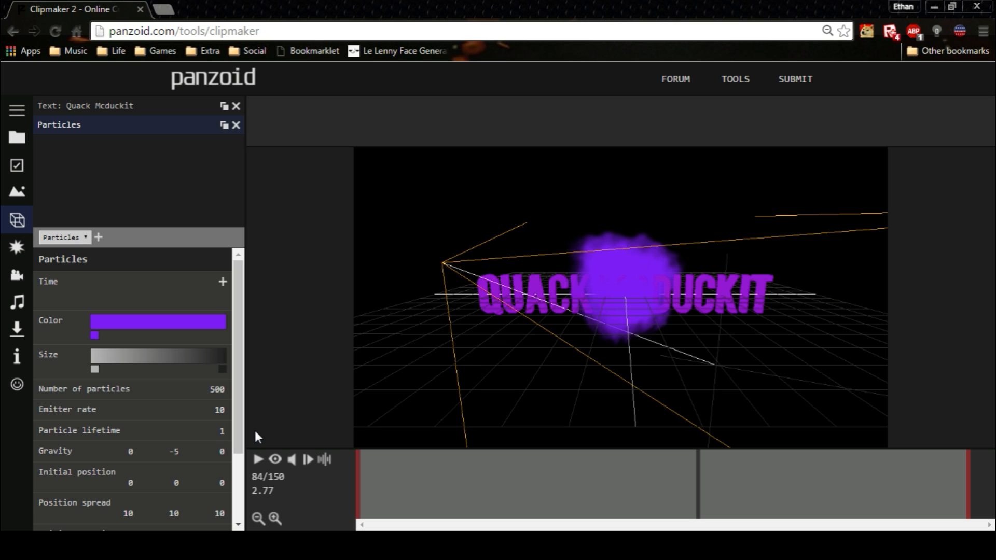
click(257, 459)
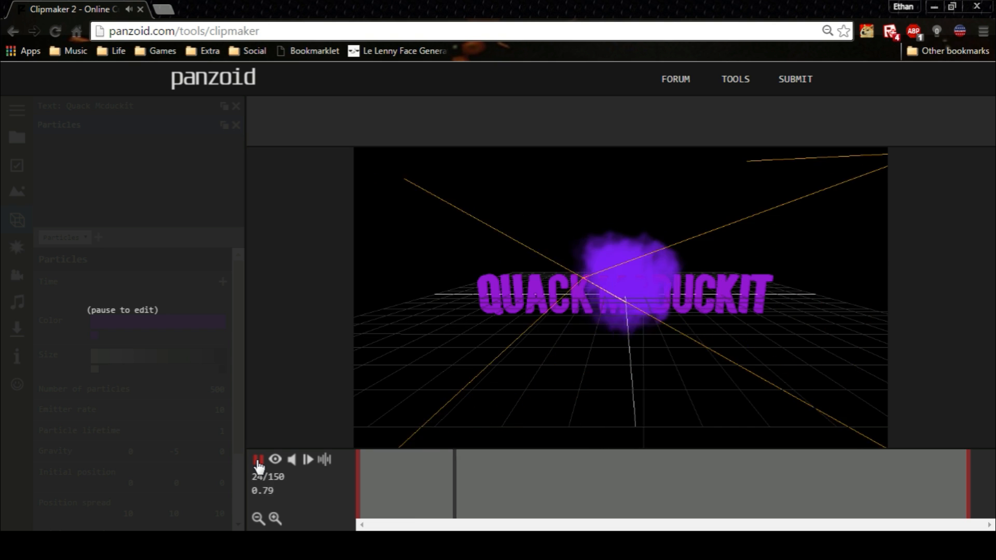
click(258, 459)
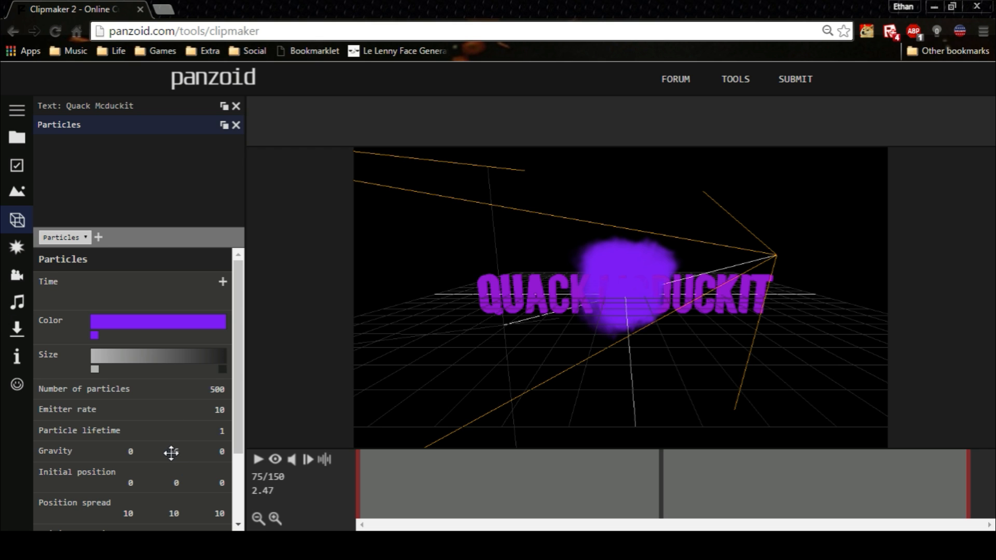
Set the particles' vertical gravity to 85 and the particle lifetime to 3, playing the clip in between.
drag(176, 452, 804, 409)
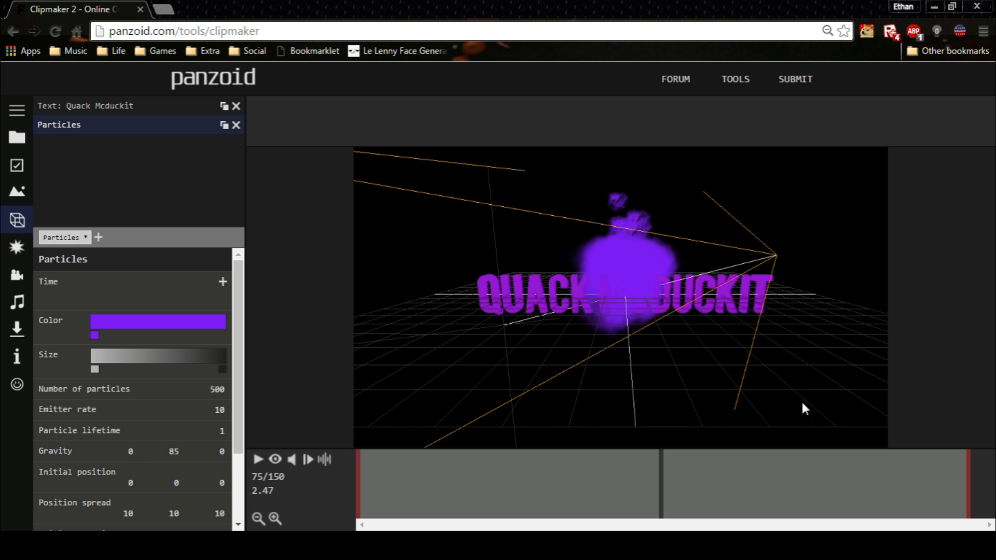
click(257, 460)
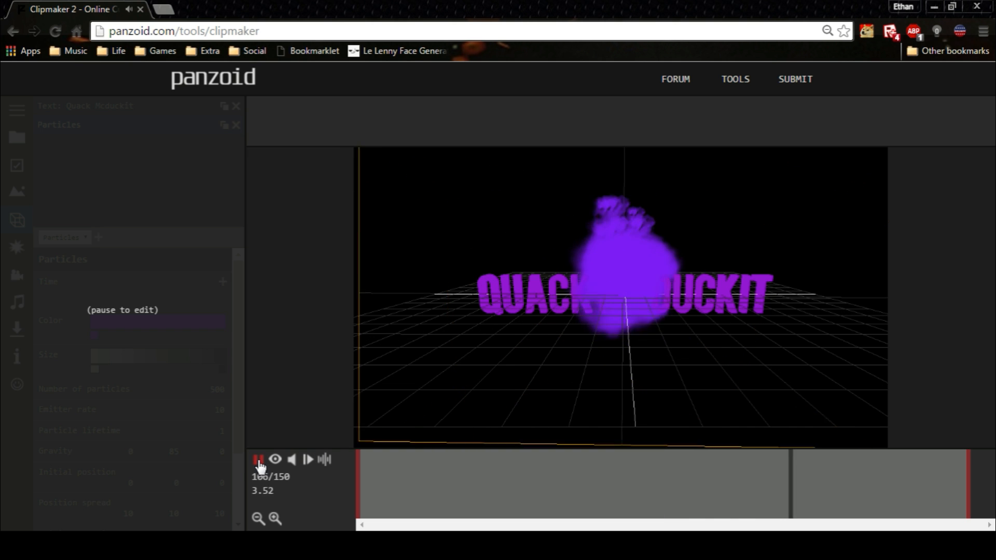
click(258, 460)
click(214, 432)
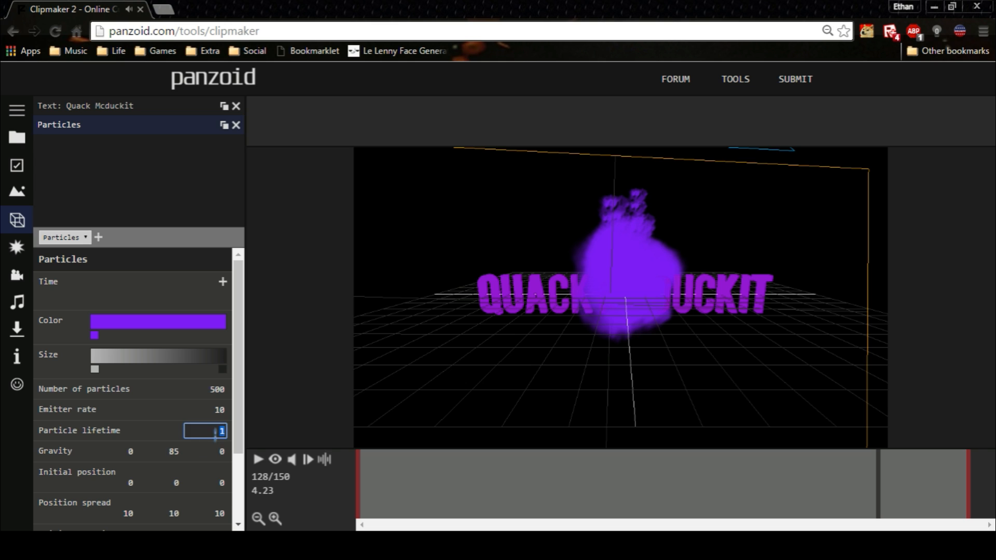
text(3)
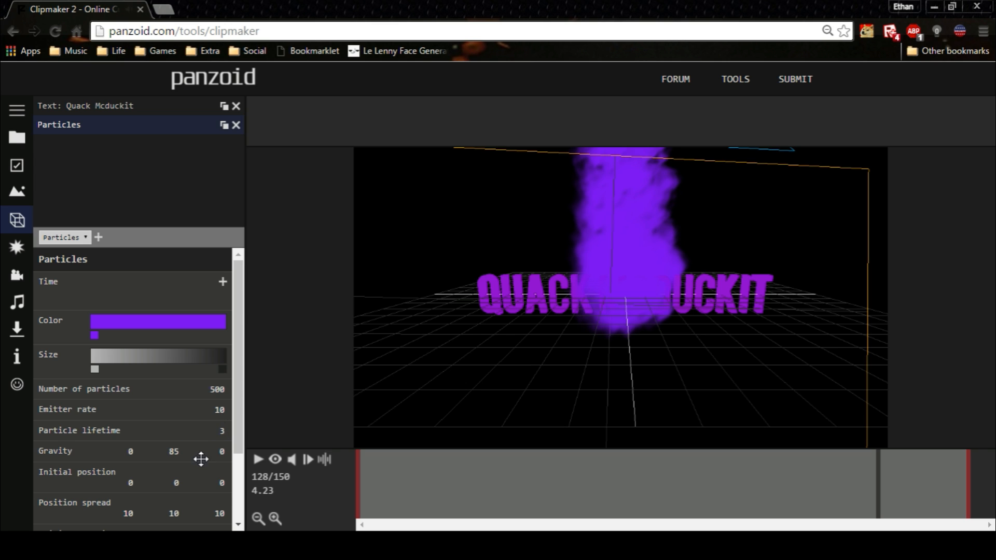
Set the number of particles to 10 and play the clip to preview it.
click(219, 389)
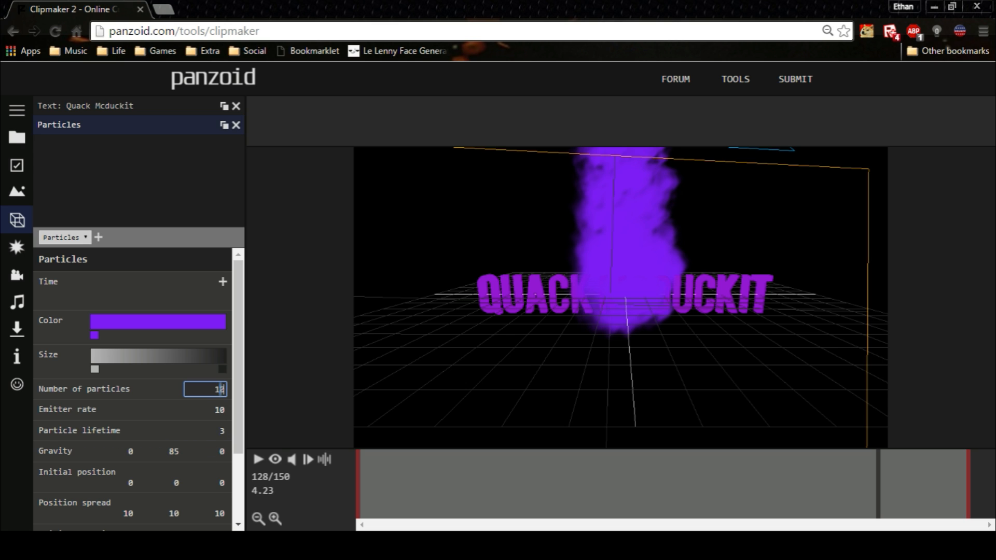
text(12)
key(Return)
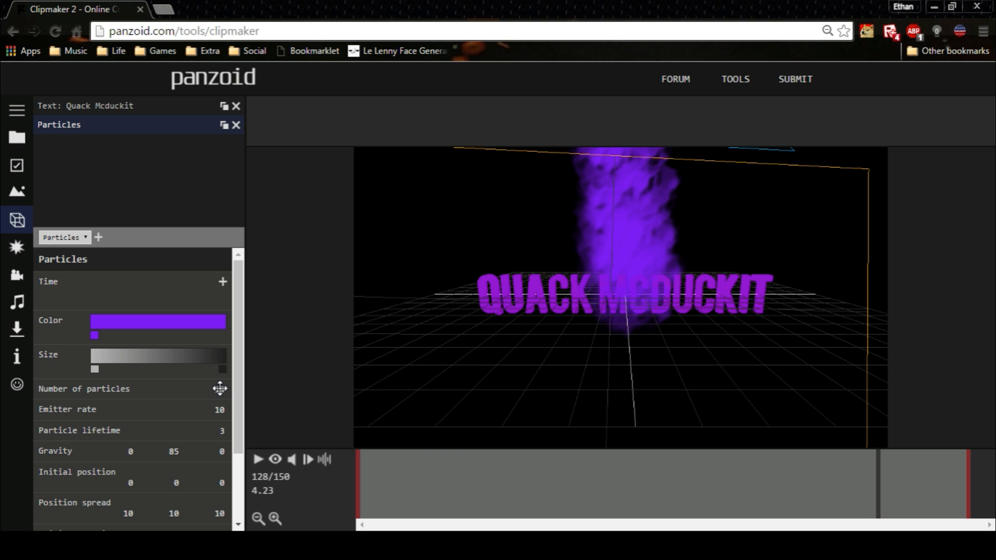
click(257, 460)
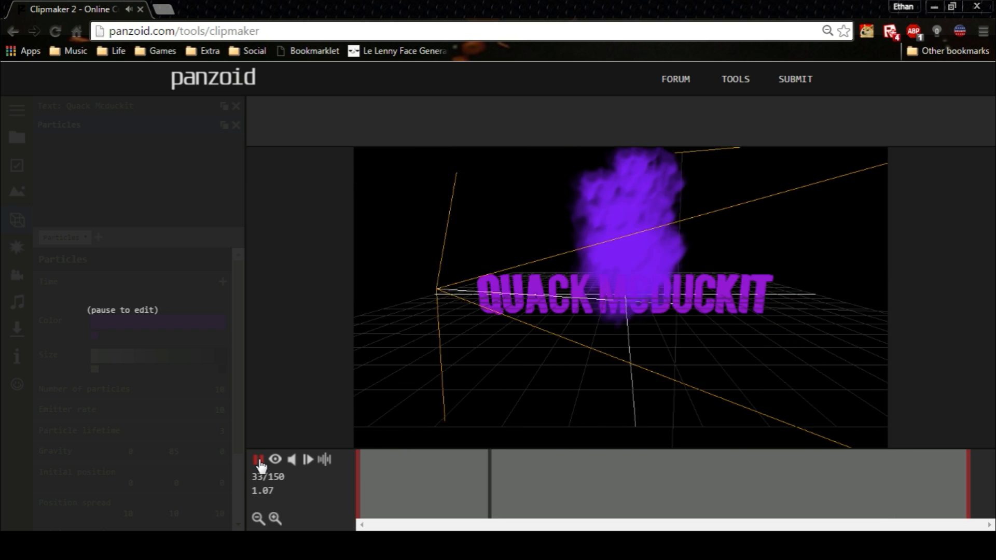
click(257, 459)
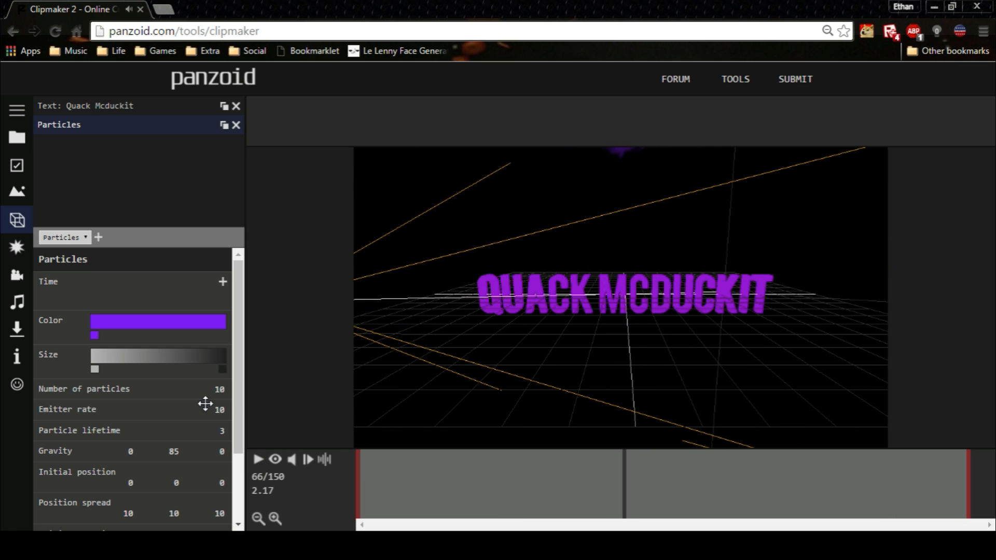
Set the number of particles to 50 and play the clip to preview the particles.
click(227, 387)
text(50)
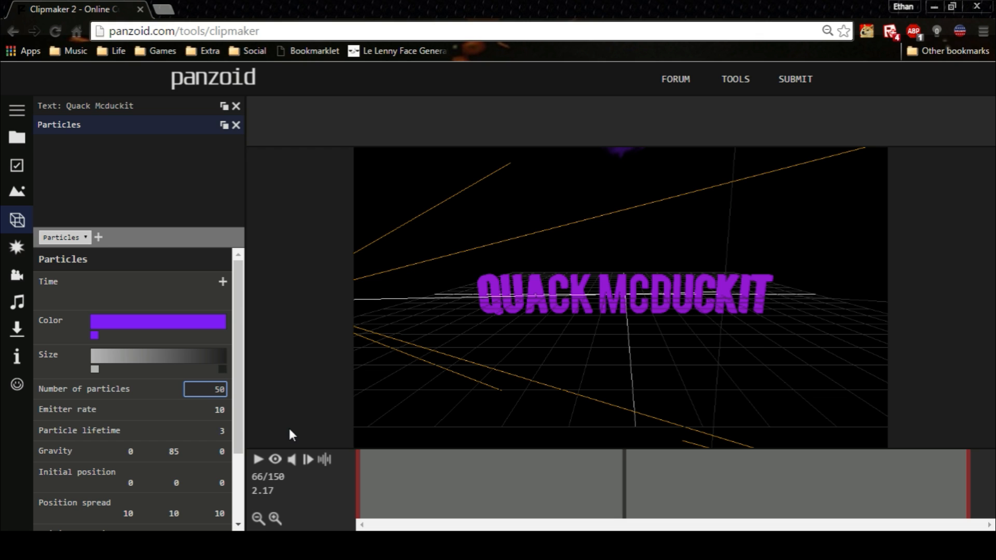
key(Return)
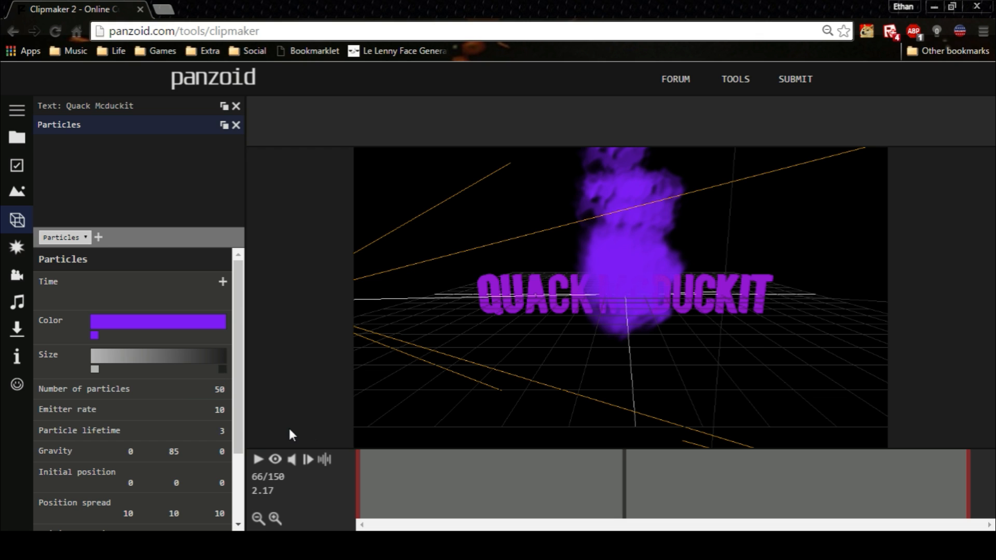
click(258, 460)
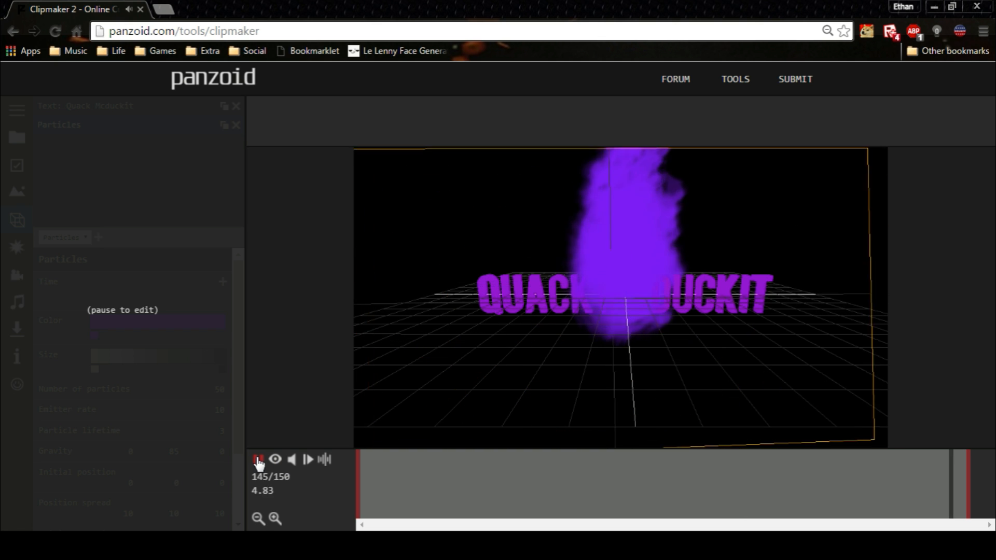
click(258, 460)
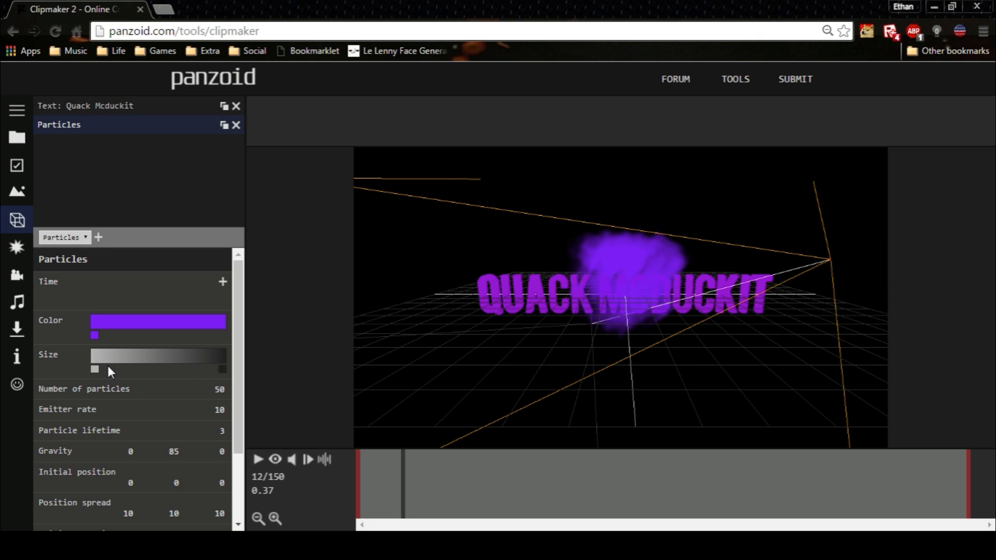
Extend the light tone across nearly the whole particle size gradient and set the particles' horizontal gravity to -41.
drag(94, 367, 254, 369)
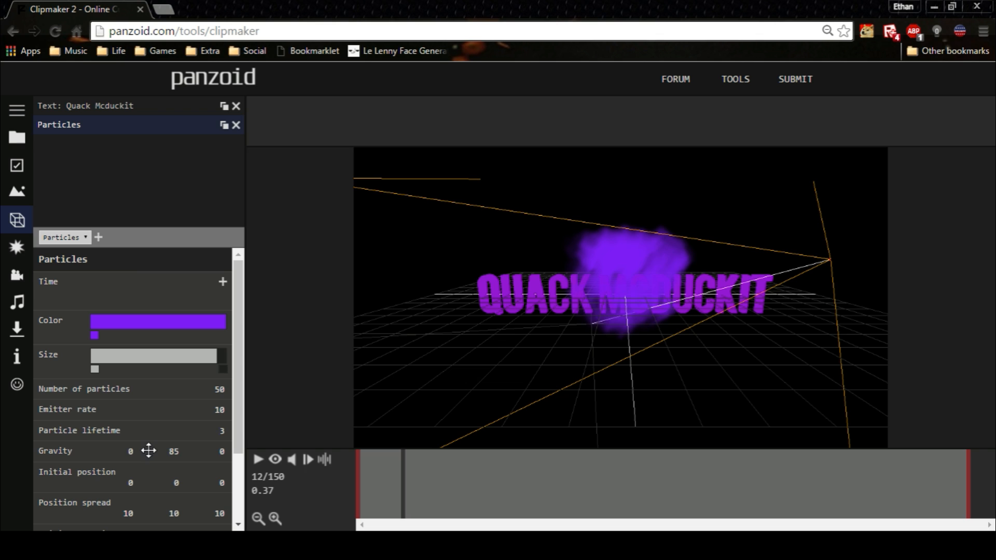
drag(136, 448, 148, 451)
drag(218, 447, 1, 462)
drag(148, 449, 31, 456)
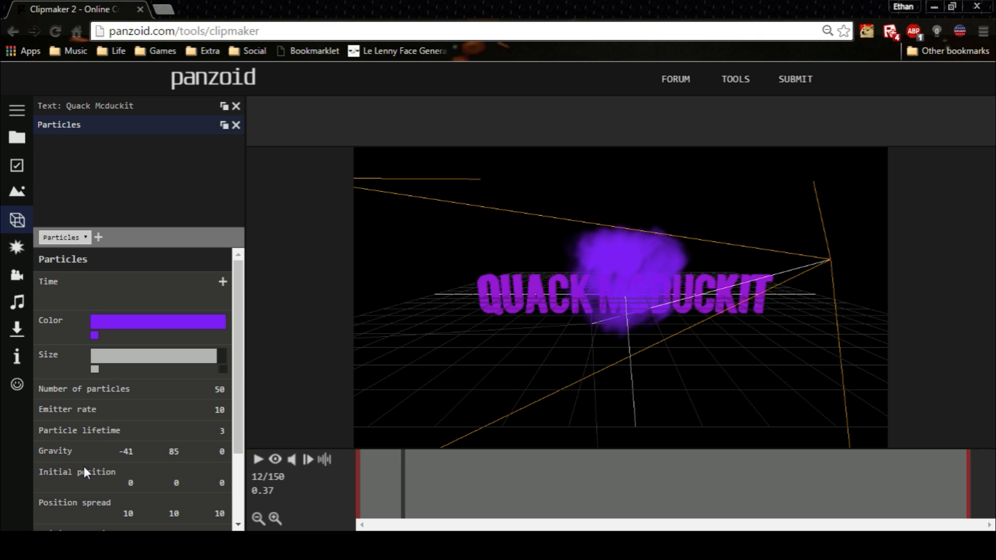
Set the particles' vertical gravity to 0 and play the clip to preview the sideways motion.
click(183, 453)
click(172, 452)
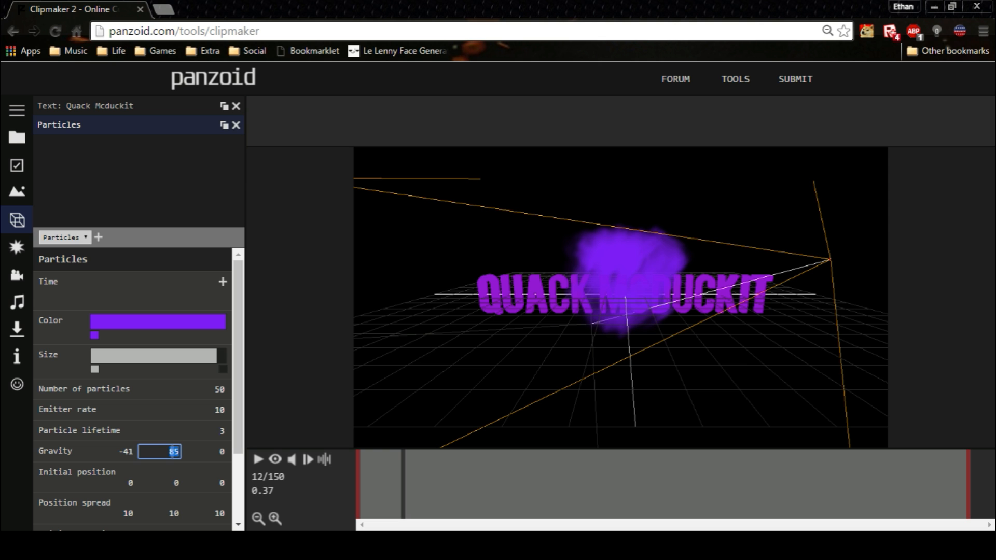
text(0)
key(Return)
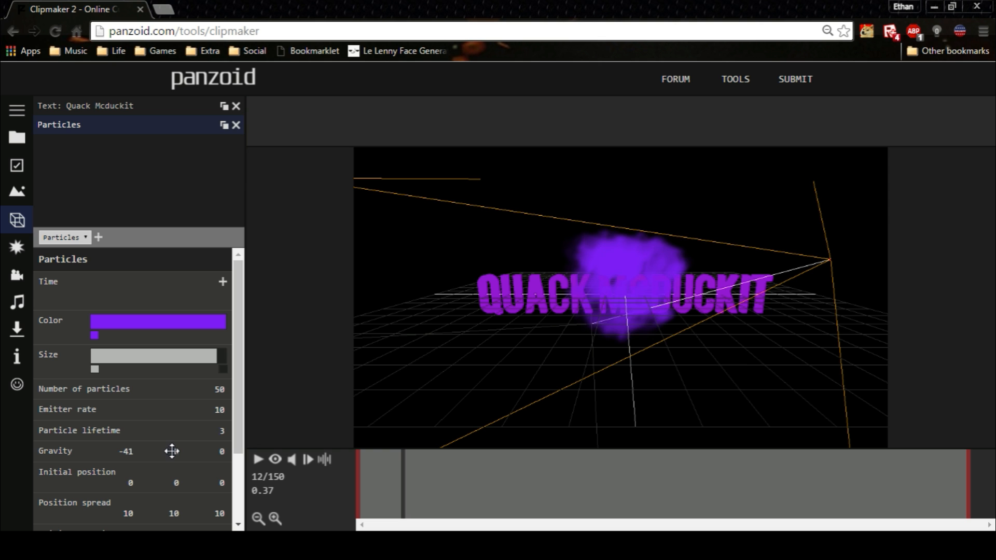
click(257, 459)
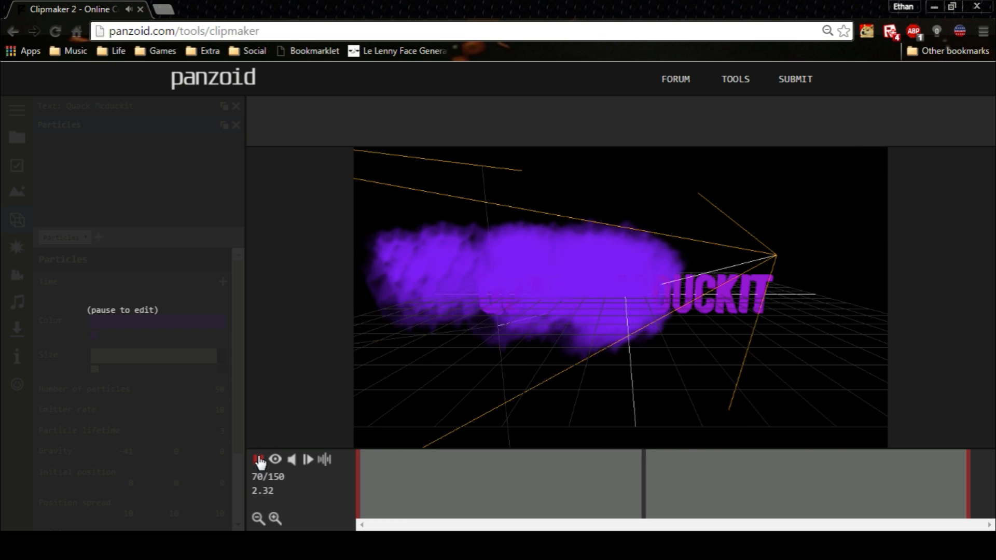
click(258, 459)
Try a horizontal gravity of 41 for the particles, and restore it to -41.
click(125, 452)
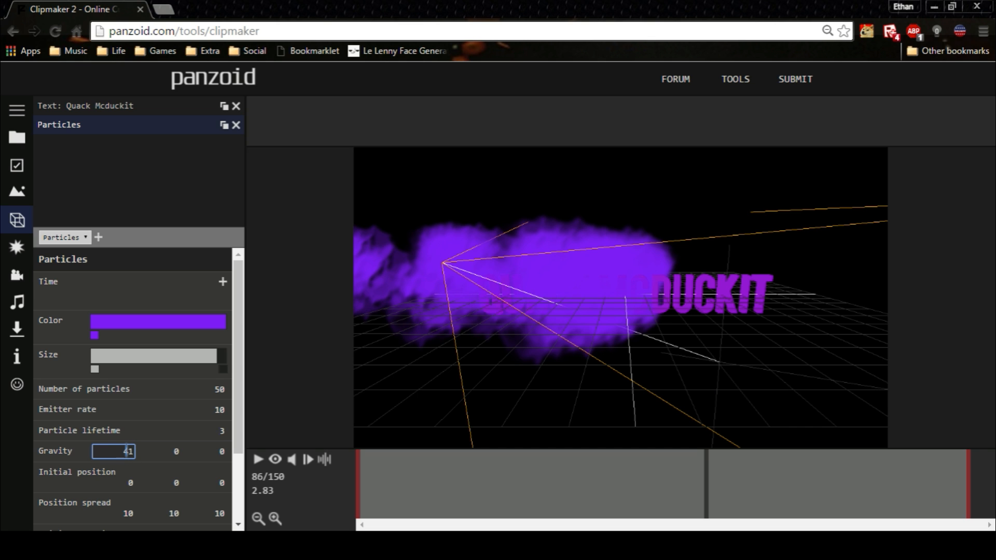
text(41)
key(Return)
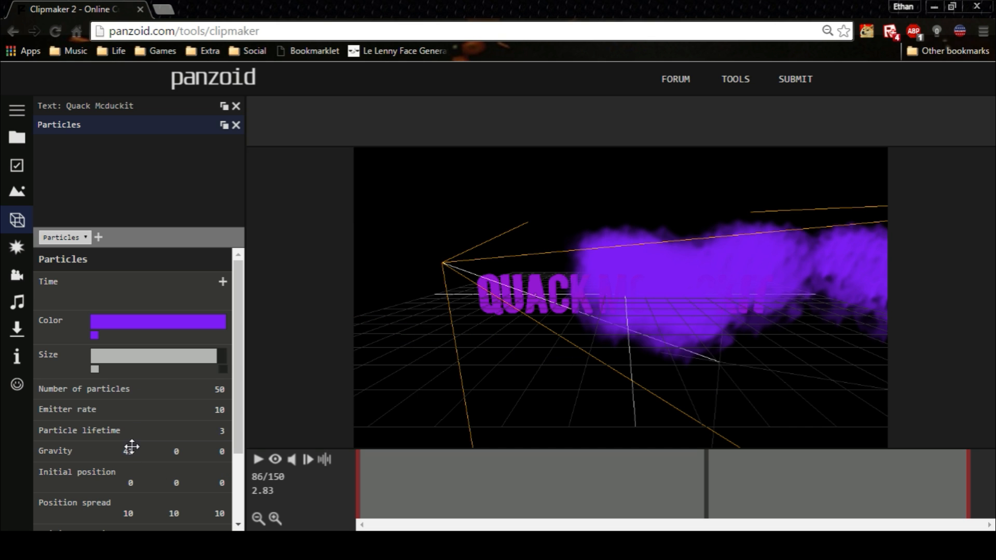
click(127, 451)
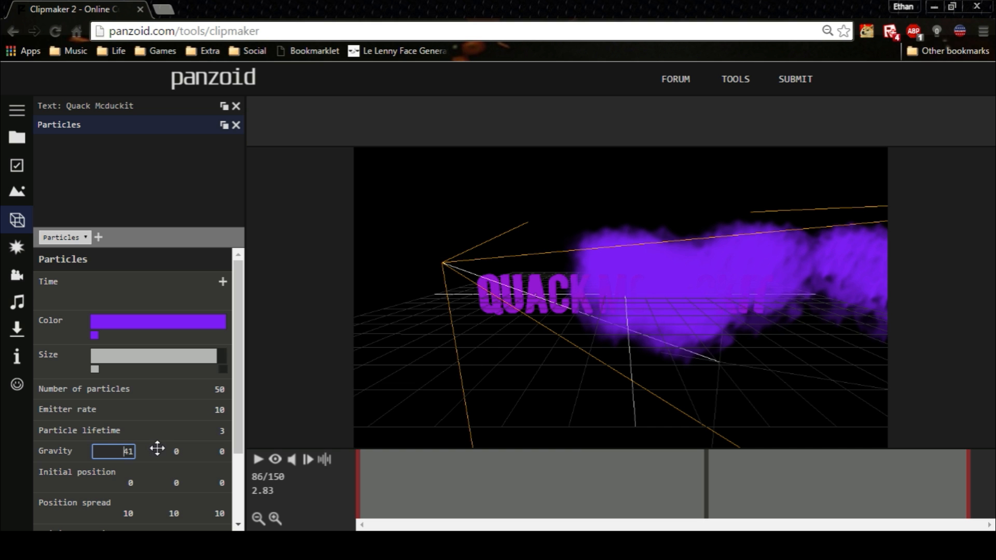
text(-)
key(Return)
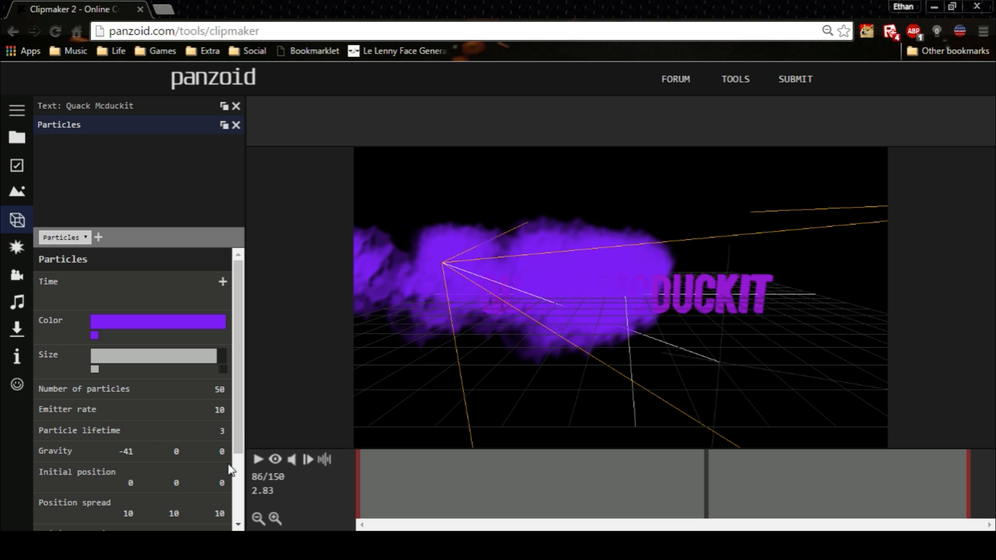
Try a depth gravity of -30 for the particles, and reset it to 0.
drag(223, 451, 4, 447)
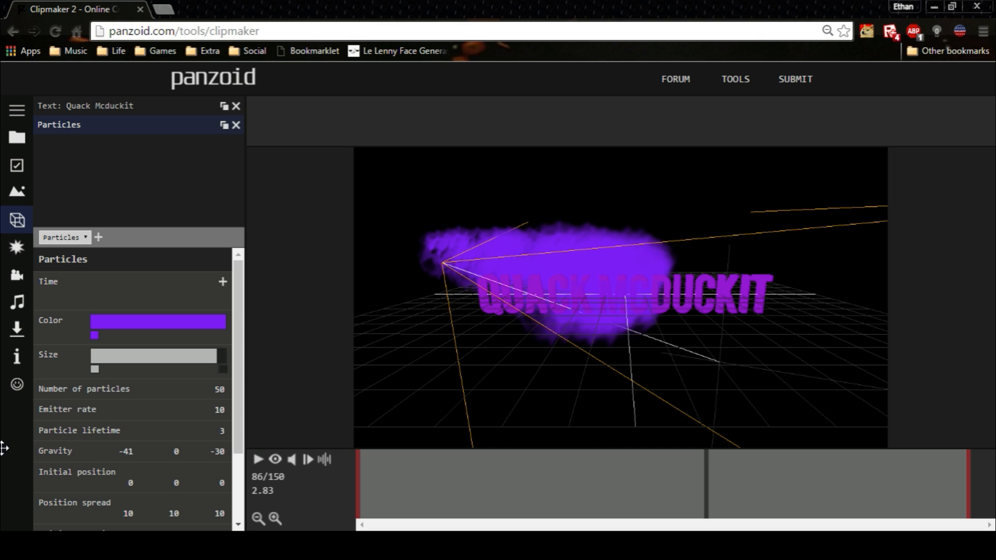
click(219, 450)
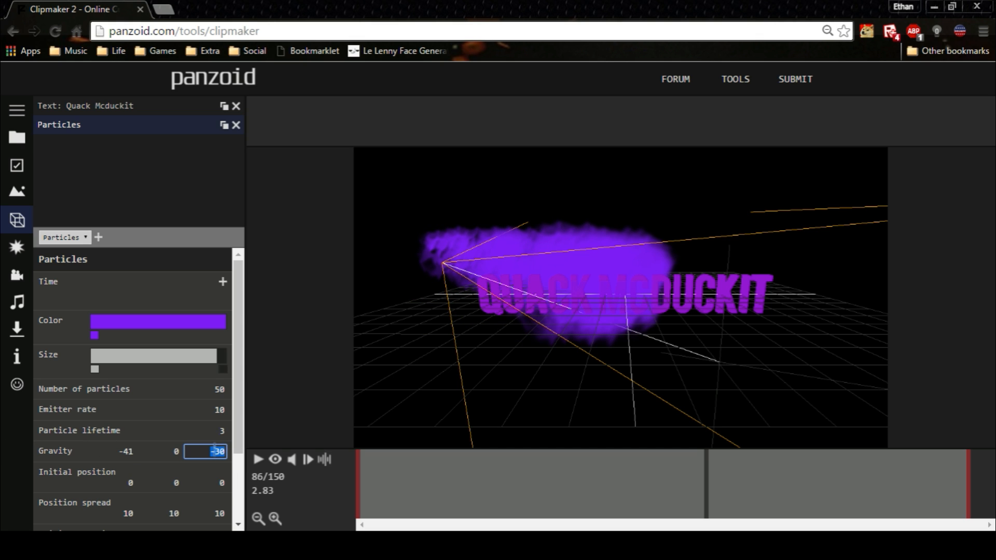
text(0)
key(Return)
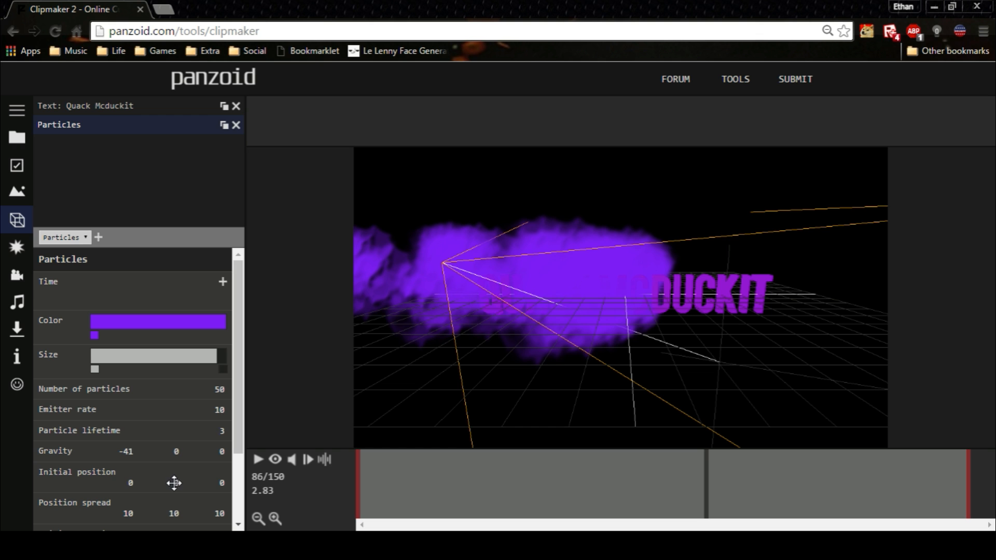
Try an initial particle position of 6, 4, -6, and reset all three values to 0.
mouse_move(174, 483)
mouse_down()
mouse_move(223, 484)
mouse_move(161, 488)
mouse_up()
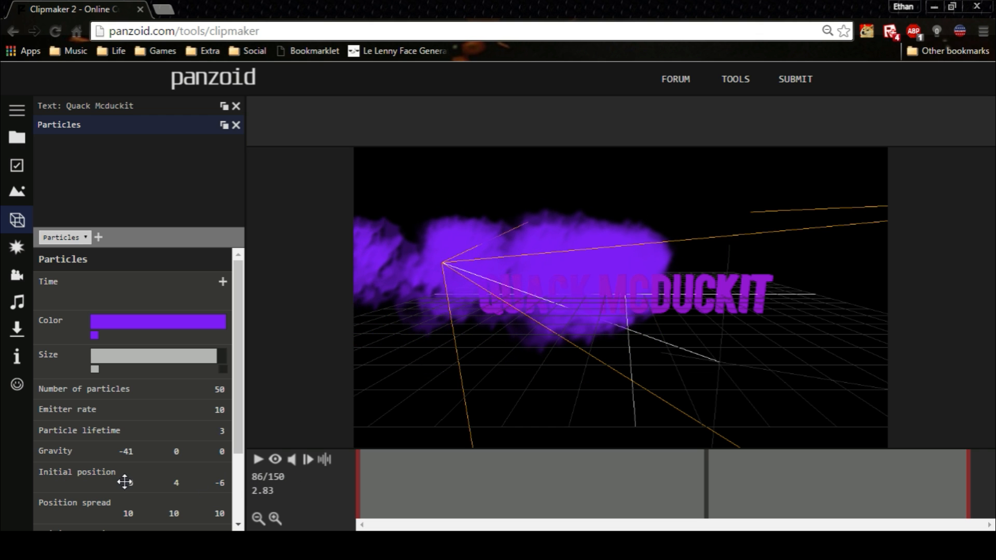
click(141, 482)
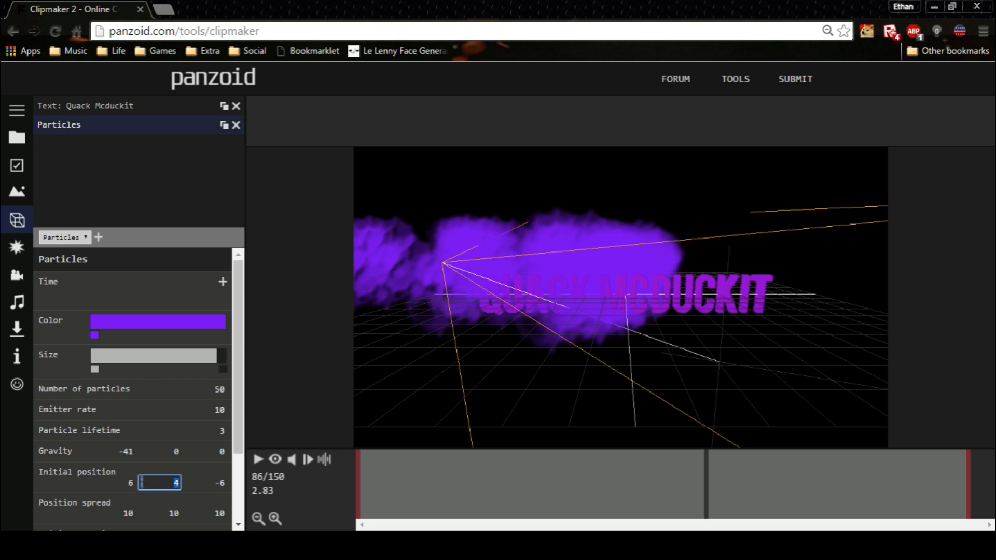
text(0)
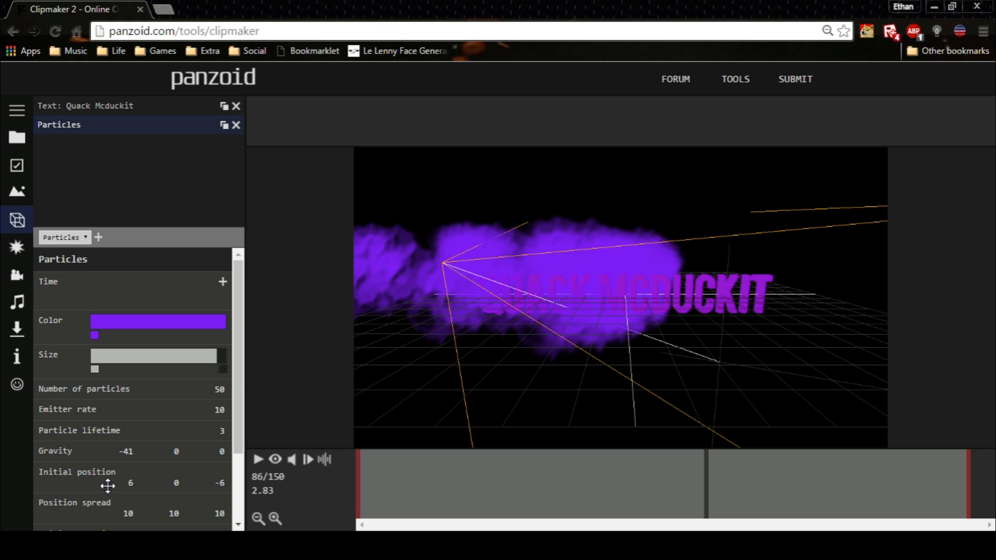
click(131, 483)
text(0)
key(Return)
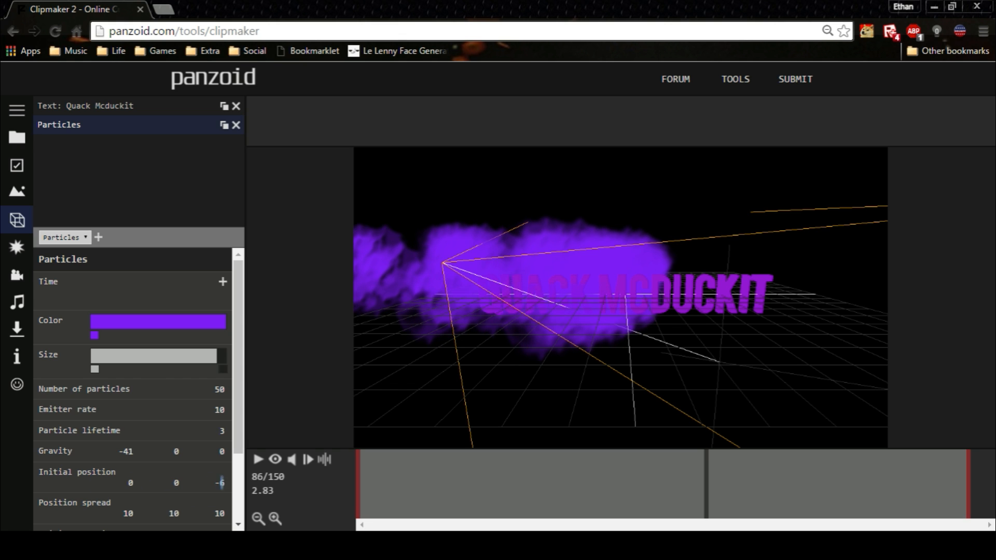
text(0)
key(Return)
Set the particles' vertical position spread to 111, play the clip to preview it, and return to frame 1.
scroll(185, 490, down, 2)
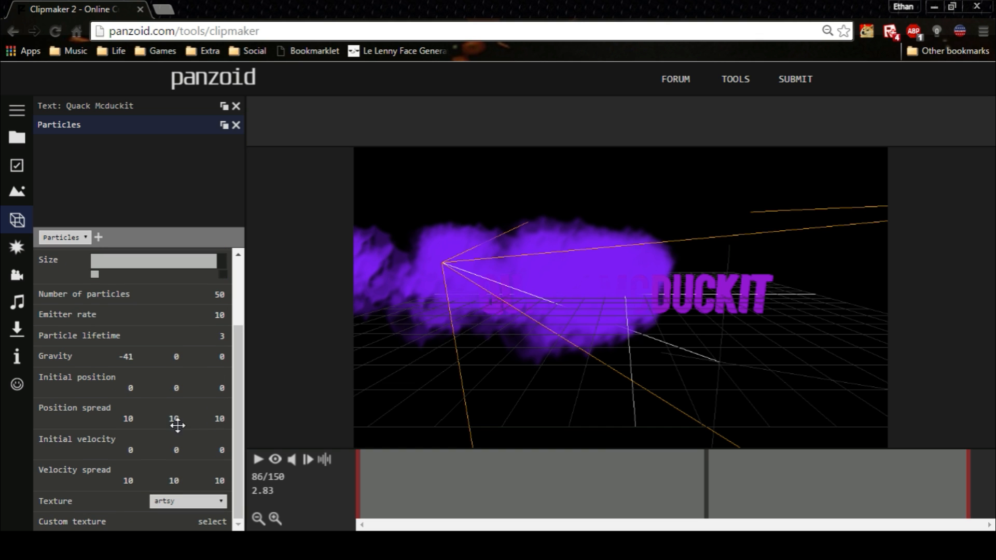
drag(176, 421, 904, 412)
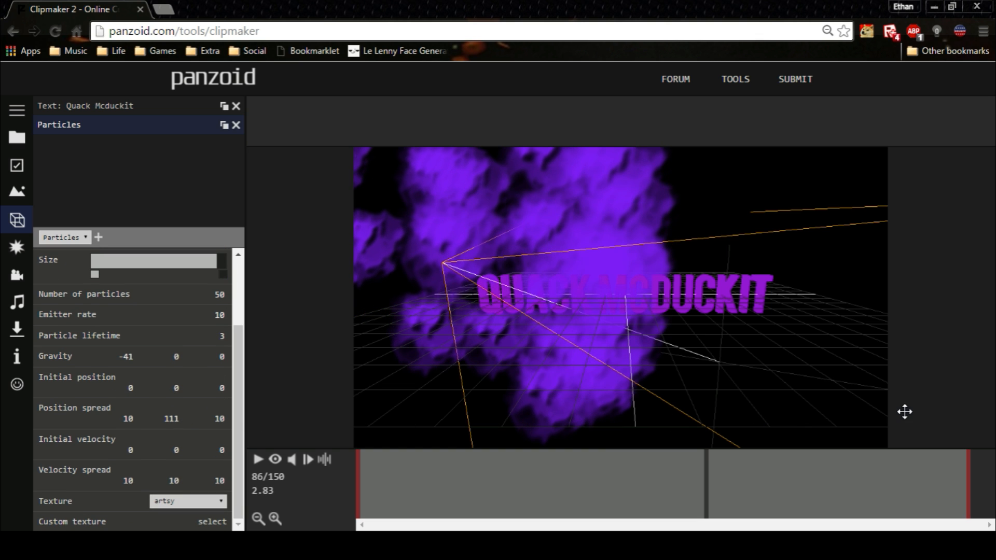
click(258, 458)
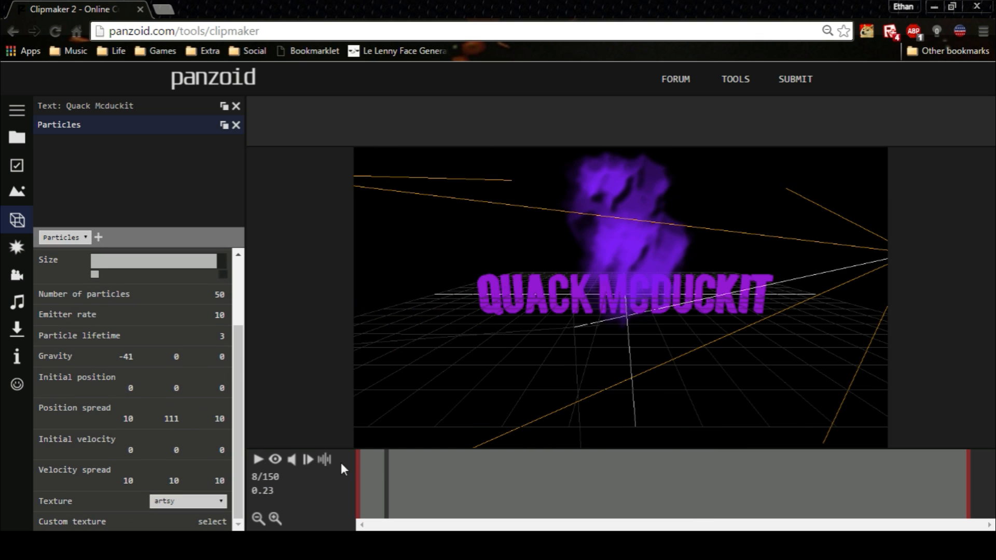
click(257, 458)
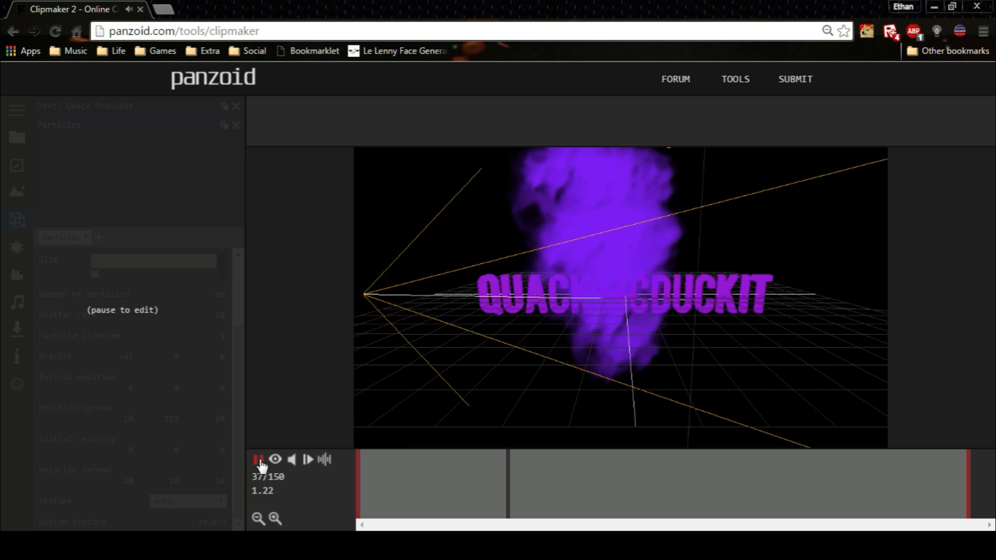
click(258, 459)
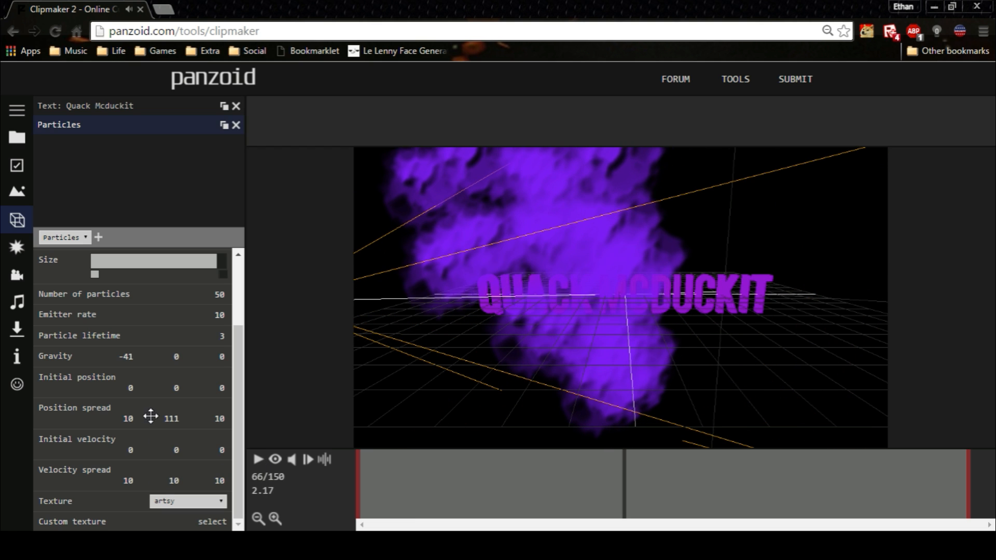
click(357, 485)
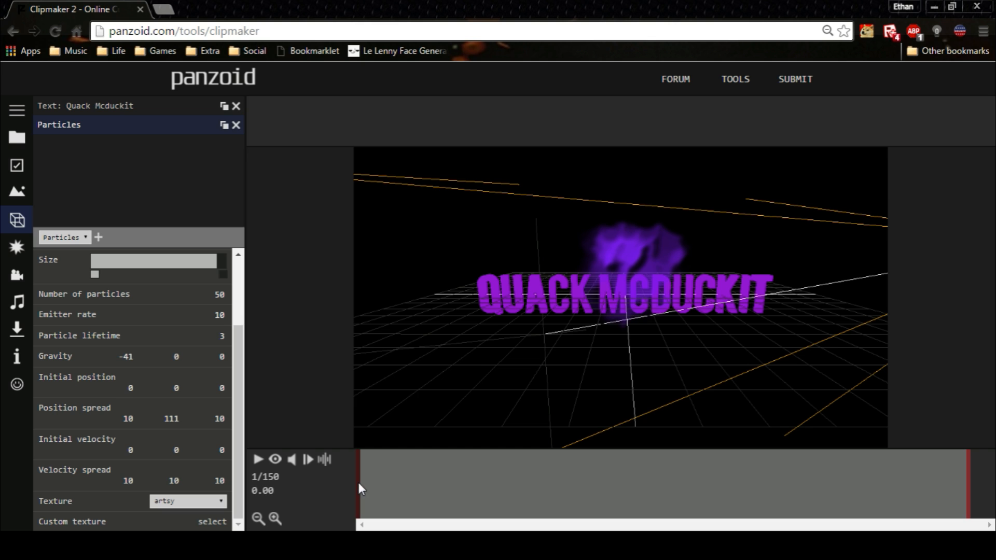
Set the particles' vertical position spread to 1 and play the clip to preview it.
click(175, 418)
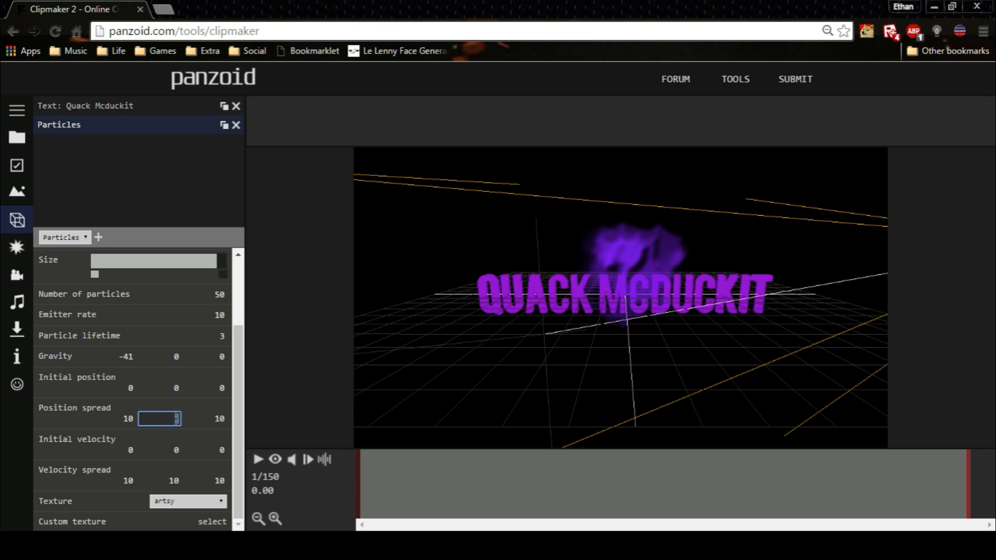
text(1)
key(Return)
click(257, 460)
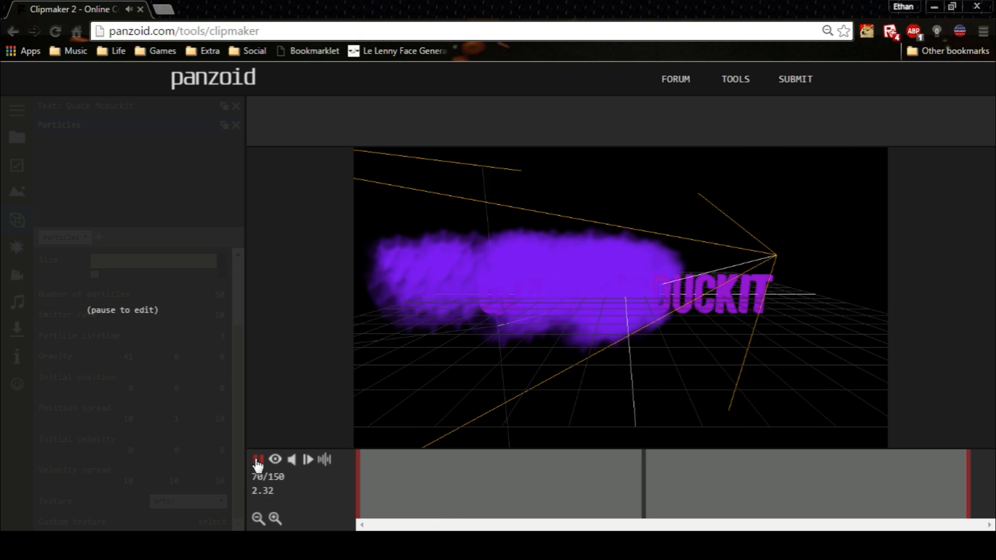
click(258, 459)
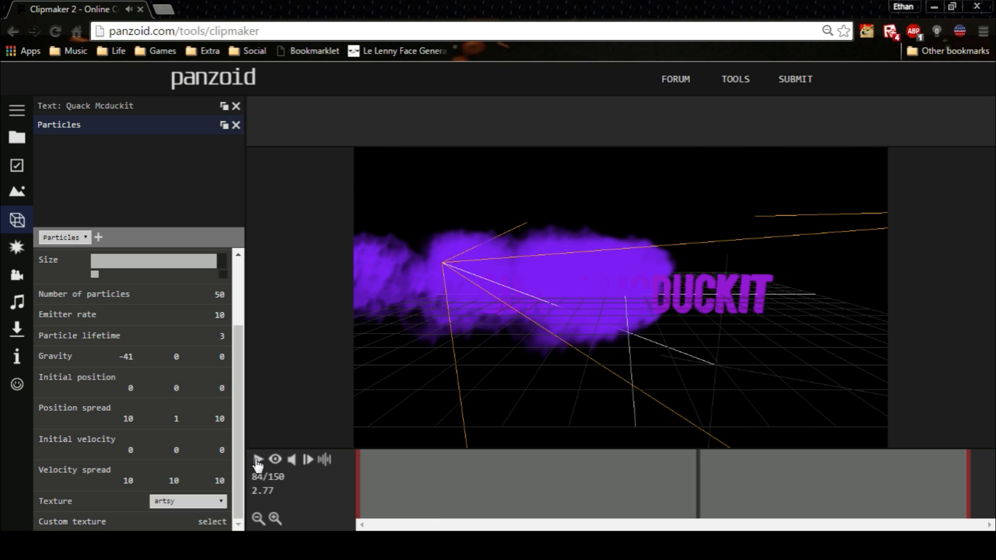
Set the particles' vertical position spread to 10, try depth spreads of 13 and 0, and restore the depth spread to 10.
click(177, 423)
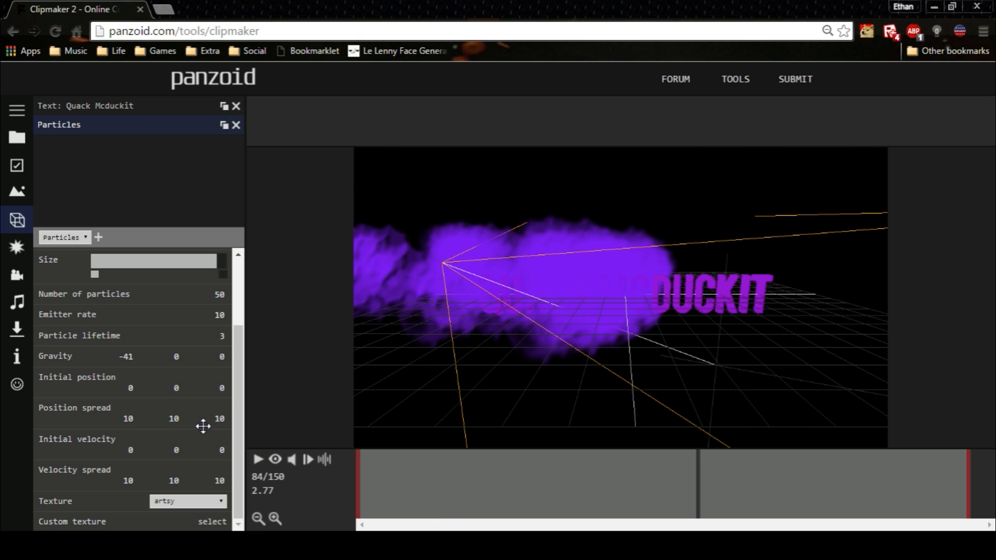
mouse_move(219, 420)
mouse_down()
mouse_move(860, 415)
mouse_move(177, 416)
mouse_move(225, 417)
mouse_up()
click(224, 417)
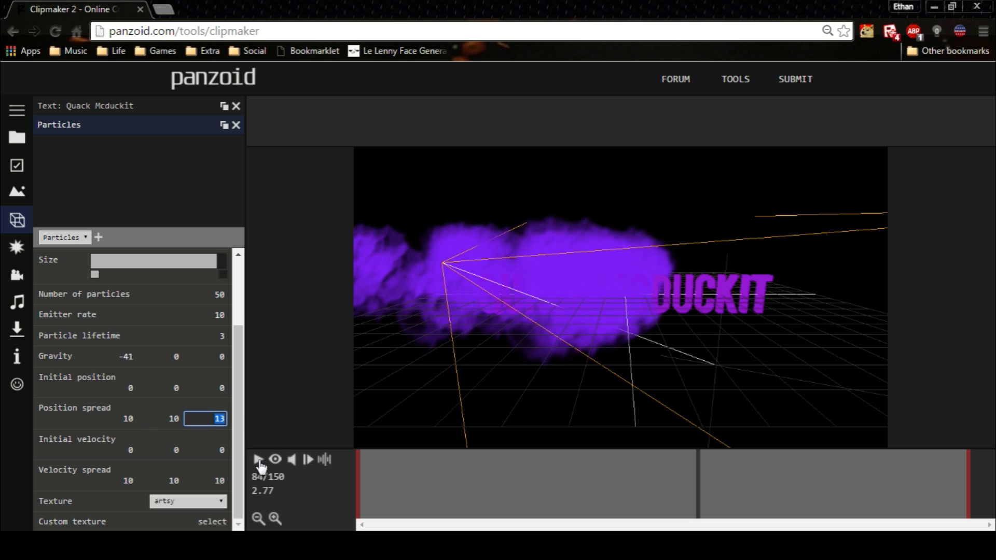
drag(521, 219, 349, 407)
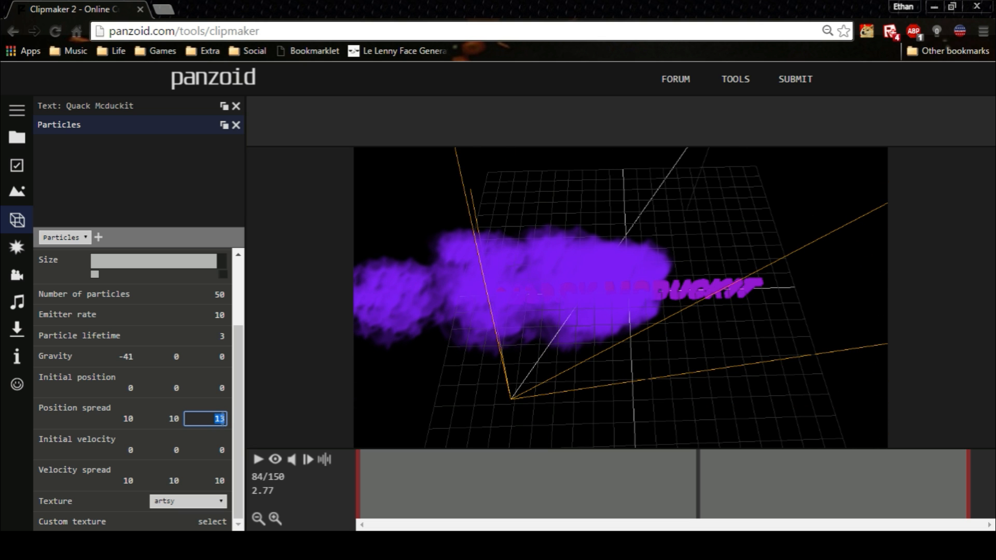
drag(219, 418, 69, 399)
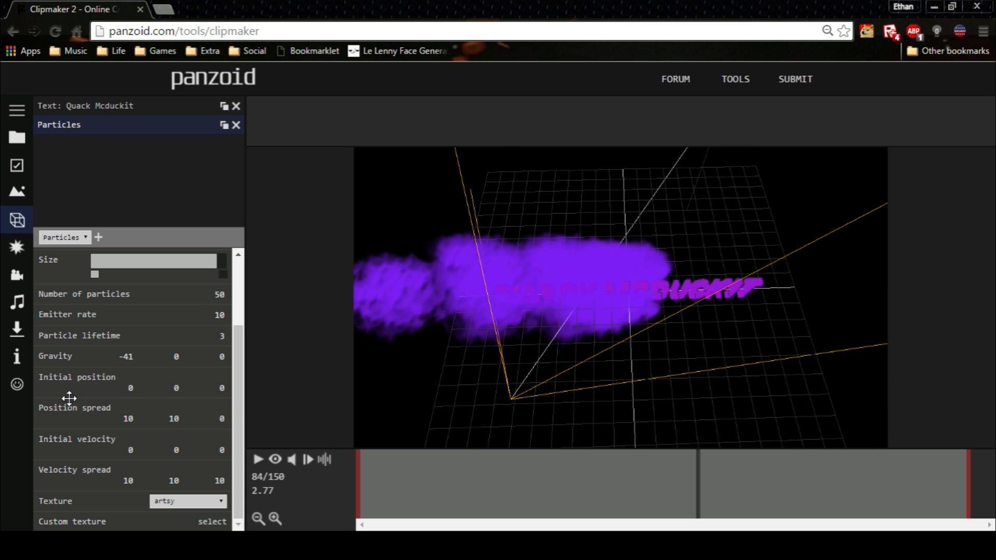
click(222, 418)
text(10)
key(Return)
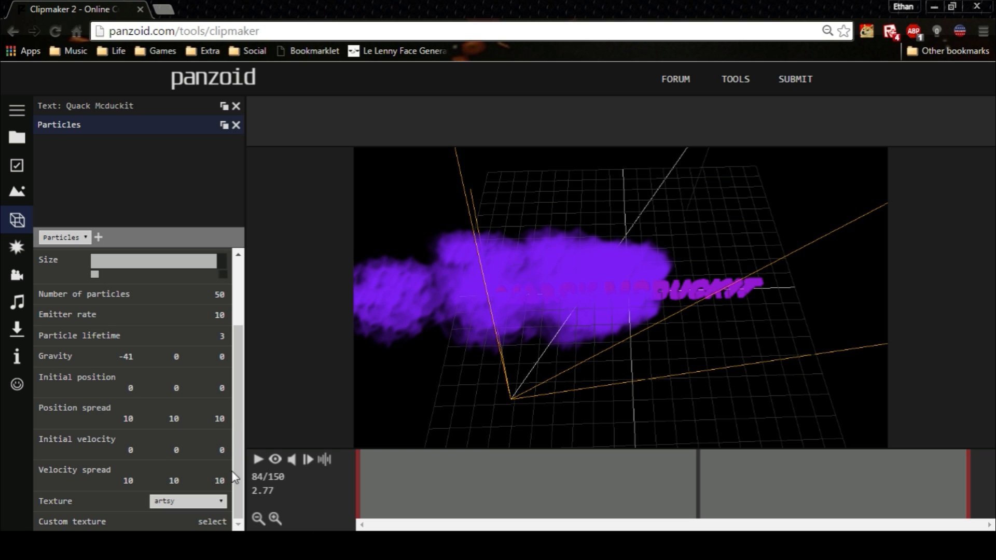
Try a horizontal position spread of 0 for the particles, and restore it to 10.
drag(133, 418, 75, 438)
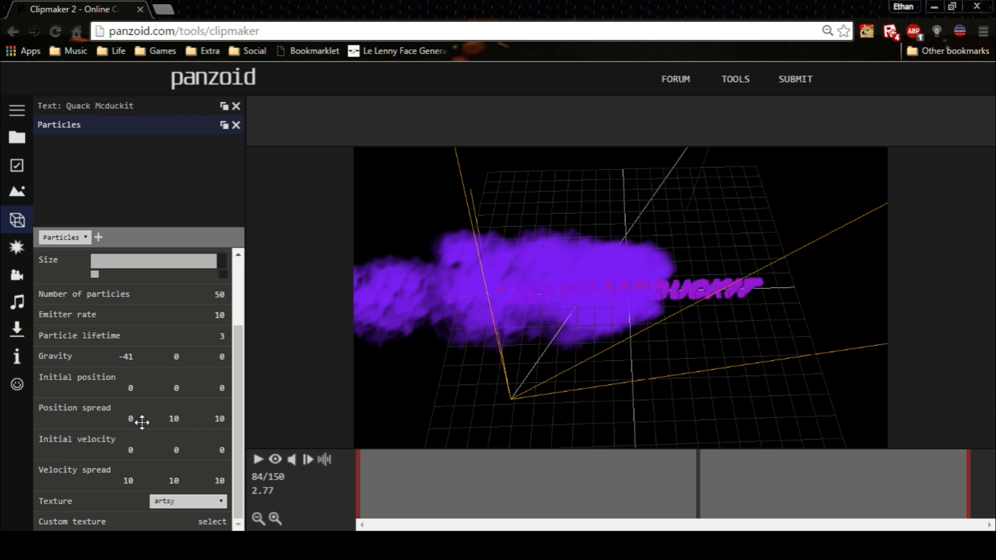
click(127, 412)
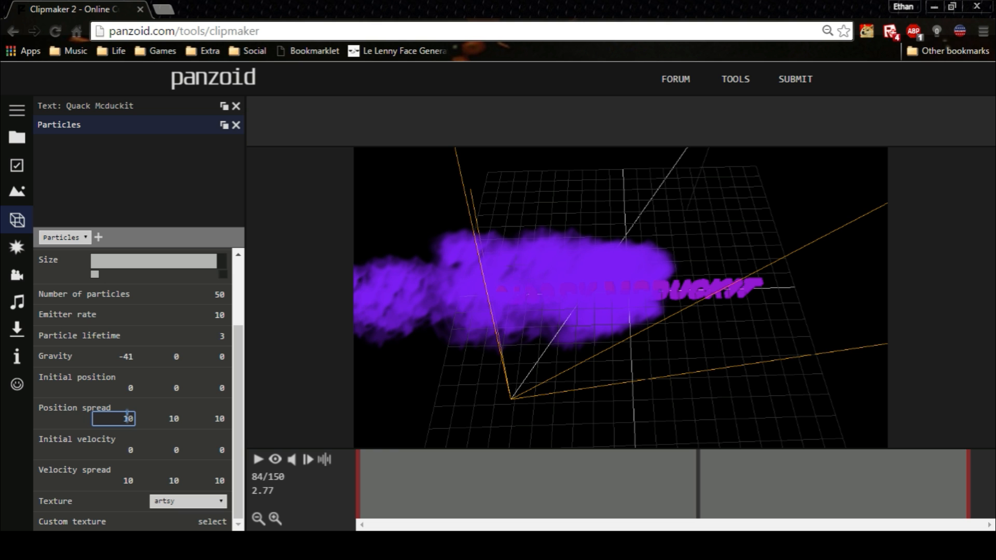
key(Return)
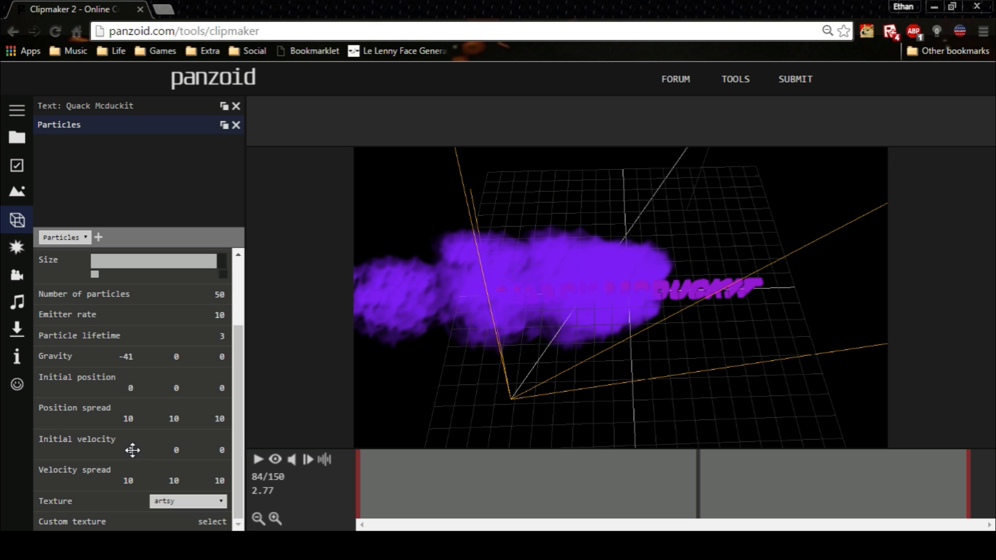
Try a horizontal initial velocity of 105 for the particles, play the clip to preview it, and reset the velocity to 0.
drag(129, 449, 871, 444)
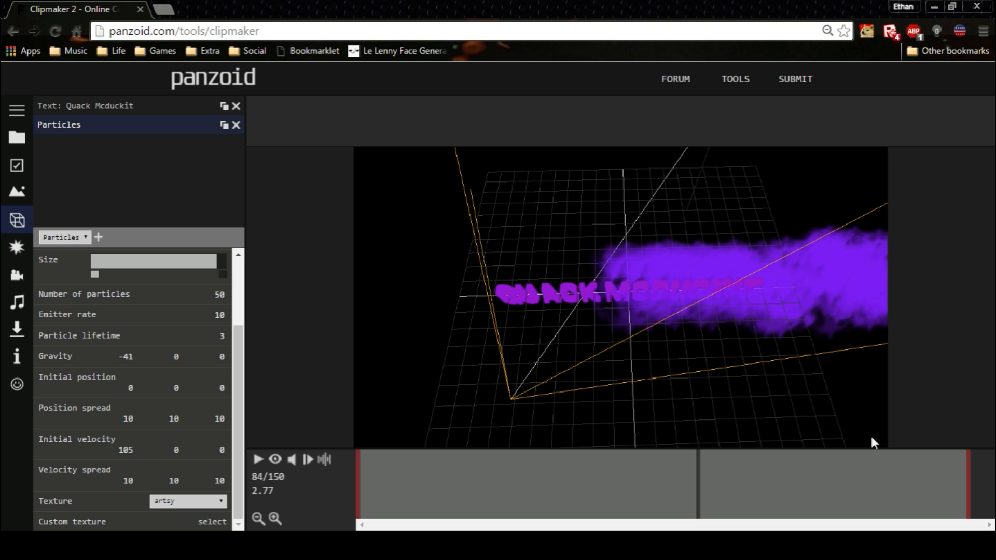
click(259, 459)
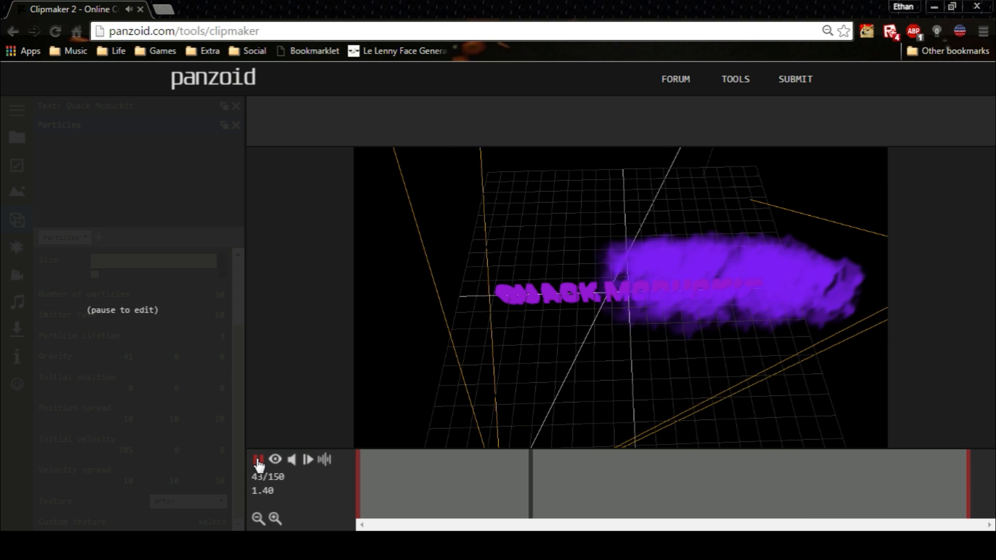
click(258, 460)
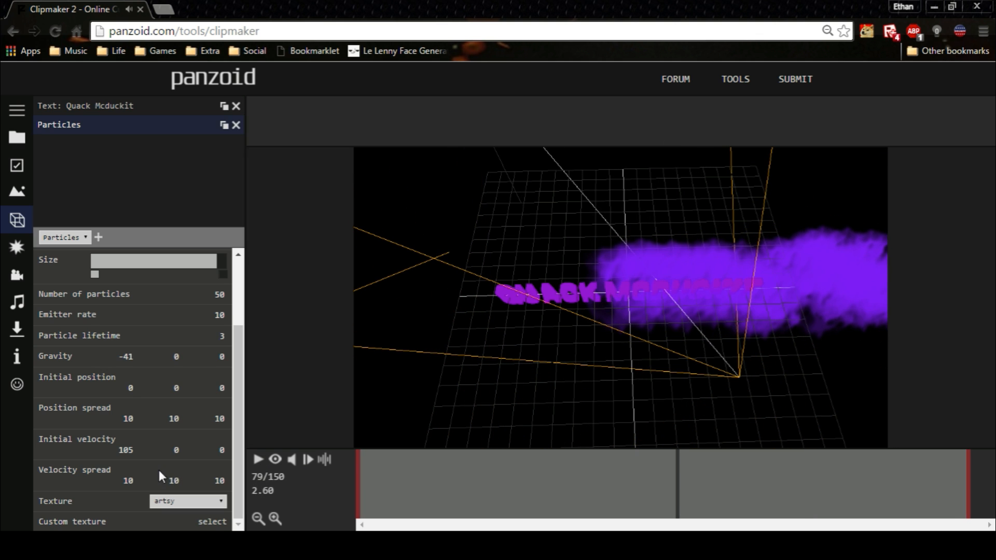
click(128, 448)
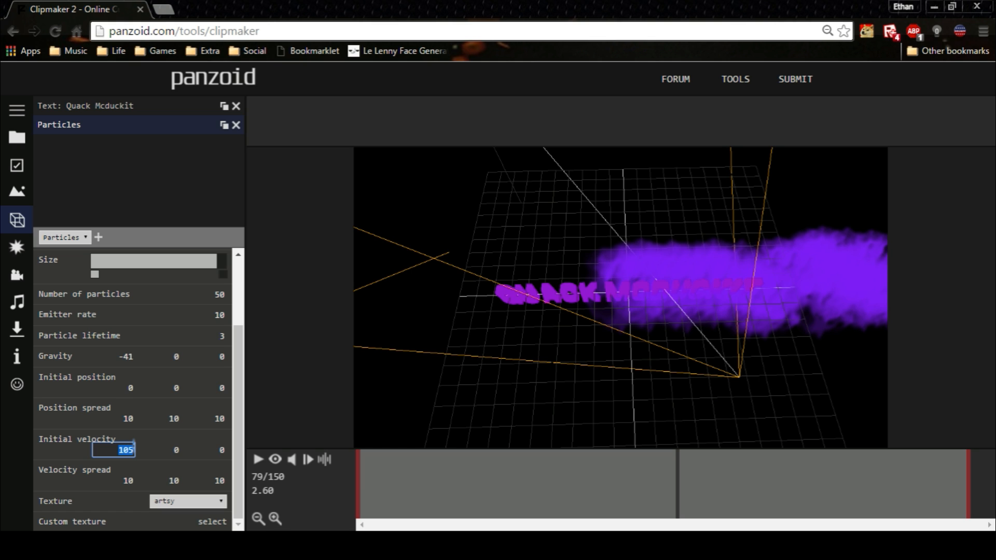
text(0)
key(Return)
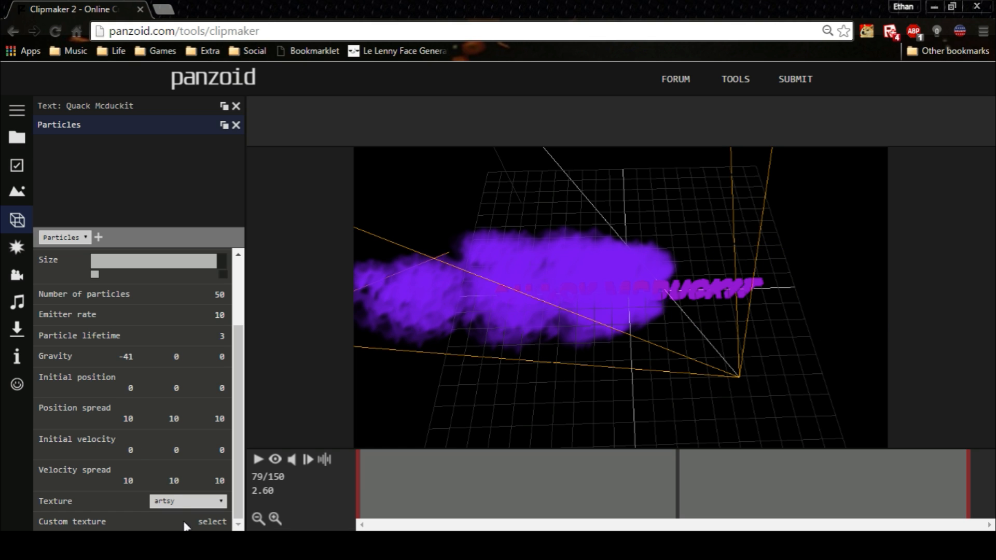
Try the flash3 and waterfall textures on the particles, playing the clip to preview each one.
click(167, 505)
click(179, 406)
click(258, 459)
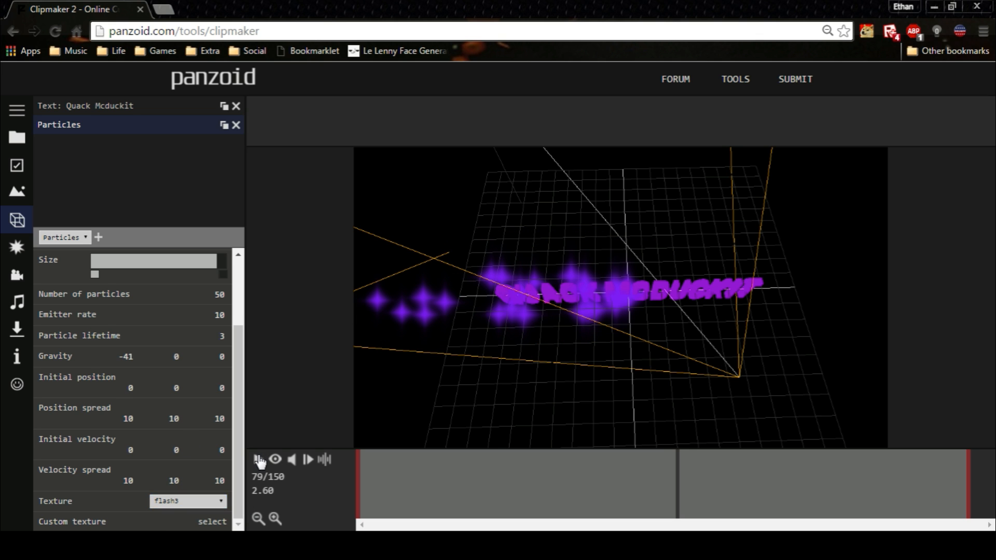
click(258, 460)
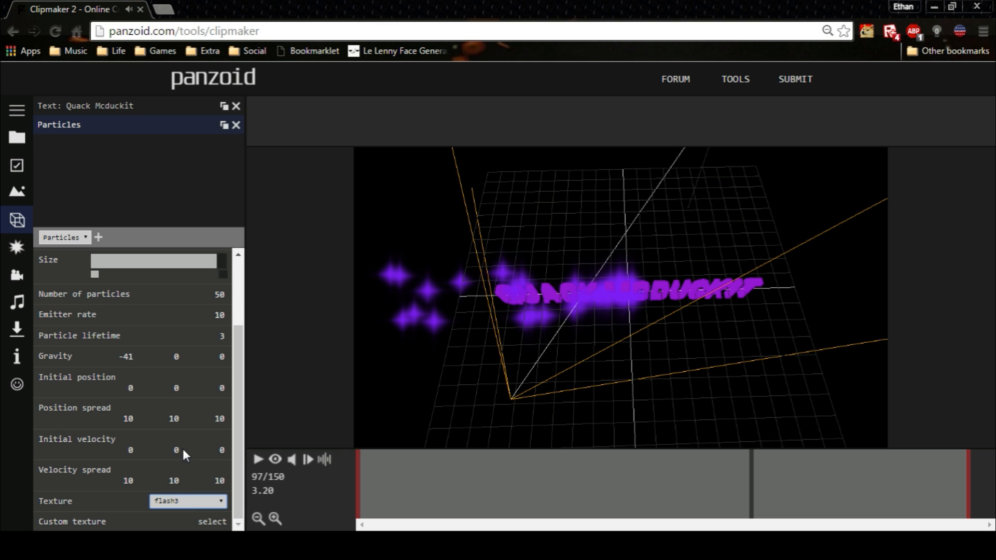
click(177, 491)
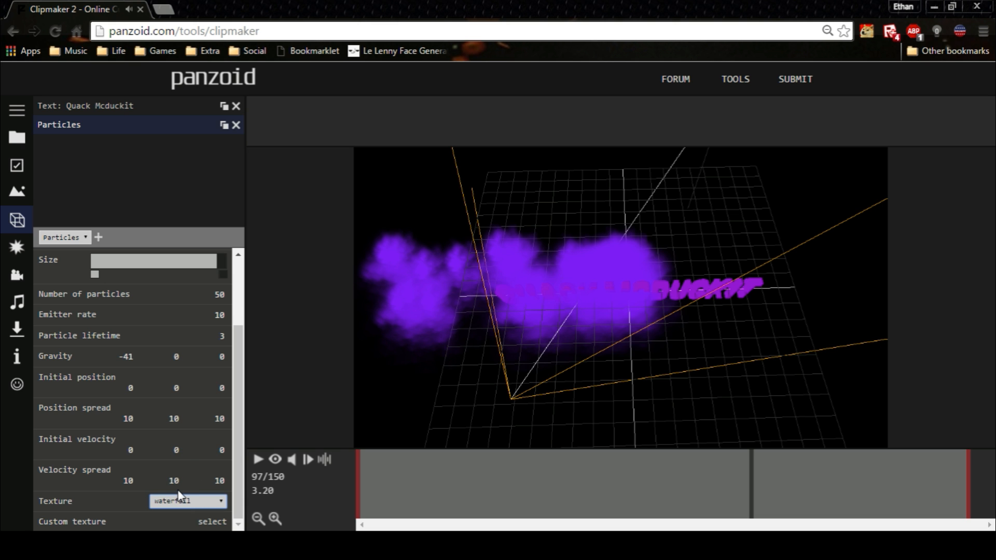
click(258, 459)
click(258, 459)
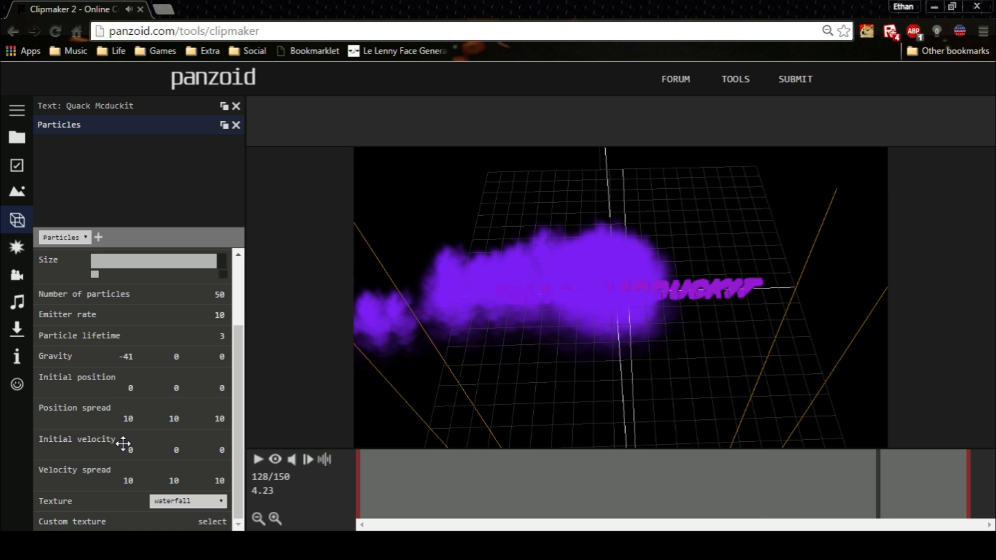
Load a dog picture as the particles' custom texture and play the clip to preview it.
click(211, 521)
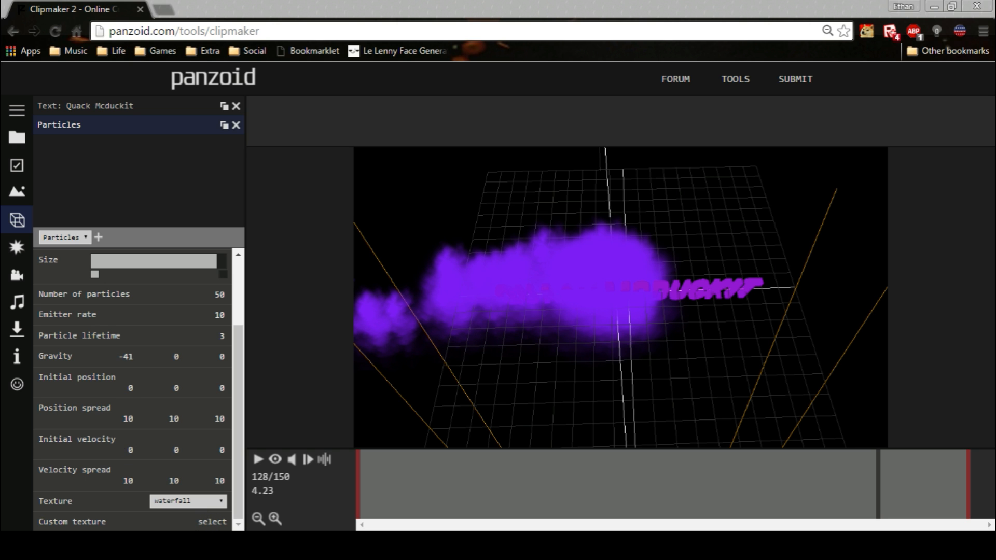
click(258, 460)
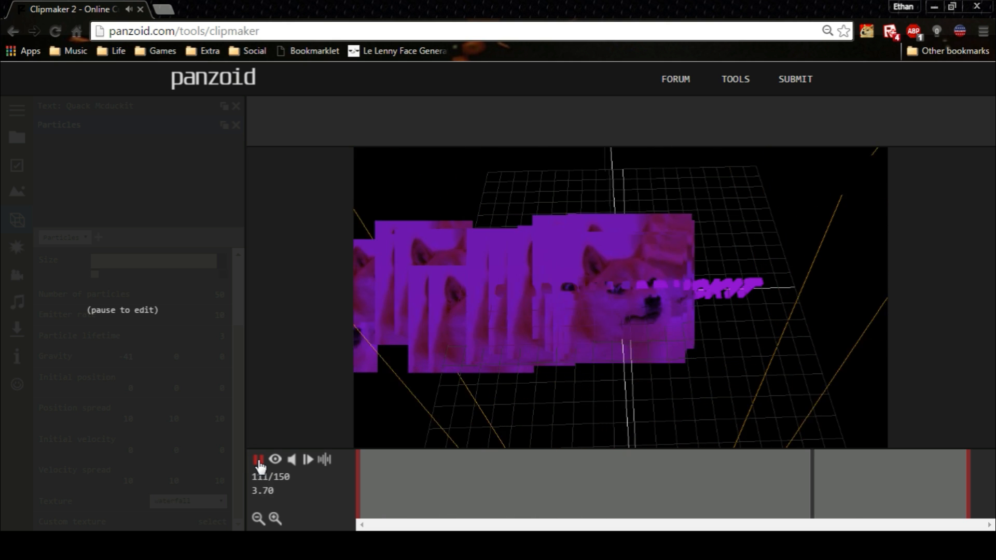
click(257, 460)
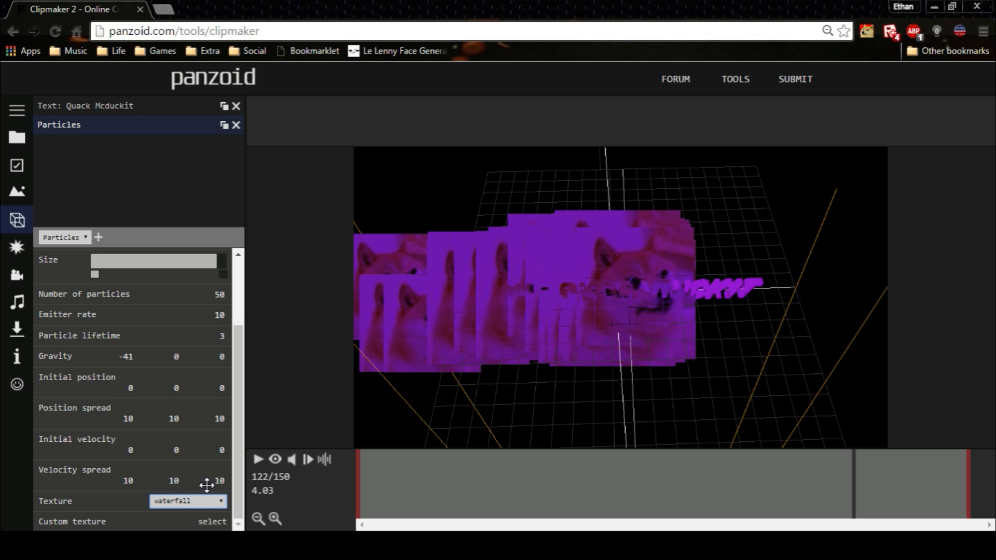
Replace the custom particle texture with twisted, and change it to waterfall.
click(182, 501)
click(176, 476)
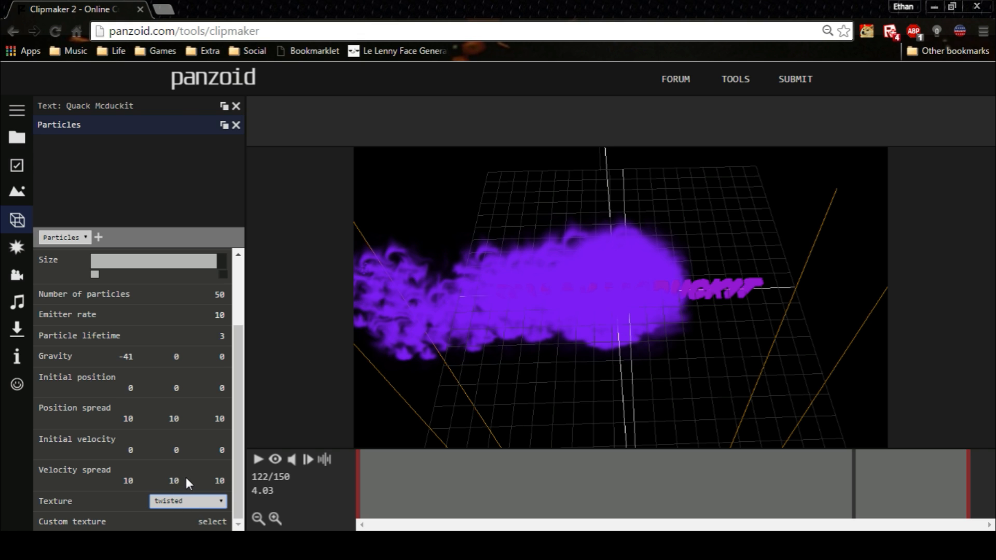
click(177, 493)
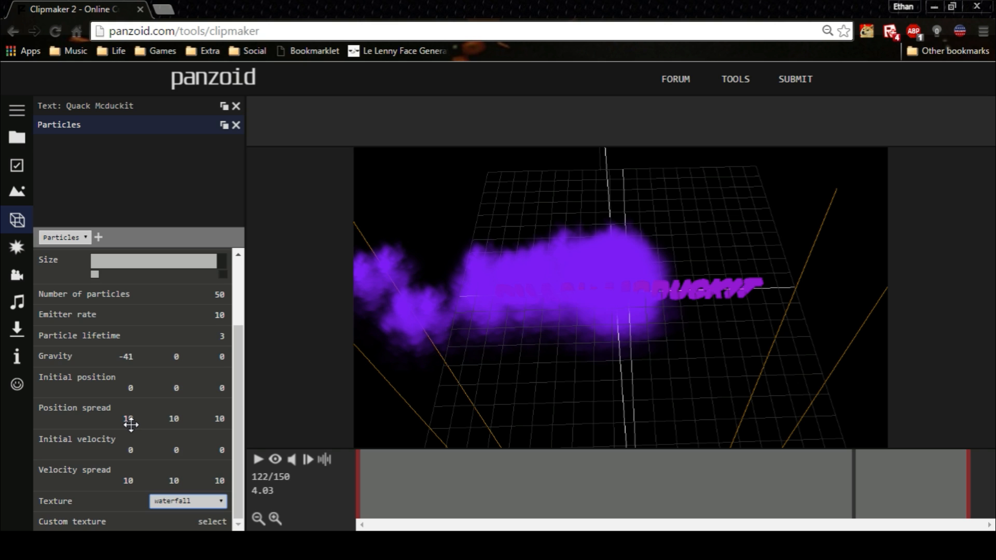
Switch the preview to the camera's view of the scene.
scroll(131, 424, up, 3)
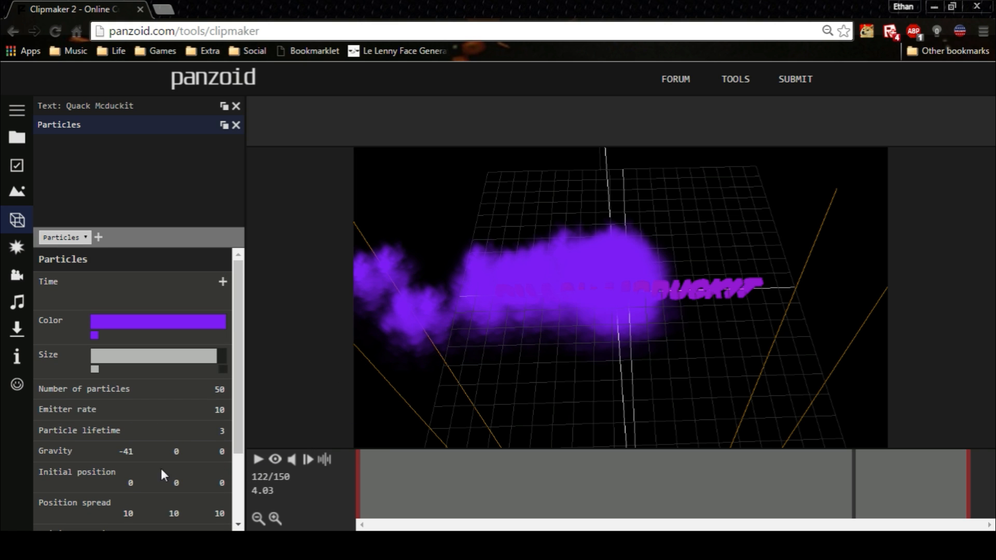
click(276, 459)
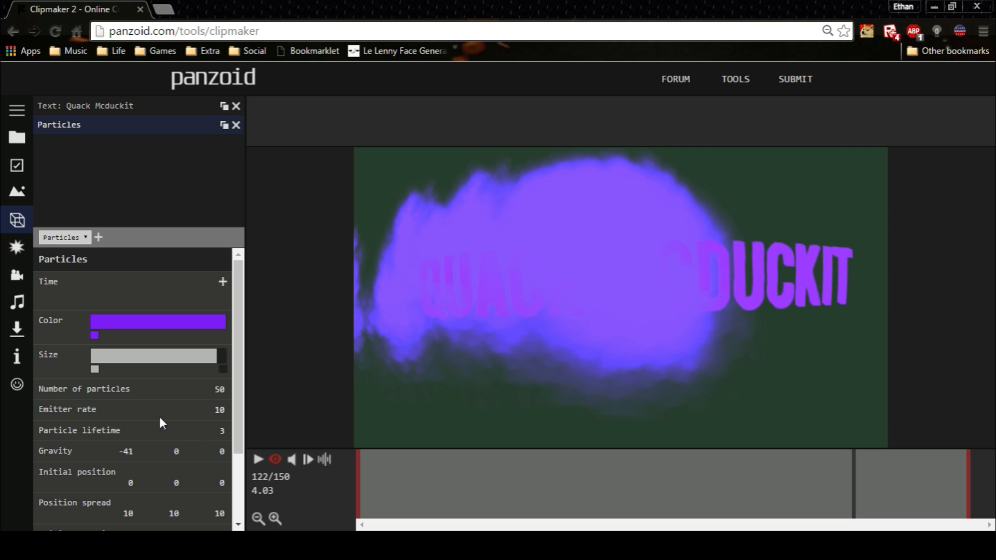
scroll(167, 441, down, 2)
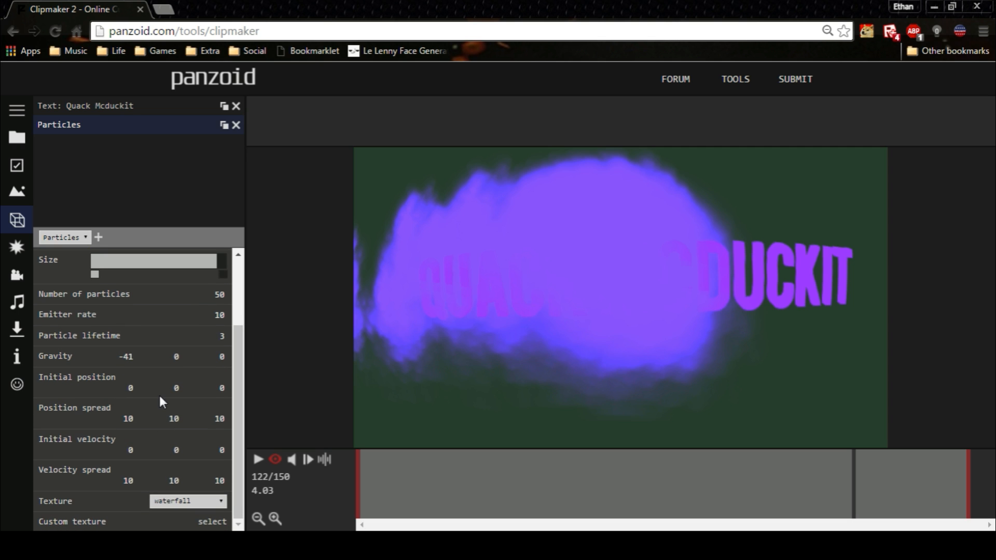
Set the particles' vertical initial position to -34 and vertical position spread to 0, and play the clip to preview it.
drag(178, 391, 3, 426)
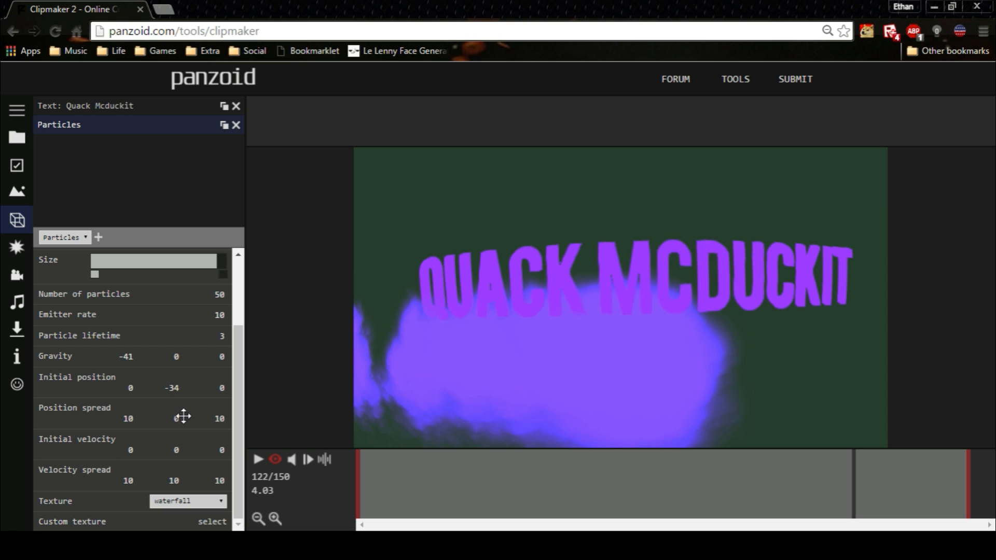
click(258, 459)
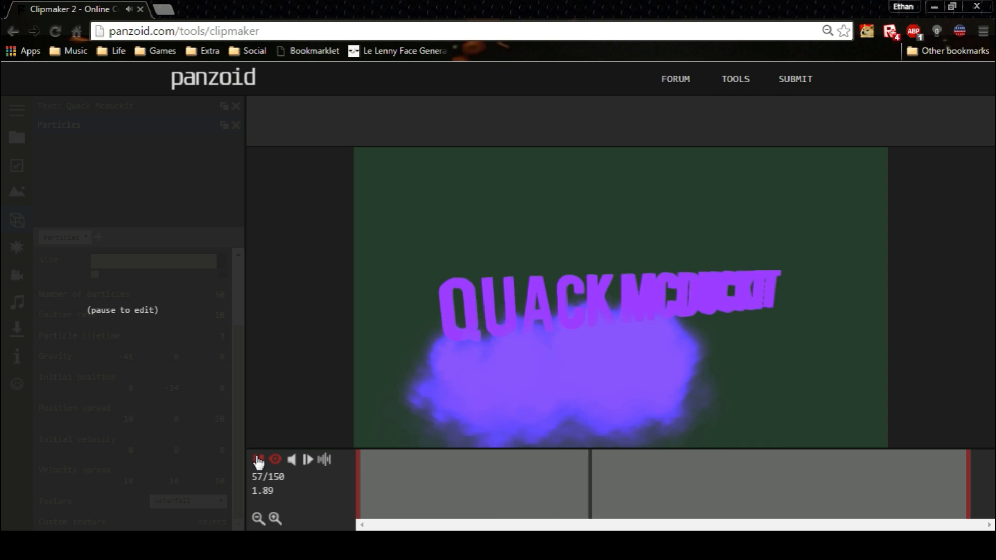
click(258, 459)
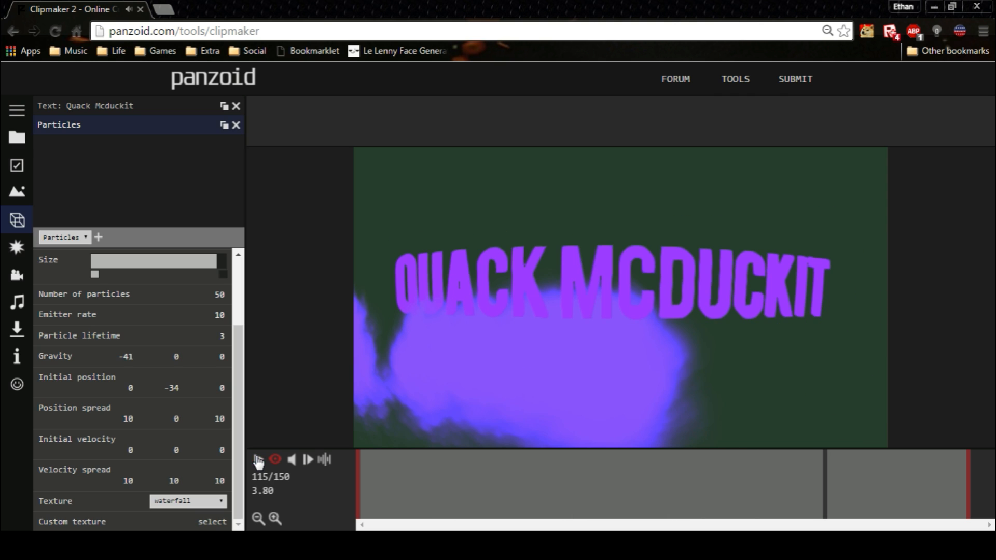
Delete the Particles object from the scene.
click(236, 125)
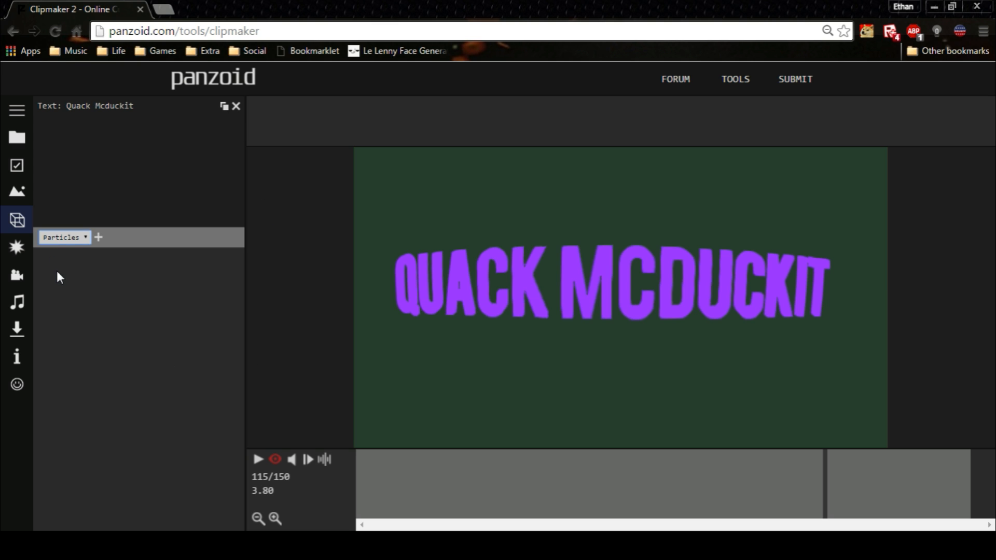
Review the project's basic, object, camera and audio settings, and play the clip to preview the intro.
click(18, 165)
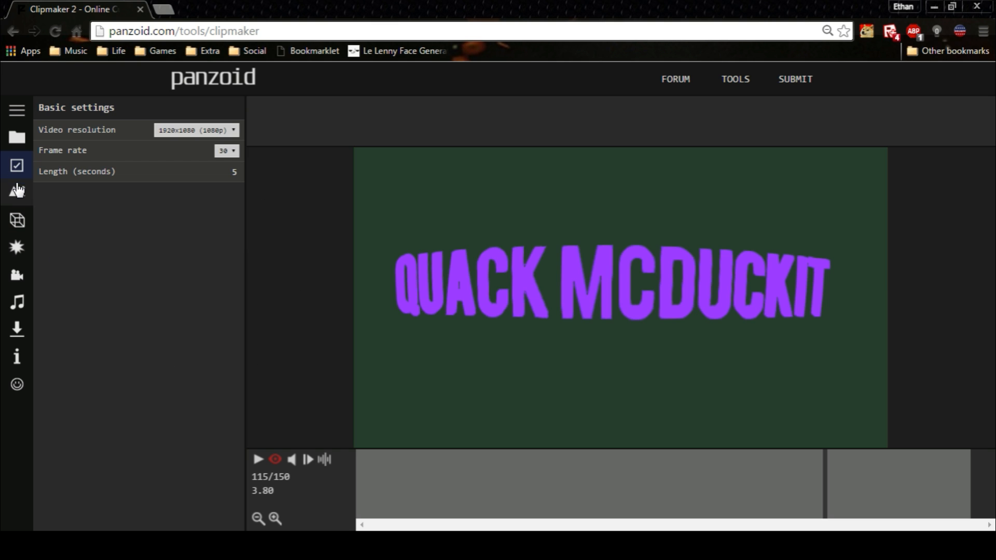
click(17, 192)
click(17, 241)
click(17, 223)
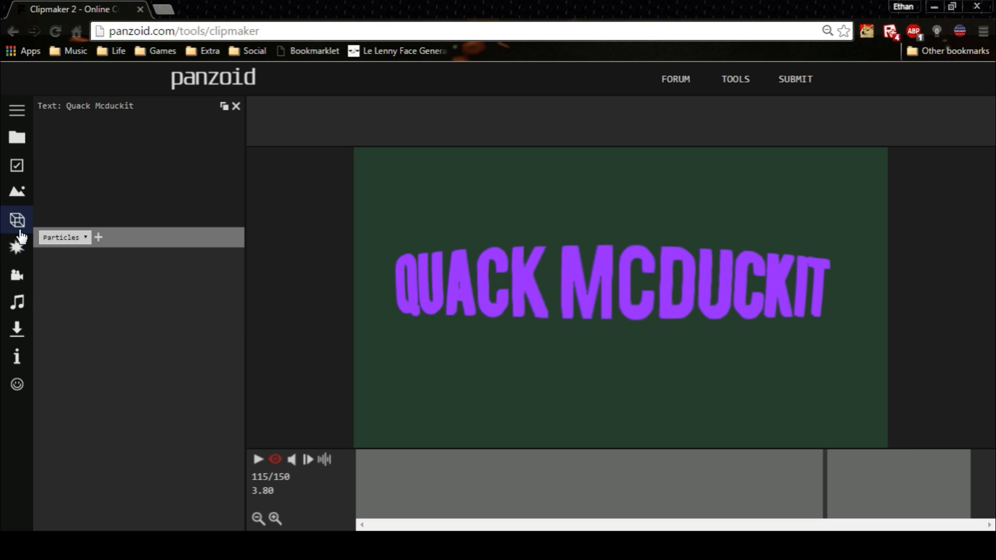
click(18, 273)
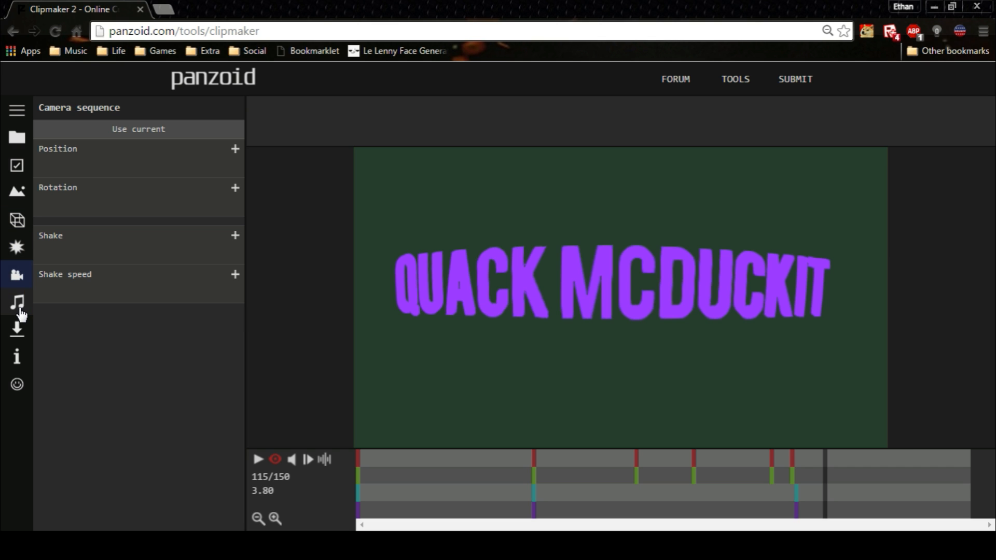
click(17, 311)
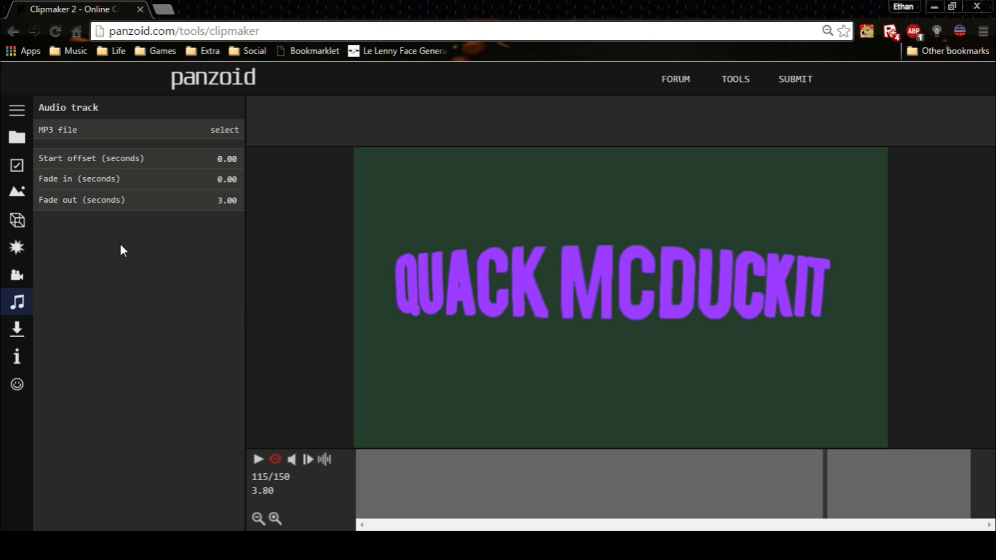
click(258, 460)
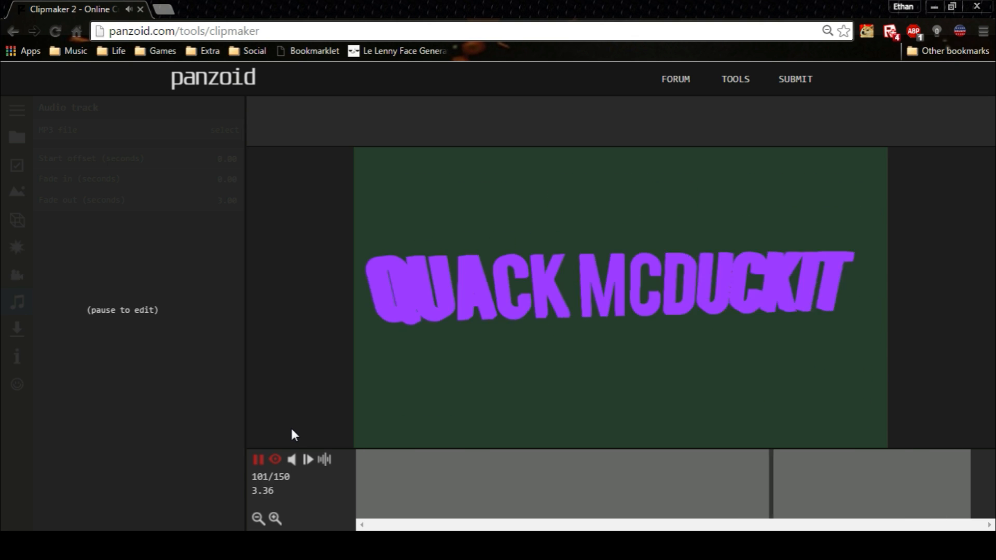
click(258, 460)
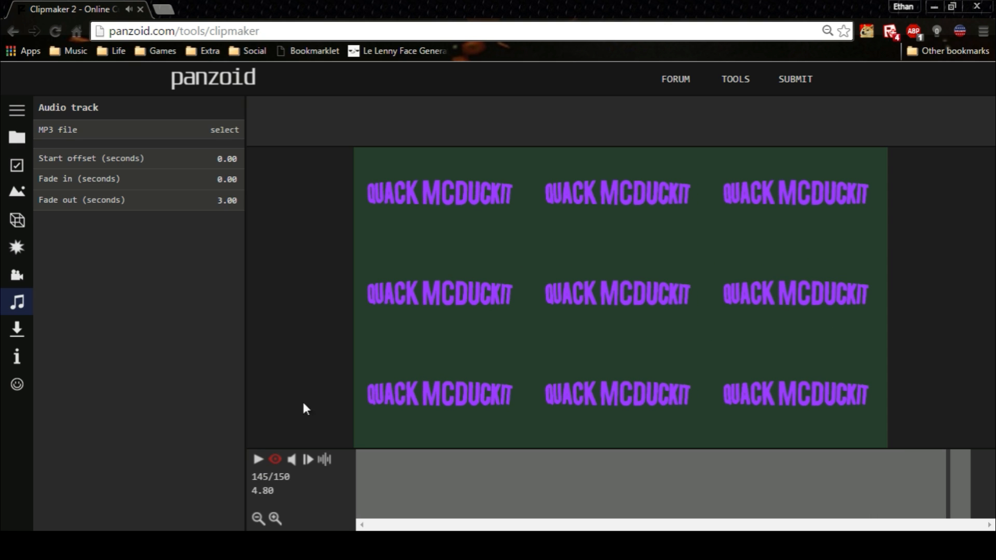
Open Panzoid's Clipmaker 2 in a new browser tab.
click(165, 7)
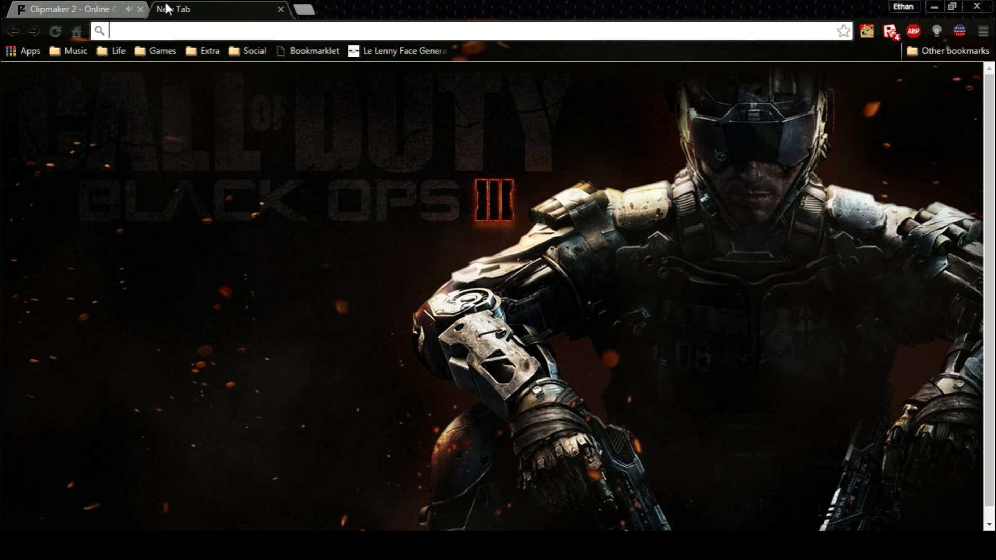
text(pan)
key(Return)
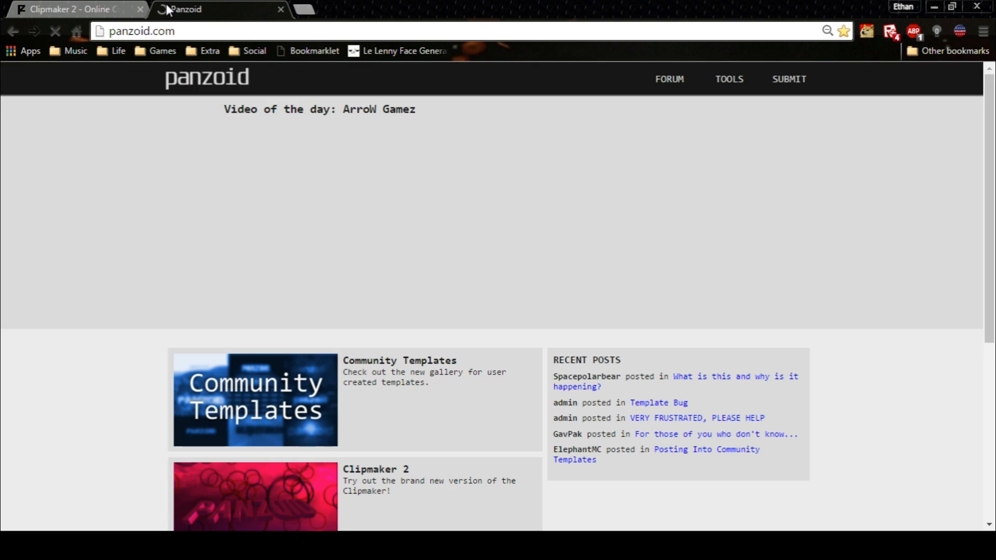
click(371, 470)
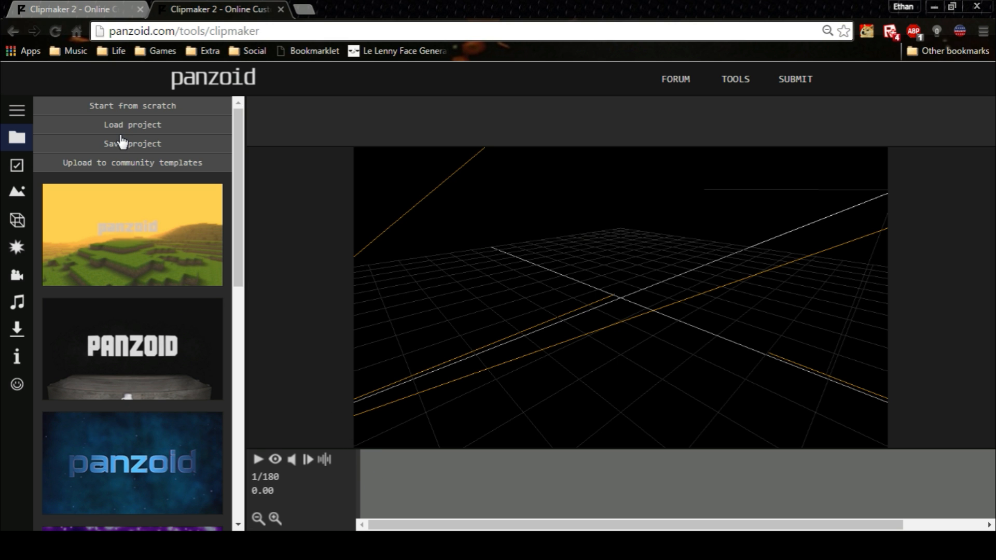
Load the saved C4inYoFace project from its file into the new Clipmaker.
click(129, 114)
click(98, 129)
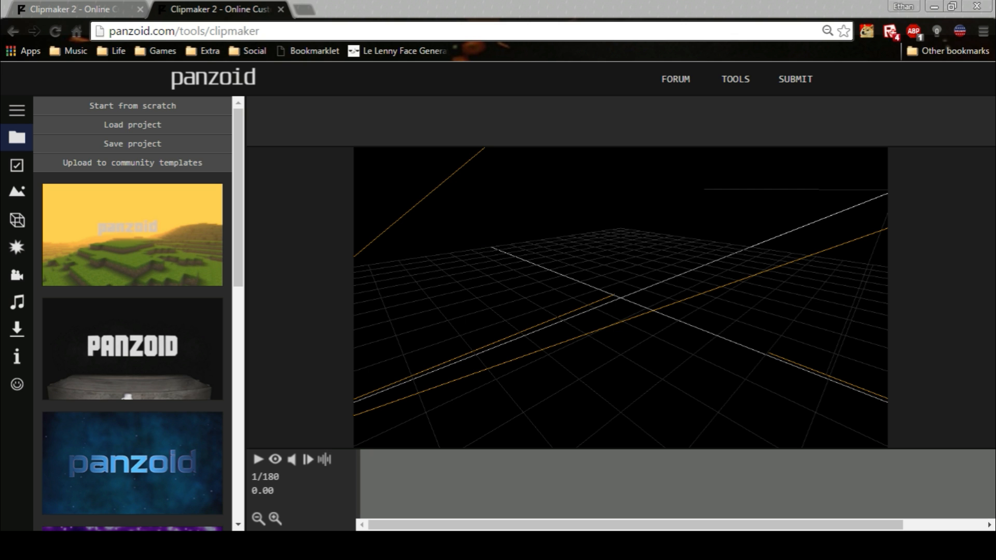
double_click(483, 158)
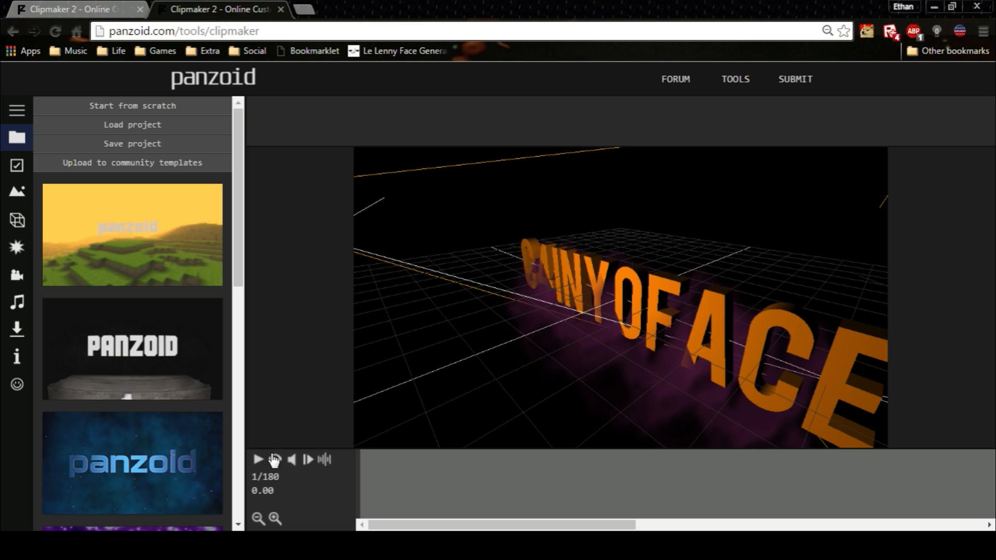
Switch the loaded project's preview to the camera's view and play the start of the clip.
click(274, 460)
click(257, 459)
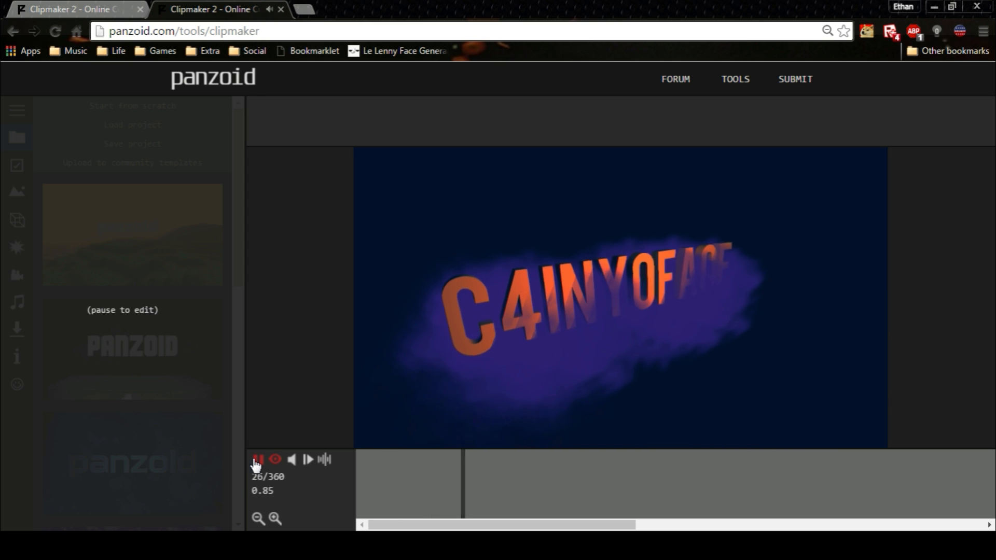
click(257, 459)
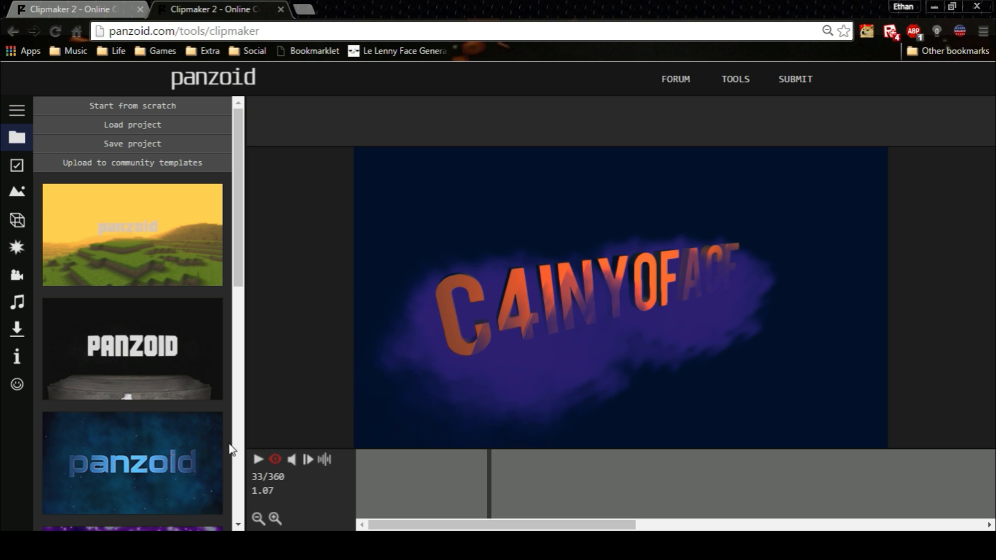
Review the loaded project's first Particles object and its camera keyframes on the timeline.
click(15, 218)
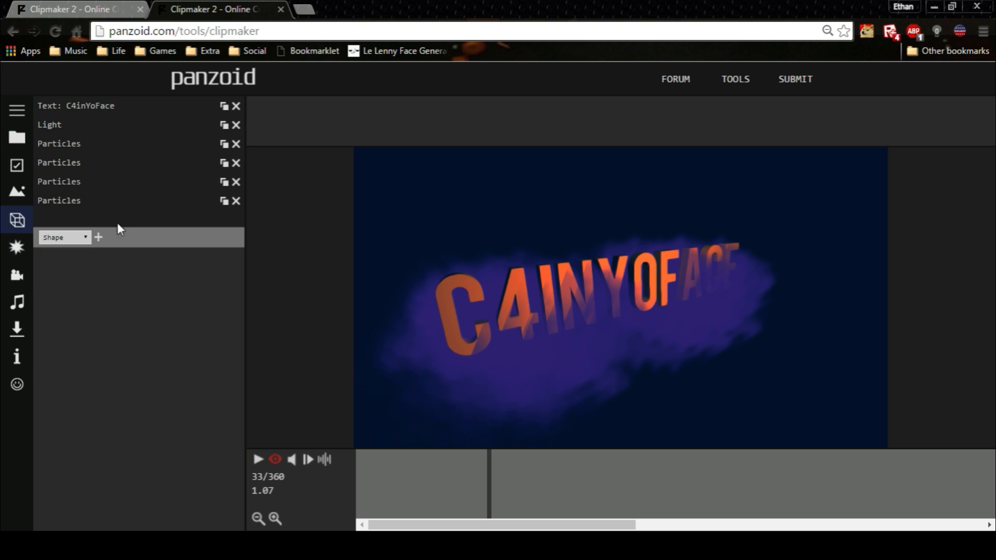
click(82, 150)
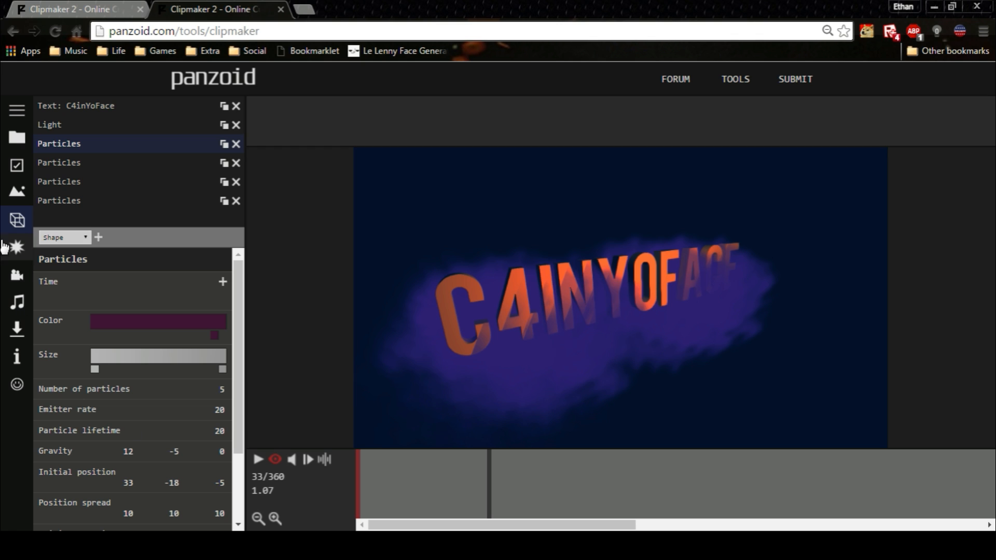
click(16, 275)
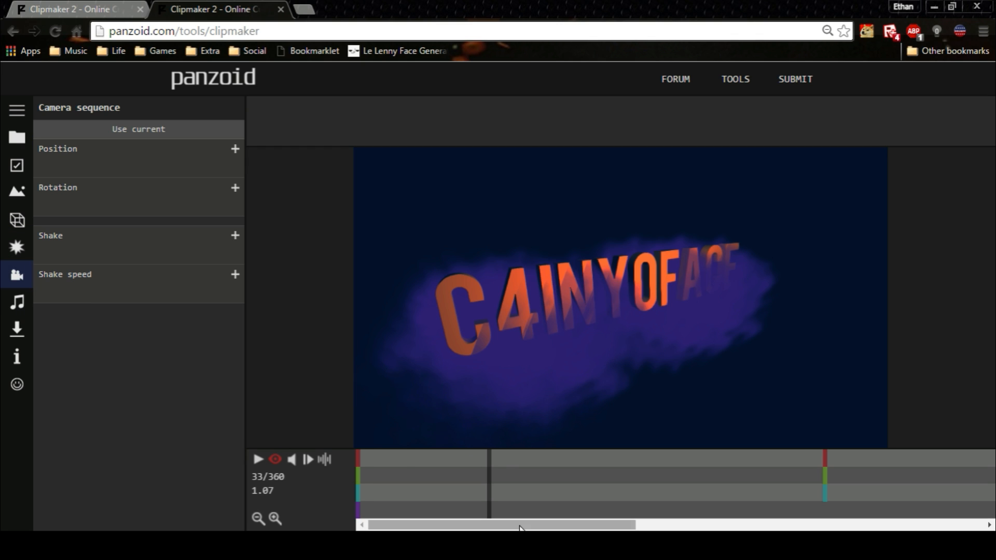
mouse_move(521, 525)
mouse_down()
mouse_move(768, 524)
mouse_move(525, 513)
mouse_up()
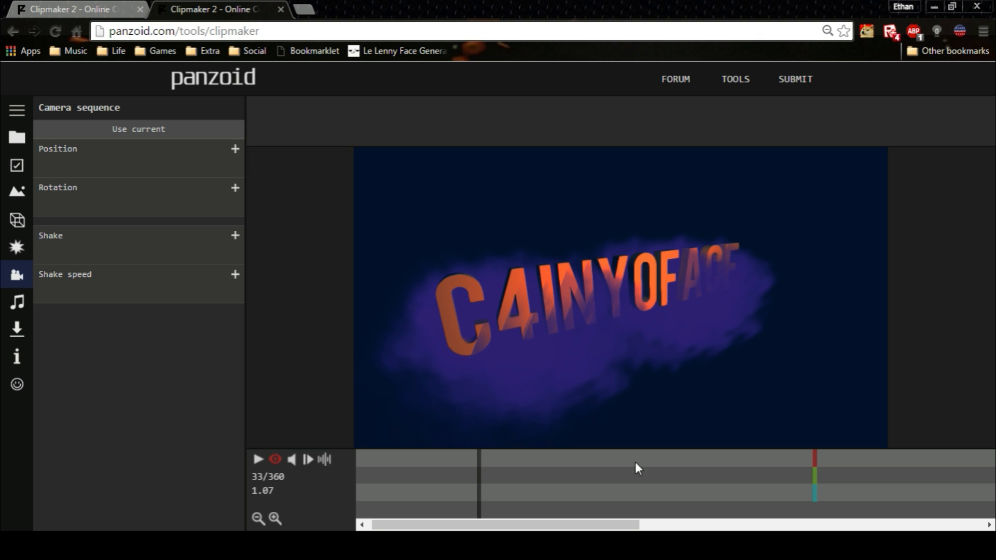
drag(599, 526, 453, 513)
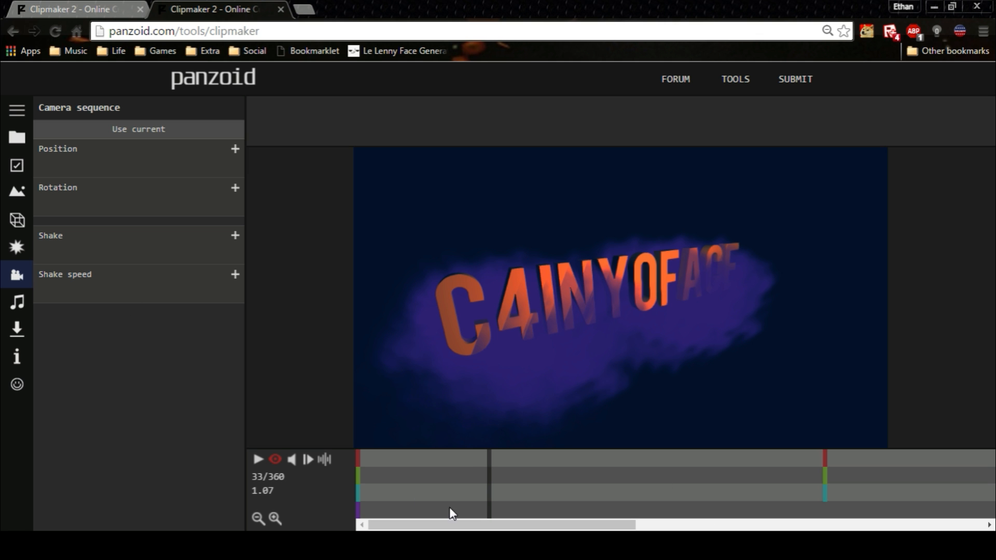
Play the C4inYoFace intro and compare its camera motion and duplicated text with the camera keyframes.
click(259, 459)
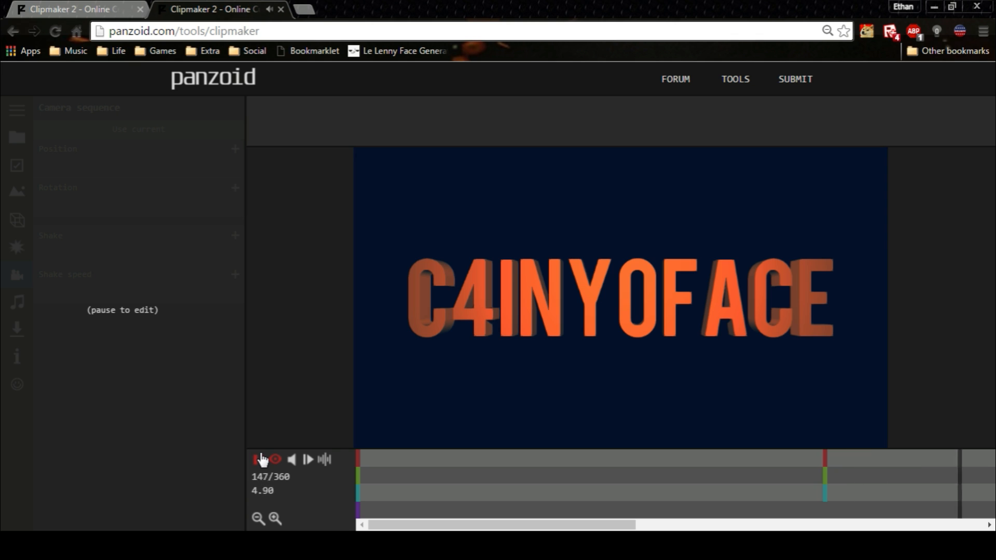
click(261, 460)
drag(745, 525, 421, 527)
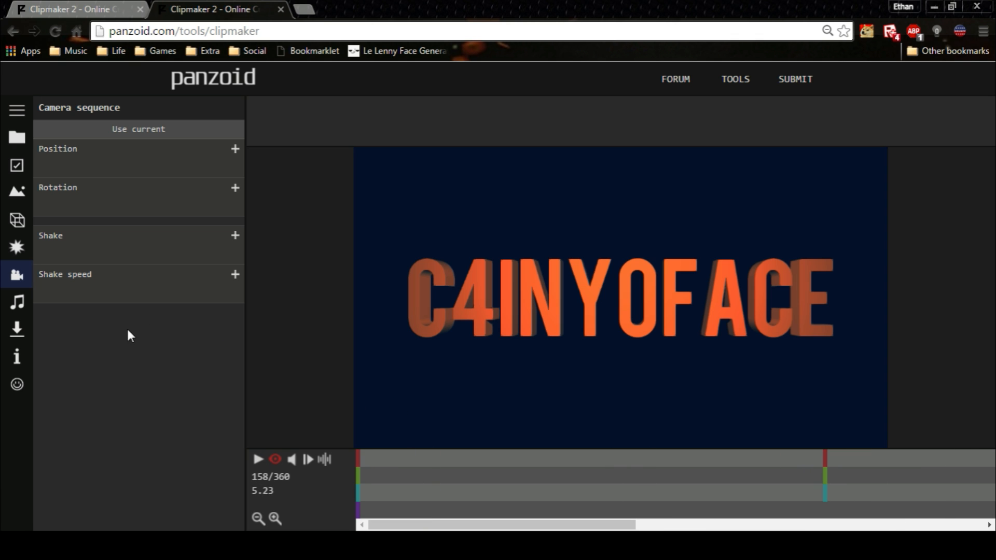
click(17, 137)
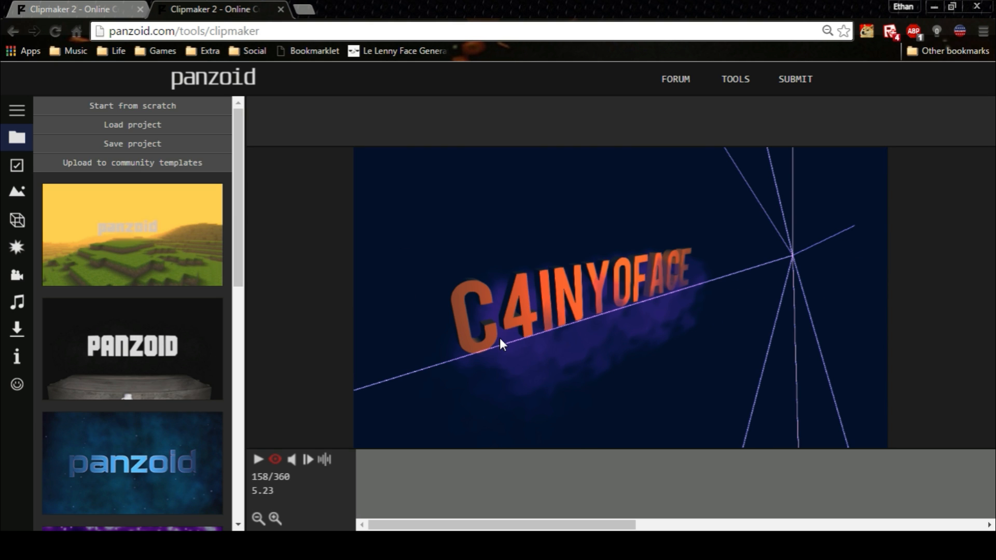
click(17, 274)
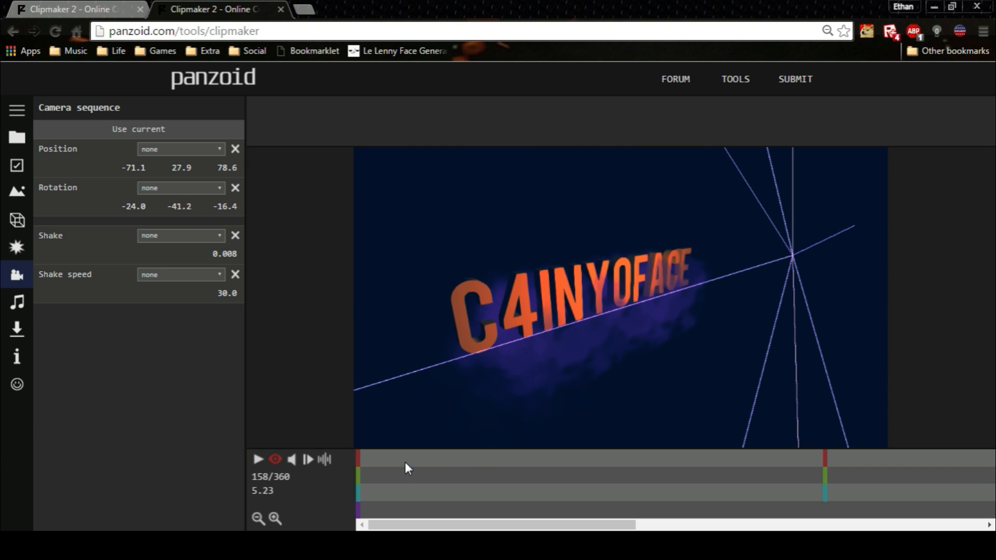
drag(579, 519, 513, 518)
click(259, 460)
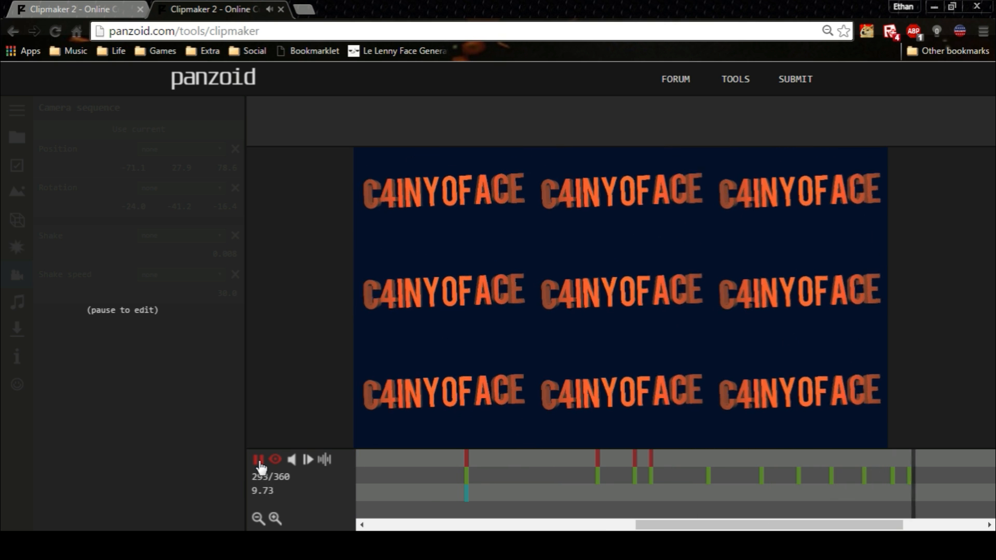
click(259, 462)
Return to the Quack McDuckit project and play it, pausing at frame 119.
click(95, 7)
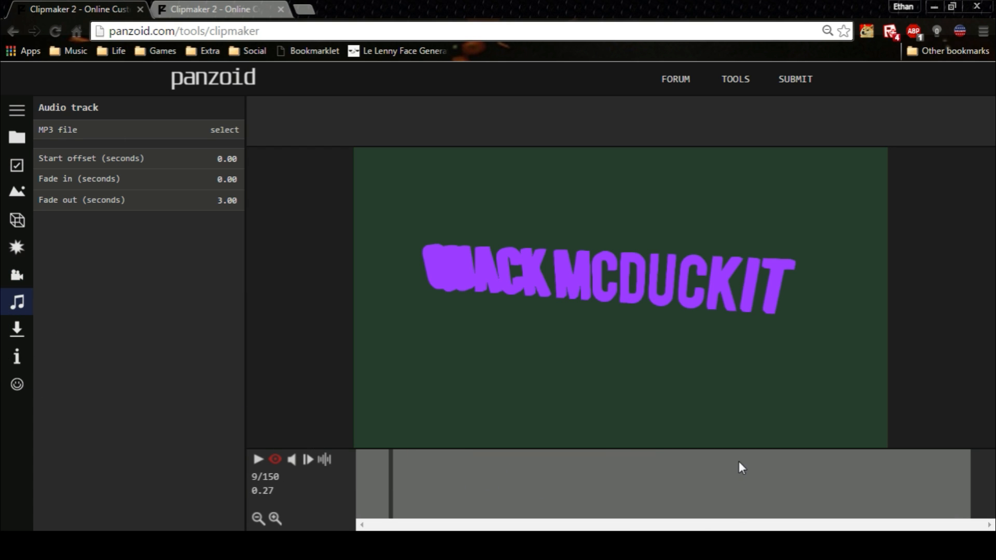
click(259, 459)
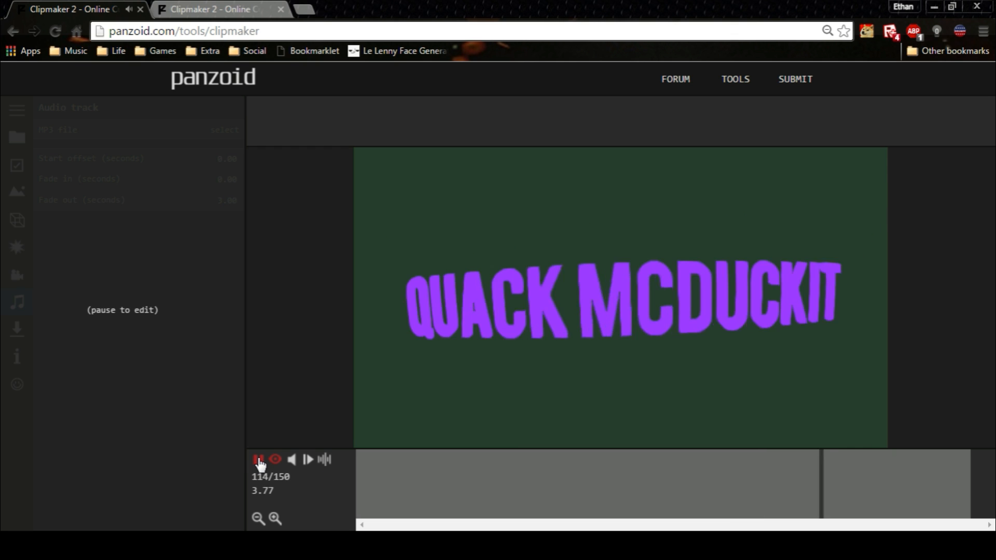
click(258, 460)
Add a camera rotation keyframe at frame 119 with the second rotation value at 0 and the third at 74.2.
click(17, 274)
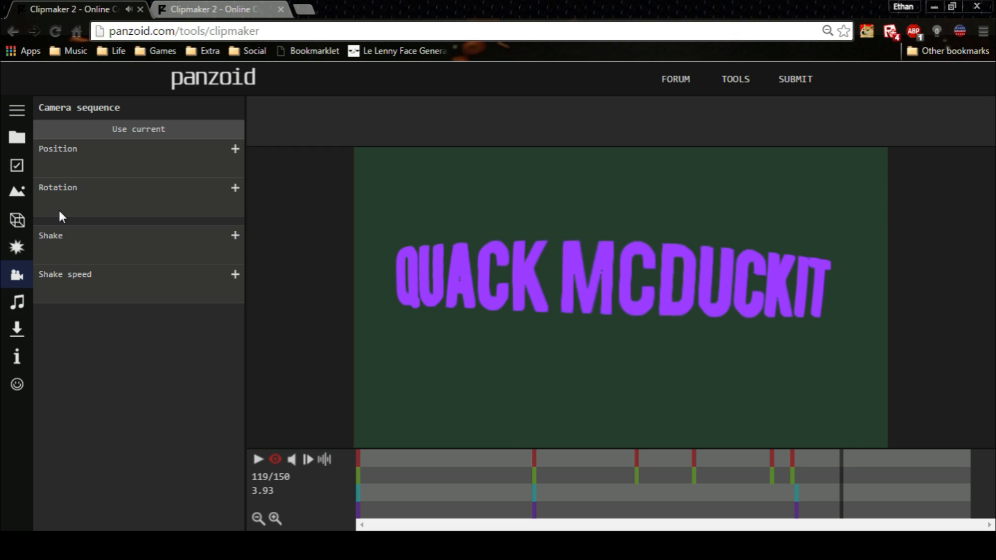
click(235, 187)
drag(177, 207, 155, 205)
click(183, 206)
text(0)
key(Return)
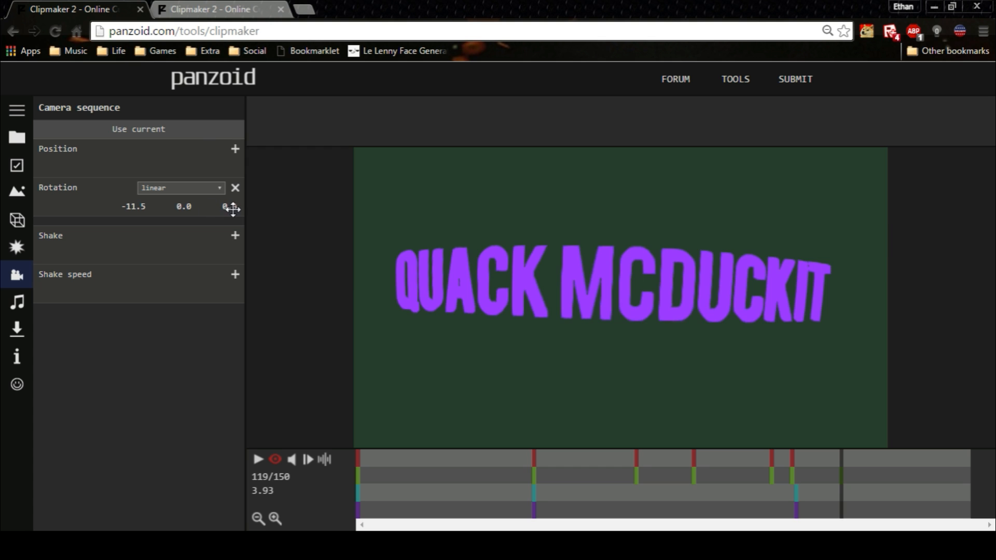
drag(229, 207, 690, 202)
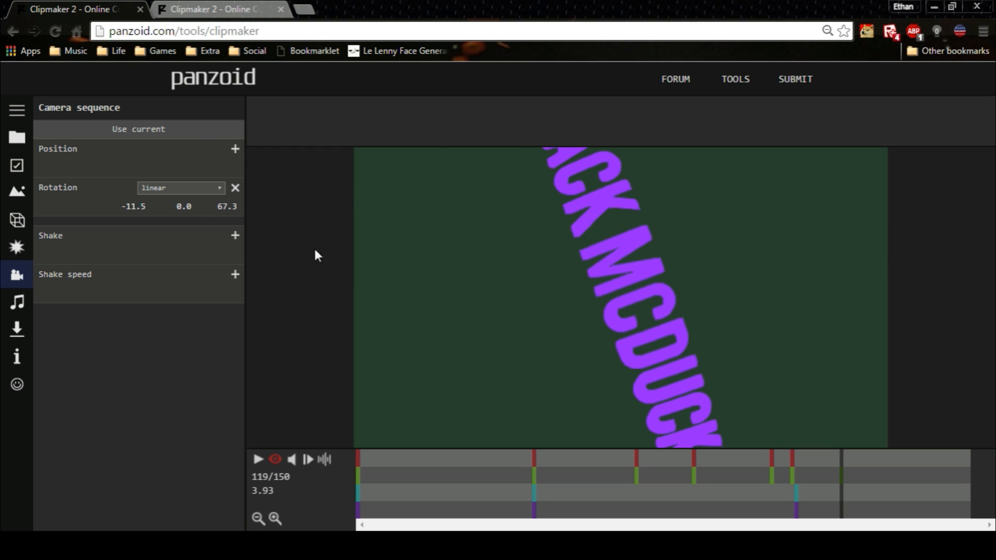
click(137, 205)
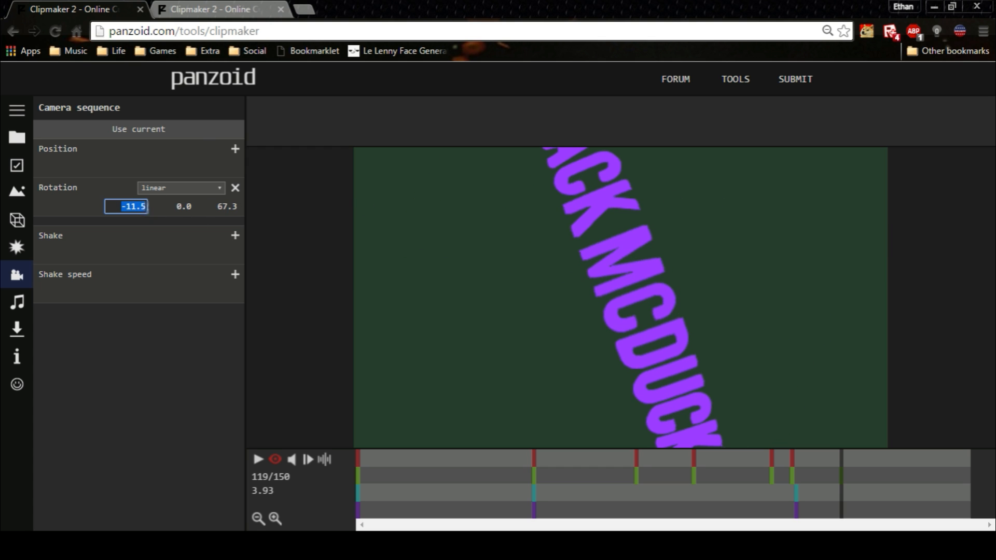
click(159, 208)
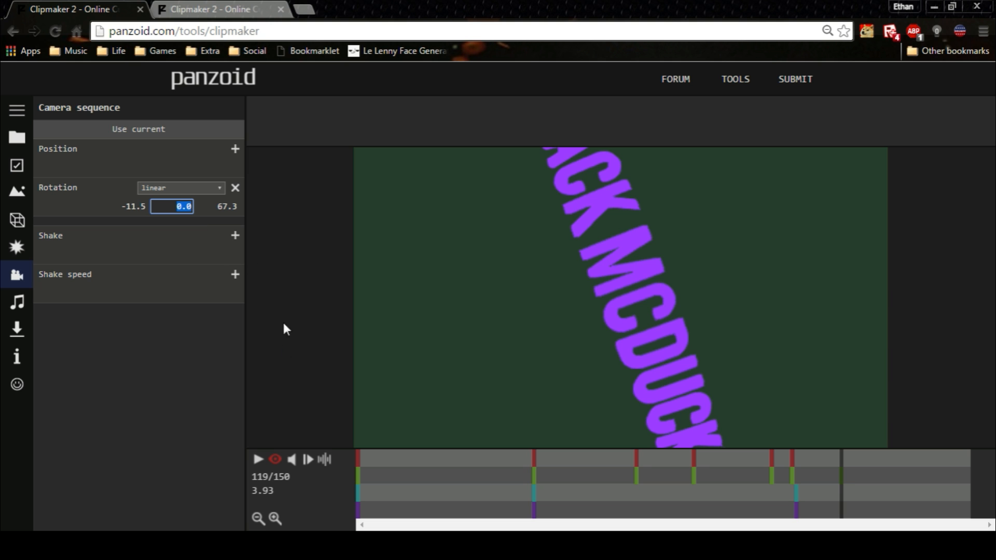
drag(227, 205, 267, 209)
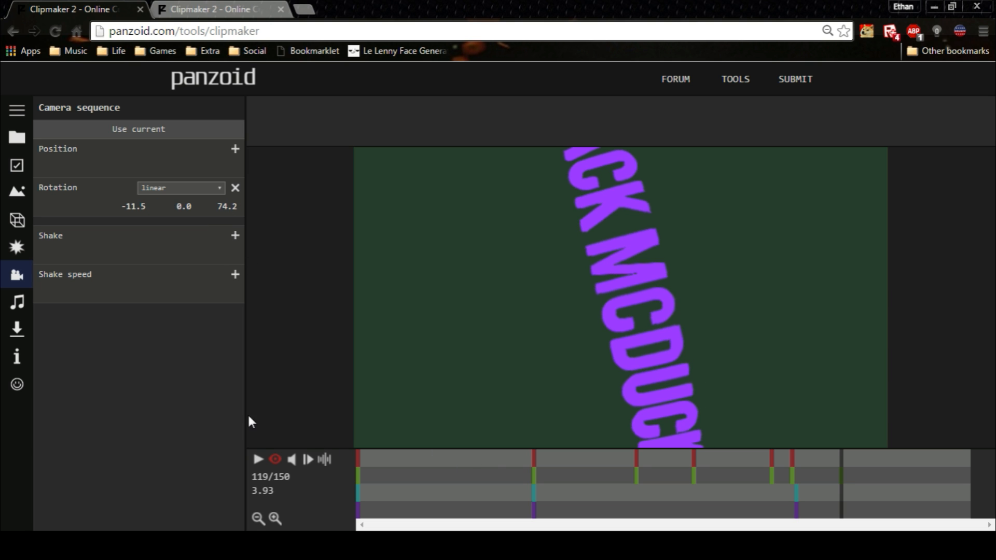
Play the clip from before the new rotation keyframe to preview the camera roll.
click(500, 459)
click(258, 460)
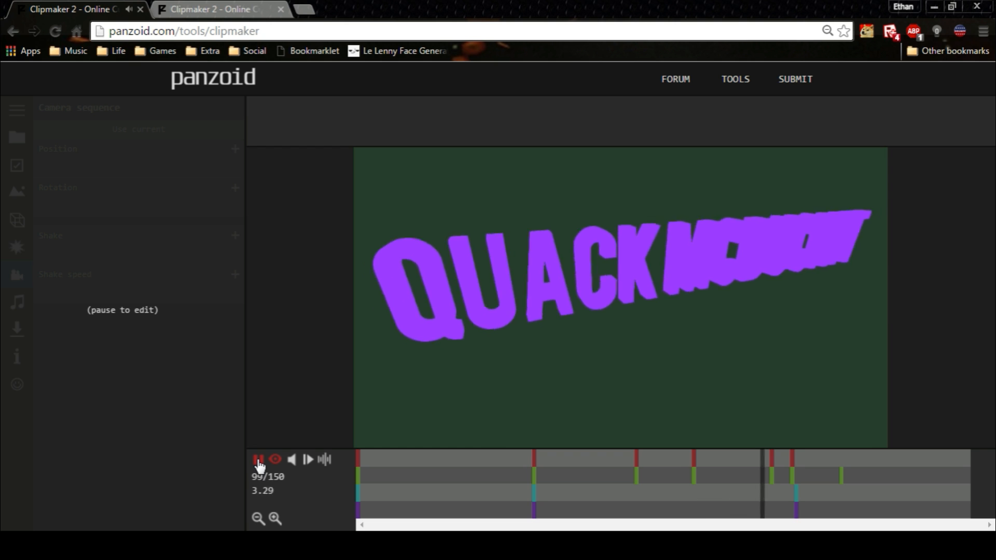
click(257, 461)
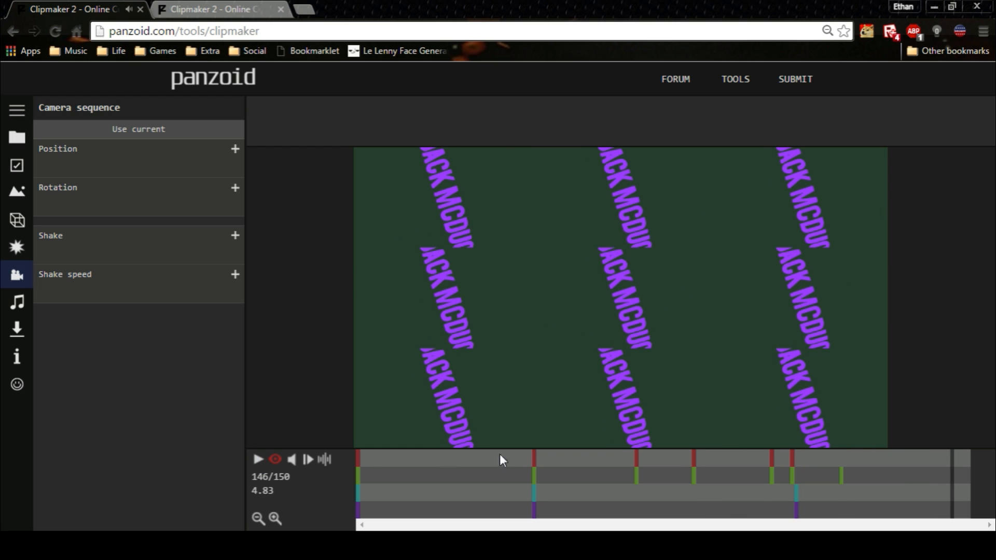
Compare the frame 119 rotation keyframe with the C4inYoFace project's camera roll at frame 258, and return to the Quack McDuckit project.
click(838, 469)
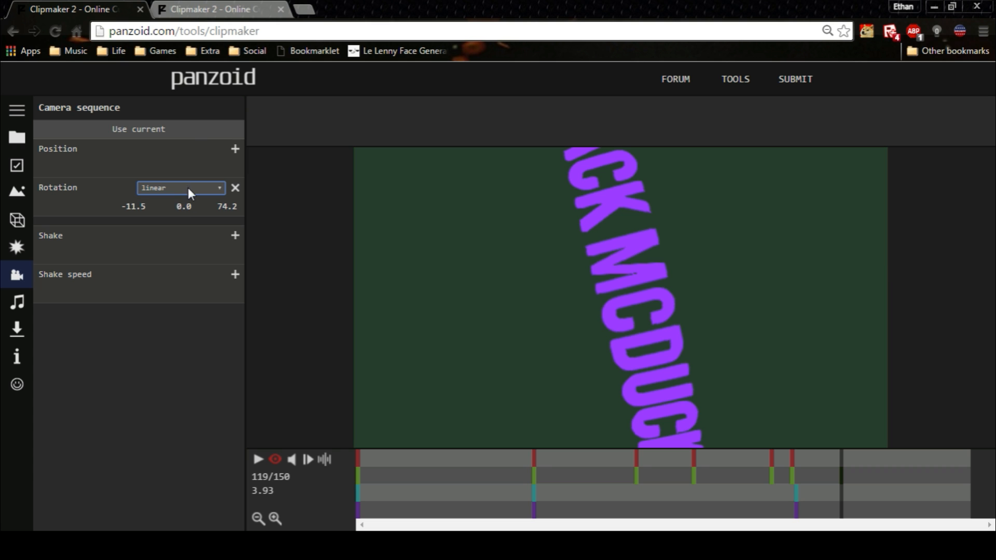
key(ctrl+Tab)
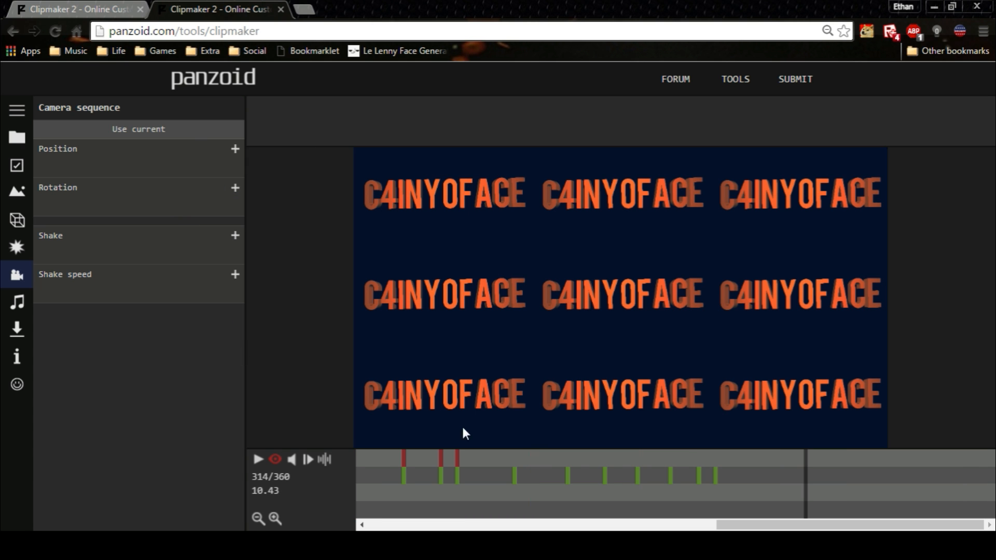
click(574, 460)
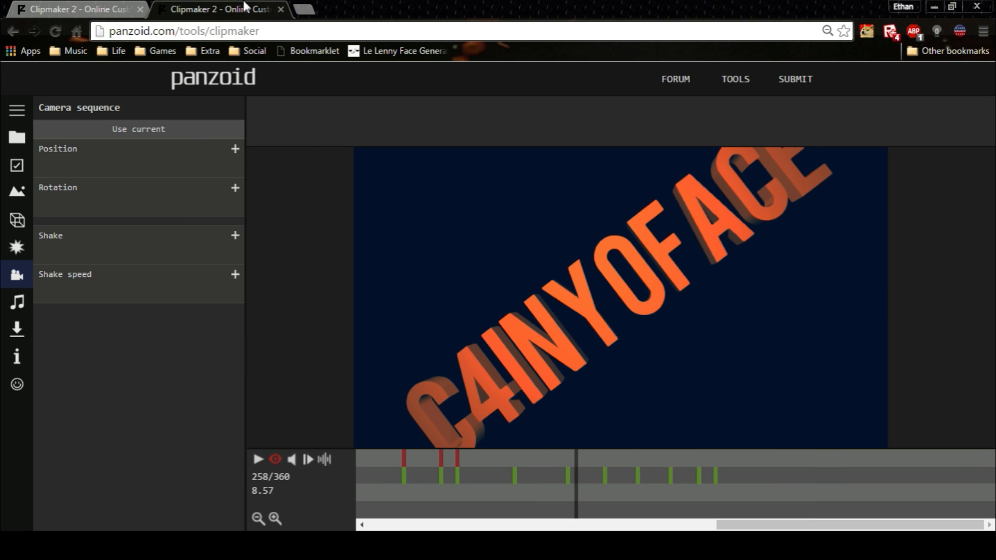
key(ctrl+Tab)
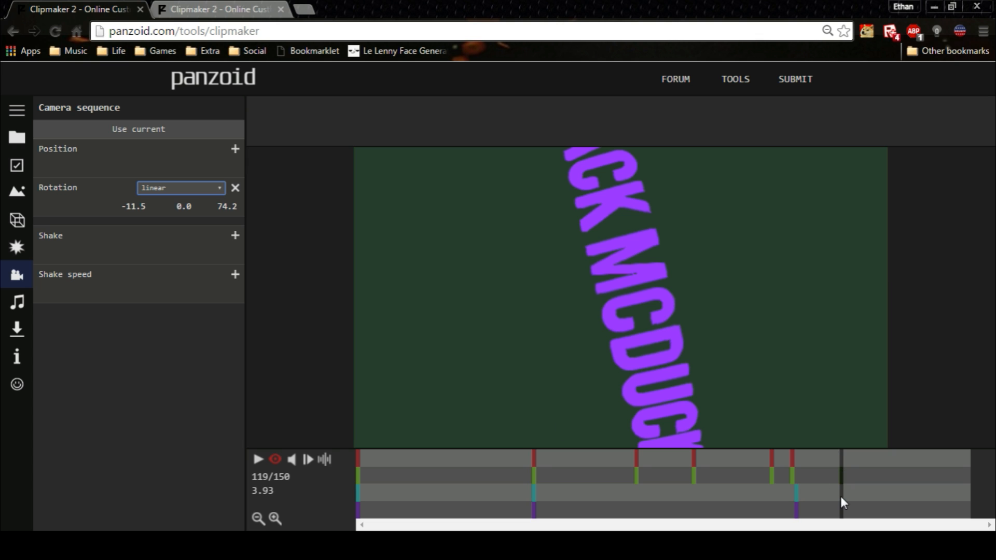
Add a camera rotation keyframe at frame 125 with the third rotation value at 165, and move the playhead back to frame 101.
drag(841, 496, 865, 503)
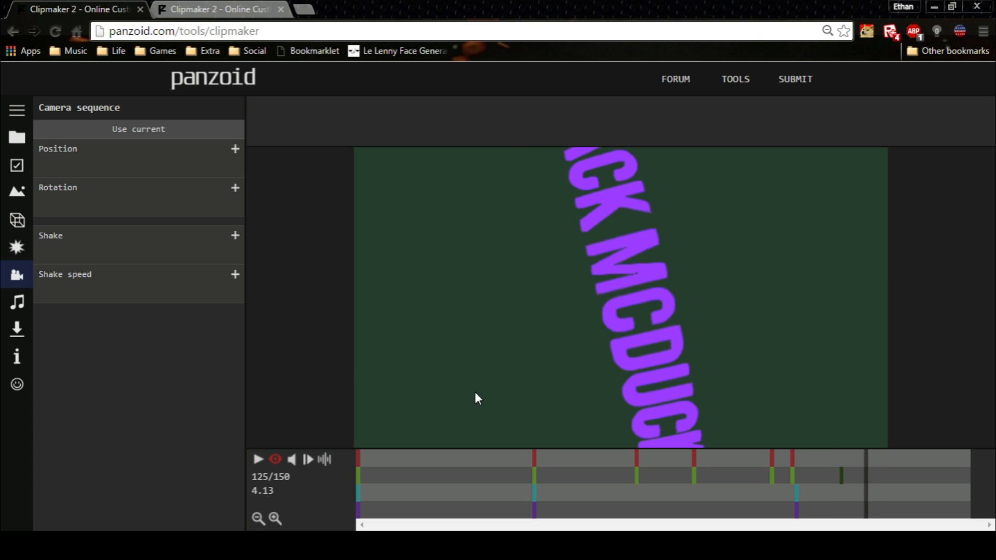
click(234, 189)
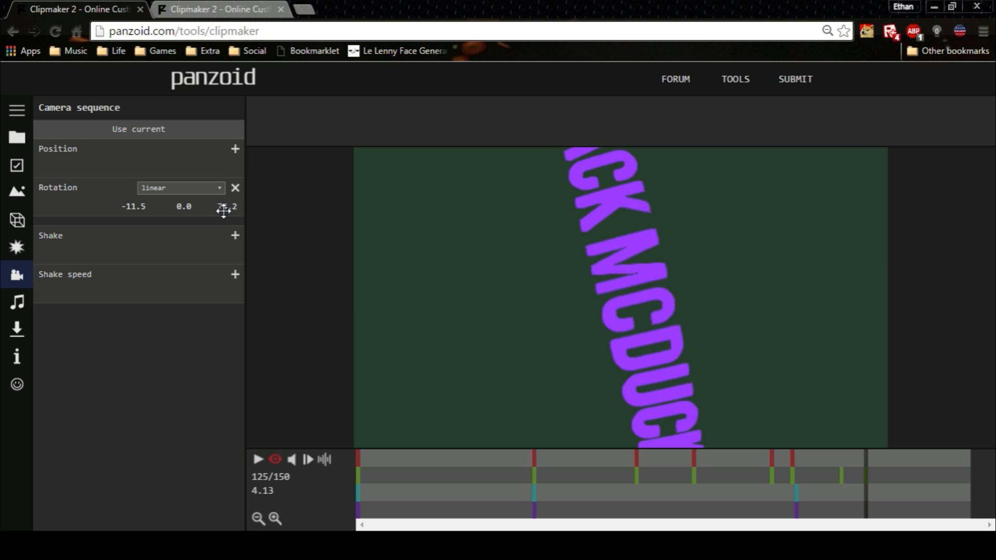
drag(224, 210, 991, 321)
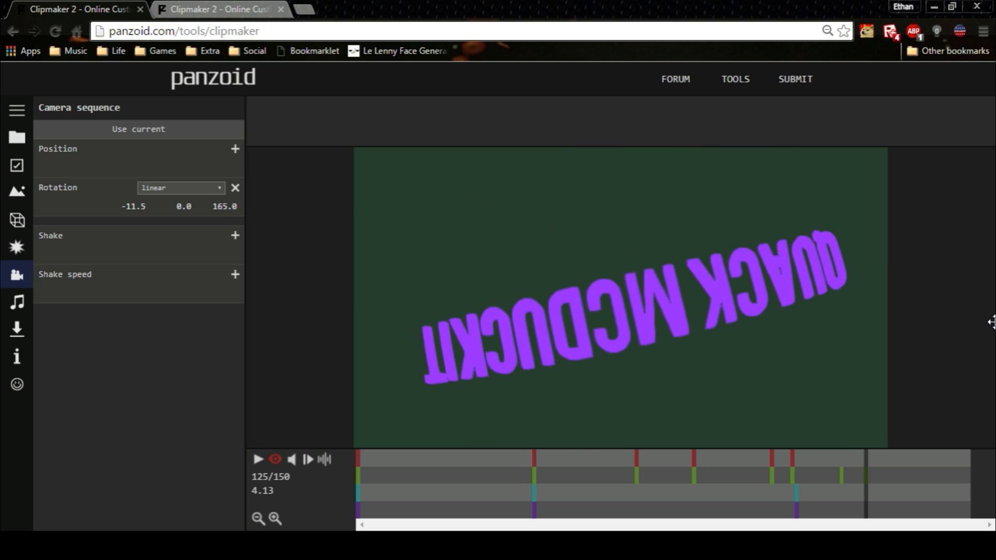
click(767, 461)
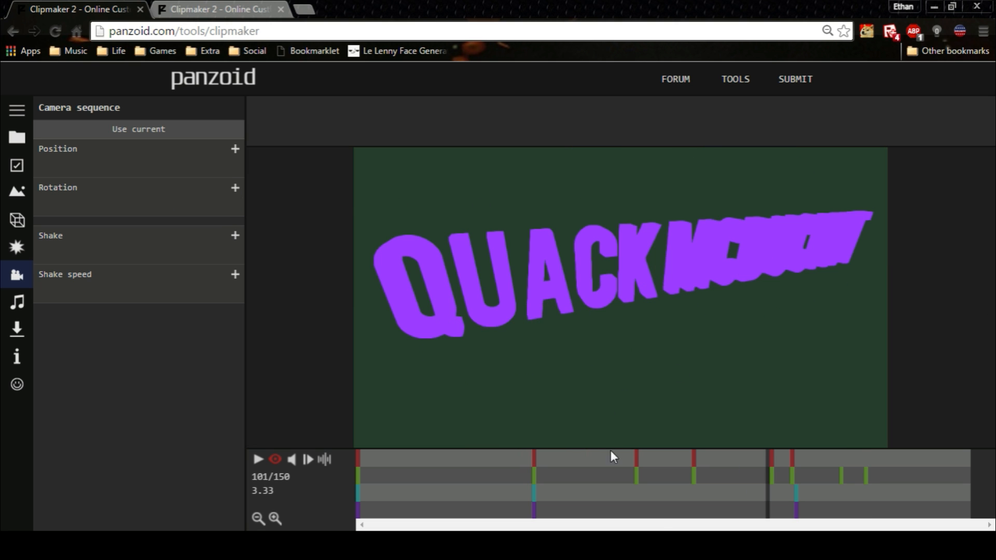
Play the Quack McDuckit clip from frame 101, and play the C4inYoFace project's camera roll for comparison.
click(258, 460)
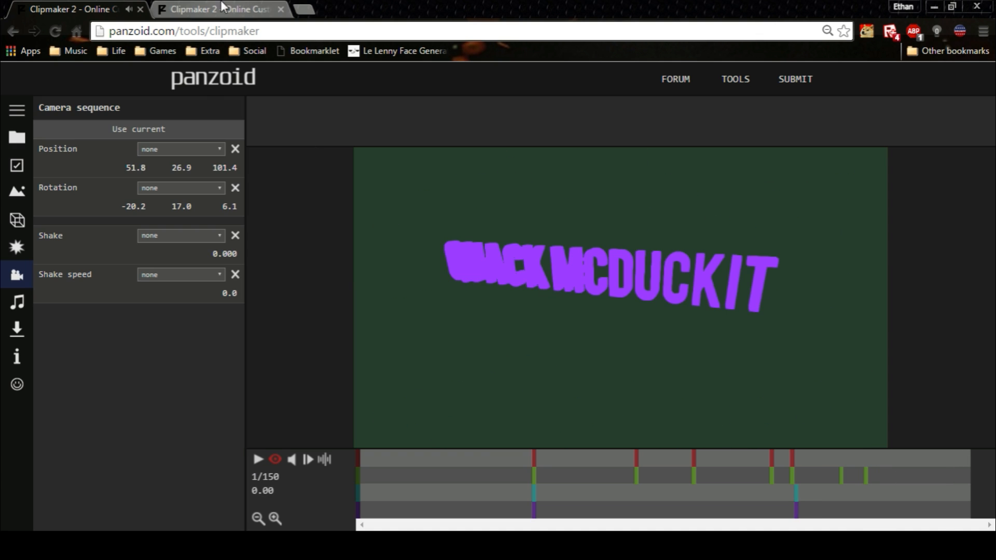
click(251, 7)
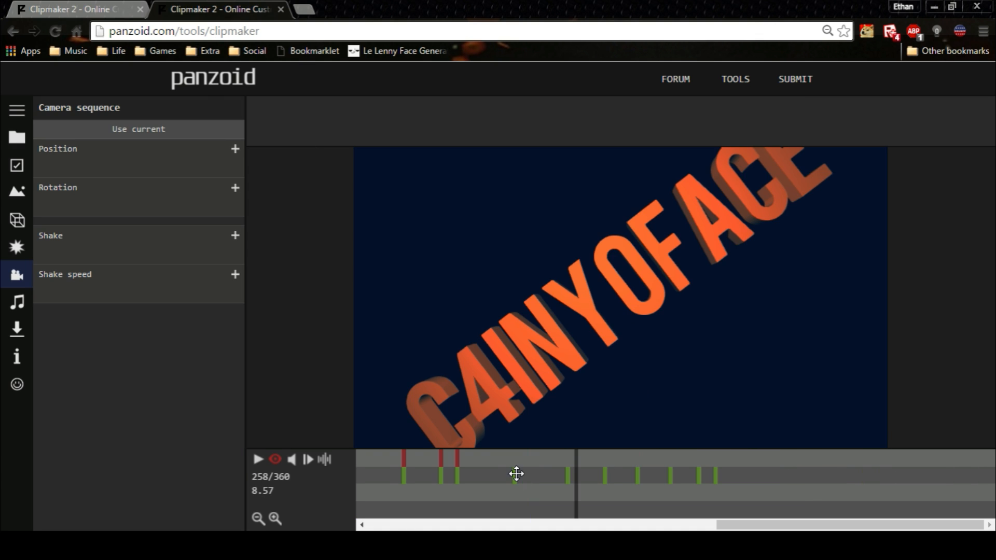
click(493, 460)
click(258, 460)
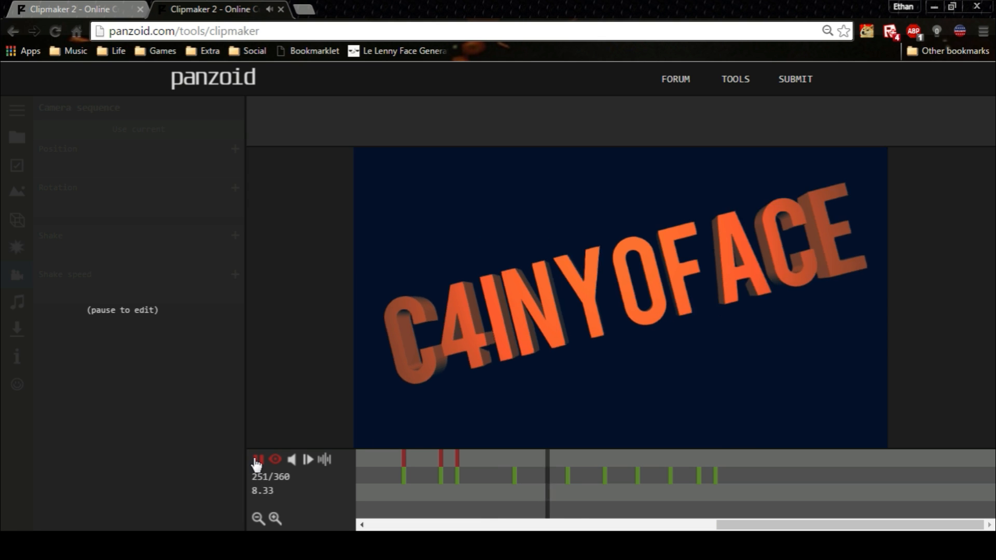
click(258, 460)
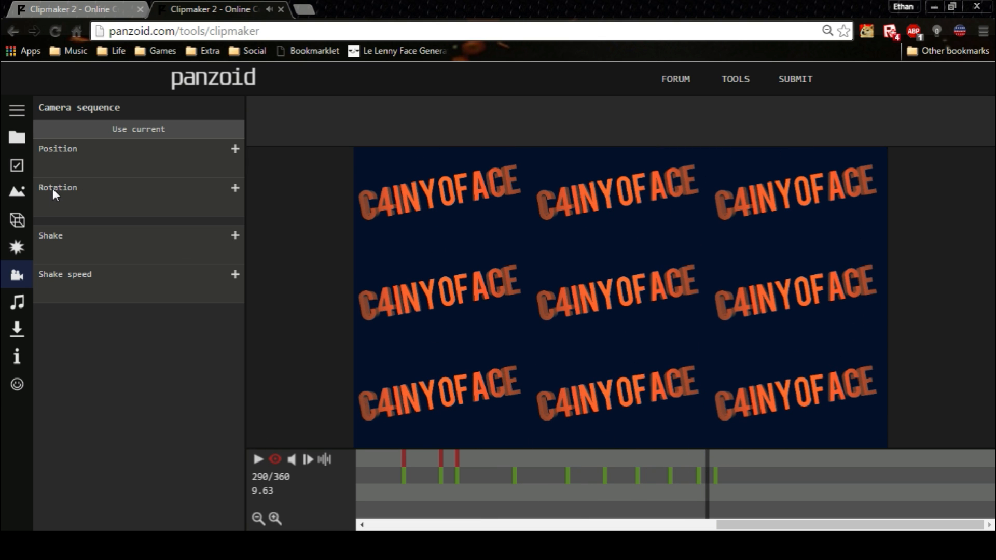
Examine the Duplicate effect's keyframes in the C4inYoFace project and play the clip across them.
click(29, 218)
click(29, 237)
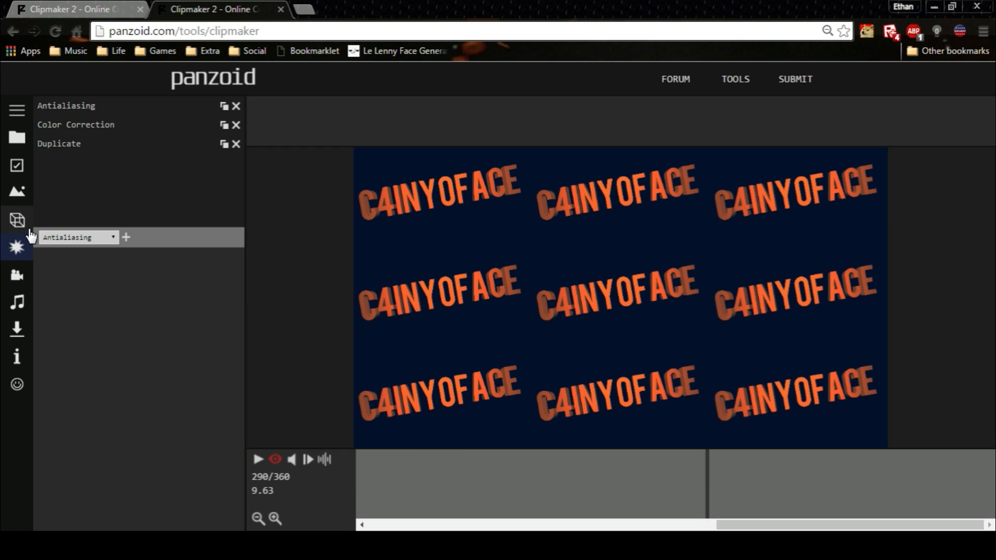
click(60, 146)
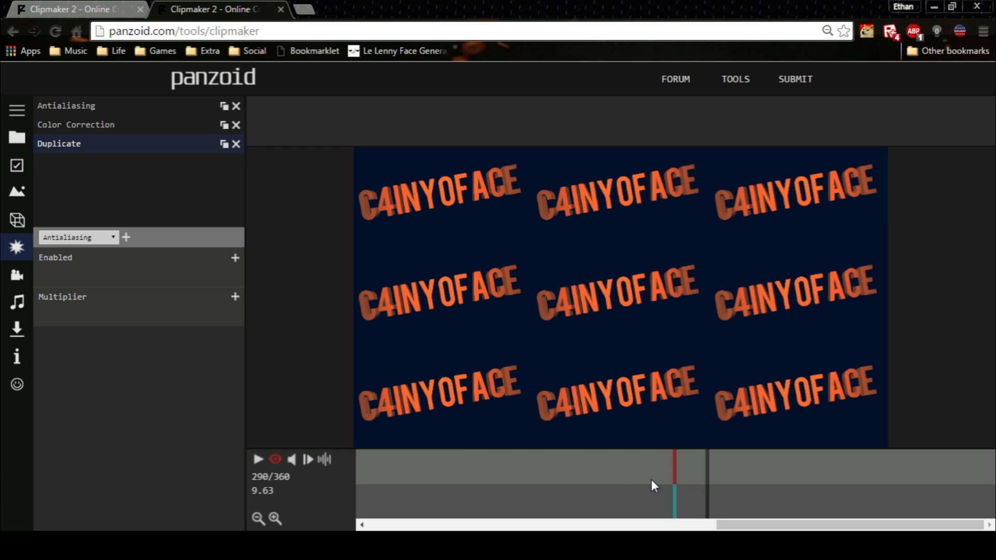
click(638, 455)
click(258, 459)
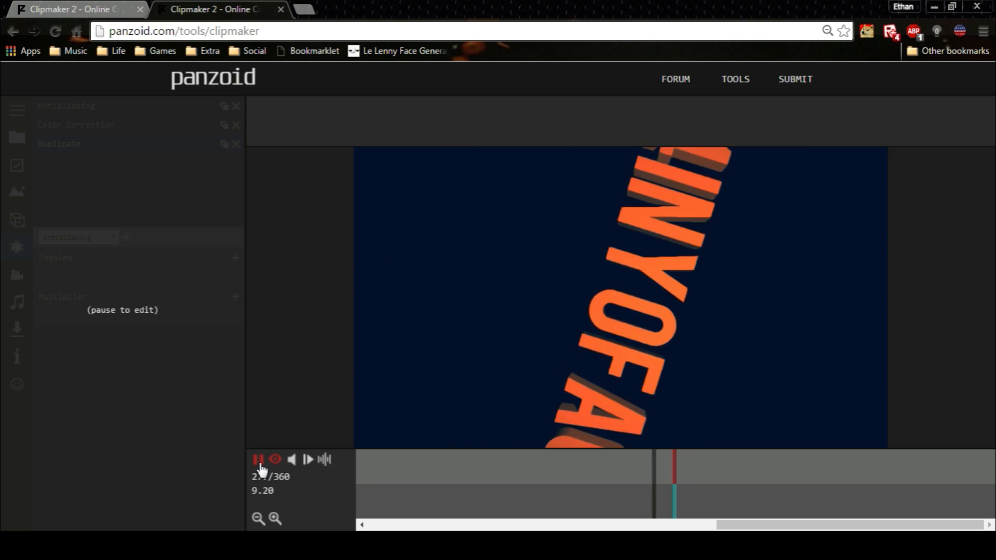
click(258, 459)
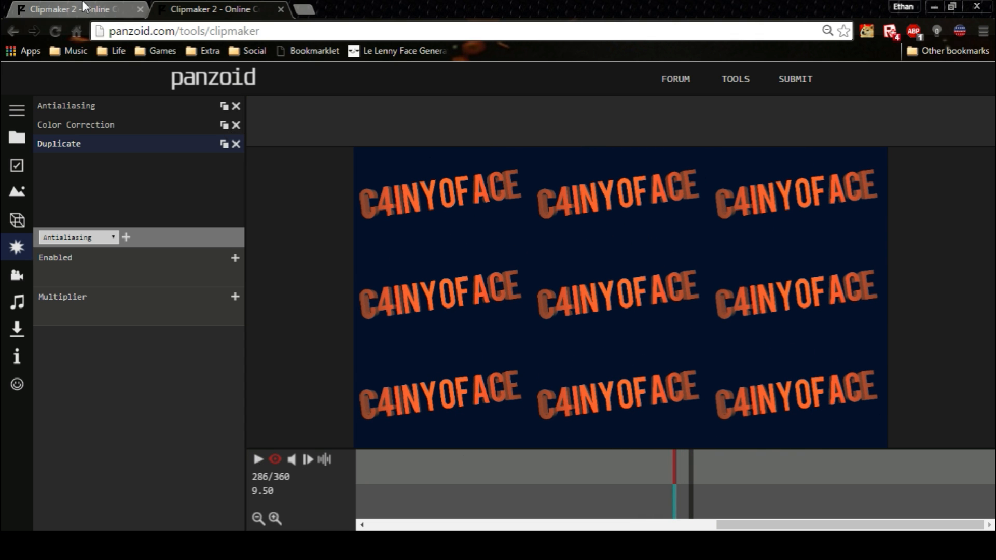
Close the C4inYoFace project and open the Quack McDuckit project's video download settings.
click(39, 6)
click(280, 8)
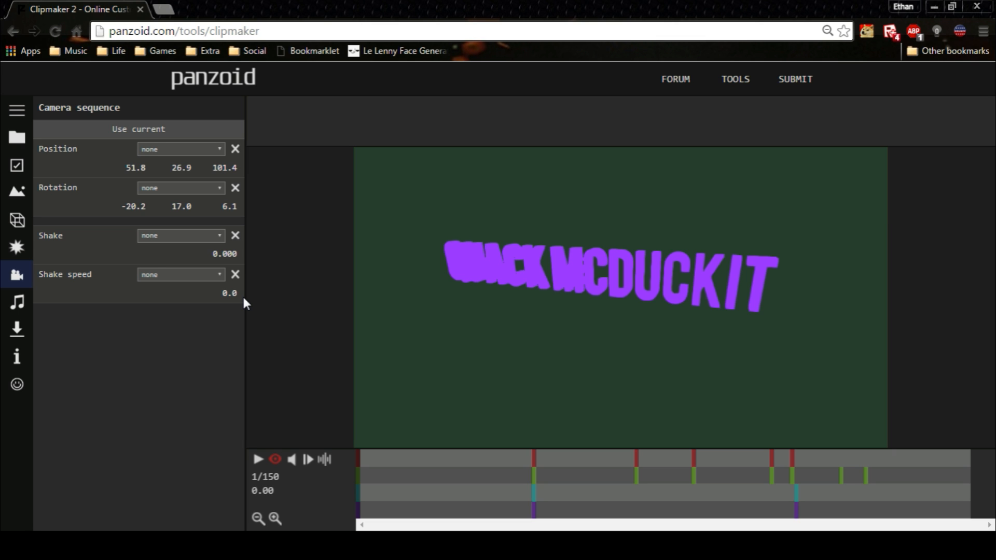
click(16, 136)
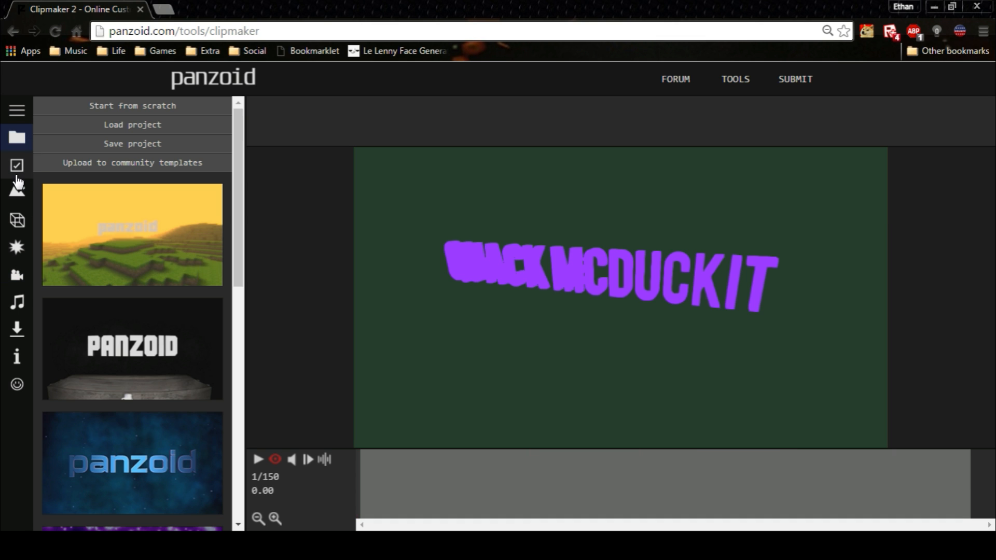
click(17, 168)
click(17, 332)
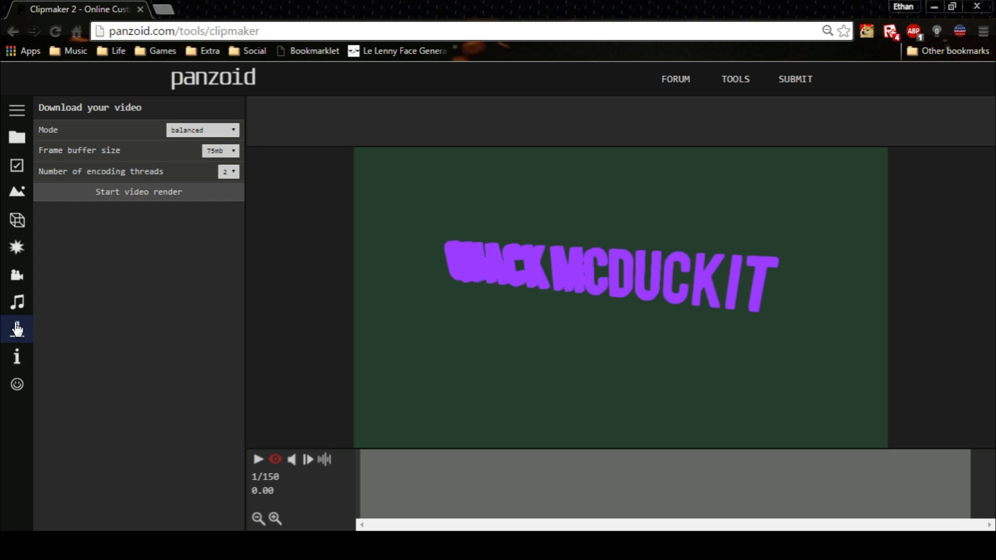
Start a video render in best quality mode with a 200mb frame buffer and 3 encoding threads, and cancel it.
click(190, 129)
click(188, 157)
click(225, 151)
click(216, 232)
click(228, 171)
click(226, 201)
click(189, 201)
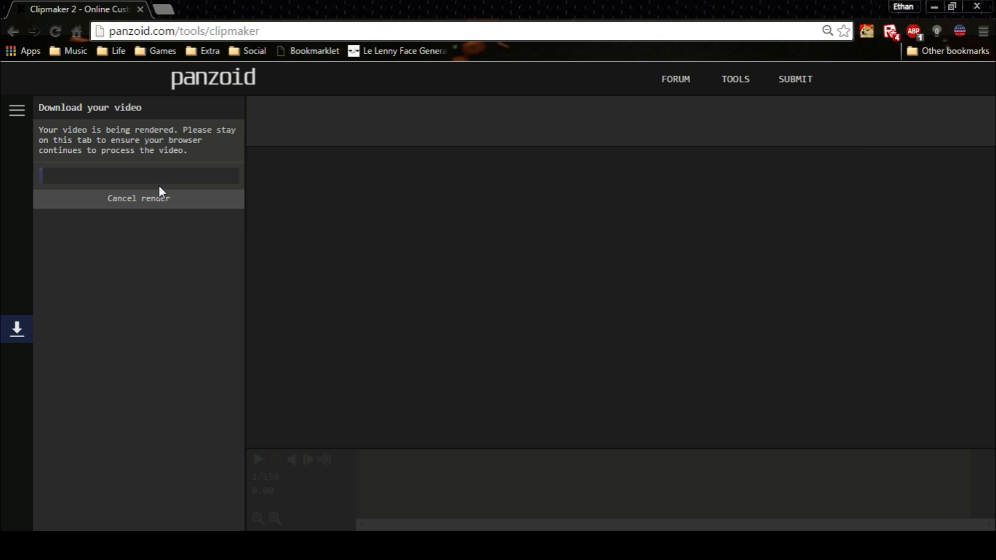
click(133, 206)
Start a video render in fastest render mode with a 25mb frame buffer and 1 encoding thread, and cancel it.
click(178, 132)
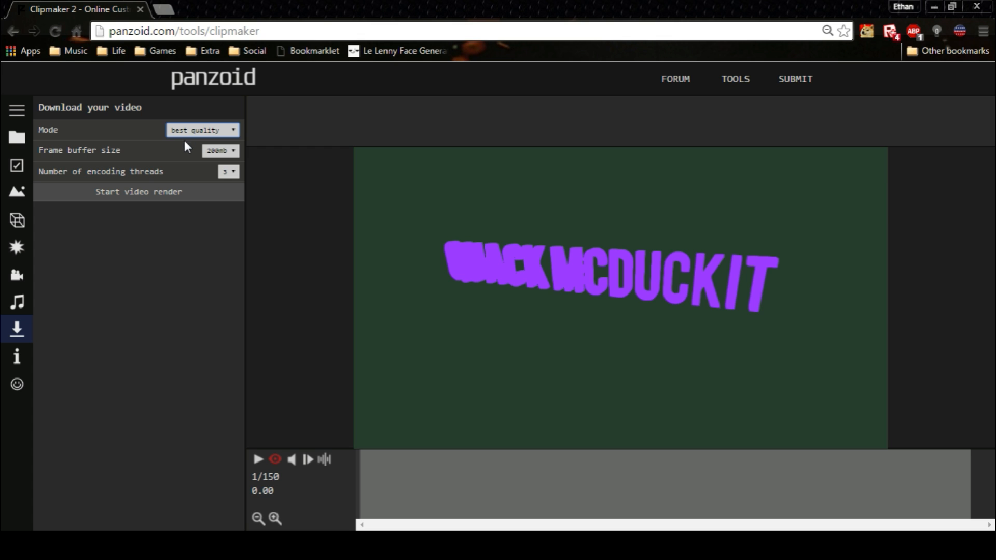
click(183, 142)
click(226, 152)
click(224, 166)
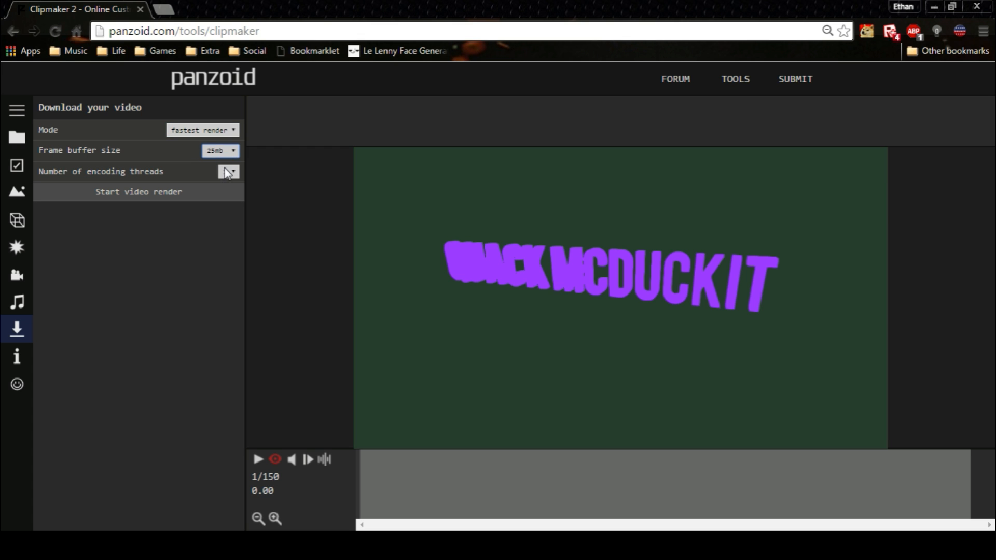
click(229, 174)
click(170, 200)
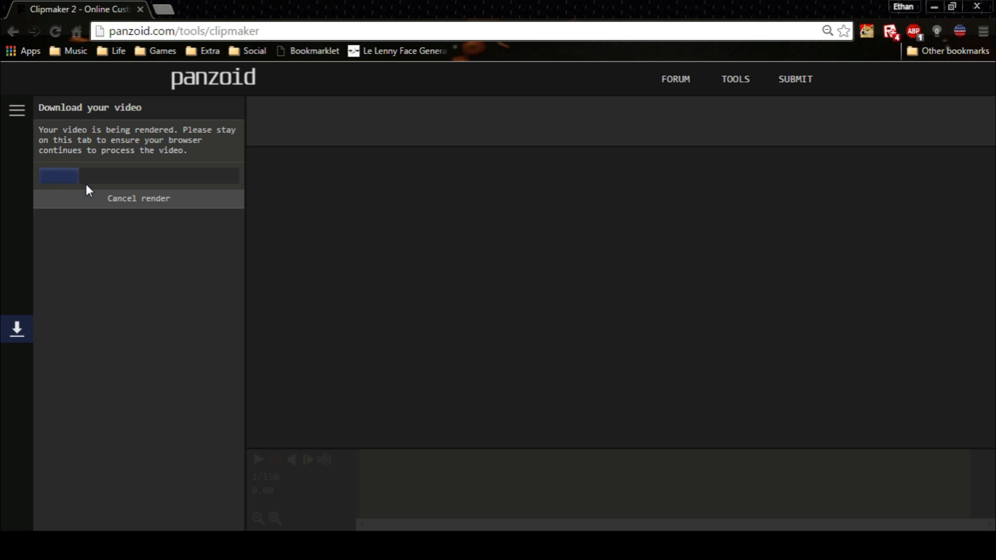
click(118, 199)
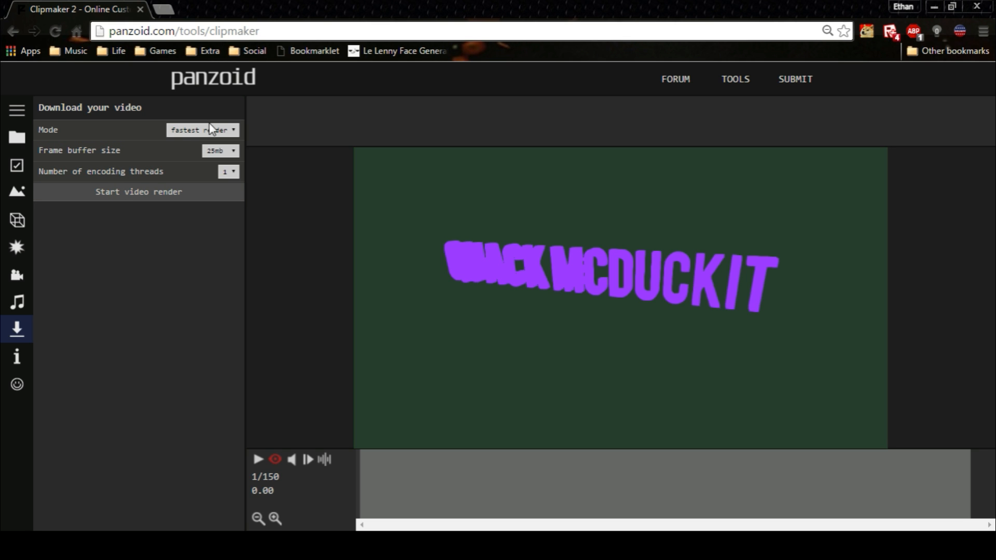
Set the render mode to balanced, the frame buffer size to 125mb and the number of encoding threads to 2.
click(209, 149)
click(210, 150)
click(221, 199)
click(222, 174)
click(197, 130)
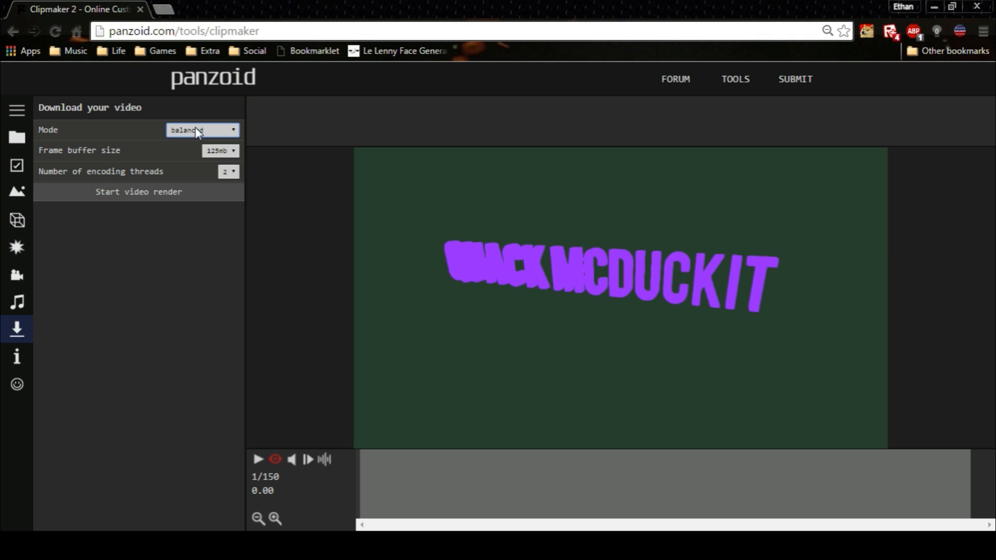